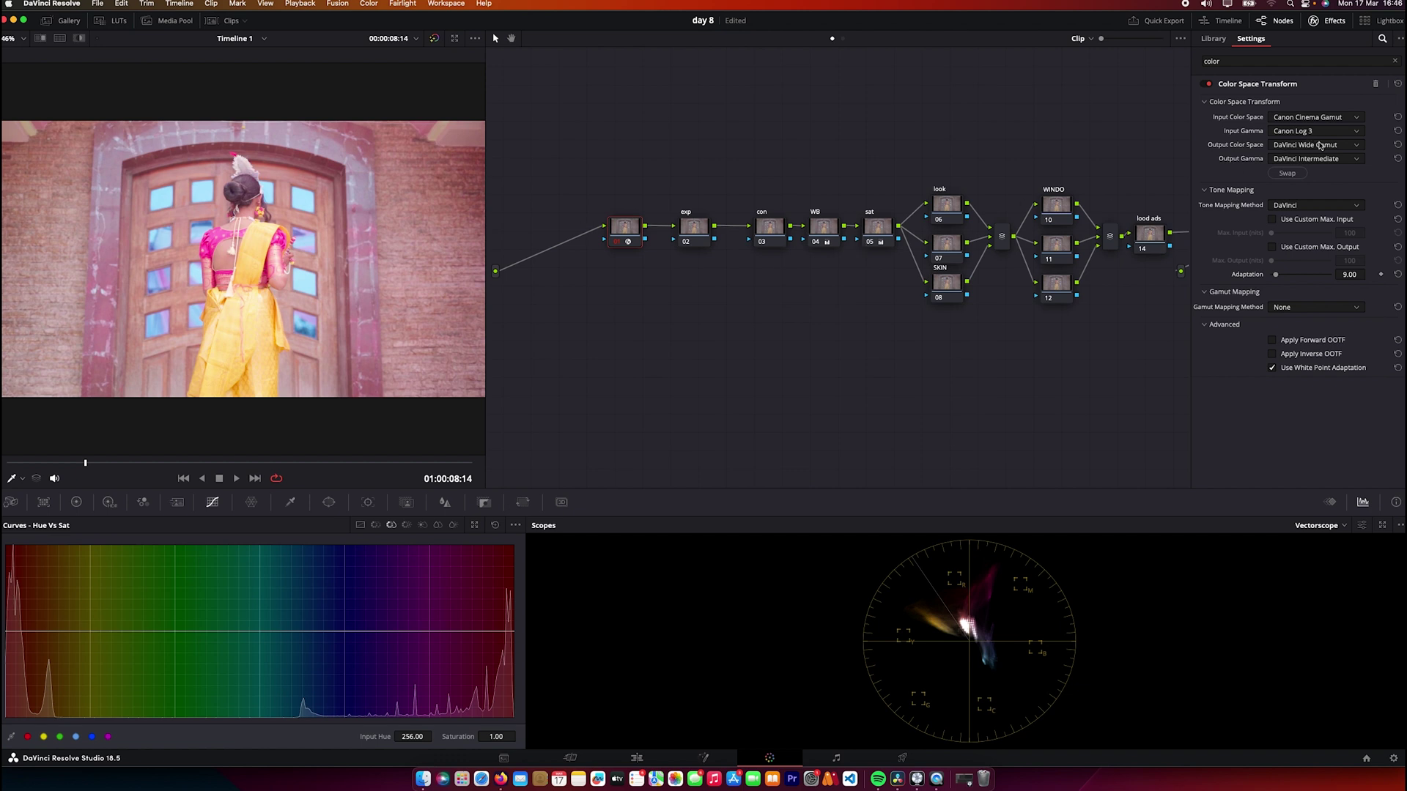
# Review the Color Space Transform settings of the last node, and hide the effect settings again
pyautogui.click(1332, 22)
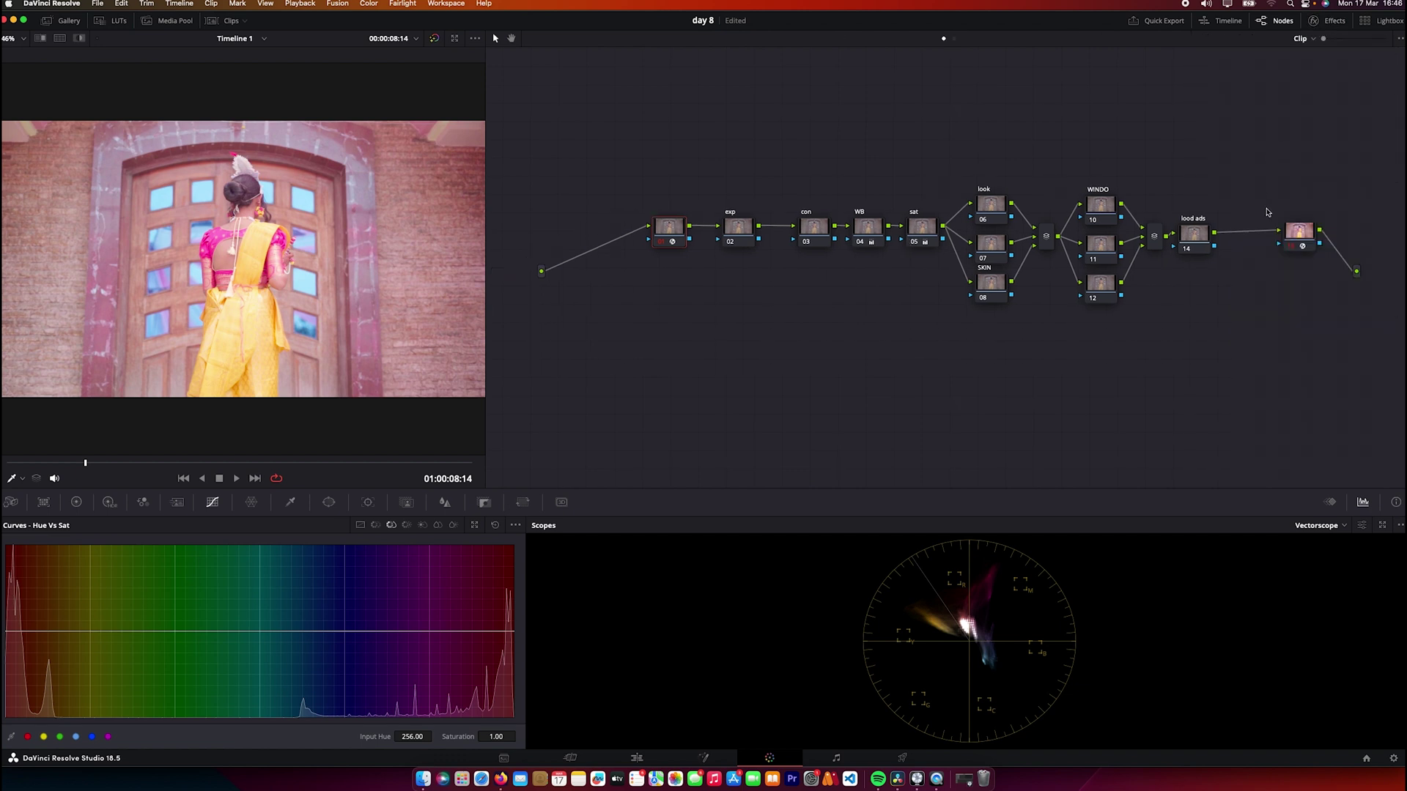
pyautogui.click(1313, 22)
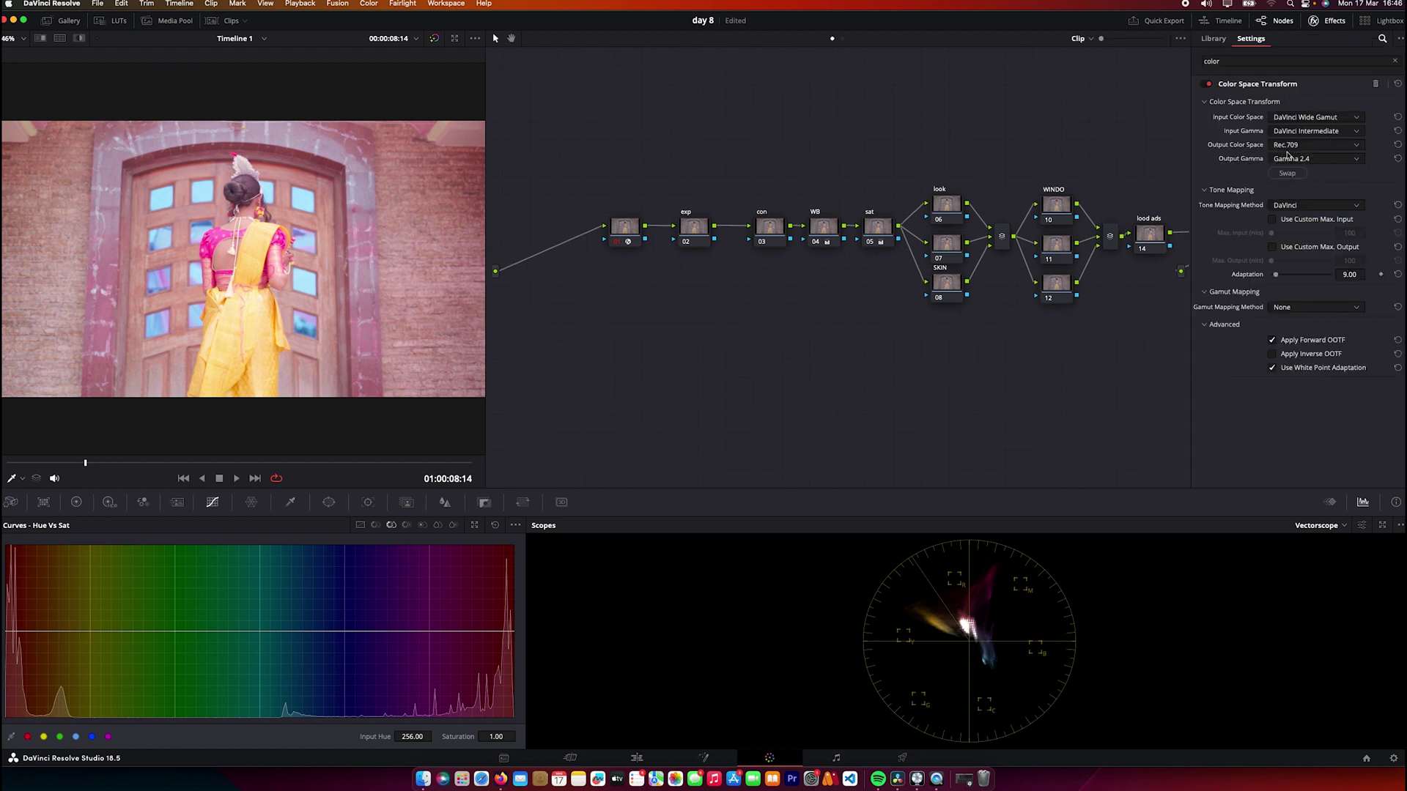
pyautogui.click(1326, 22)
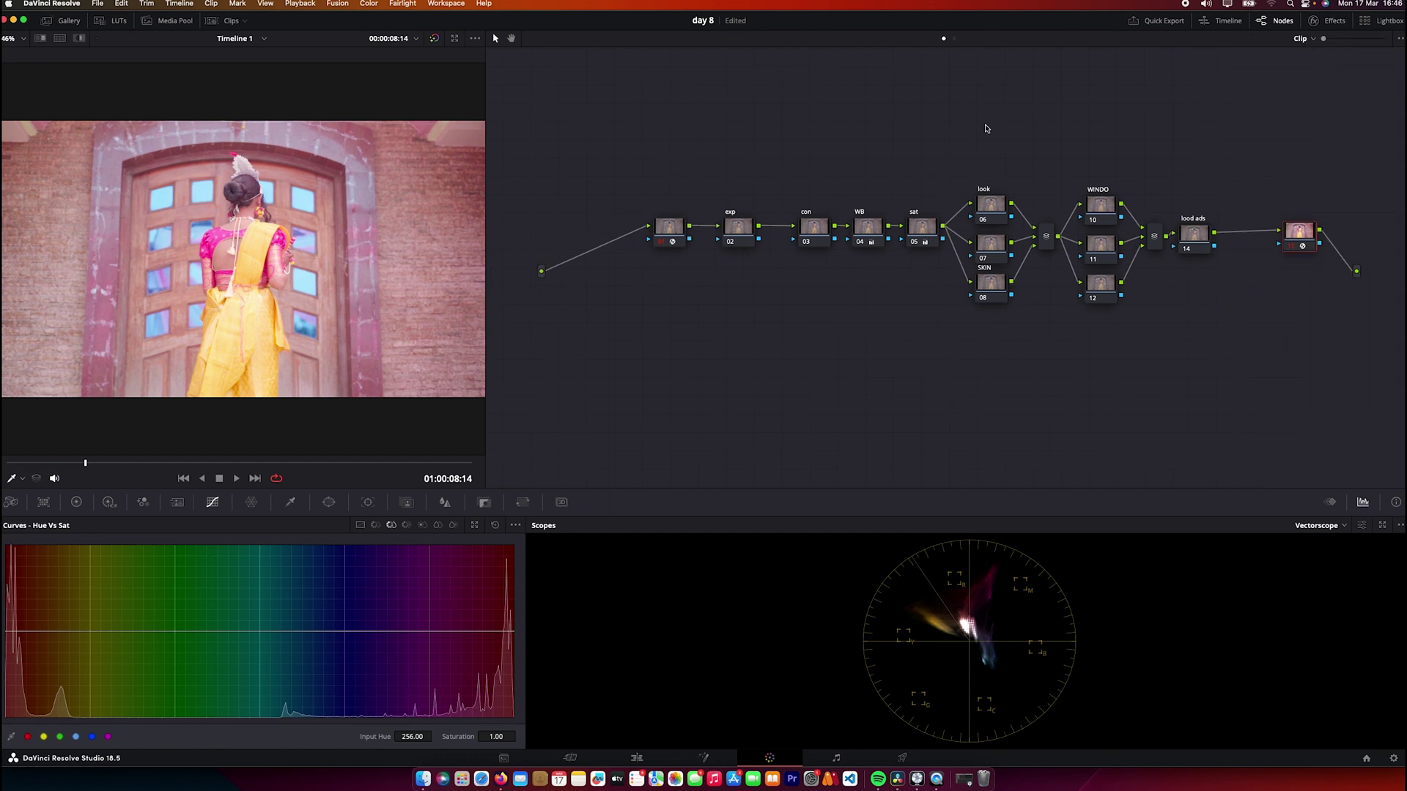
# Lower the Gain of the exp node to 0.34 on all channels with the primaries color wheels
pyautogui.click(732, 232)
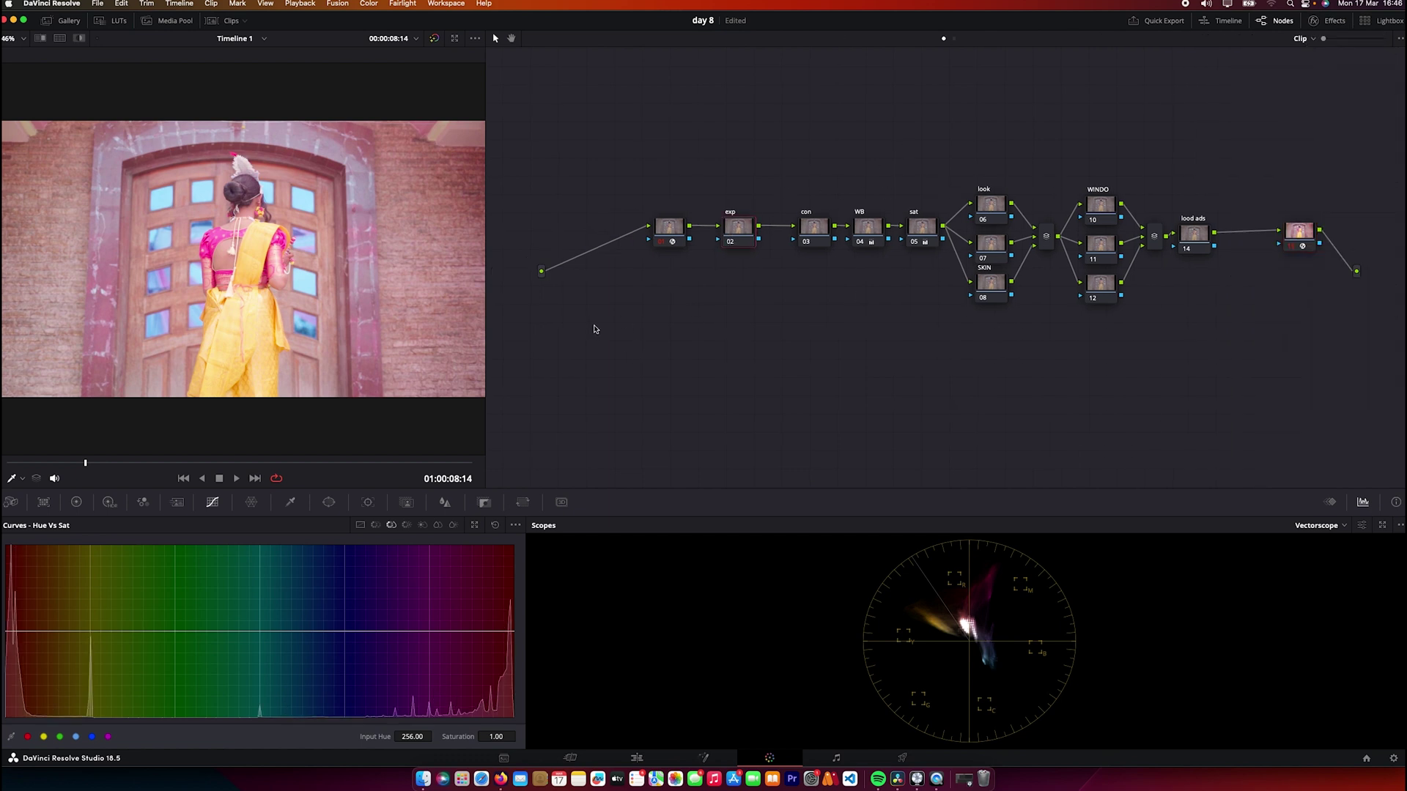
pyautogui.rightClick(748, 229)
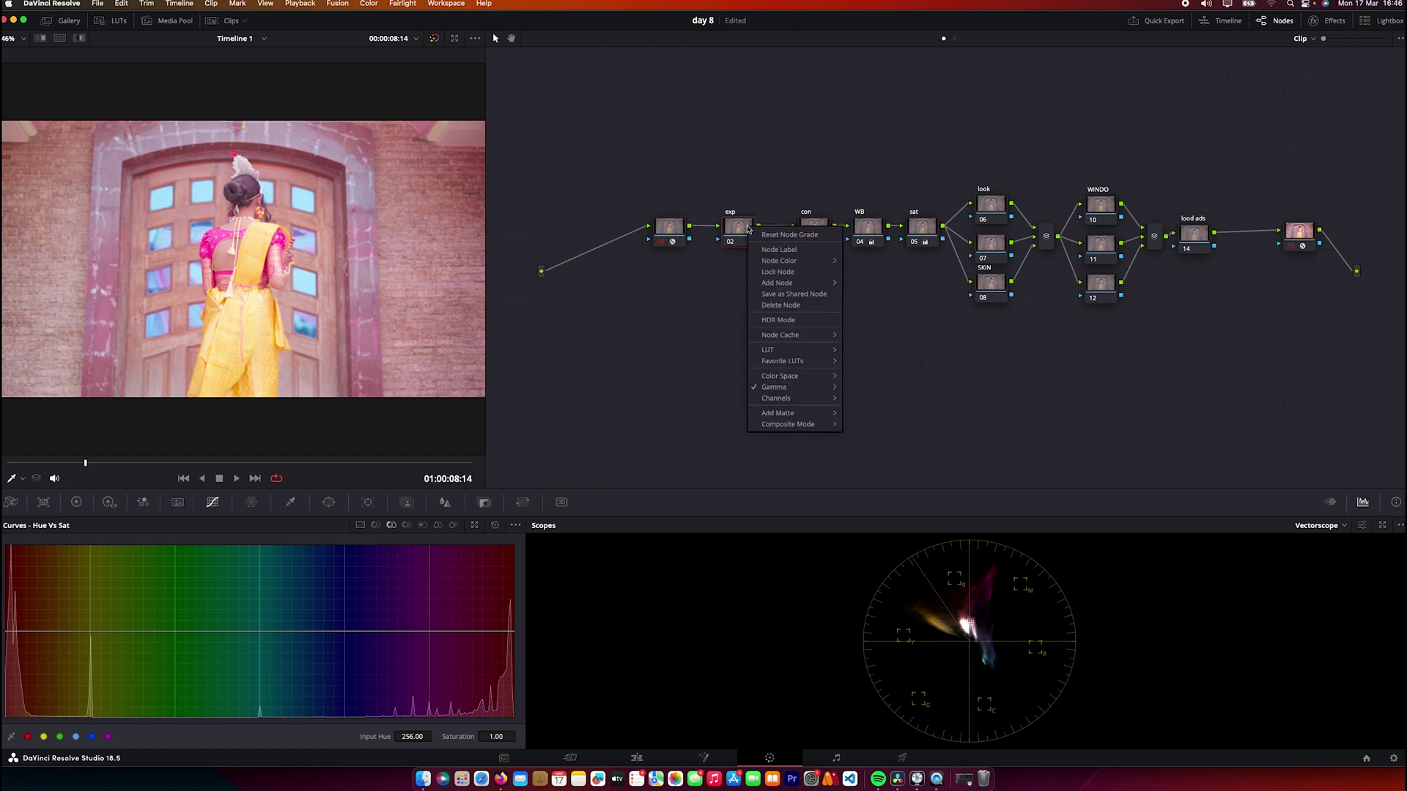
pyautogui.moveTo(770, 391)
pyautogui.click(761, 185)
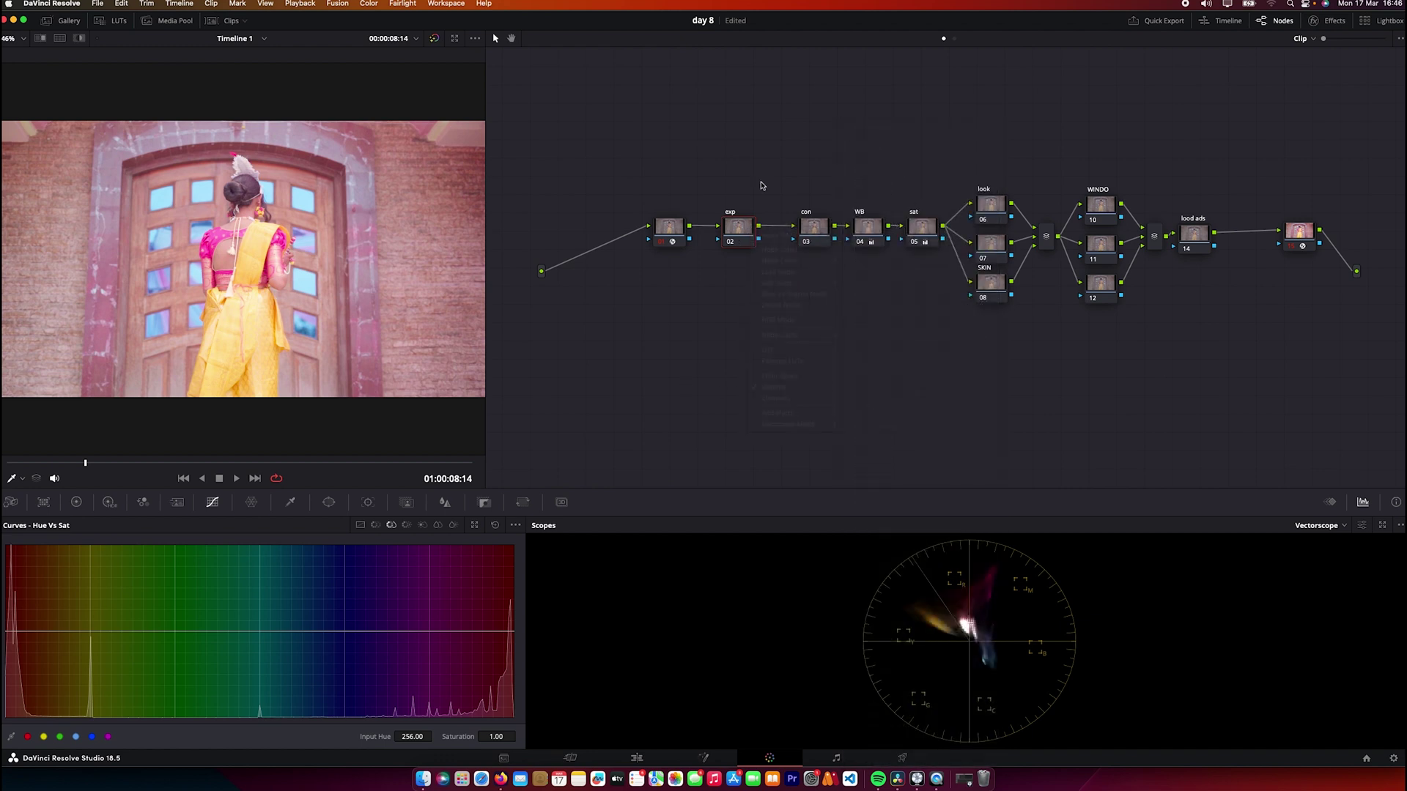
pyautogui.click(76, 501)
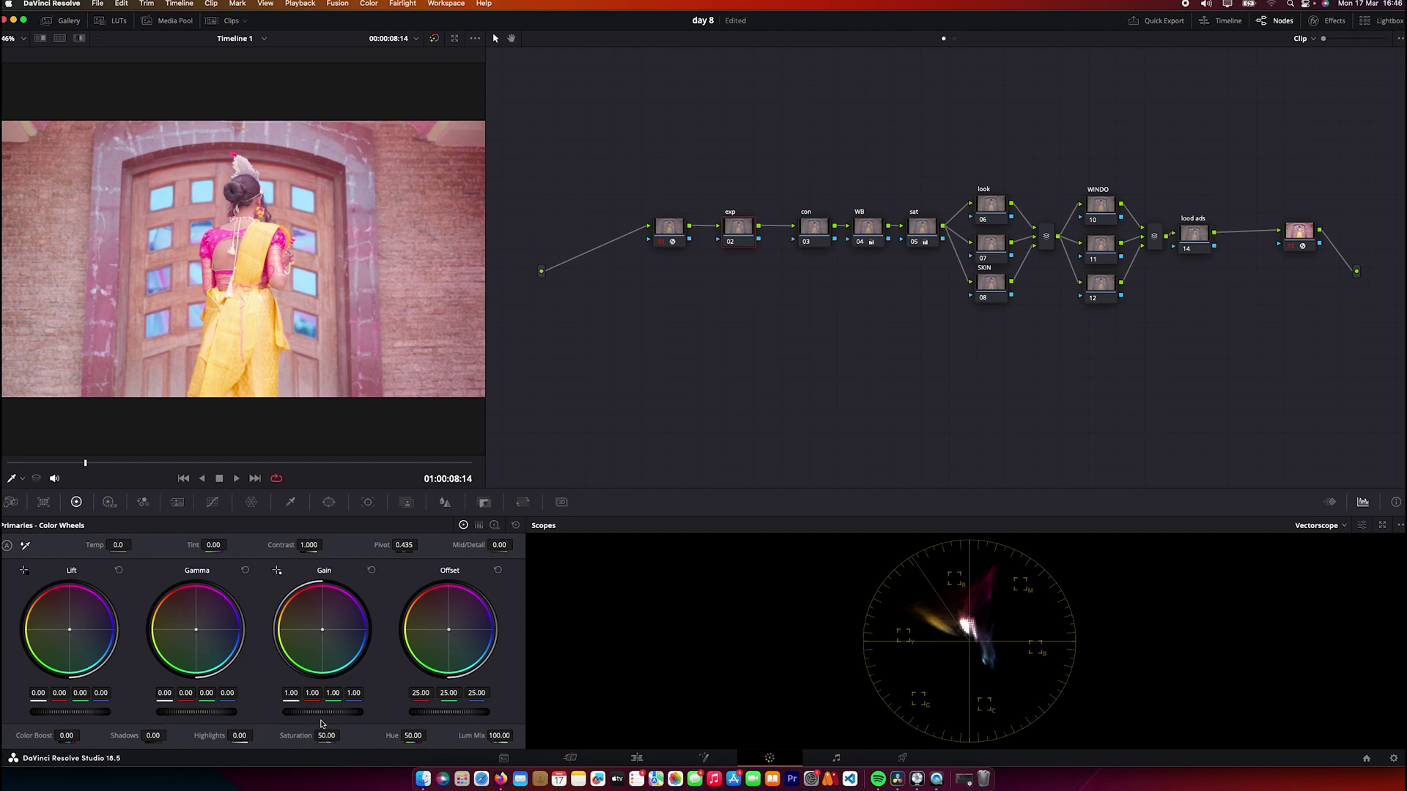
pyautogui.moveTo(322, 712); pyautogui.dragTo(287, 712)
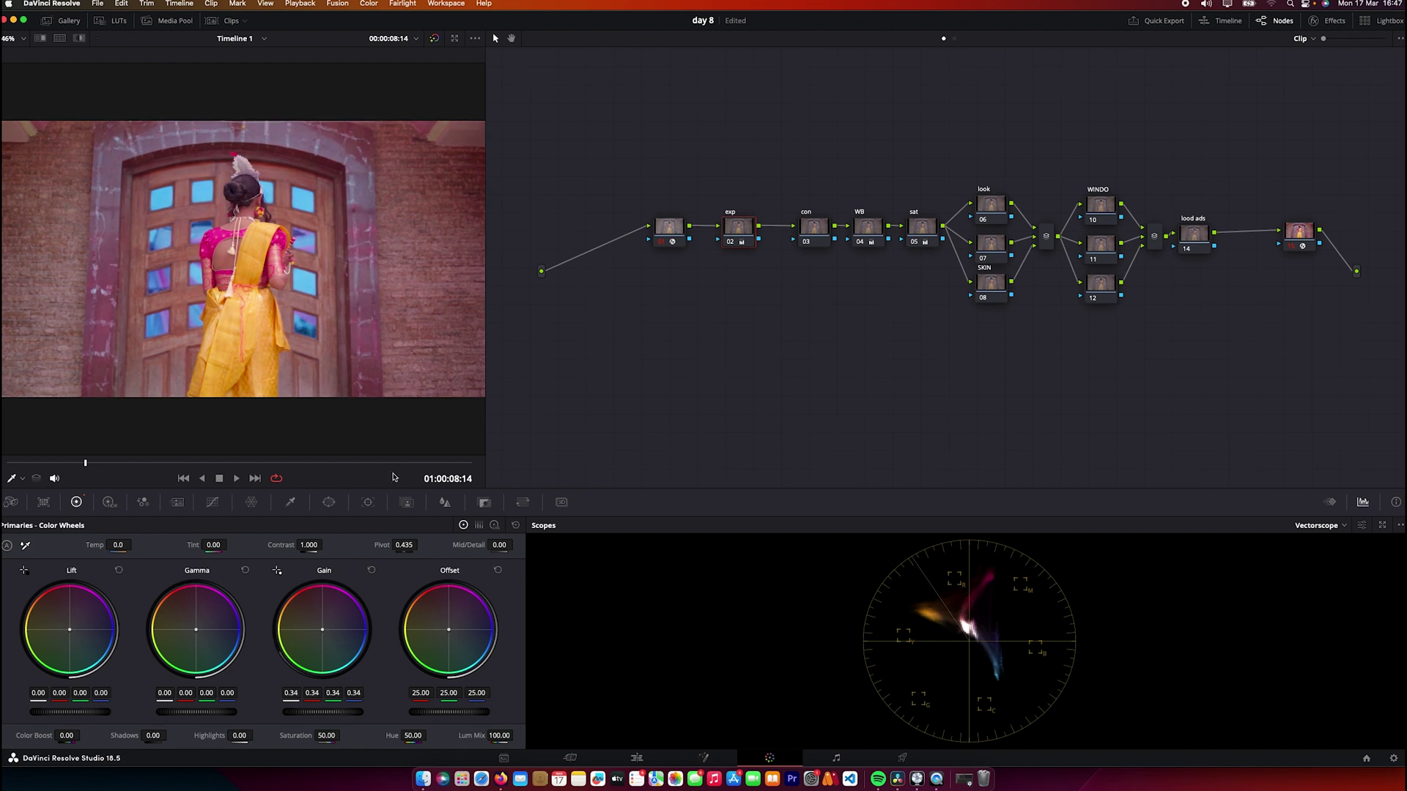
# Switch the scopes to Waveform and compare the frame at 01:00:20:09 with the exp node off and on
pyautogui.click(194, 464)
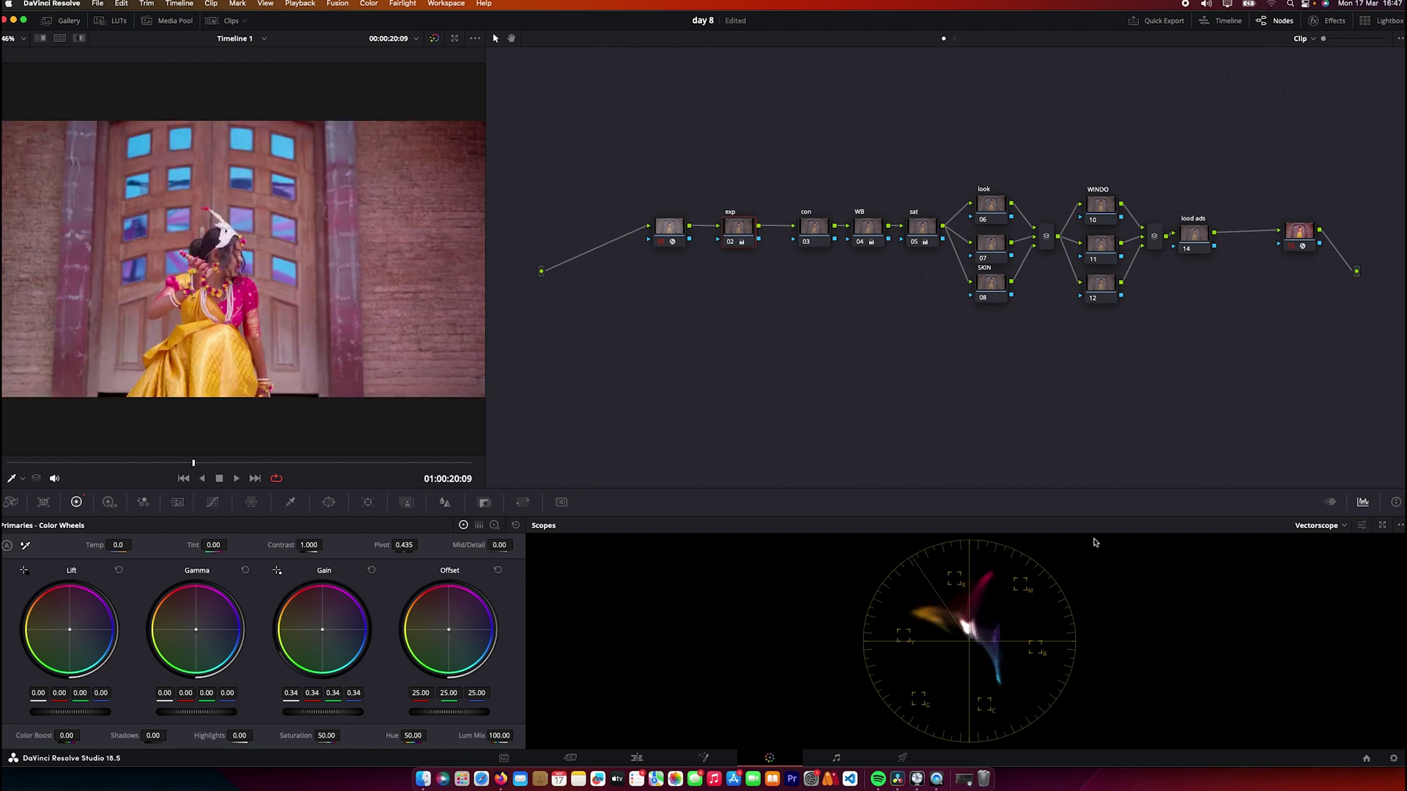
pyautogui.click(1299, 528)
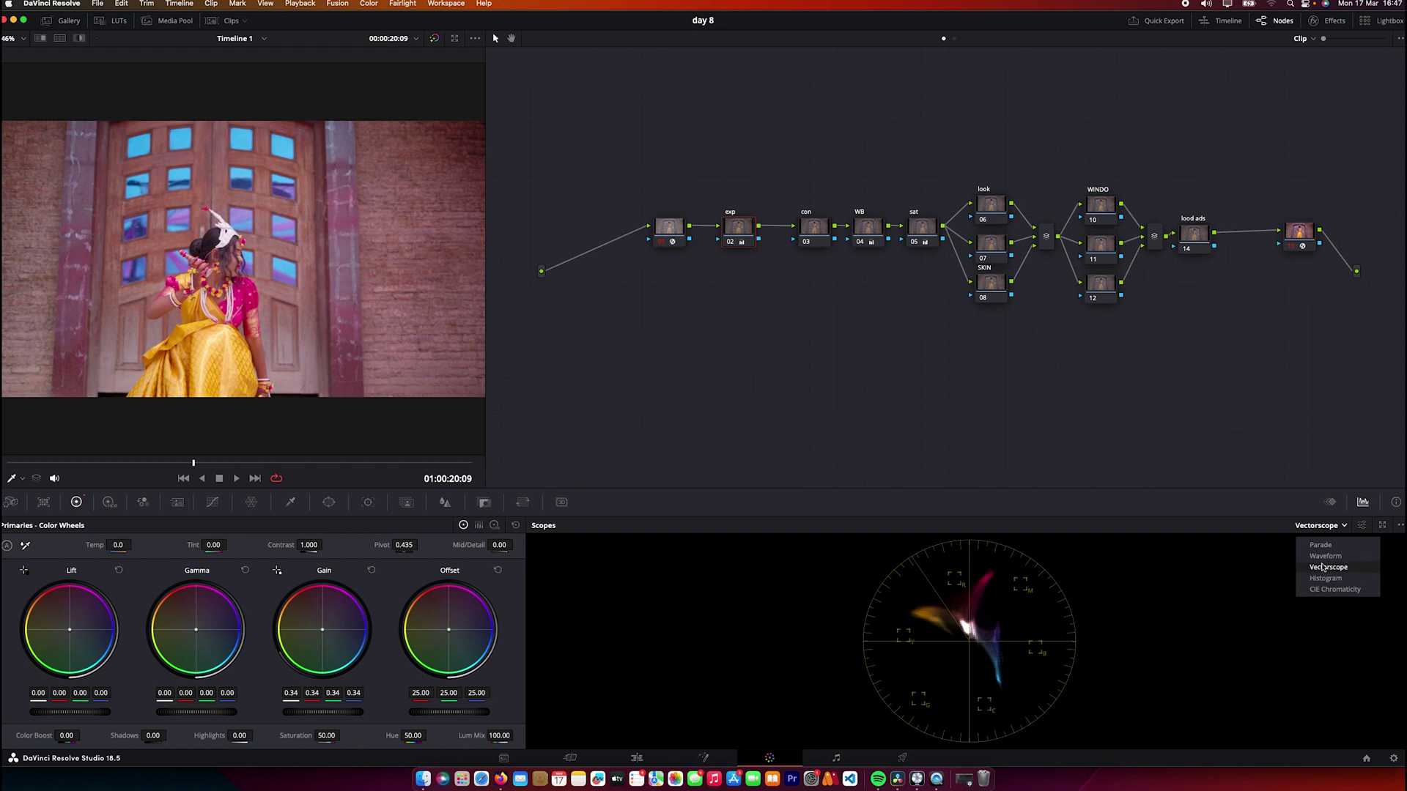
pyautogui.click(1319, 561)
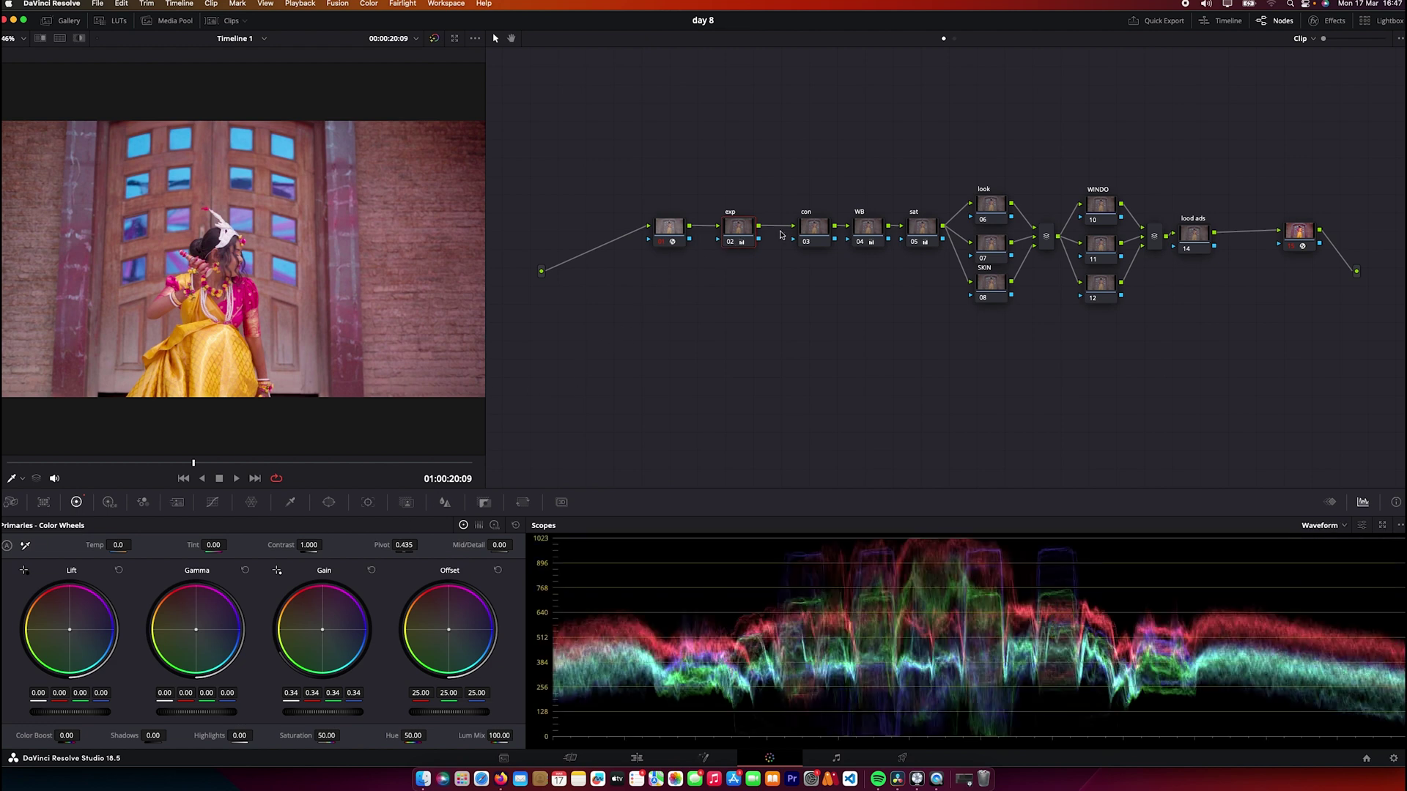
pyautogui.click(730, 242)
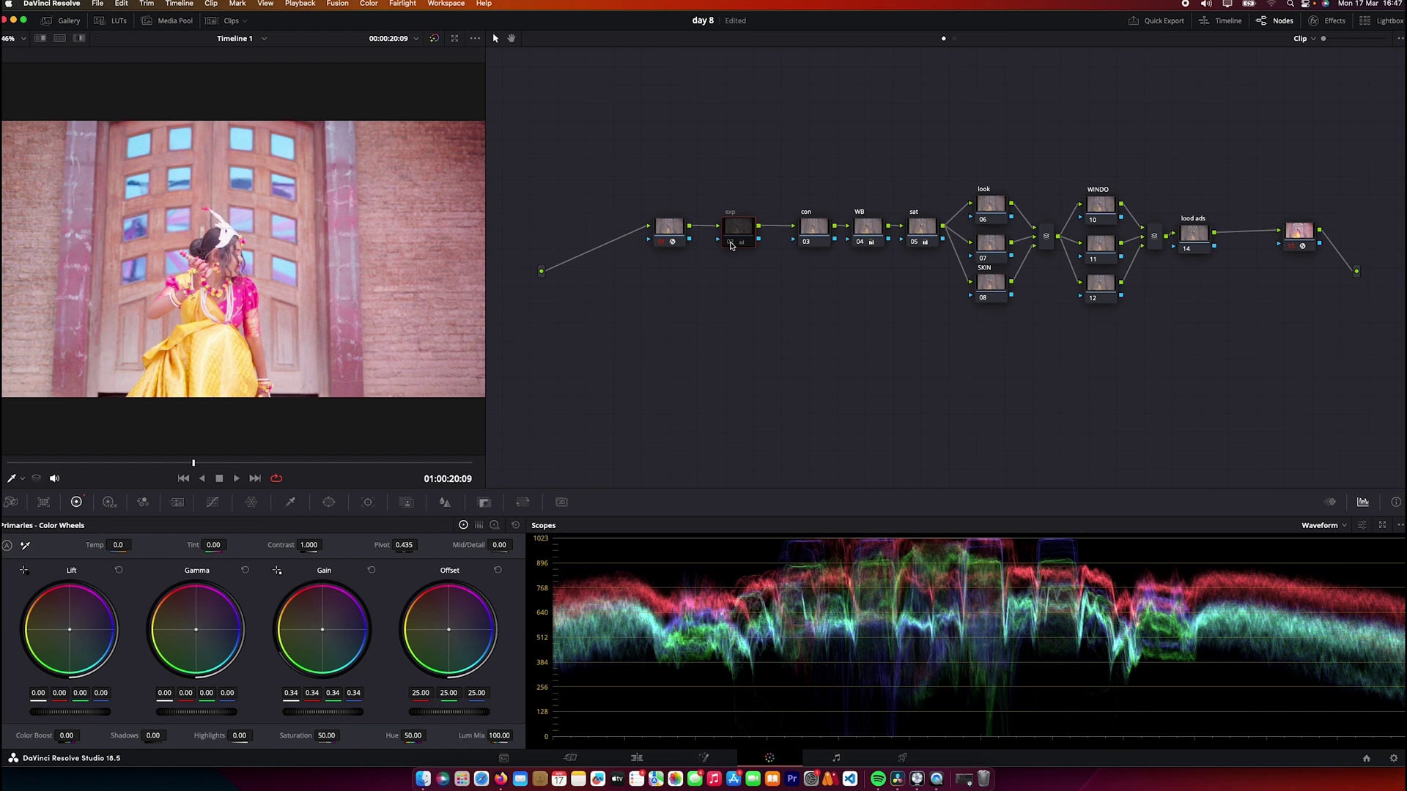
pyautogui.click(731, 243)
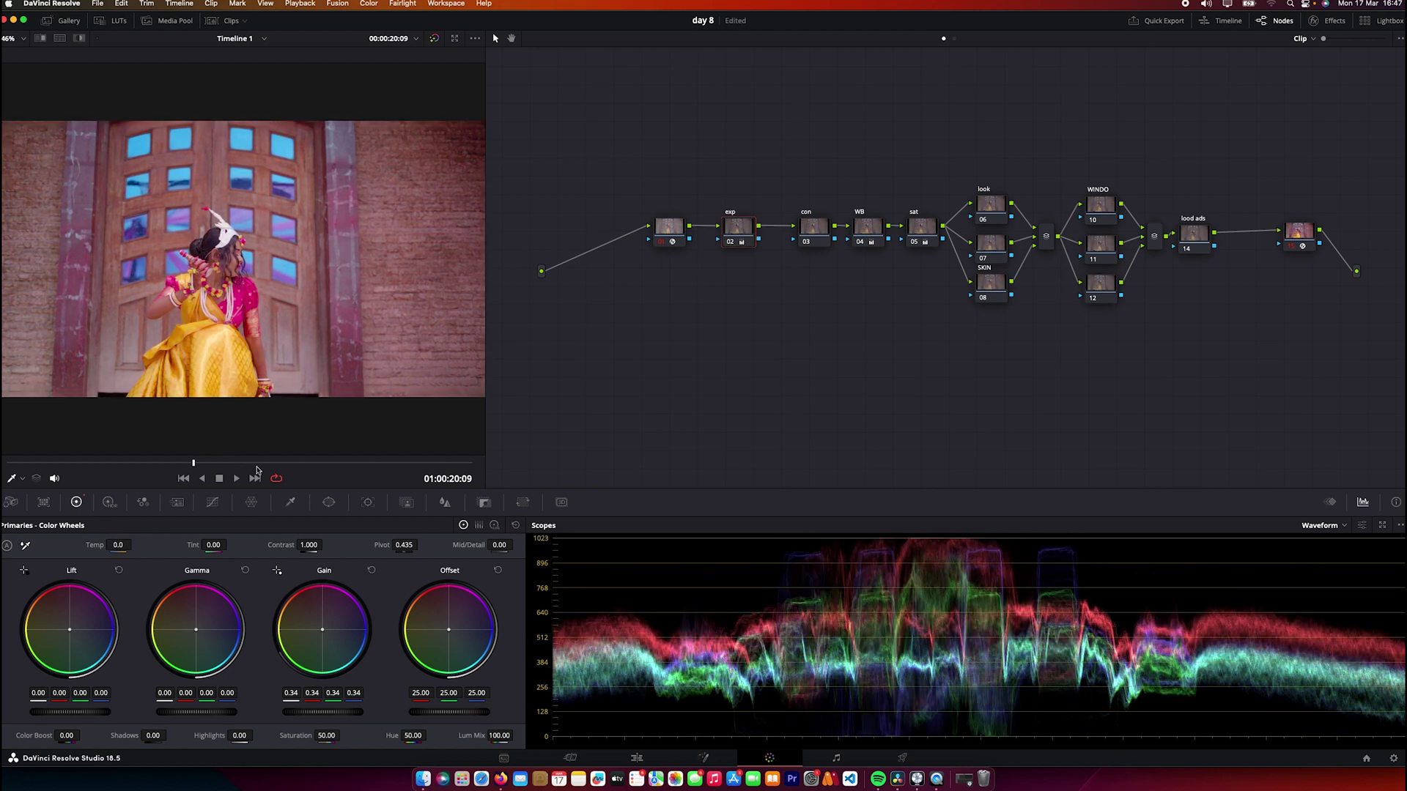
# Check the exposure on other frames of the clip and view the frame at 01:00:37:04 full screen
pyautogui.click(329, 461)
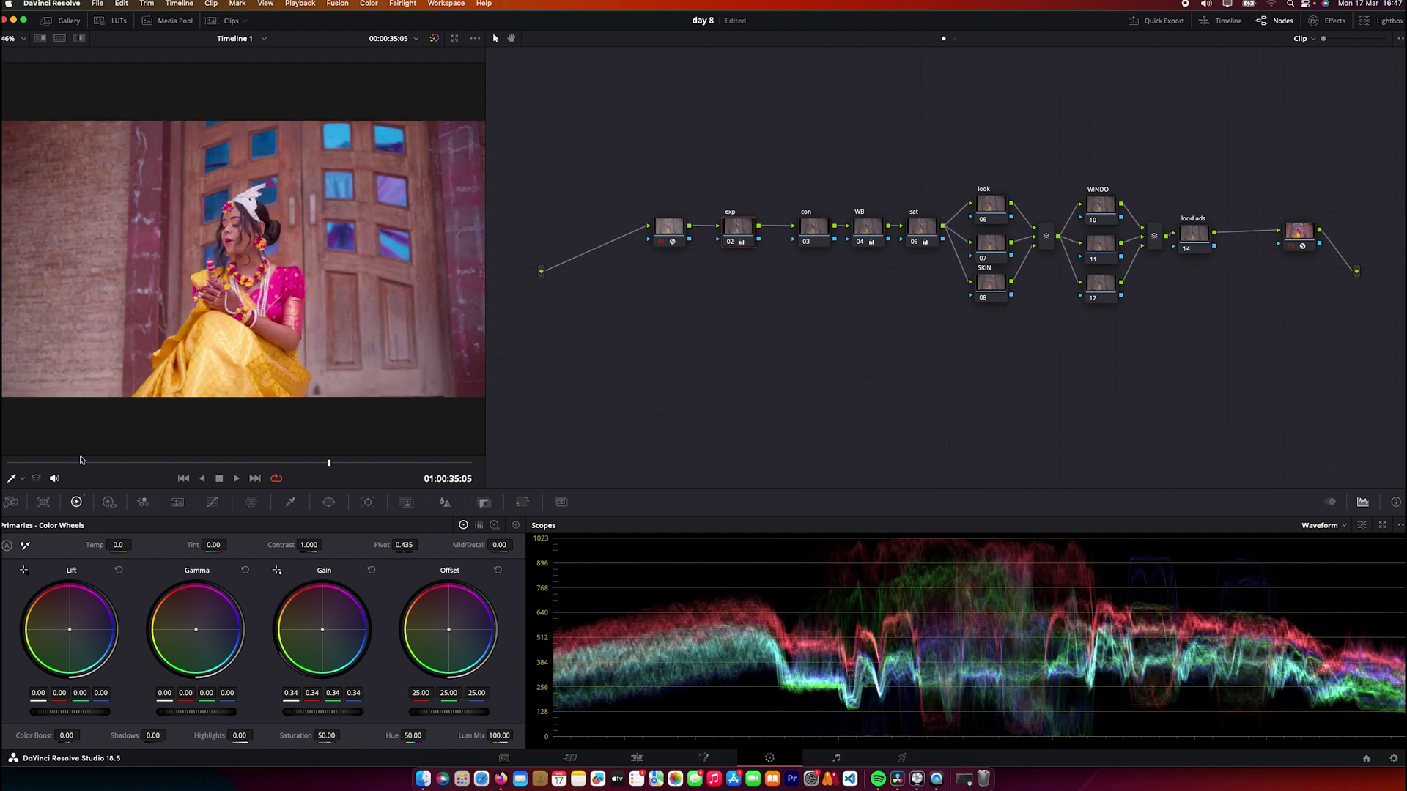
pyautogui.click(79, 462)
pyautogui.click(347, 463)
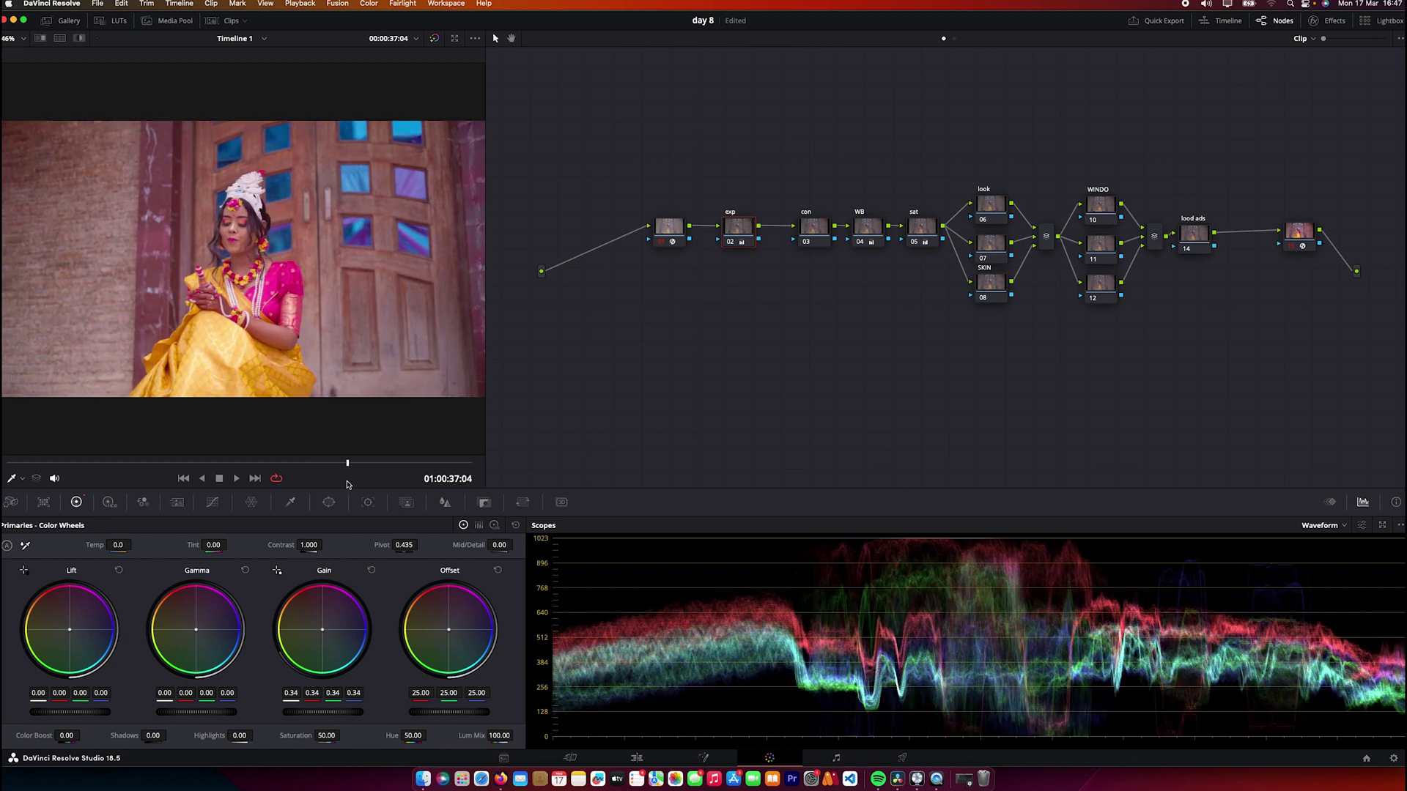
pyautogui.press('super+f')
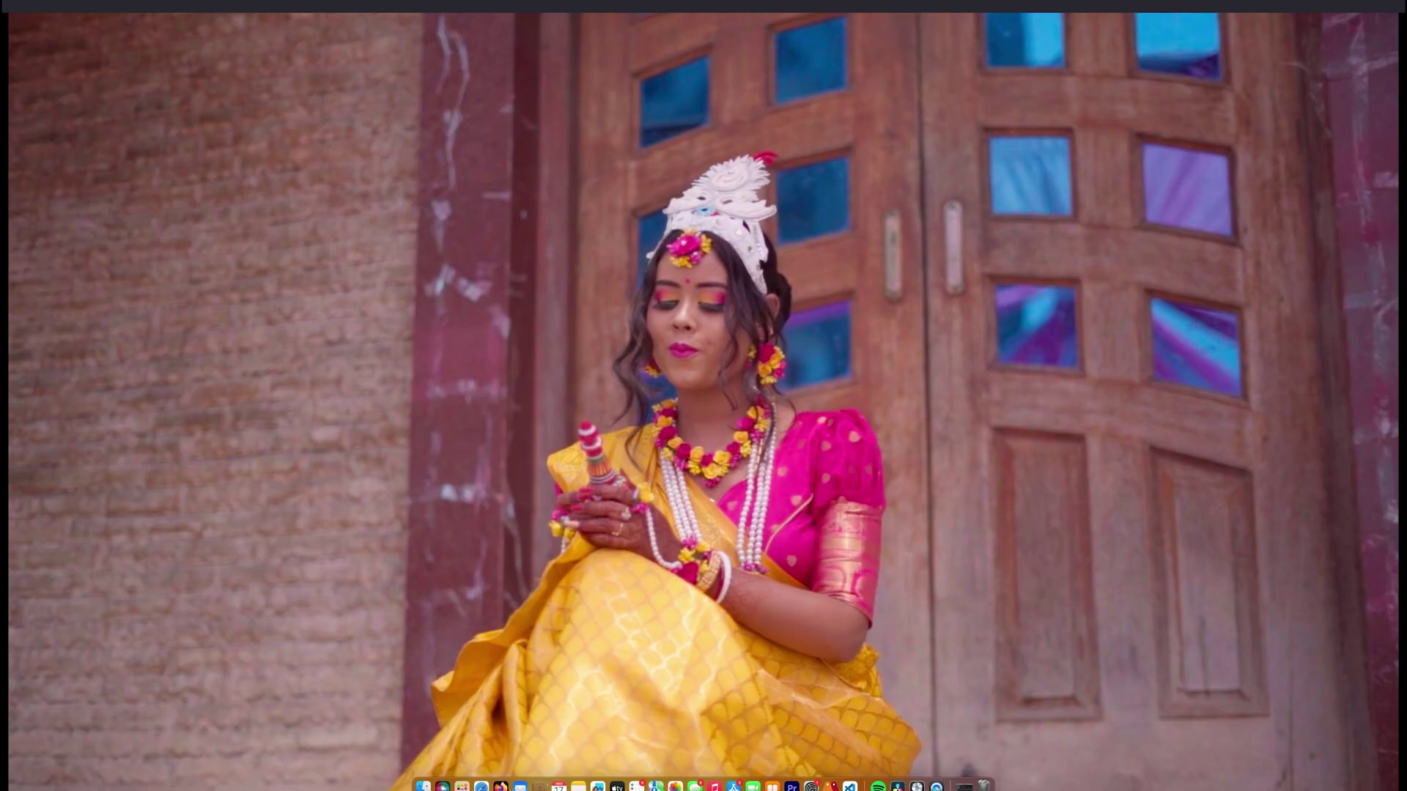
pyautogui.press('Escape')
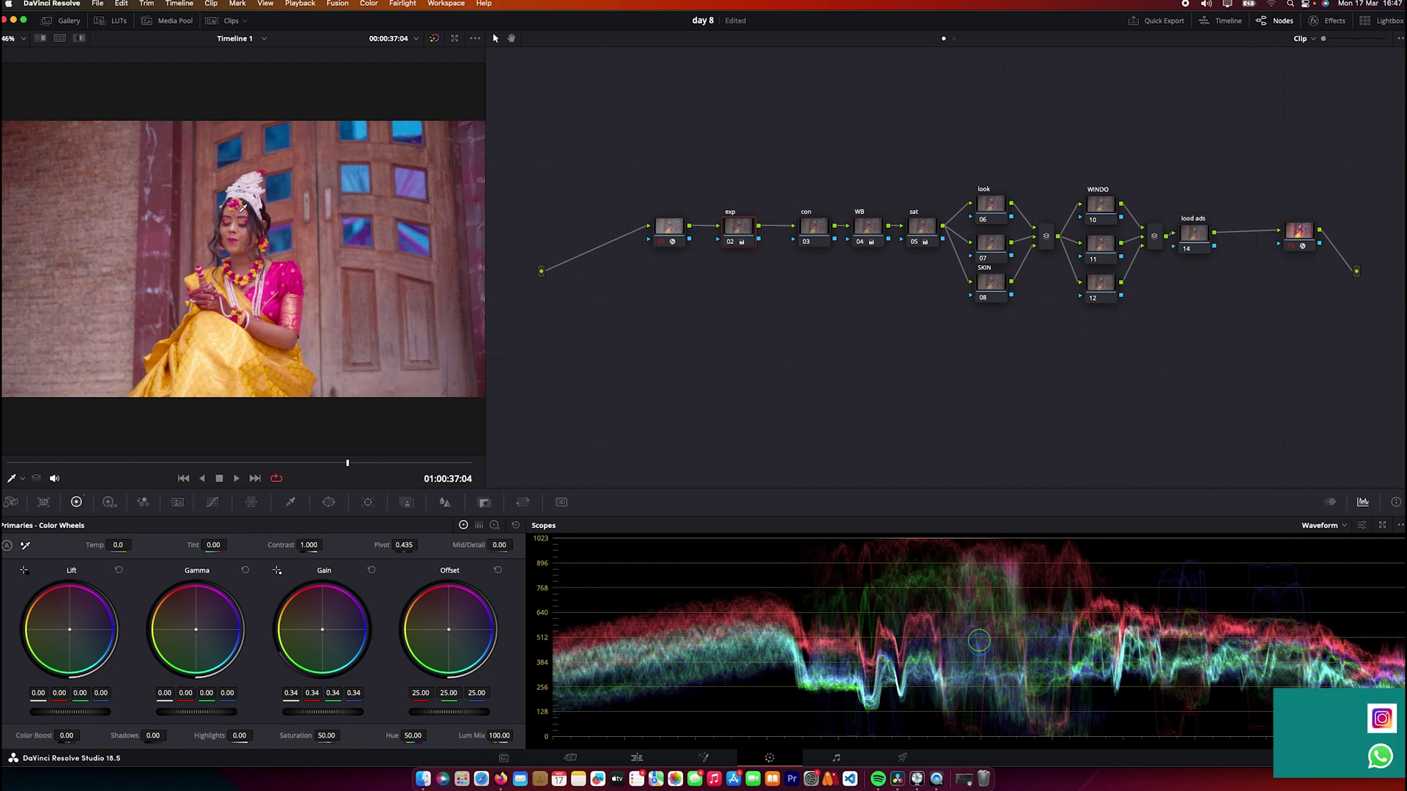
# Search the effects library for "FA" and apply the False Color effect to node 14
pyautogui.click(1193, 233)
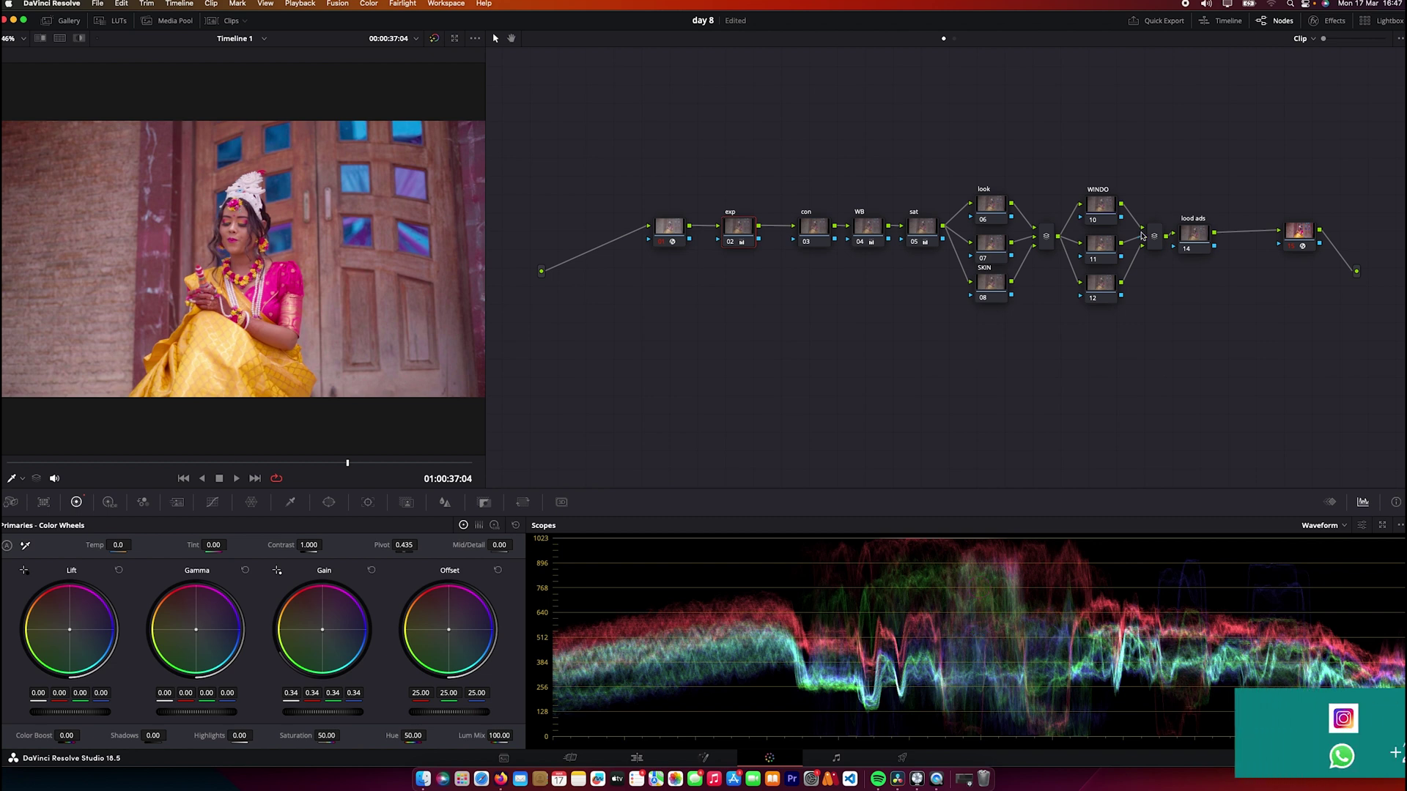
pyautogui.click(1327, 21)
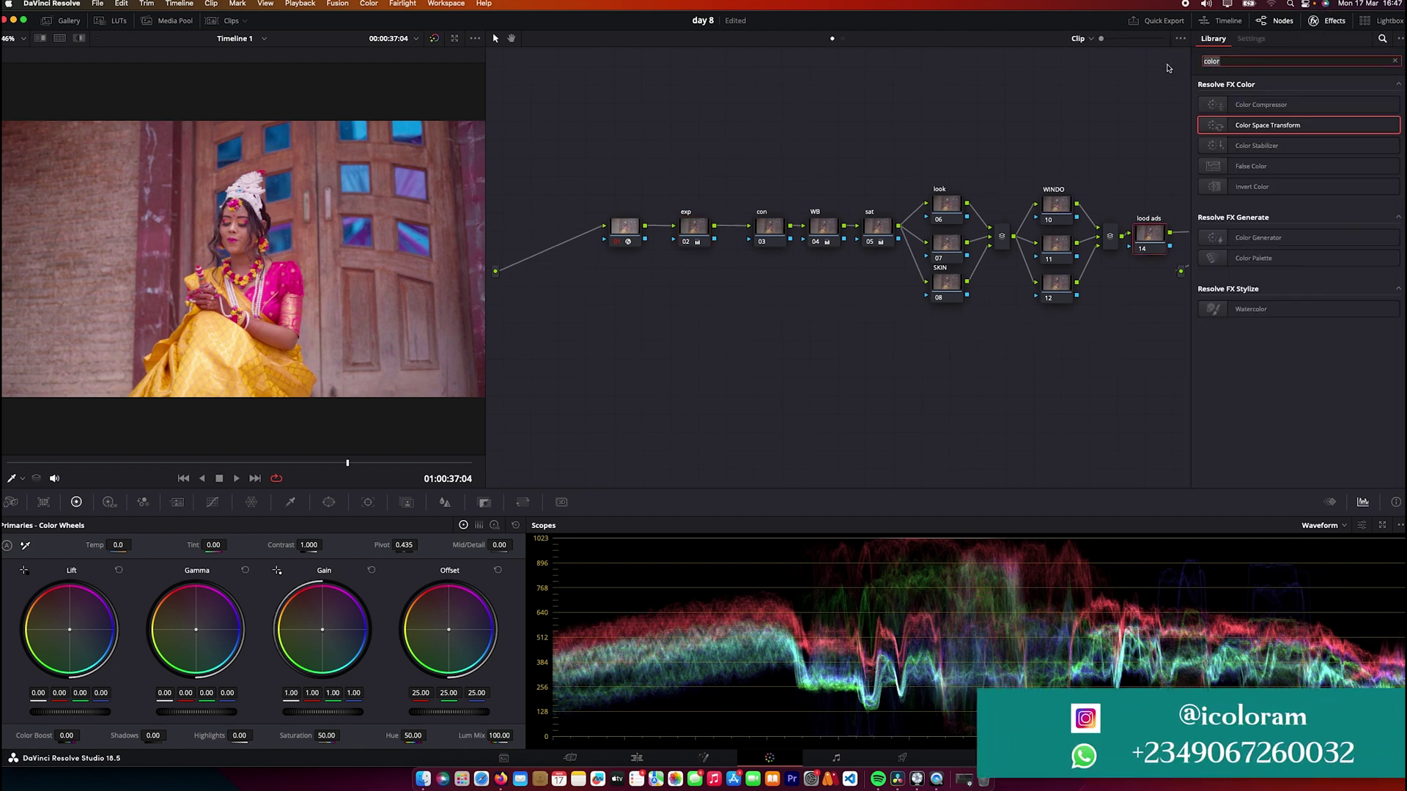
pyautogui.write('FA')
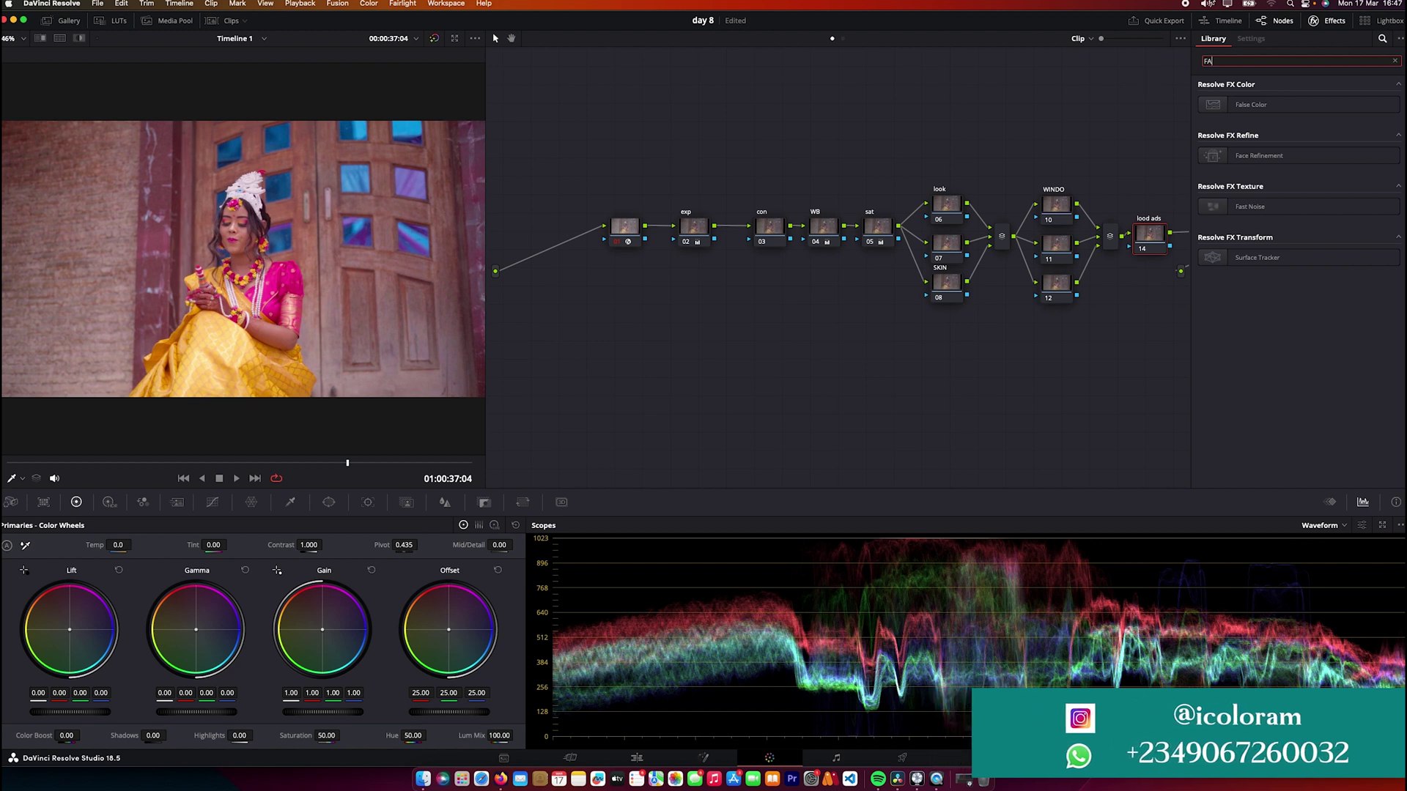
pyautogui.moveTo(1250, 105); pyautogui.dragTo(1144, 249)
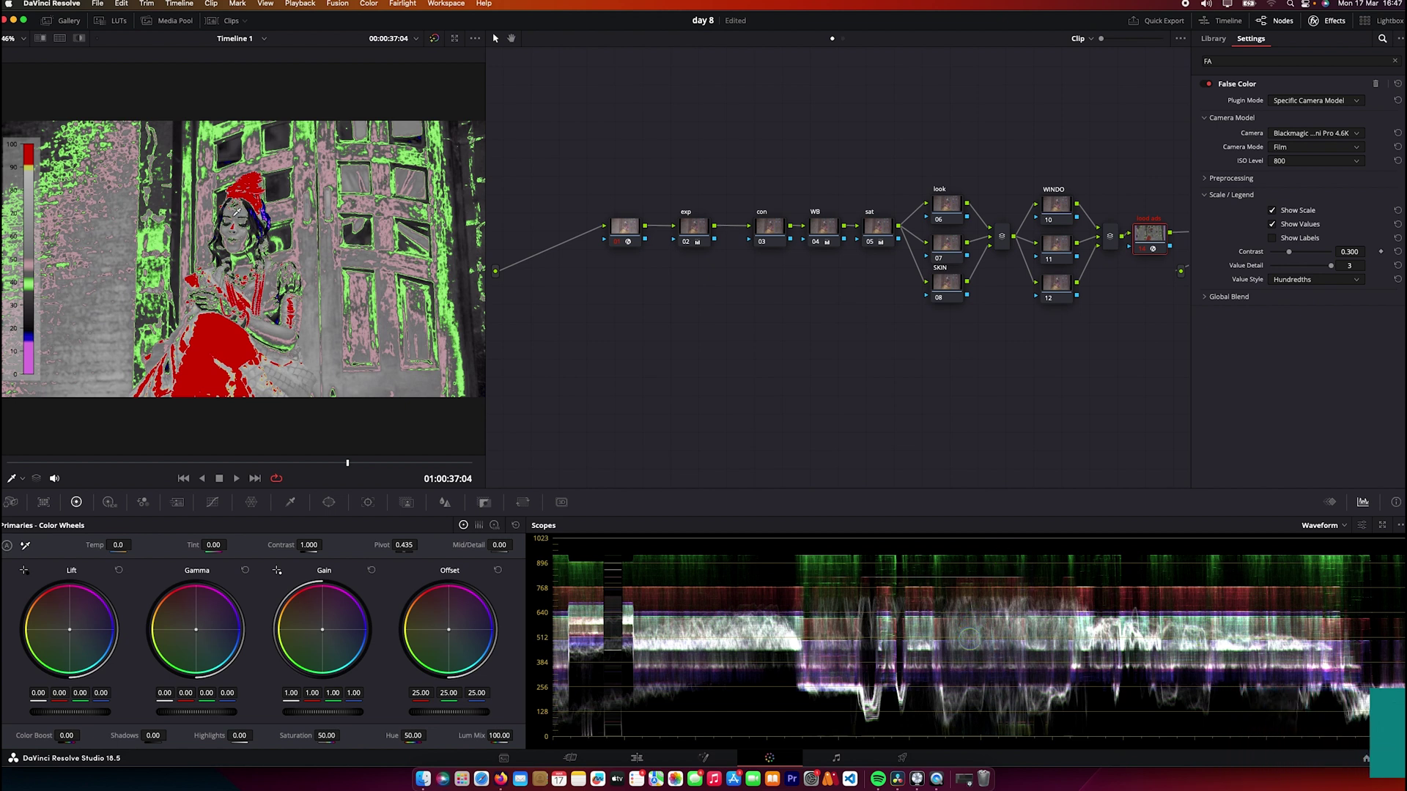
# Set the con node's HDR Light exposure to -0.31 and disable False Color node 14
pyautogui.click(779, 226)
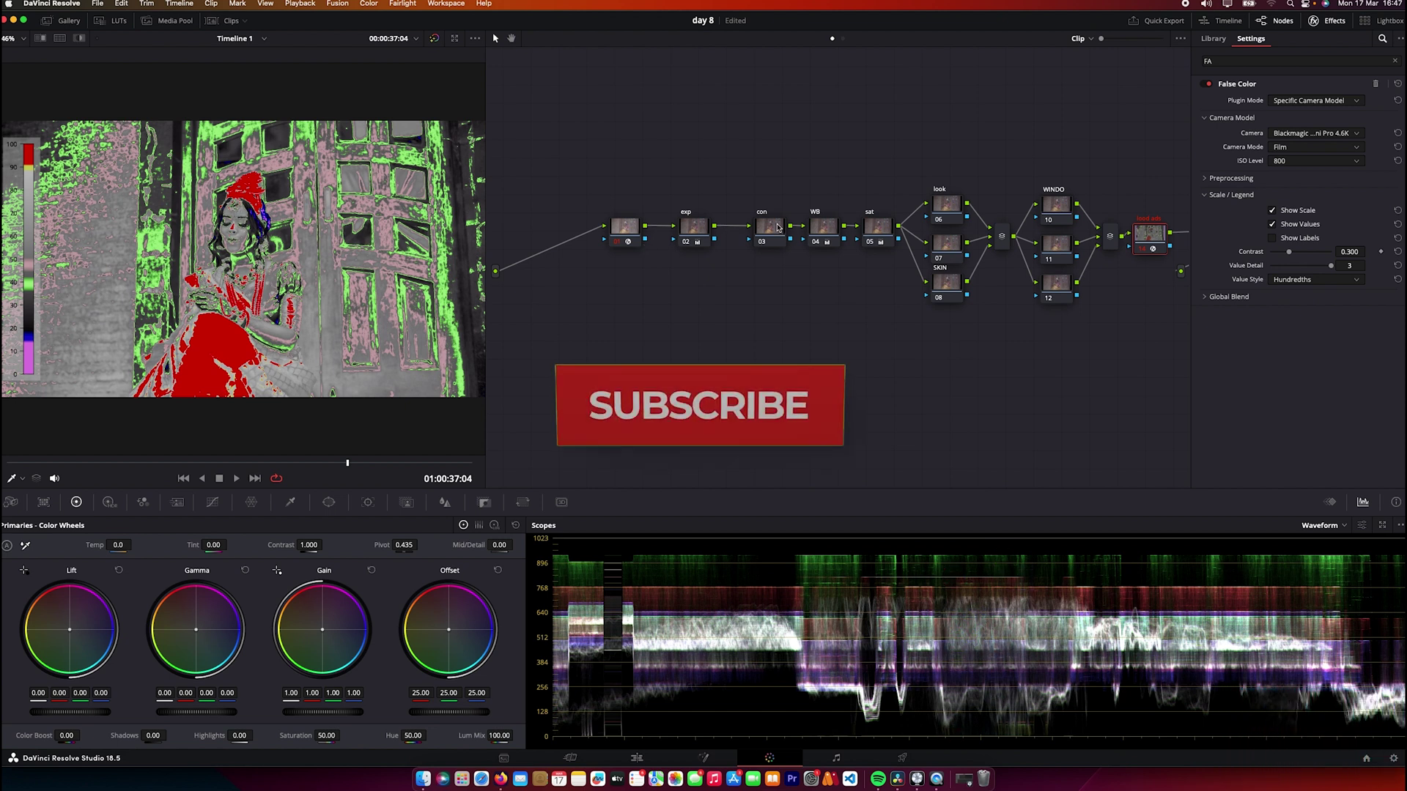
pyautogui.click(109, 502)
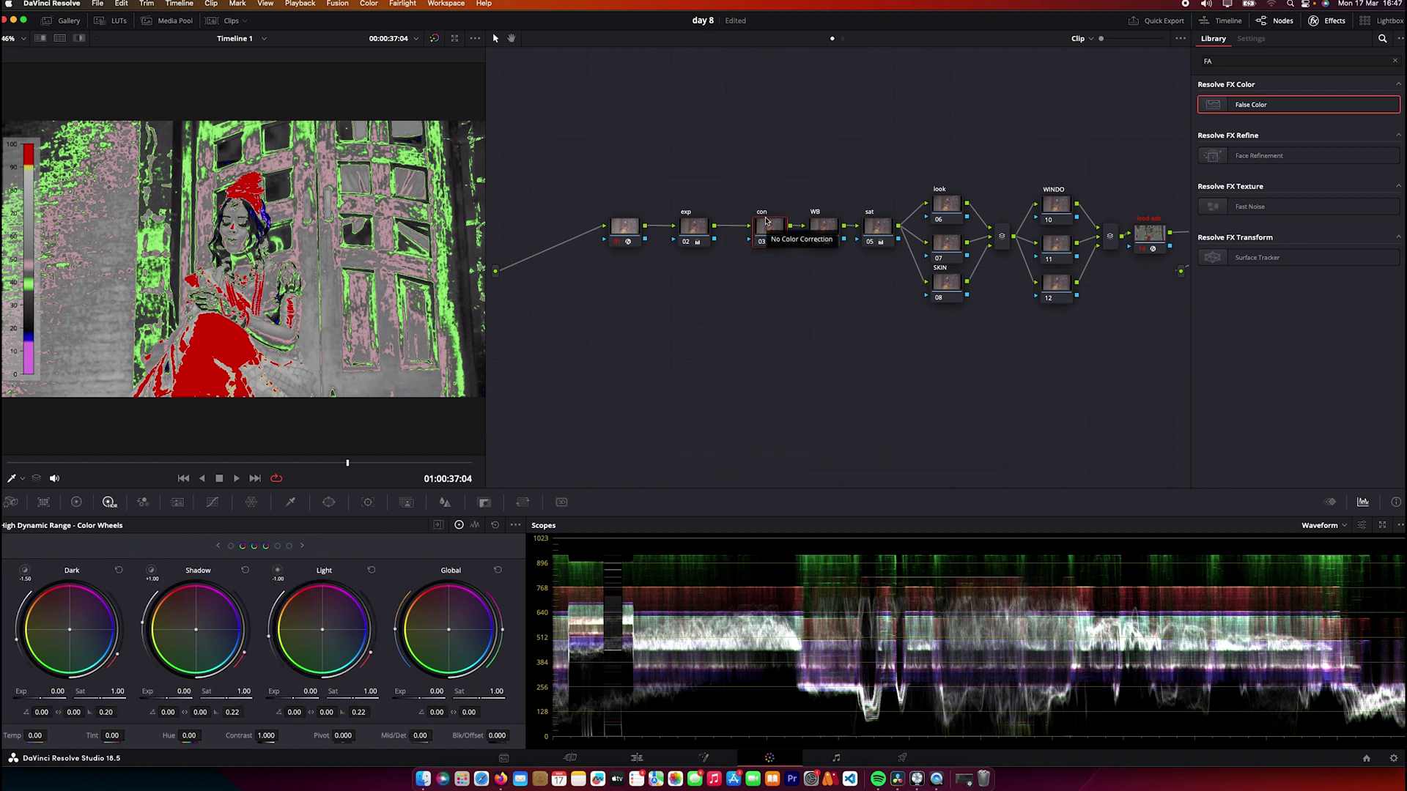
pyautogui.moveTo(310, 691); pyautogui.dragTo(294, 691)
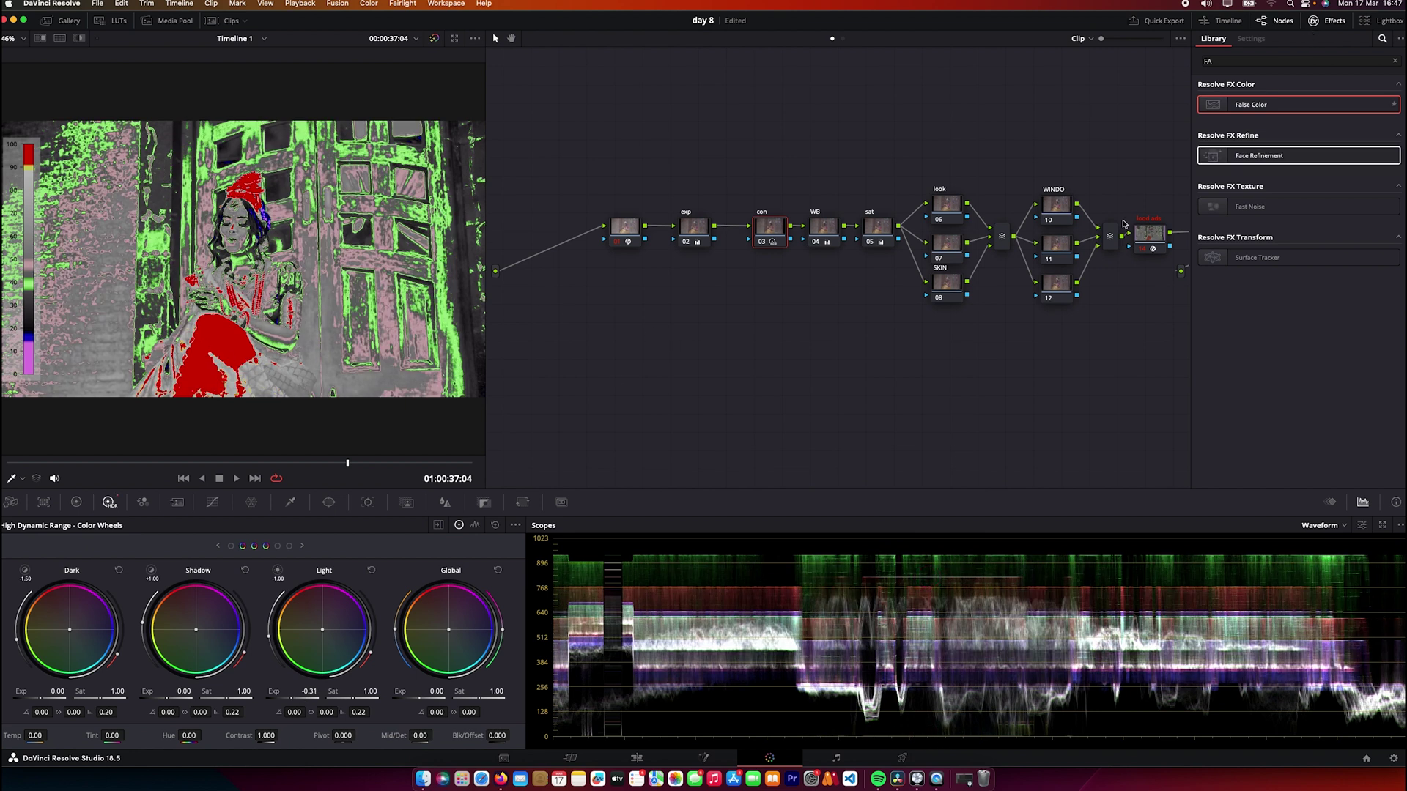
pyautogui.click(1147, 251)
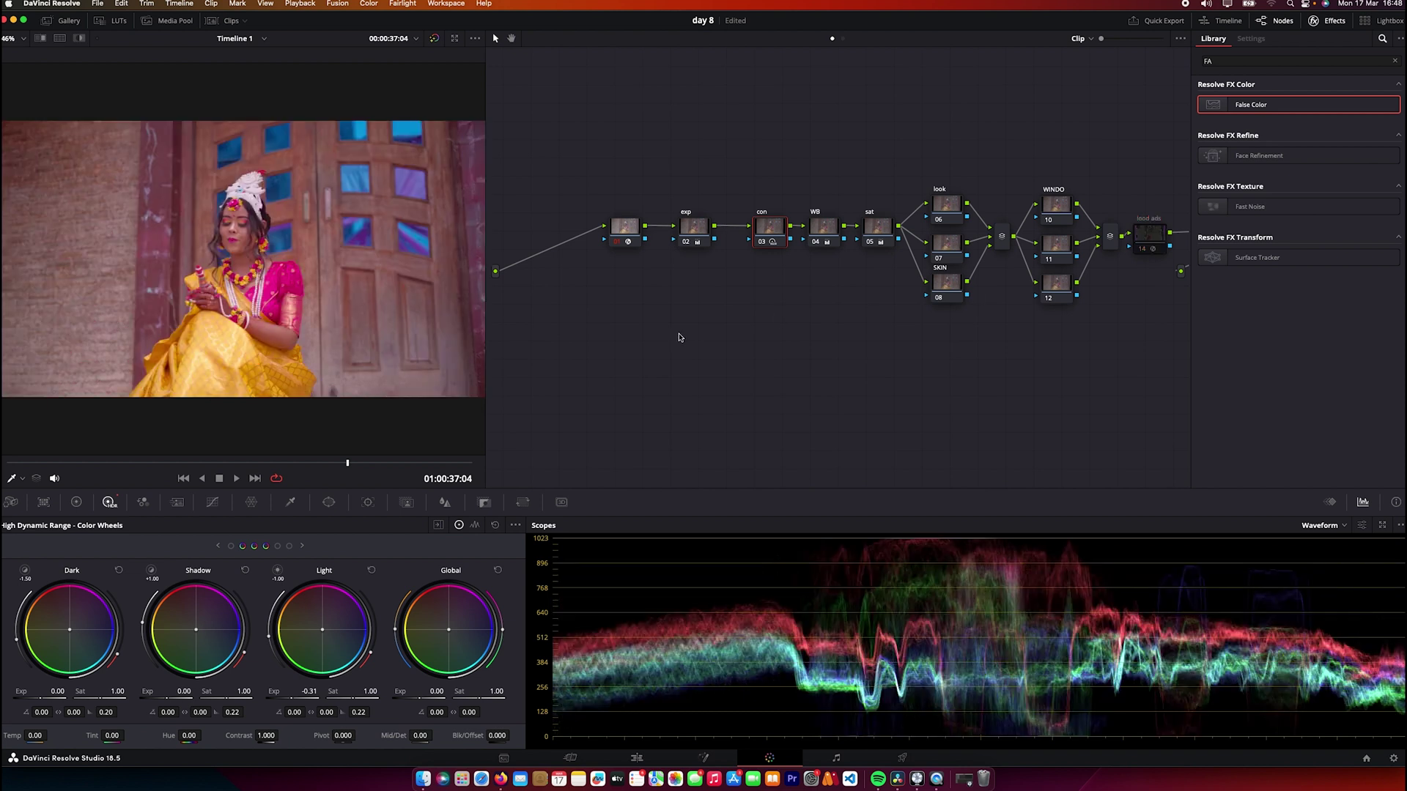
# Compare the con node off and on at 01:00:46:00 and set its HDR Light exposure to -0.15
pyautogui.click(428, 467)
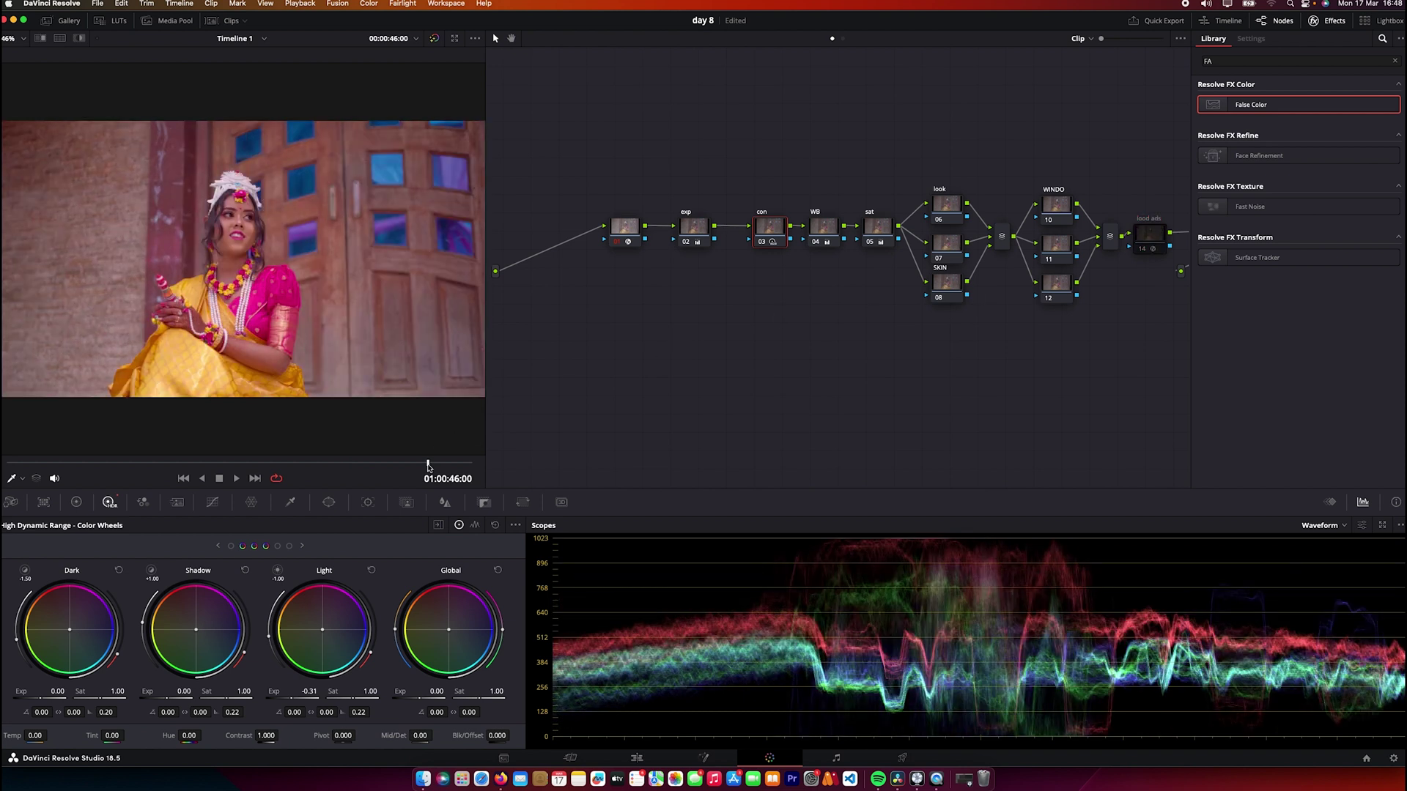
pyautogui.click(760, 244)
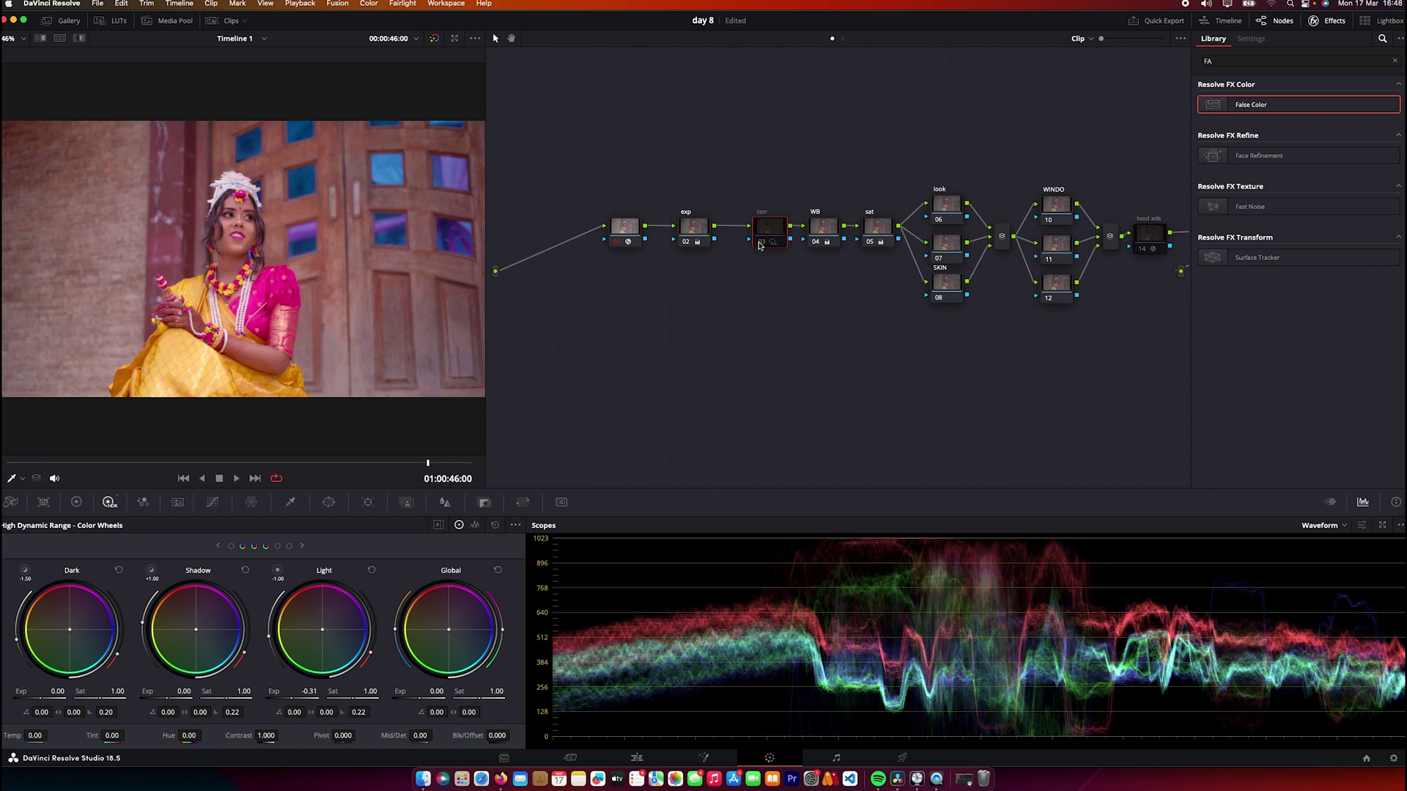
pyautogui.click(759, 244)
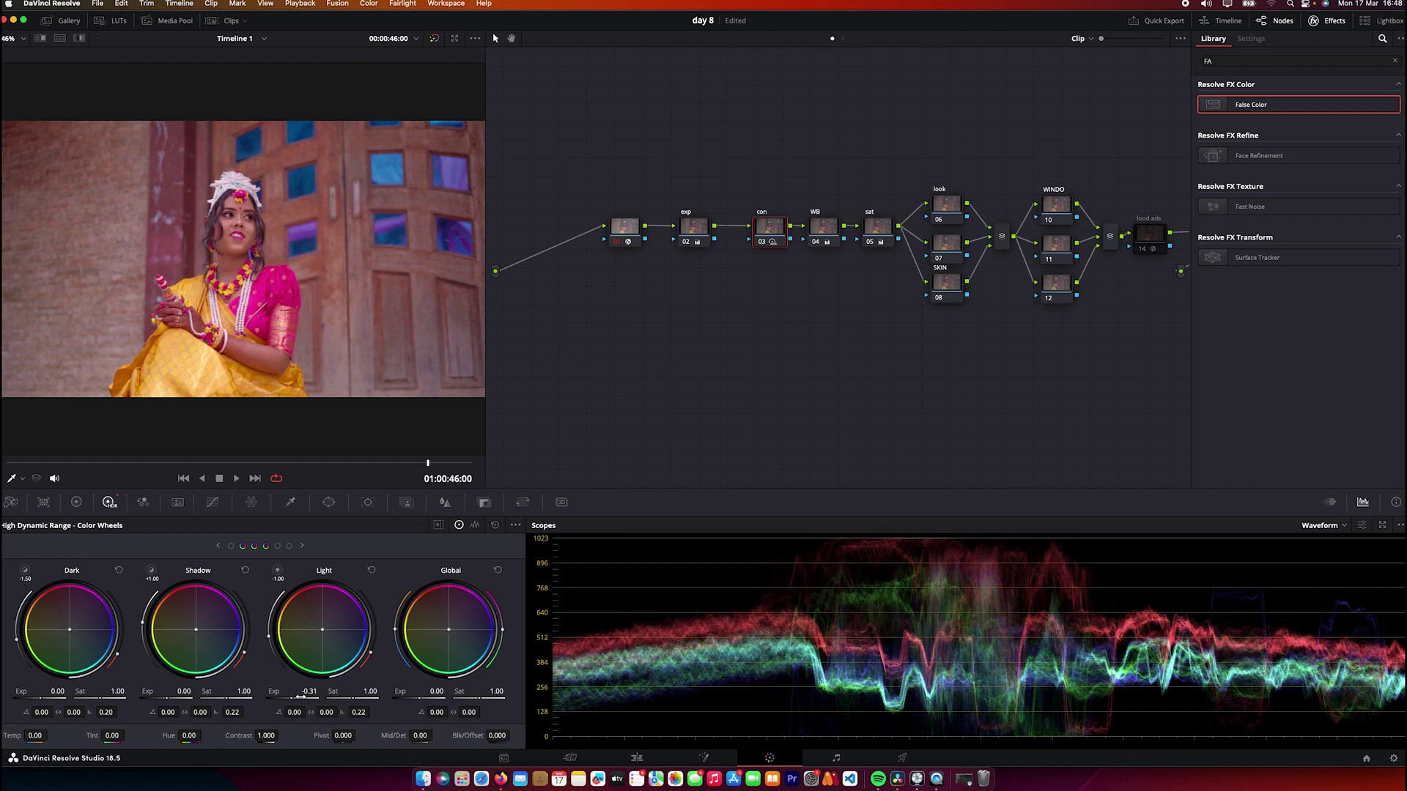
pyautogui.moveTo(301, 696); pyautogui.dragTo(301, 696)
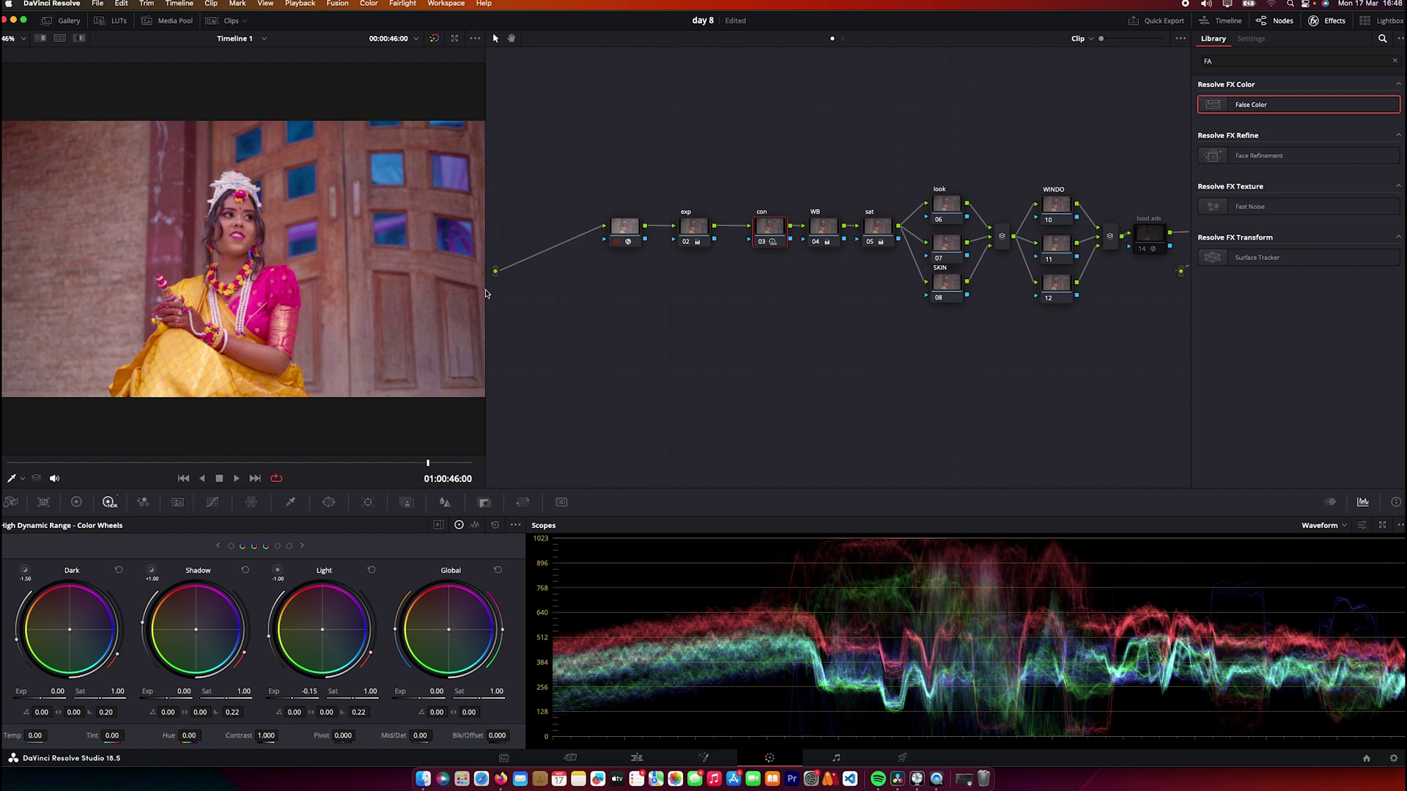
# Switch the scopes to Vectorscope and balance the WB node's Gain to red 0.81, green 1.06 and blue 0.97
pyautogui.scroll(-2, 233, 393)
pyautogui.click(815, 231)
pyautogui.rightClick(821, 234)
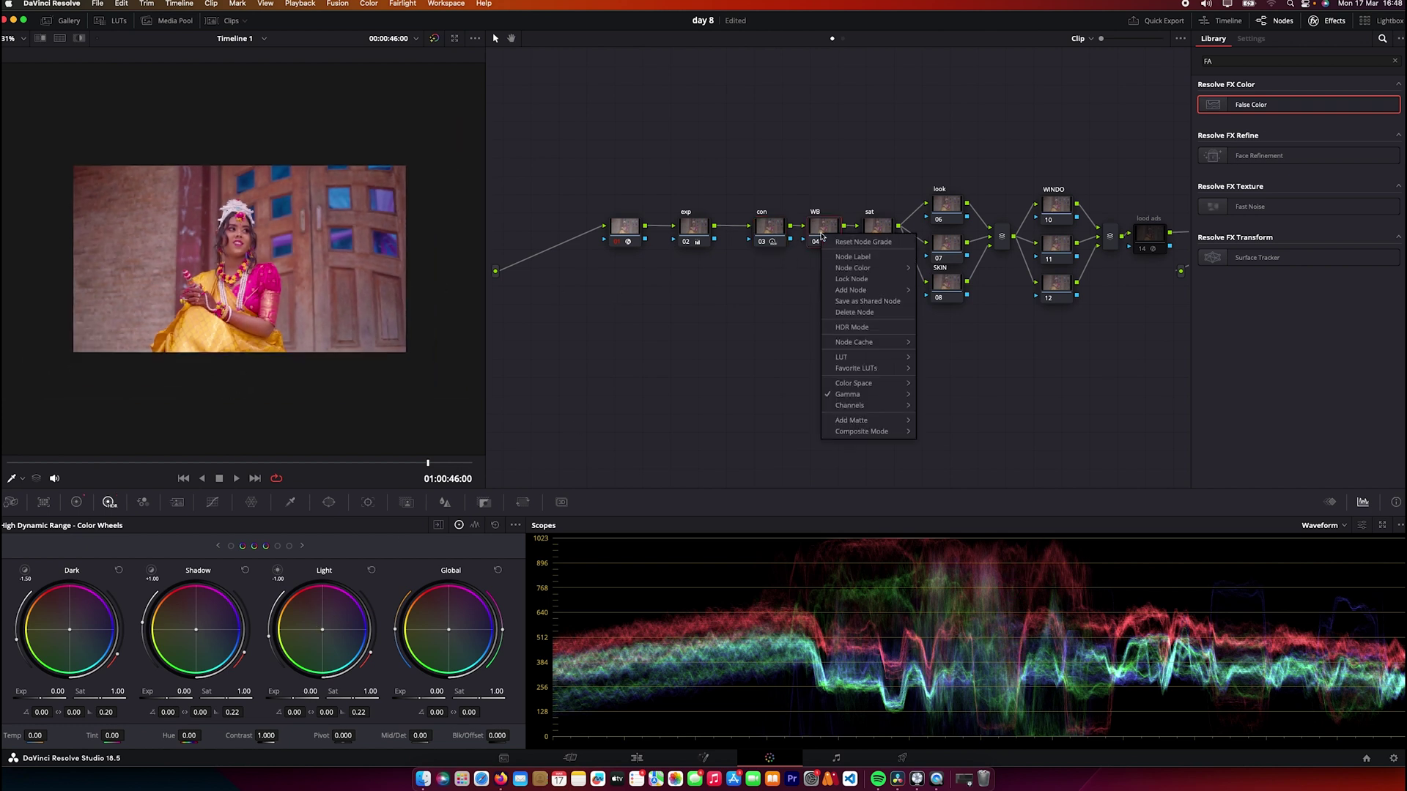
pyautogui.click(76, 502)
pyautogui.click(76, 502)
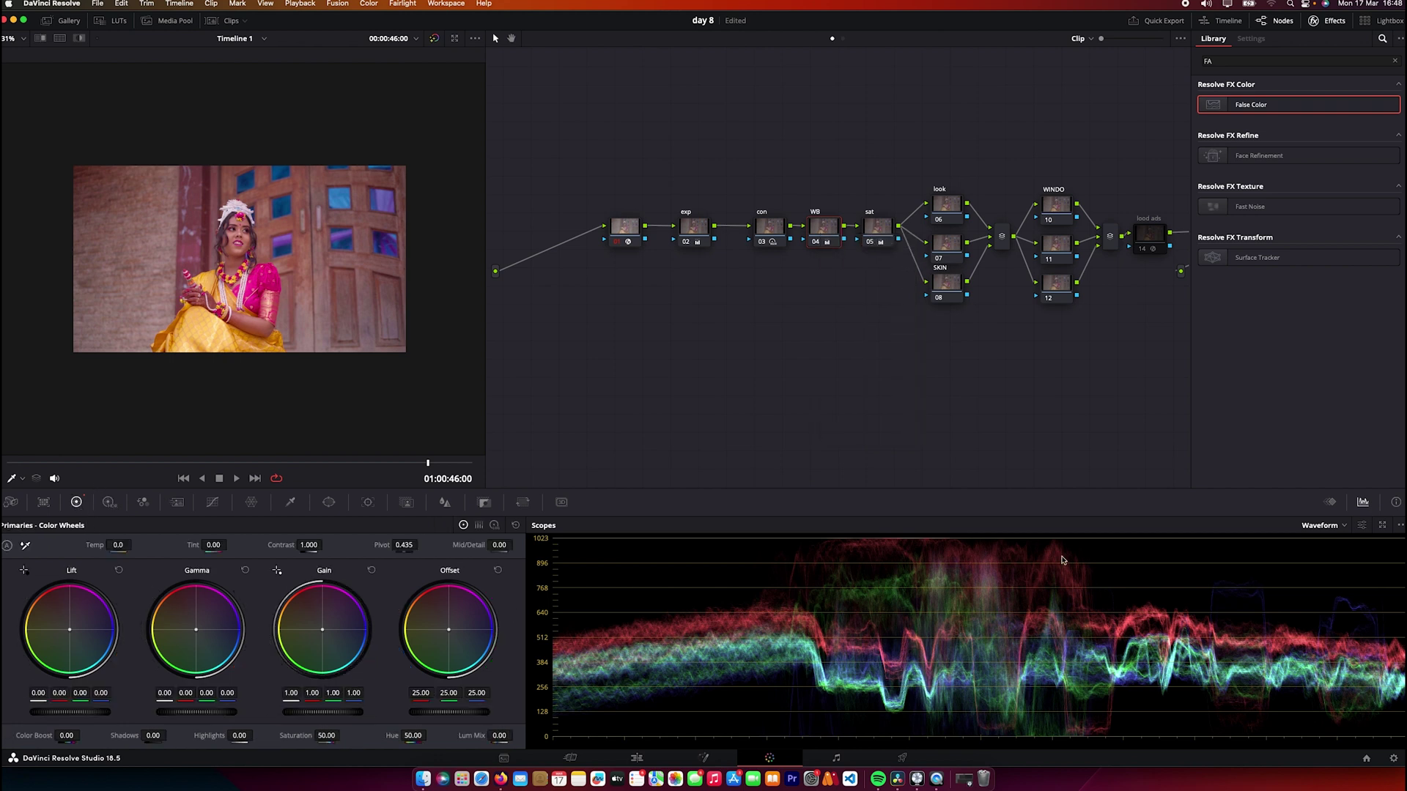
pyautogui.click(1333, 527)
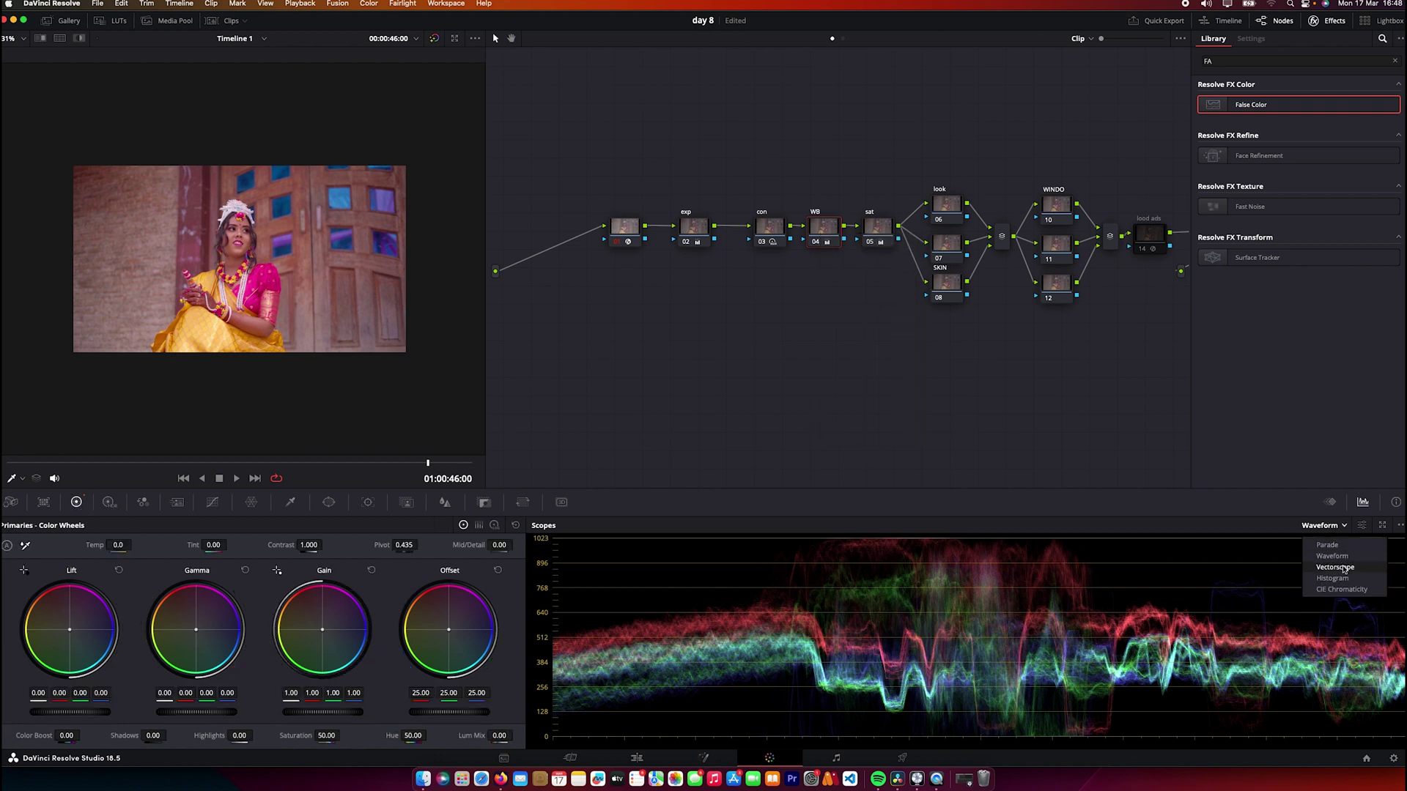
pyautogui.click(1343, 569)
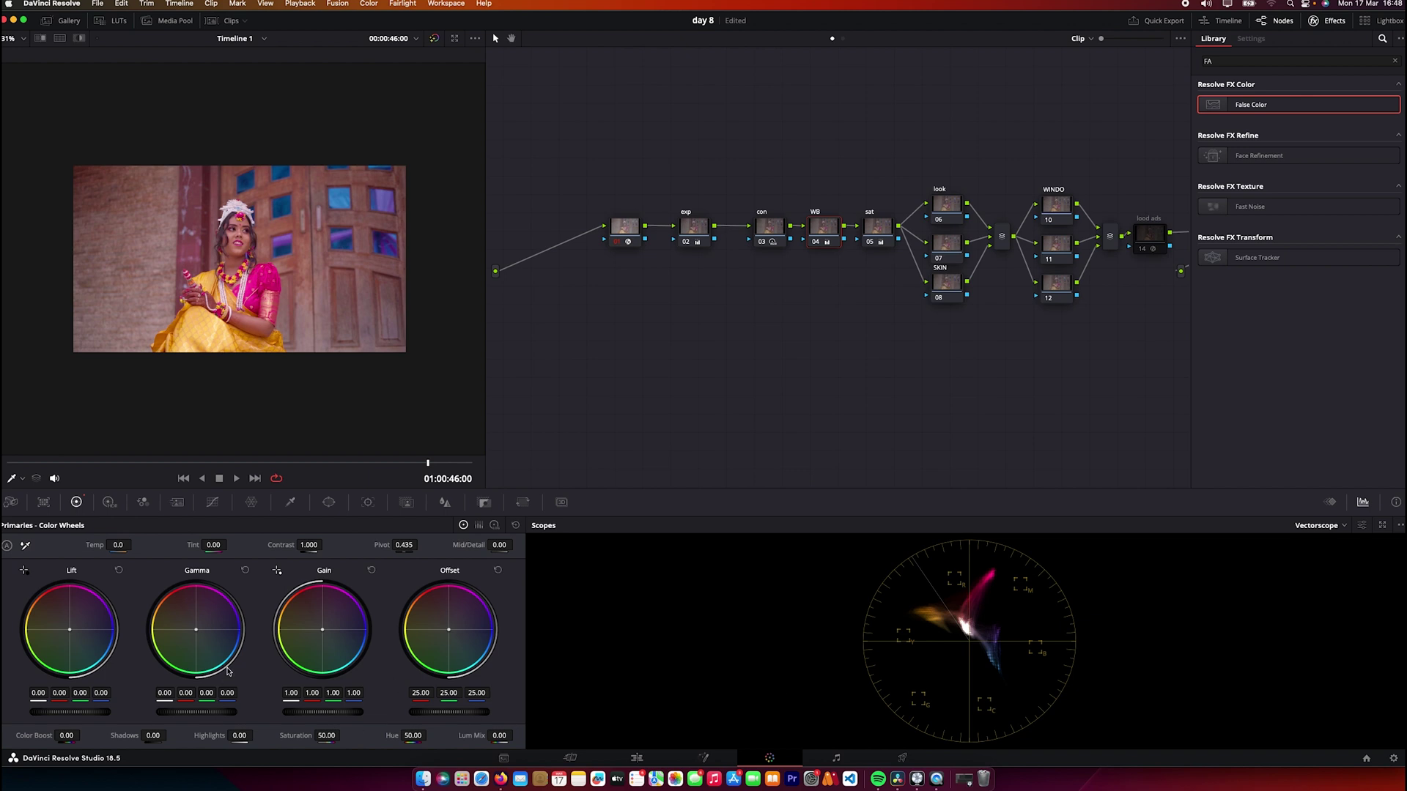
pyautogui.moveTo(322, 633); pyautogui.dragTo(322, 635)
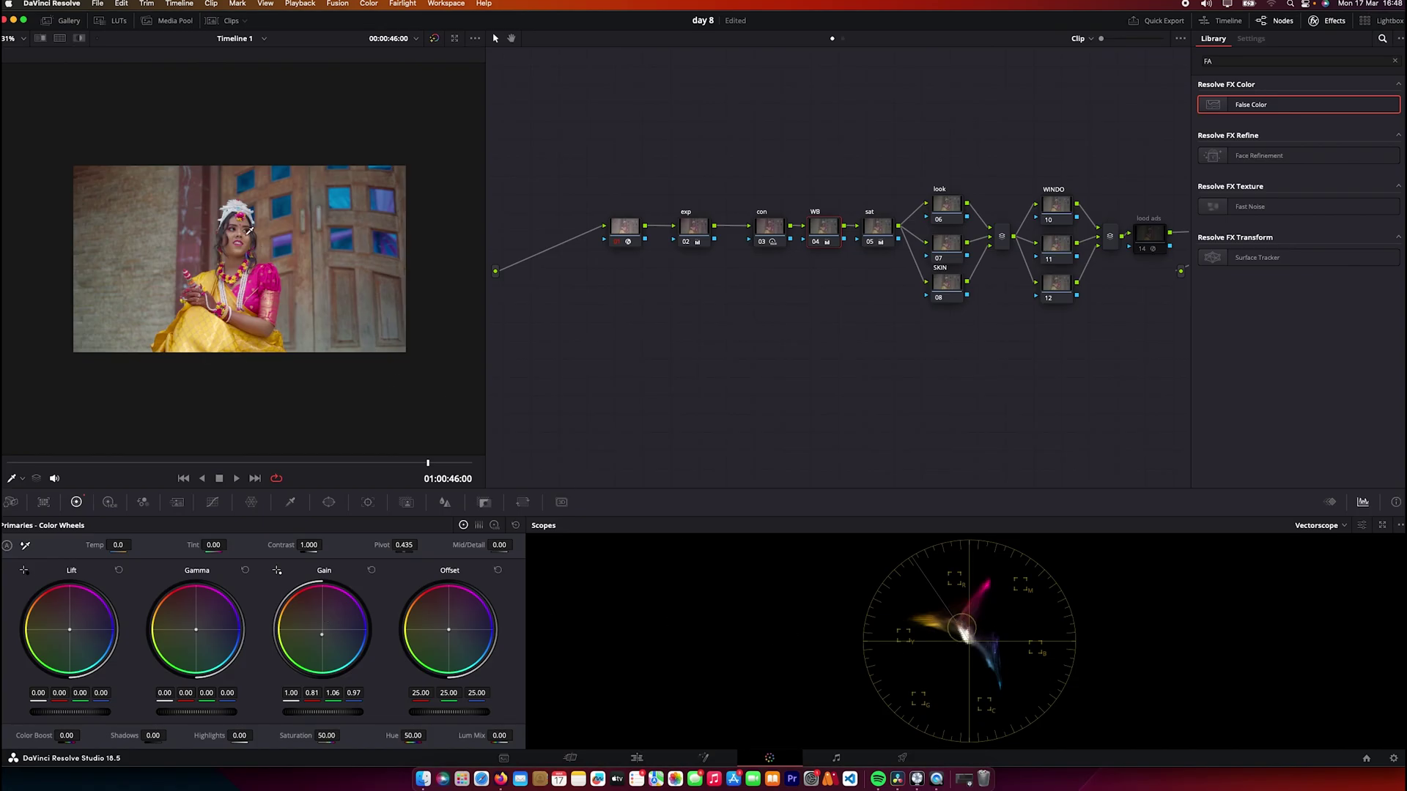
pyautogui.click(1315, 22)
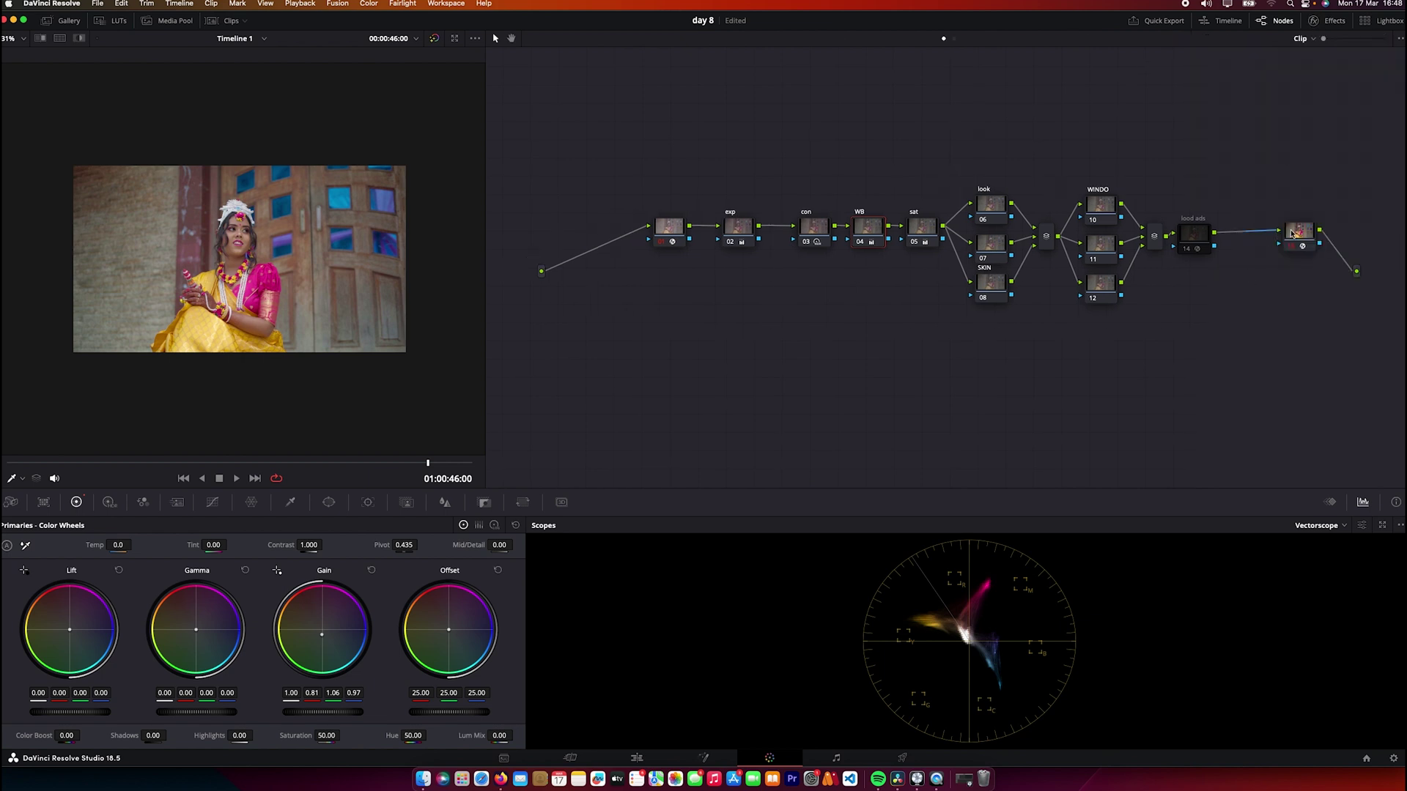
# Clear the False Color effect from node 14, raise the output transform node above it and add a serial node
pyautogui.click(1296, 233)
pyautogui.rightClick(1197, 235)
pyautogui.click(1261, 244)
pyautogui.moveTo(1312, 236); pyautogui.dragTo(1185, 137)
pyautogui.hotkey('alt', 's')
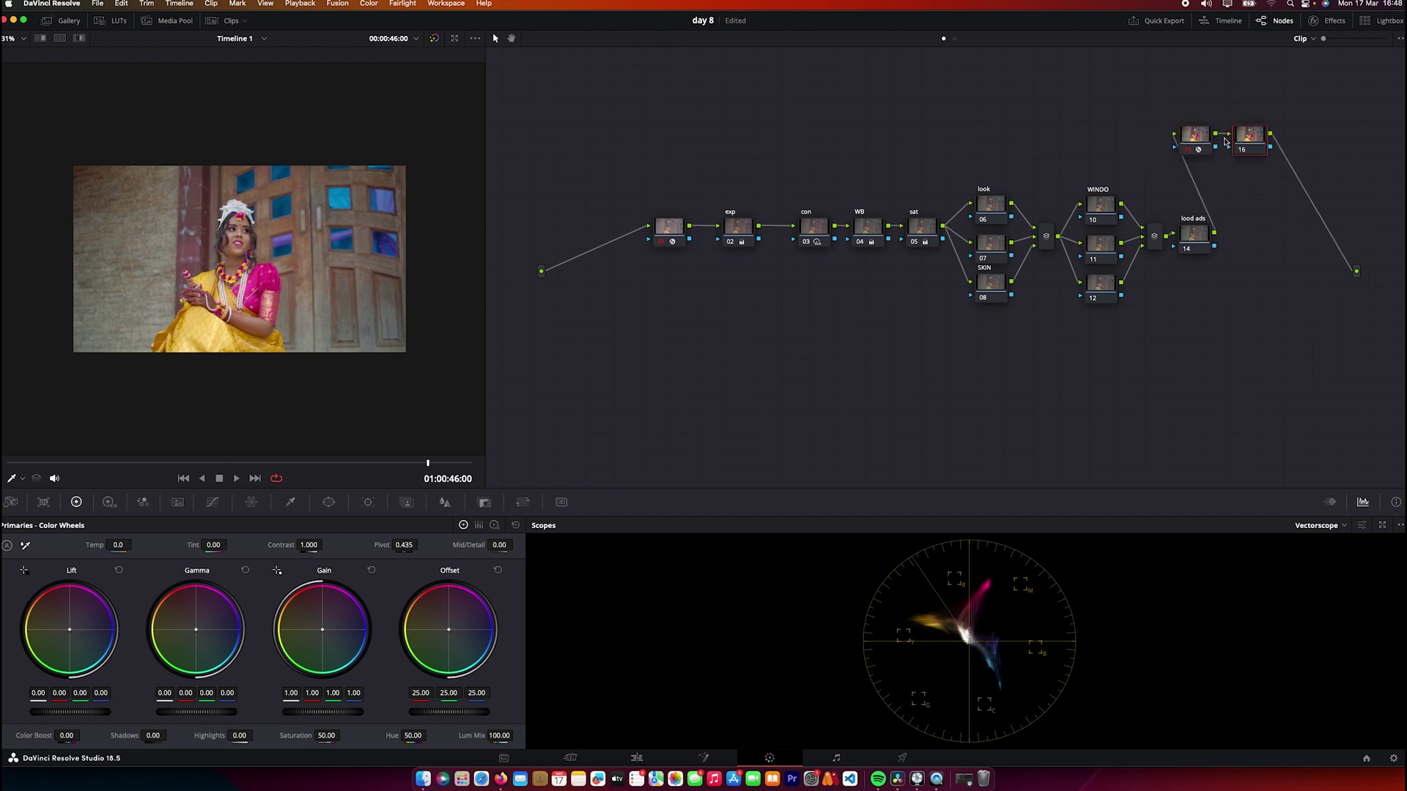
# Copy the output Color Space Transform onto node 16 and swap its input and output settings
pyautogui.click(1193, 139)
pyautogui.click(1236, 146)
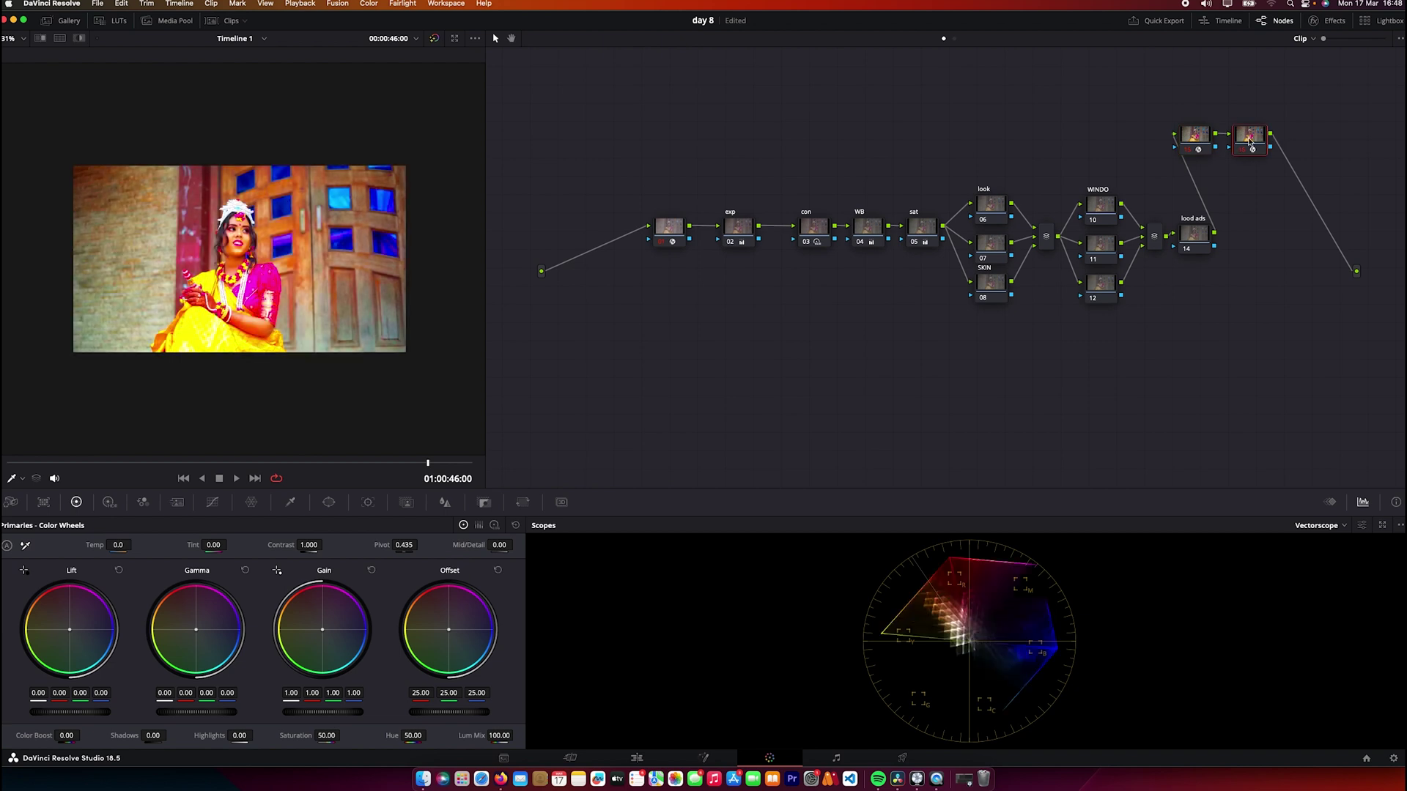
pyautogui.click(1313, 20)
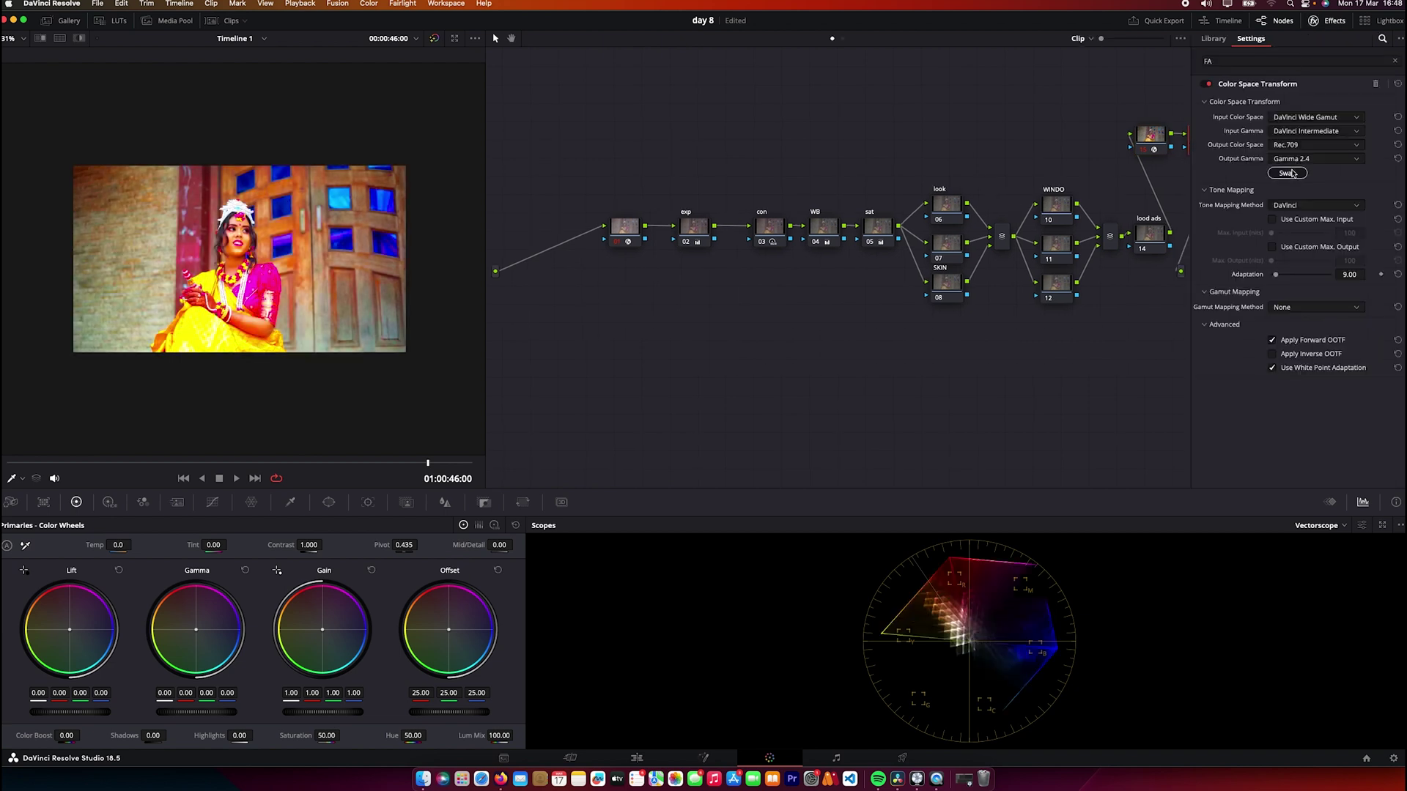
pyautogui.click(1287, 173)
# Set node 16's Color Space Transform output color space to Rec.709 and output gamma to Cineon Film Log
pyautogui.click(1301, 145)
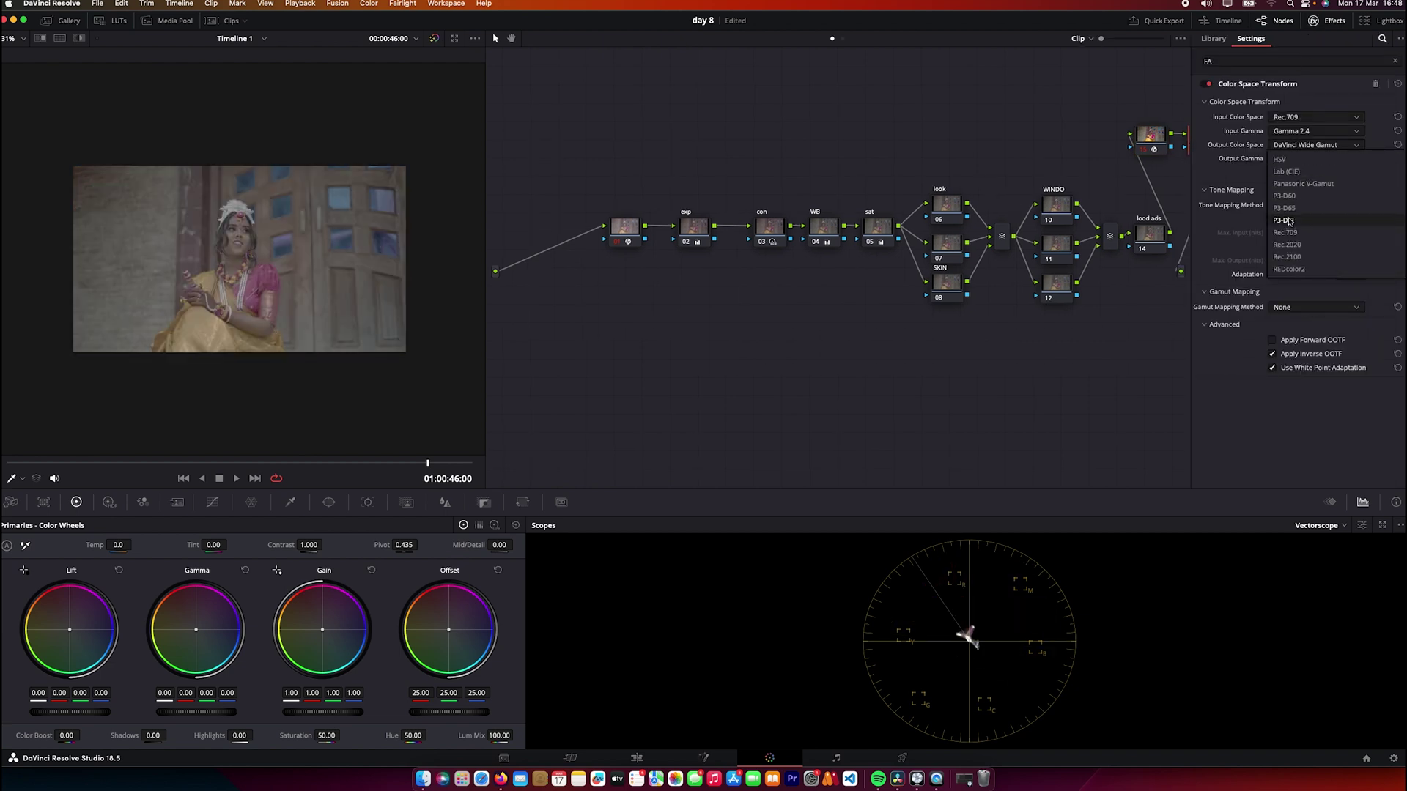
pyautogui.click(1285, 233)
pyautogui.click(1304, 158)
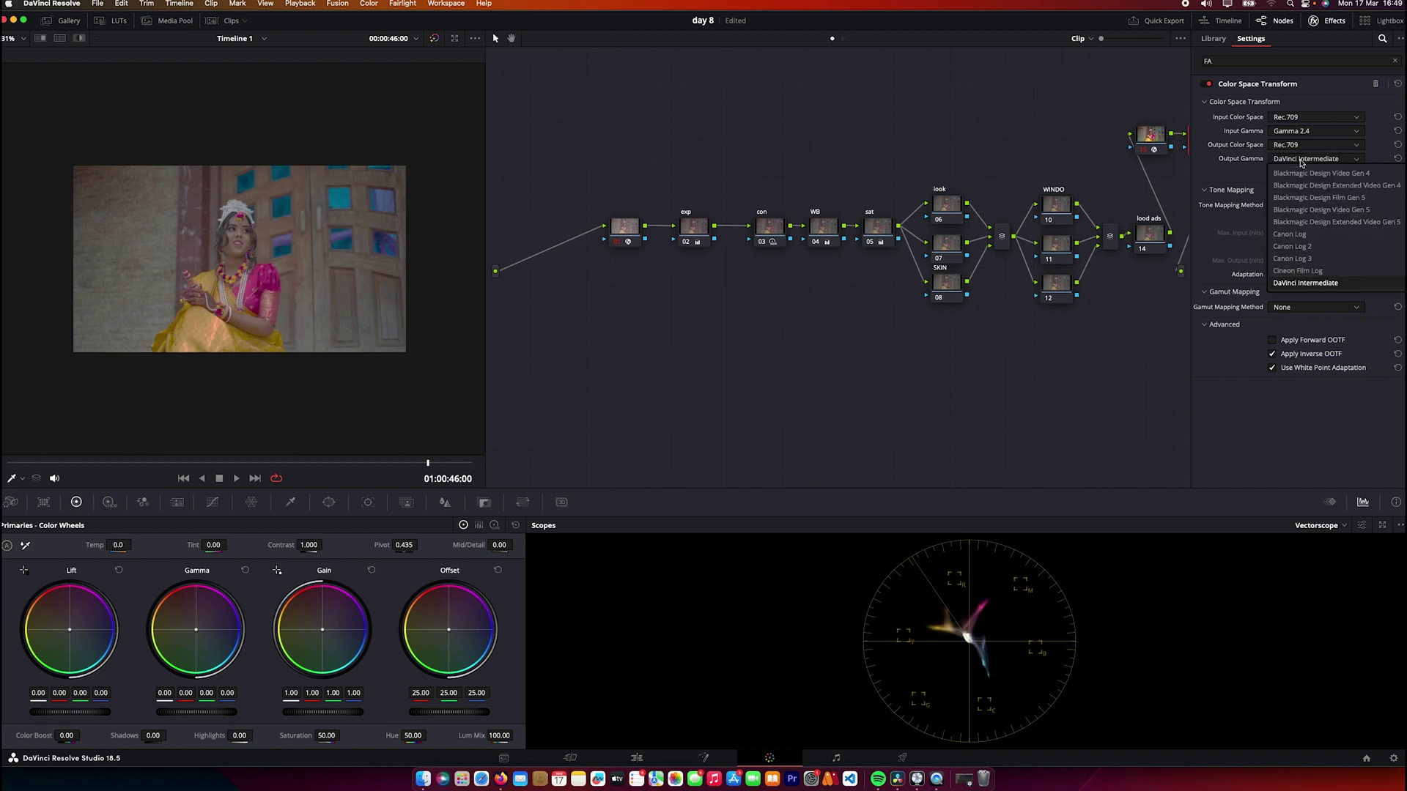
pyautogui.click(1298, 270)
pyautogui.click(1327, 21)
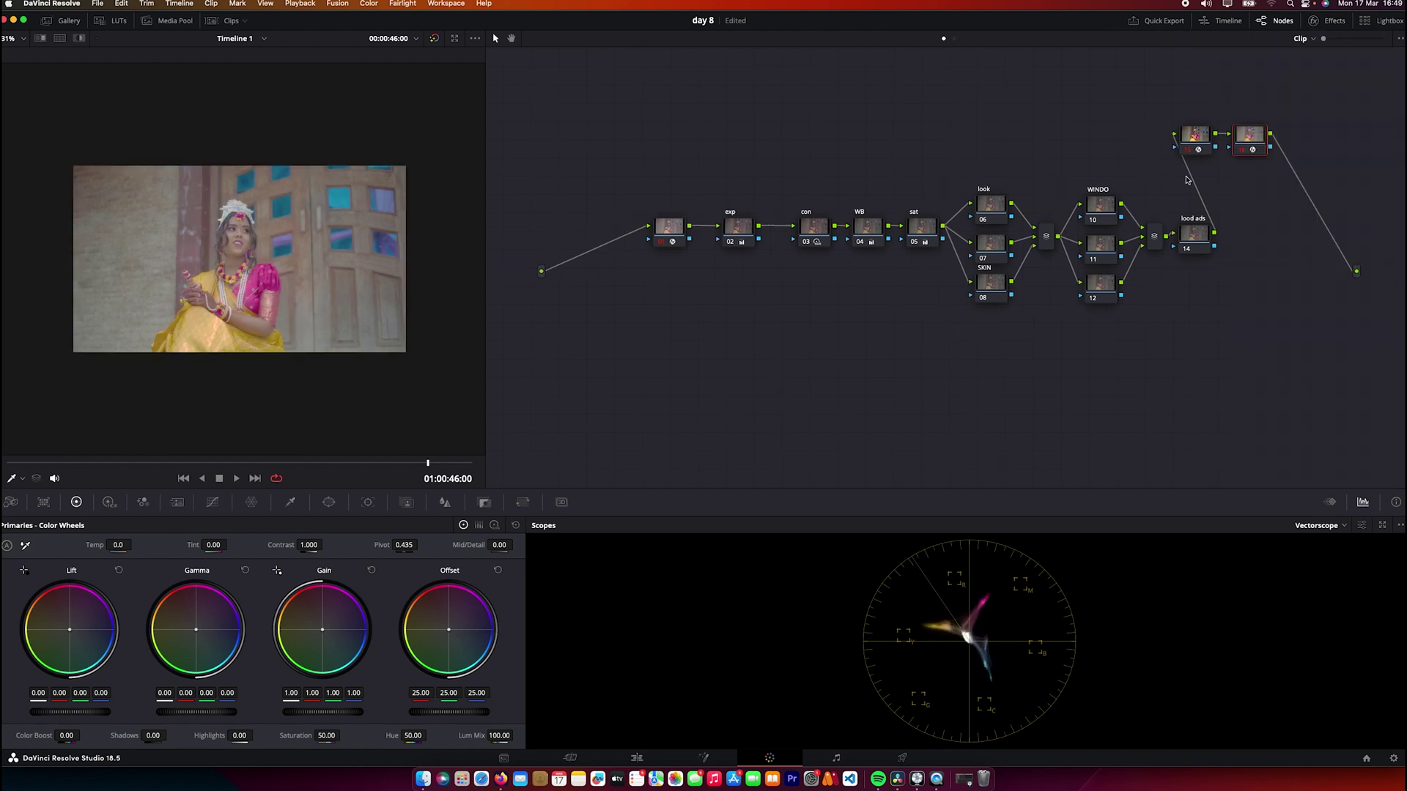
# Rearrange the node tree to make room at its end and add a serial node after node 16
pyautogui.moveTo(1250, 130); pyautogui.dragTo(1245, 311)
pyautogui.moveTo(1301, 359); pyautogui.dragTo(593, 185)
pyautogui.moveTo(1329, 357); pyautogui.dragTo(603, 128)
pyautogui.moveTo(653, 231); pyautogui.dragTo(563, 228)
pyautogui.click(1156, 313)
pyautogui.hotkey('alt', 's')
pyautogui.moveTo(1251, 366); pyautogui.dragTo(1205, 141)
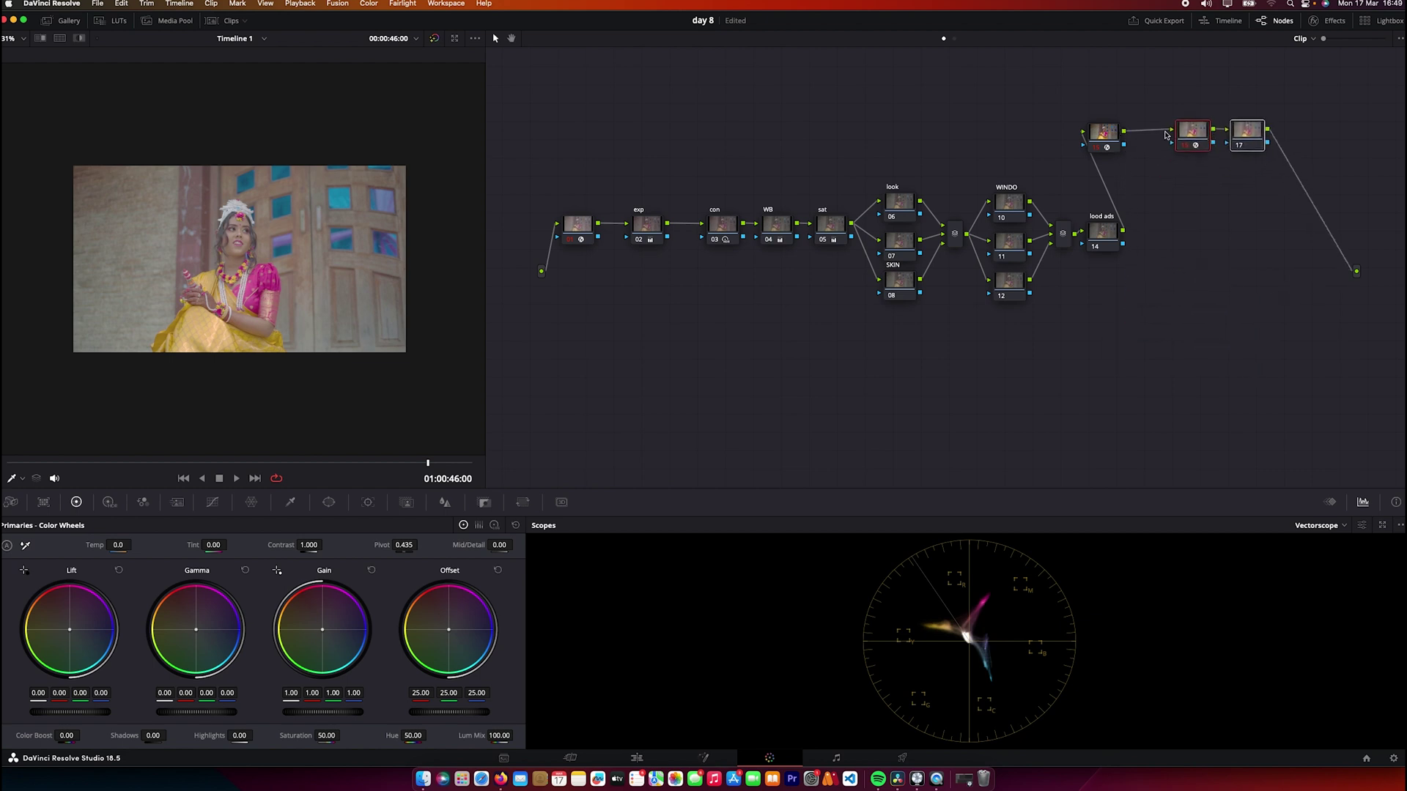
# Apply the Rec709 Kodak 2383 D55 Film Looks LUT to node 17
pyautogui.click(1259, 138)
pyautogui.click(114, 21)
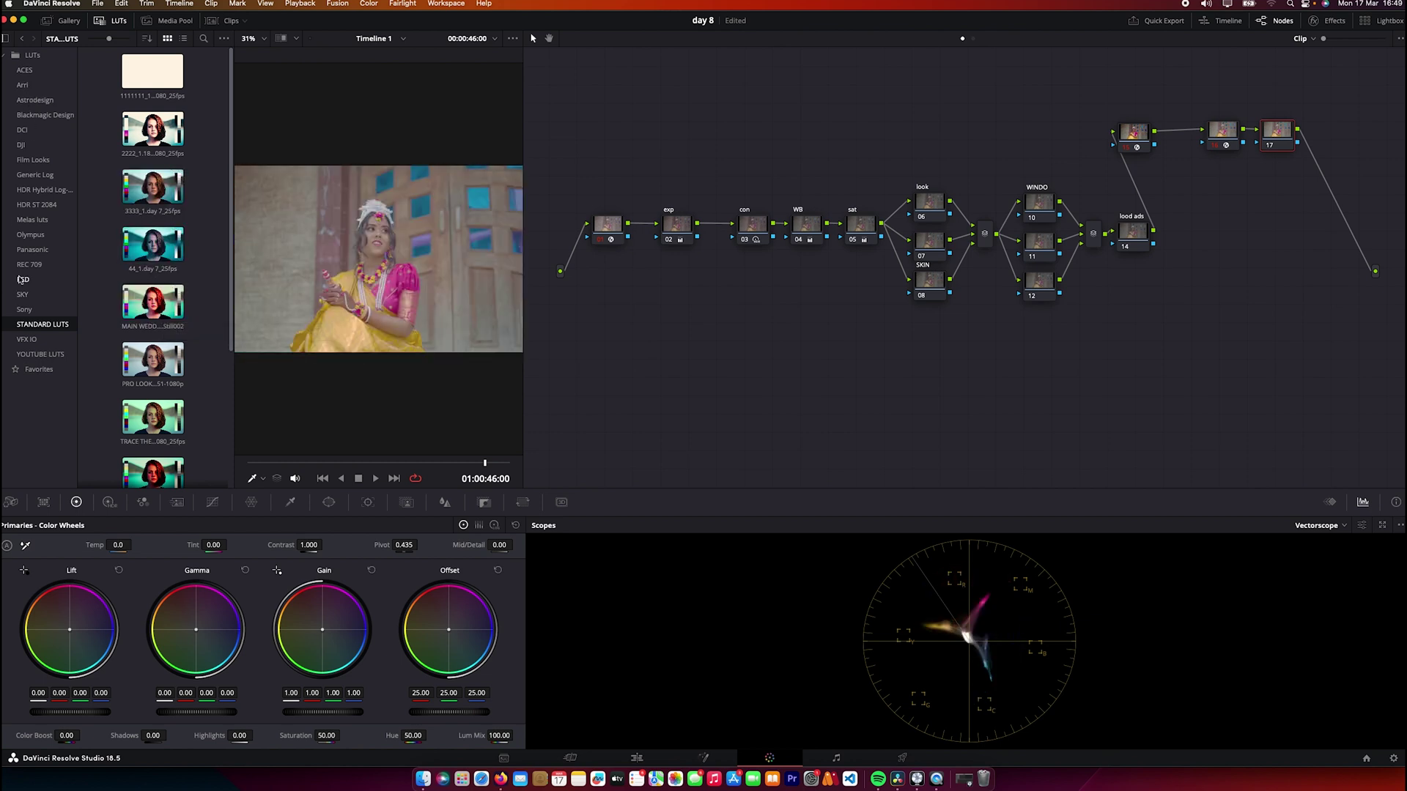
pyautogui.click(44, 161)
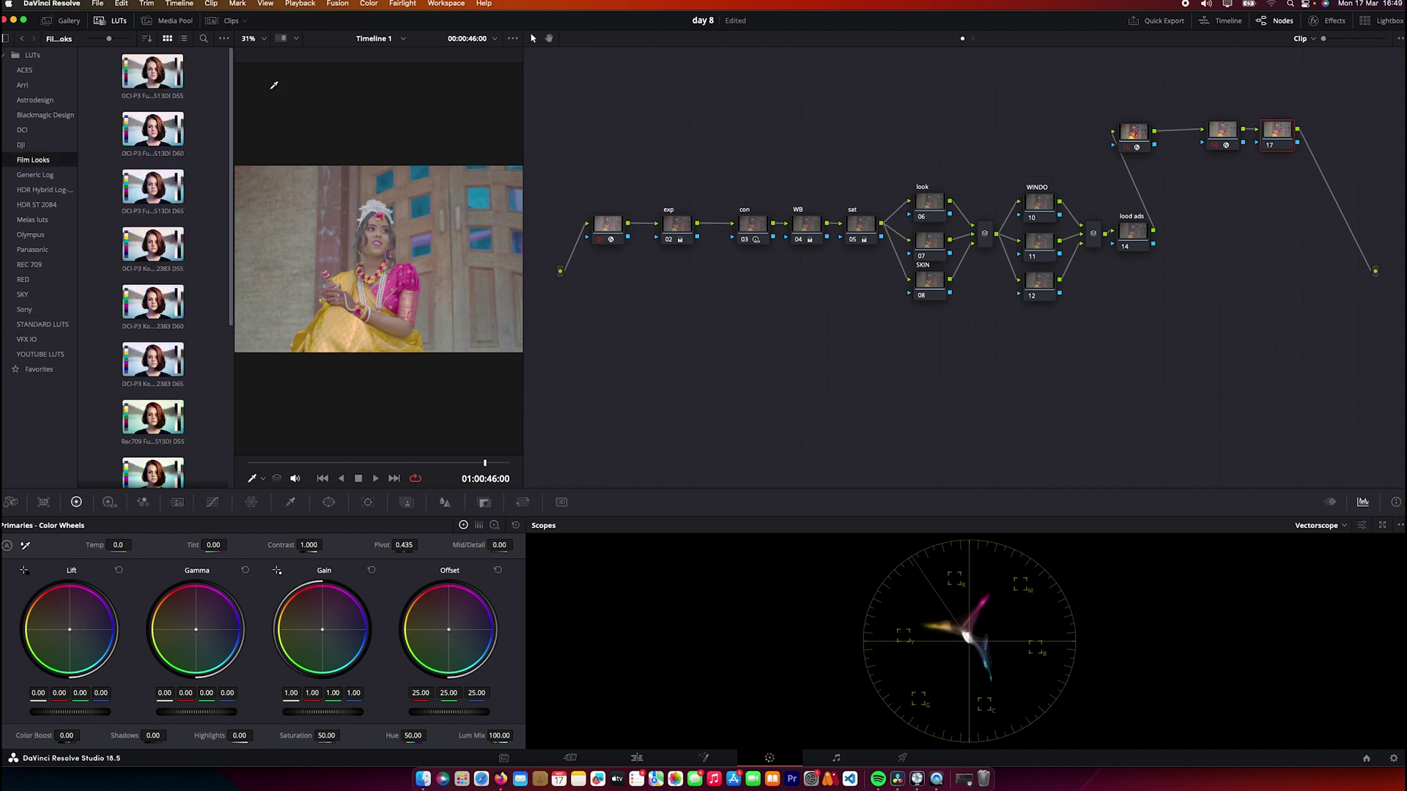
pyautogui.scroll(-5, 230, 136)
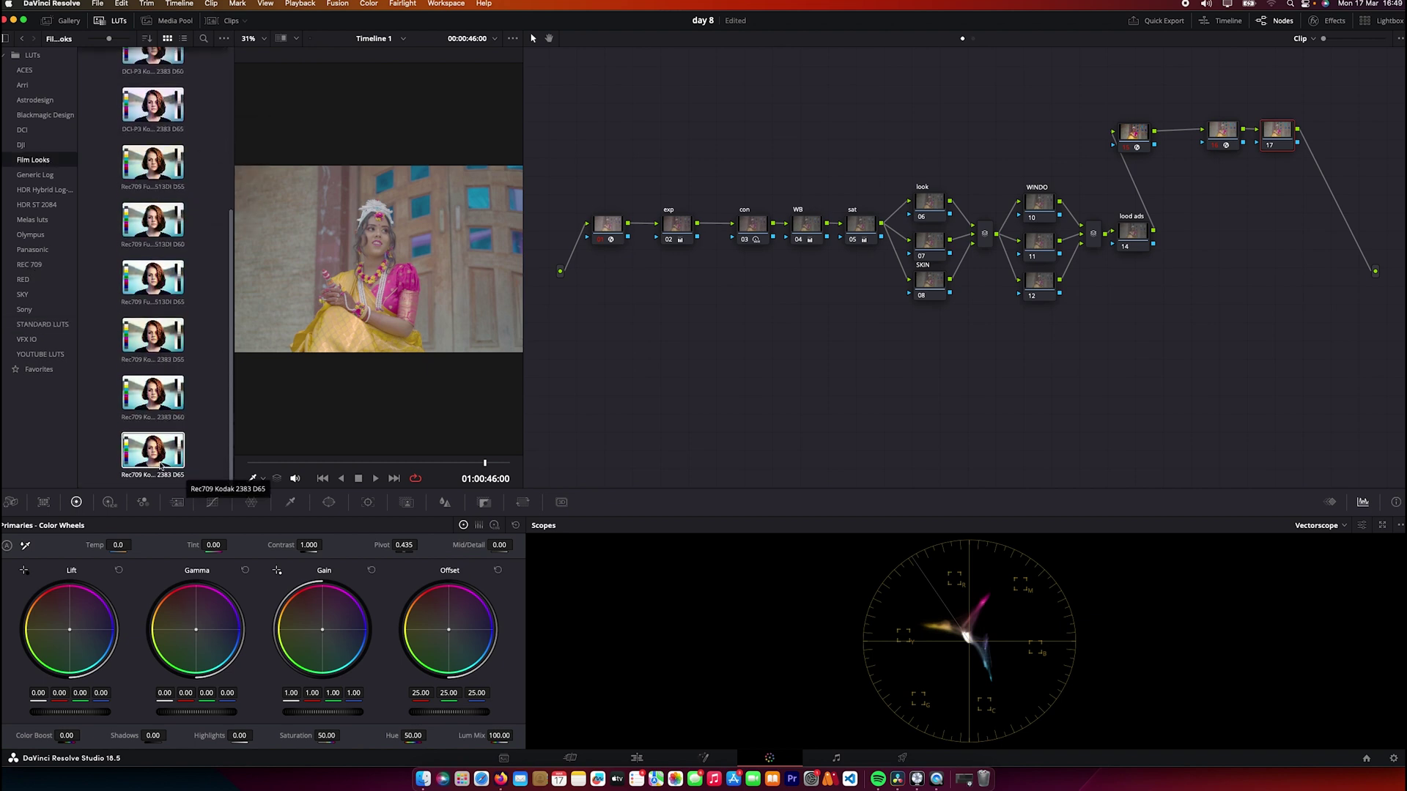
pyautogui.doubleClick(170, 341)
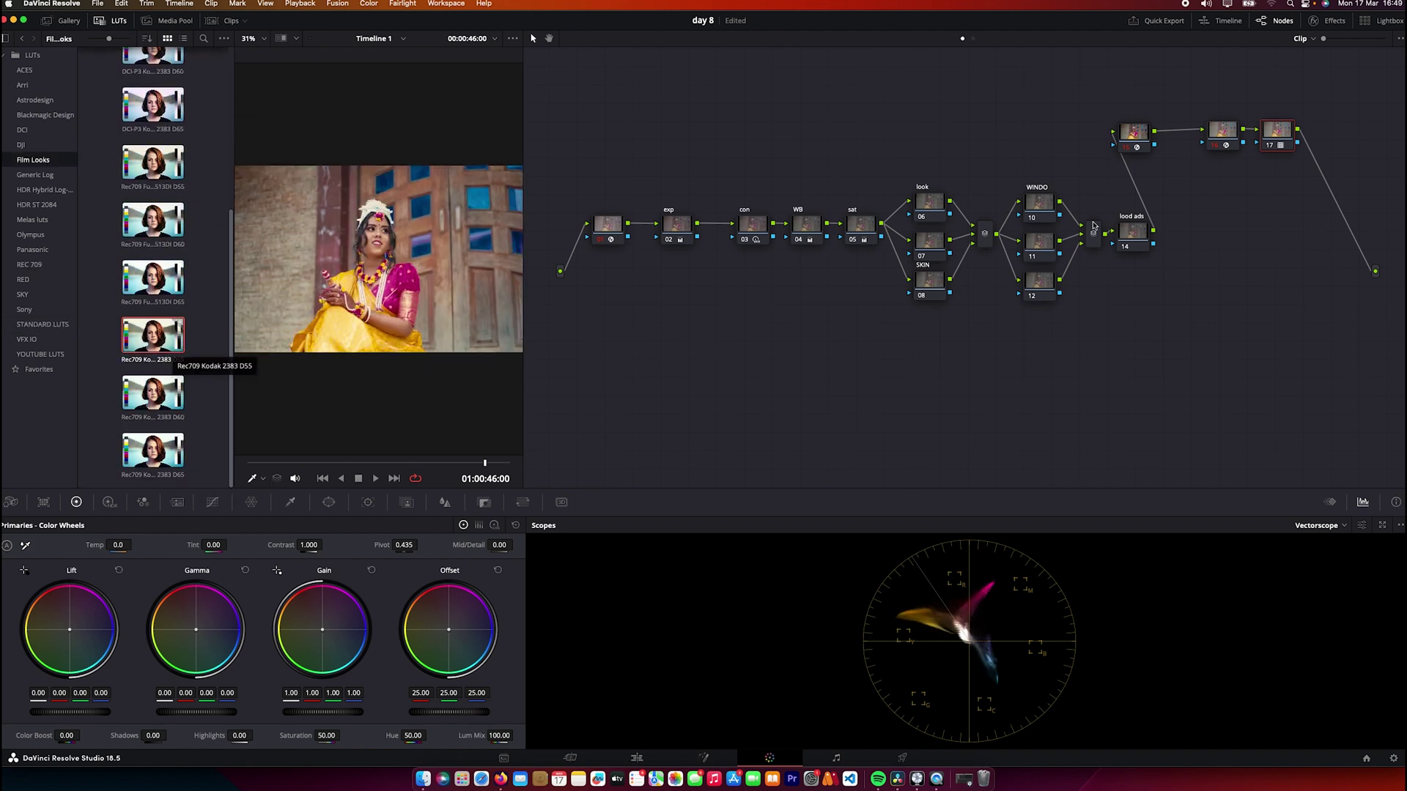
# Enable a custom maximum input of 10000 nits in node 16's Color Space Transform, keeping DaVinci tone mapping
pyautogui.click(1232, 140)
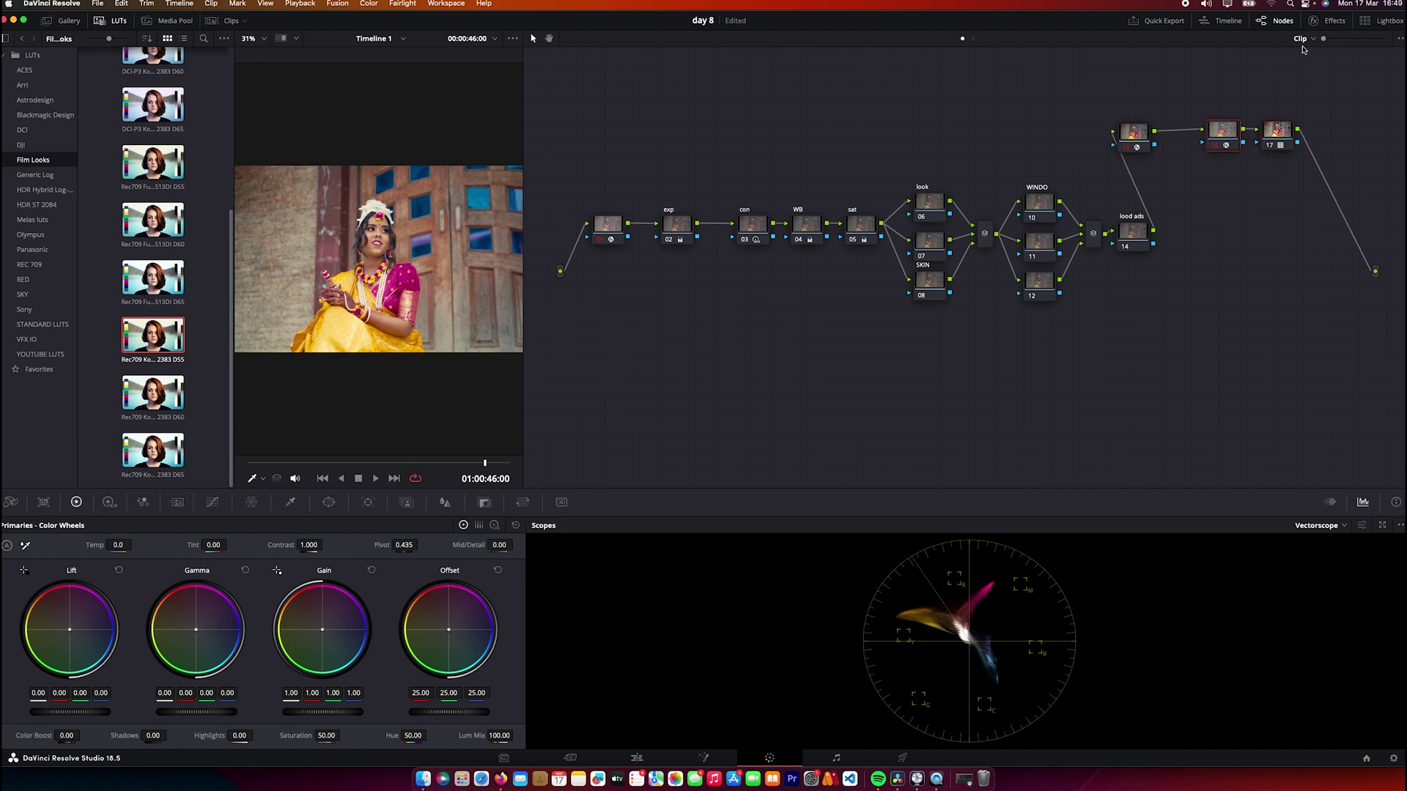
pyautogui.click(1330, 20)
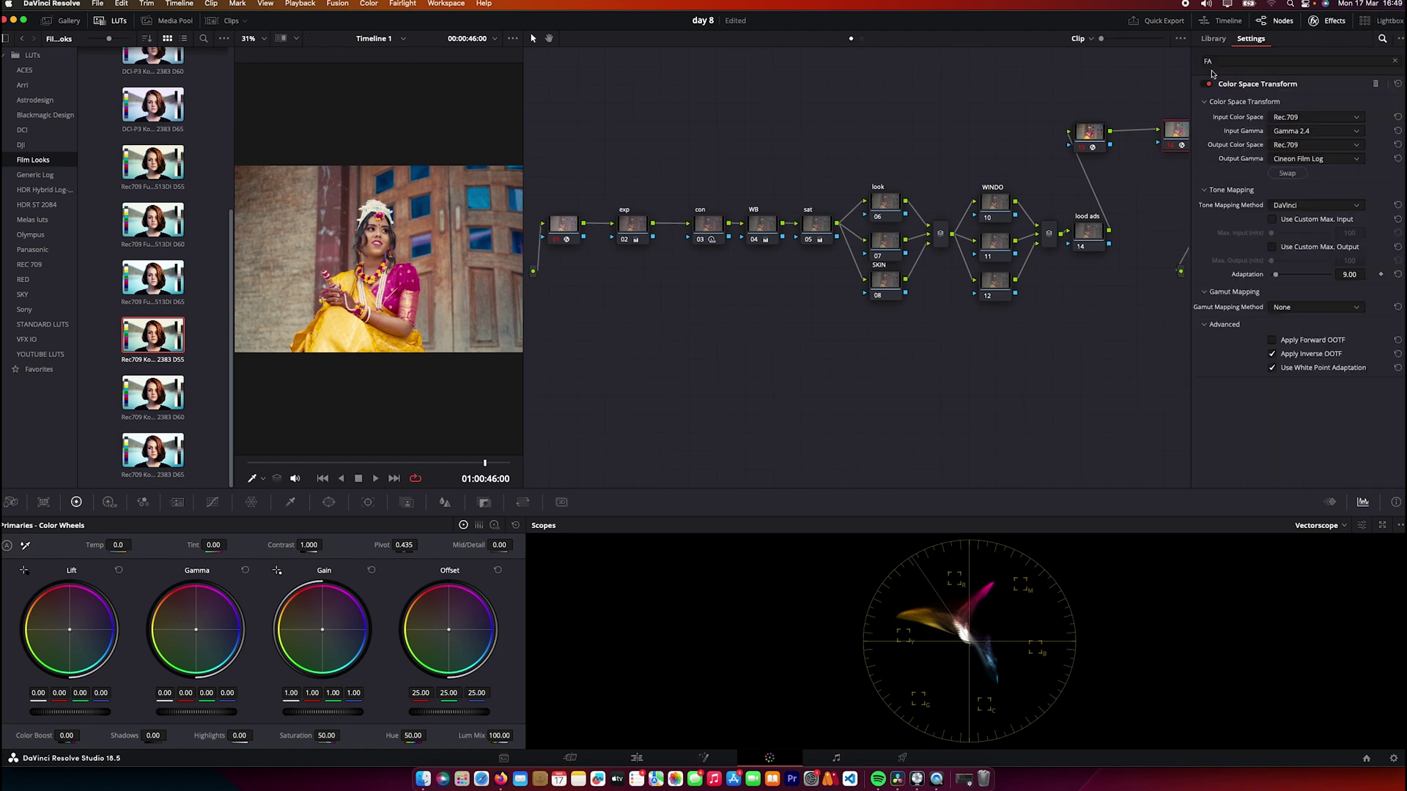
pyautogui.click(1294, 206)
pyautogui.click(1293, 220)
pyautogui.click(1278, 220)
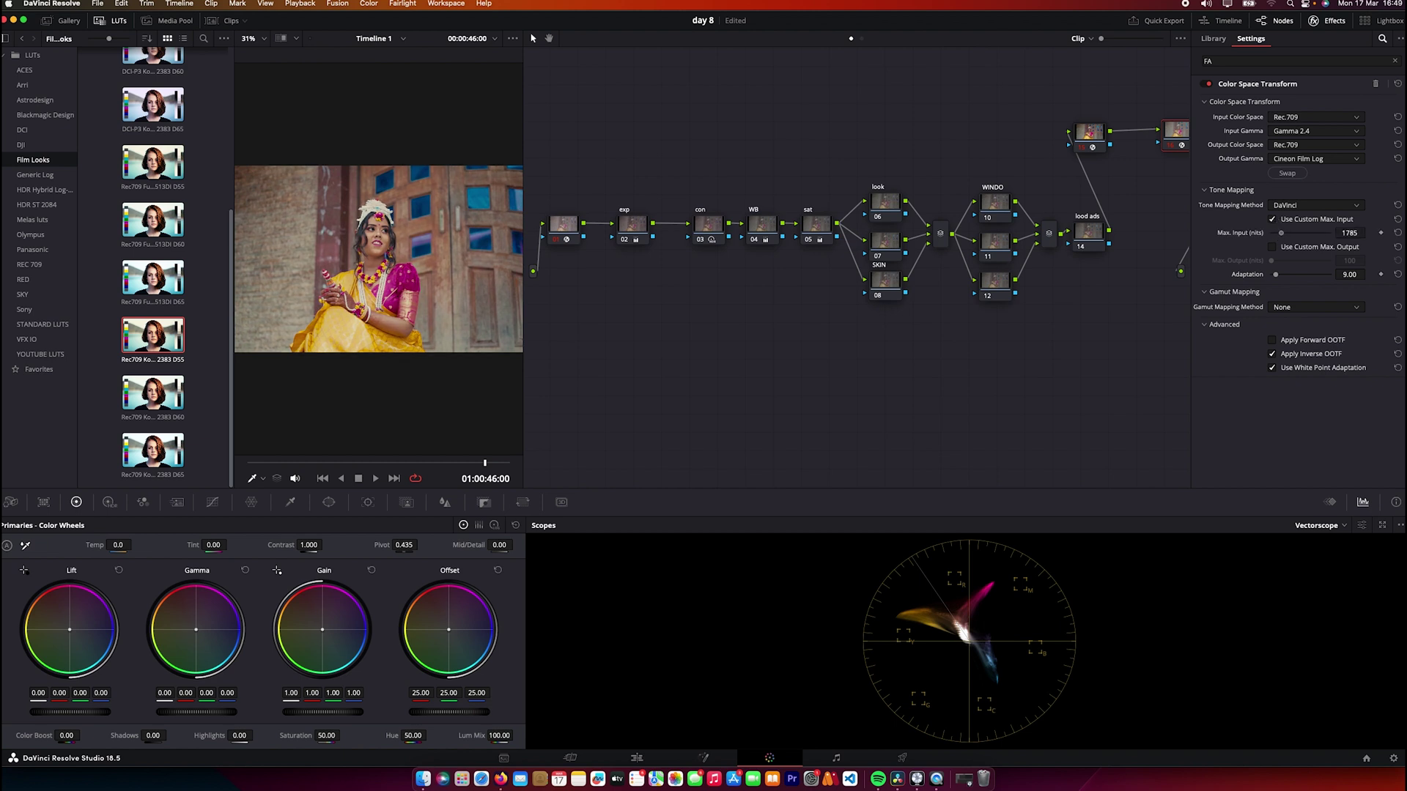
pyautogui.click(1272, 249)
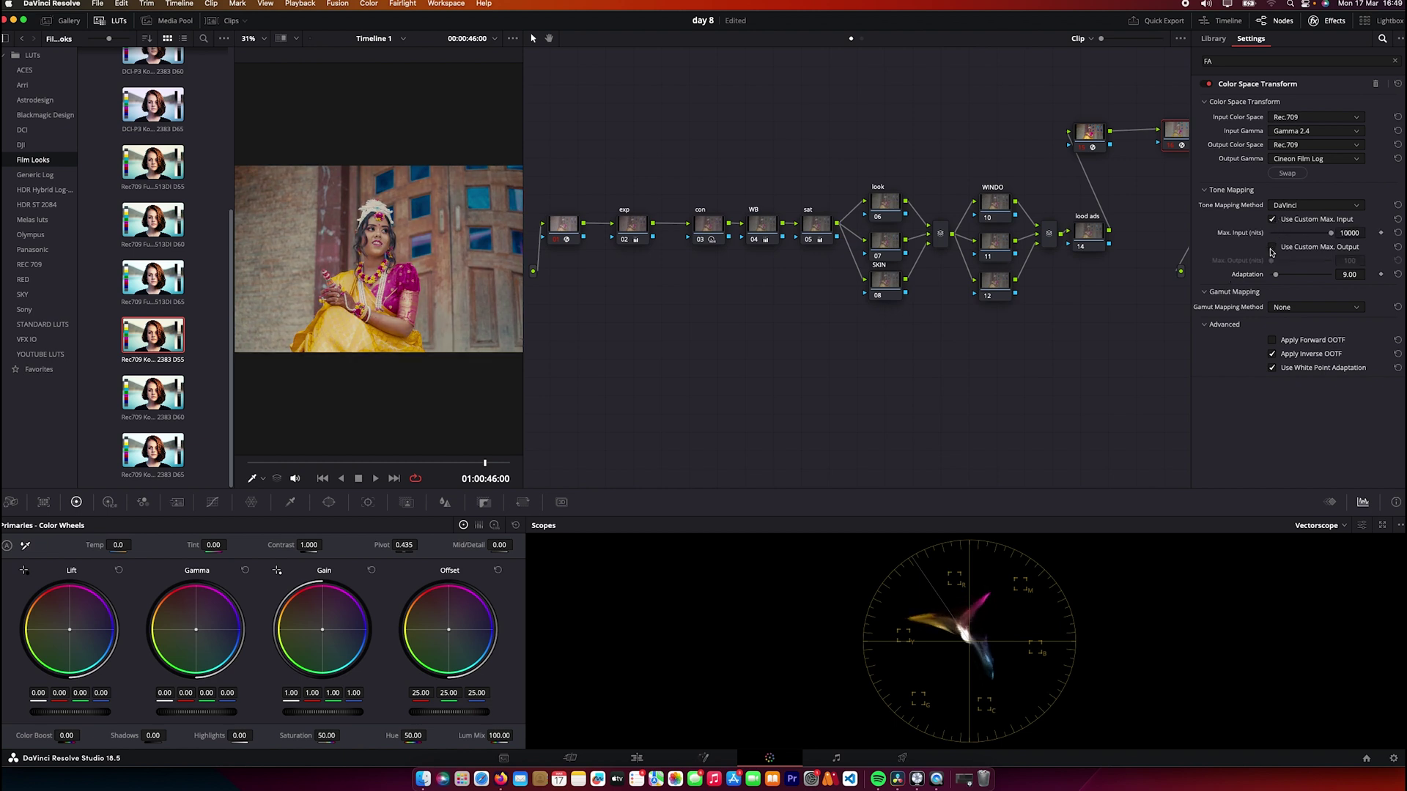
# Compare None with Saturation Compression and set node 16's gamut mapping method to Saturation Compression
pyautogui.click(1269, 306)
pyautogui.click(1277, 331)
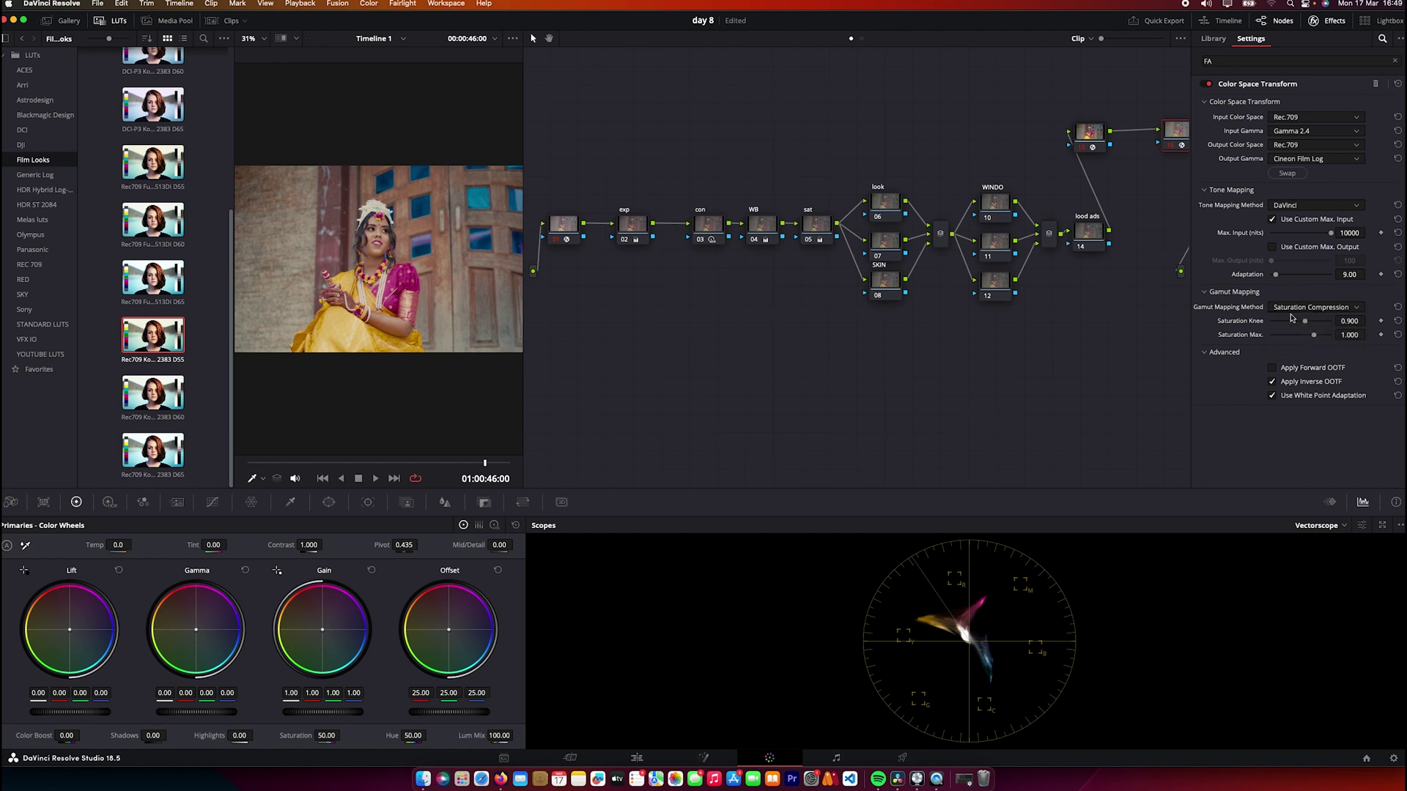
pyautogui.click(1292, 308)
pyautogui.click(1292, 310)
pyautogui.click(1284, 322)
pyautogui.click(1291, 308)
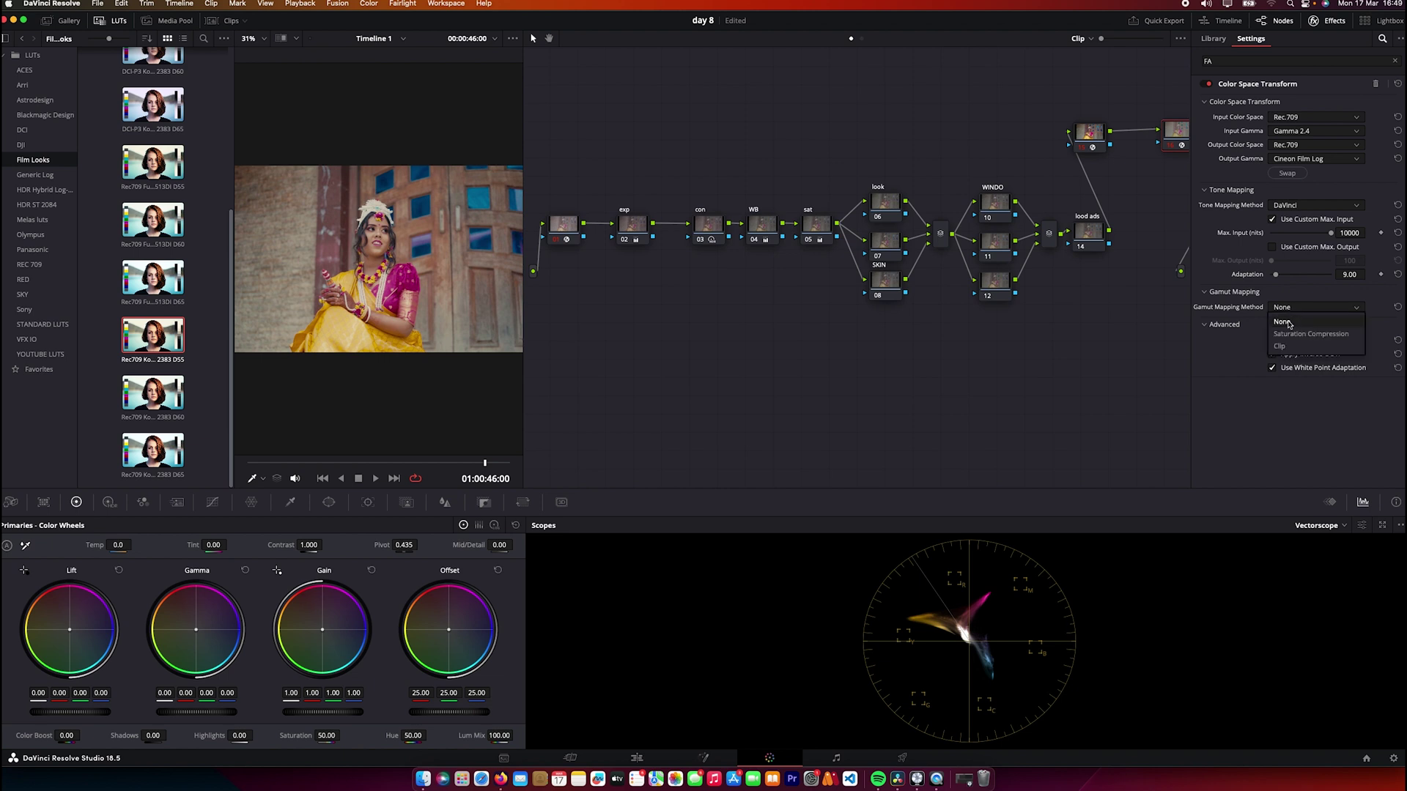
pyautogui.click(1287, 336)
pyautogui.click(1324, 22)
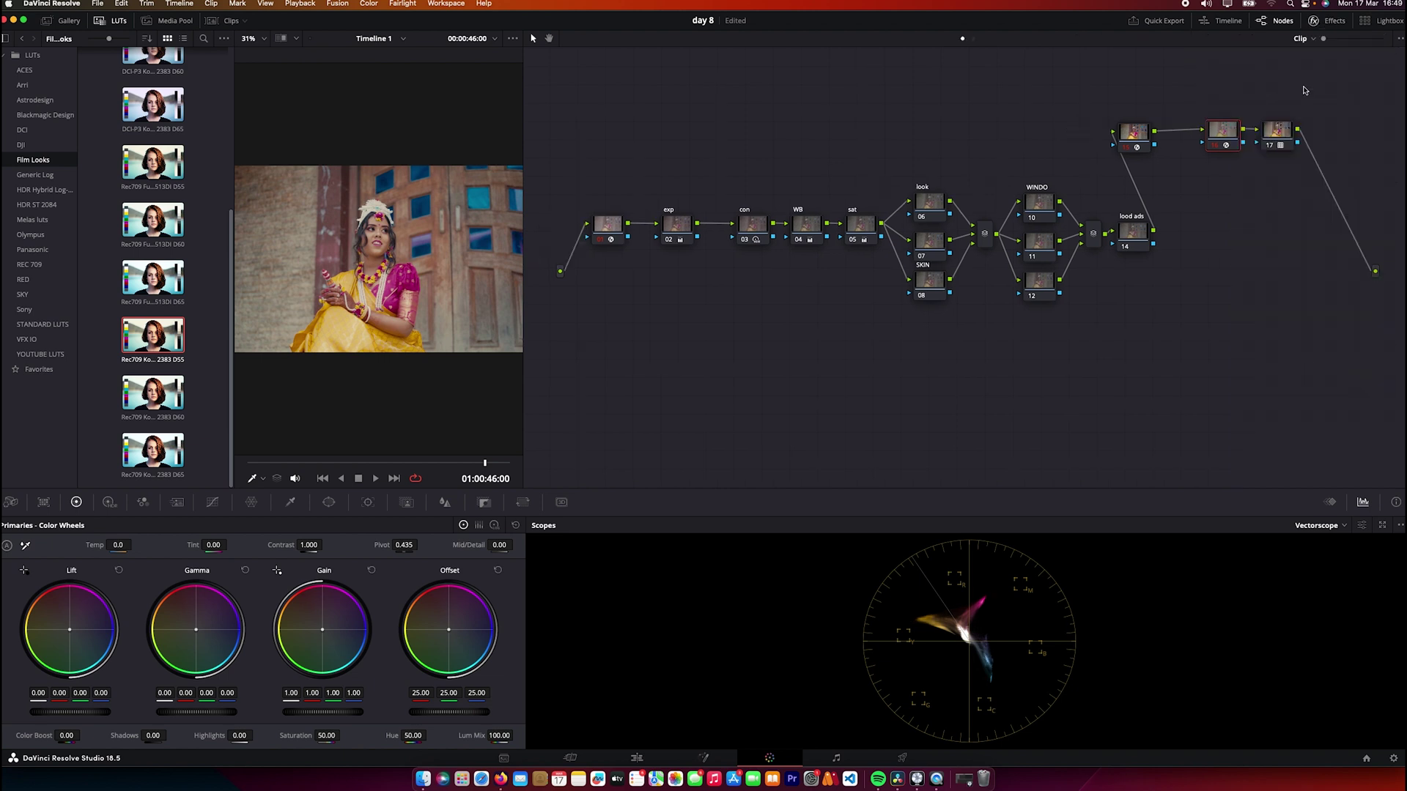
# Combine nodes 16 and 17 into a compound node and place it near the graph's output
pyautogui.click(1276, 145)
pyautogui.rightClick(1242, 132)
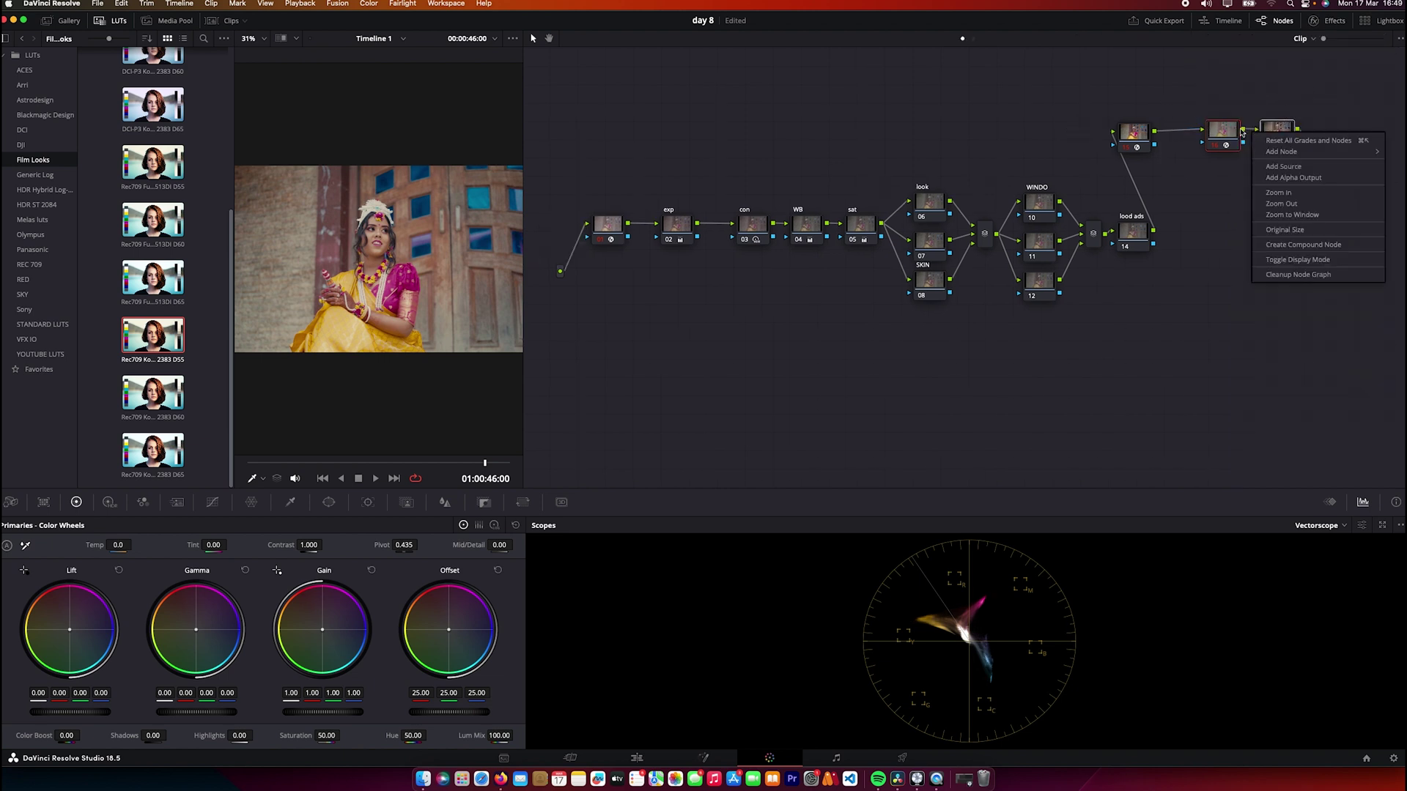
pyautogui.rightClick(1234, 135)
pyautogui.click(1262, 353)
pyautogui.moveTo(1230, 146); pyautogui.dragTo(1308, 294)
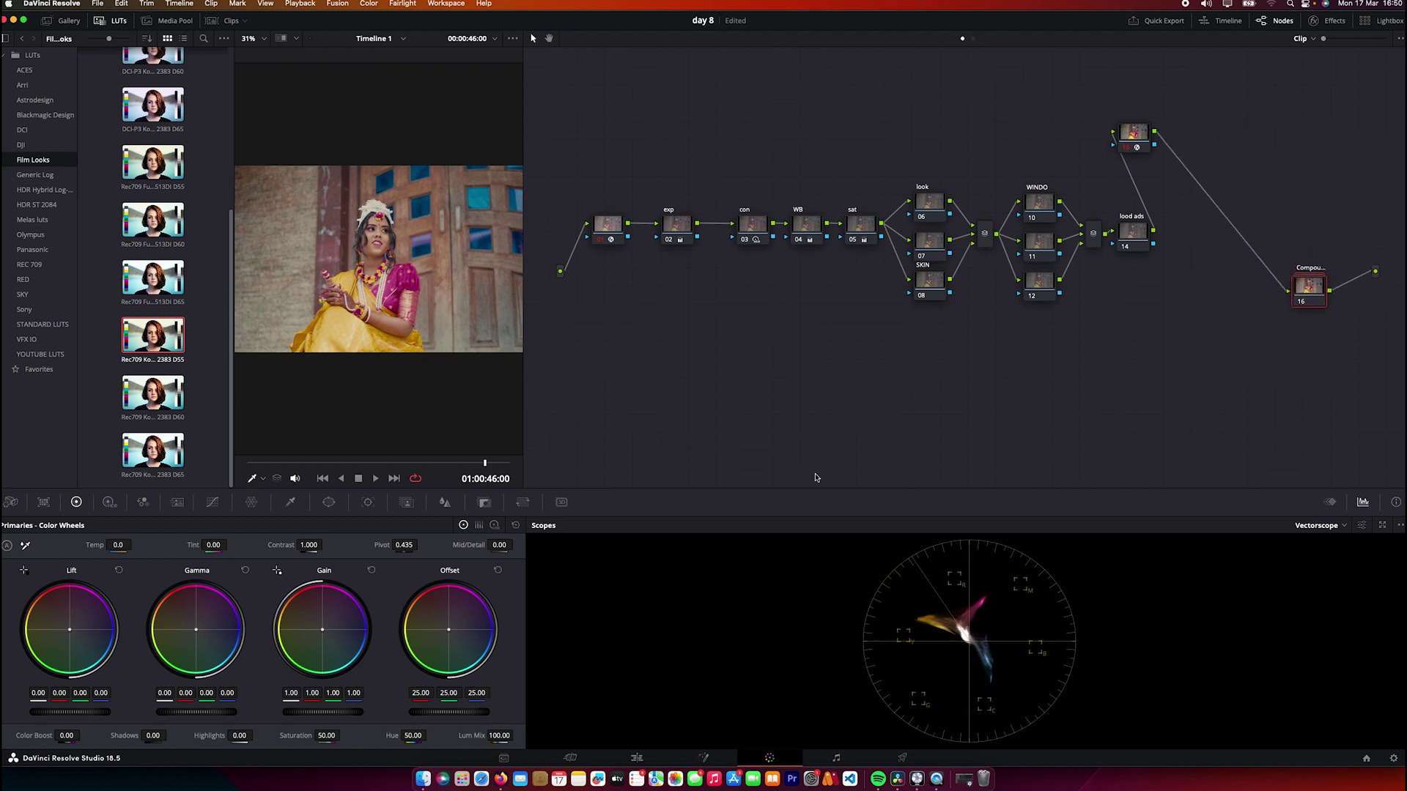
# Compare the compound node off and on and set its Key Output gain to 0.327
pyautogui.click(484, 502)
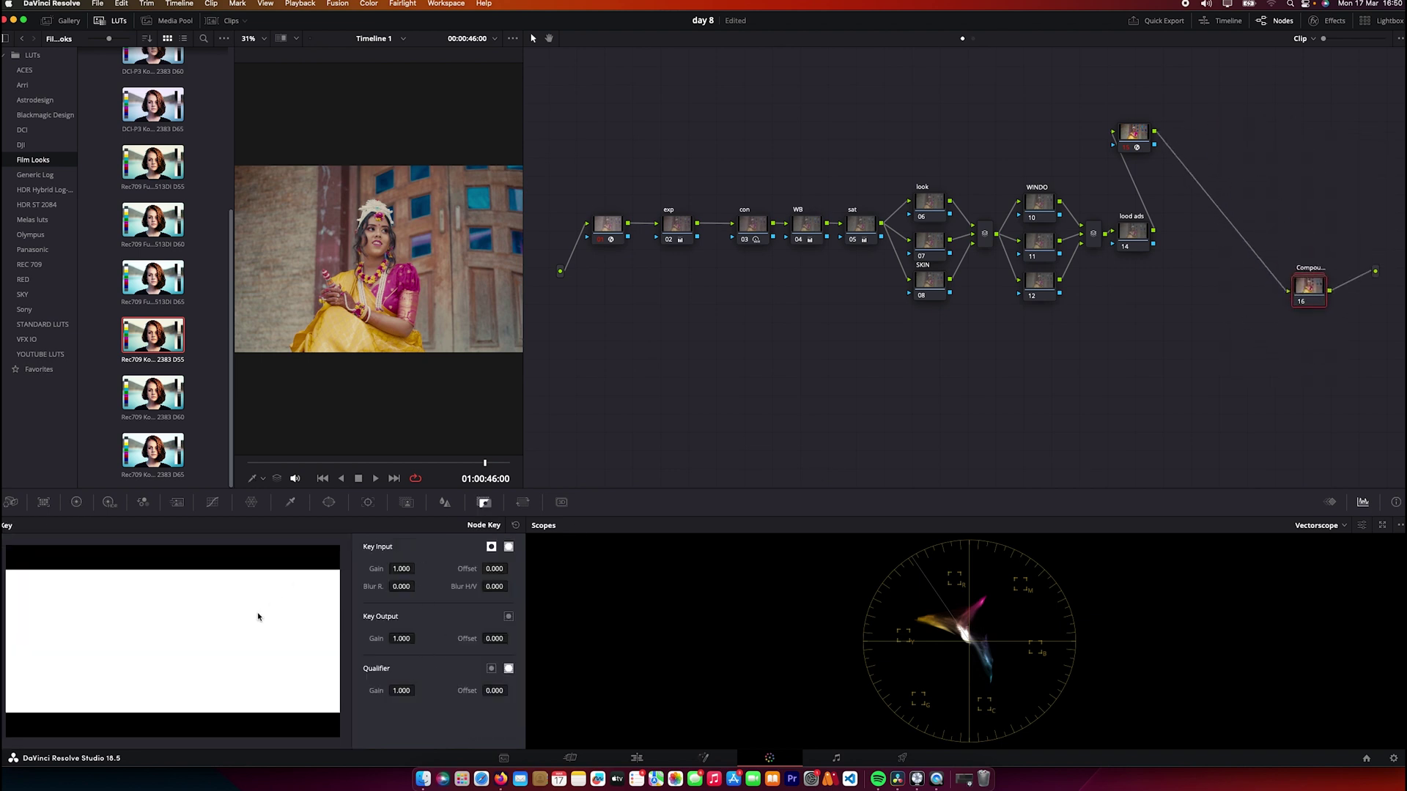
pyautogui.moveTo(402, 638); pyautogui.dragTo(352, 638)
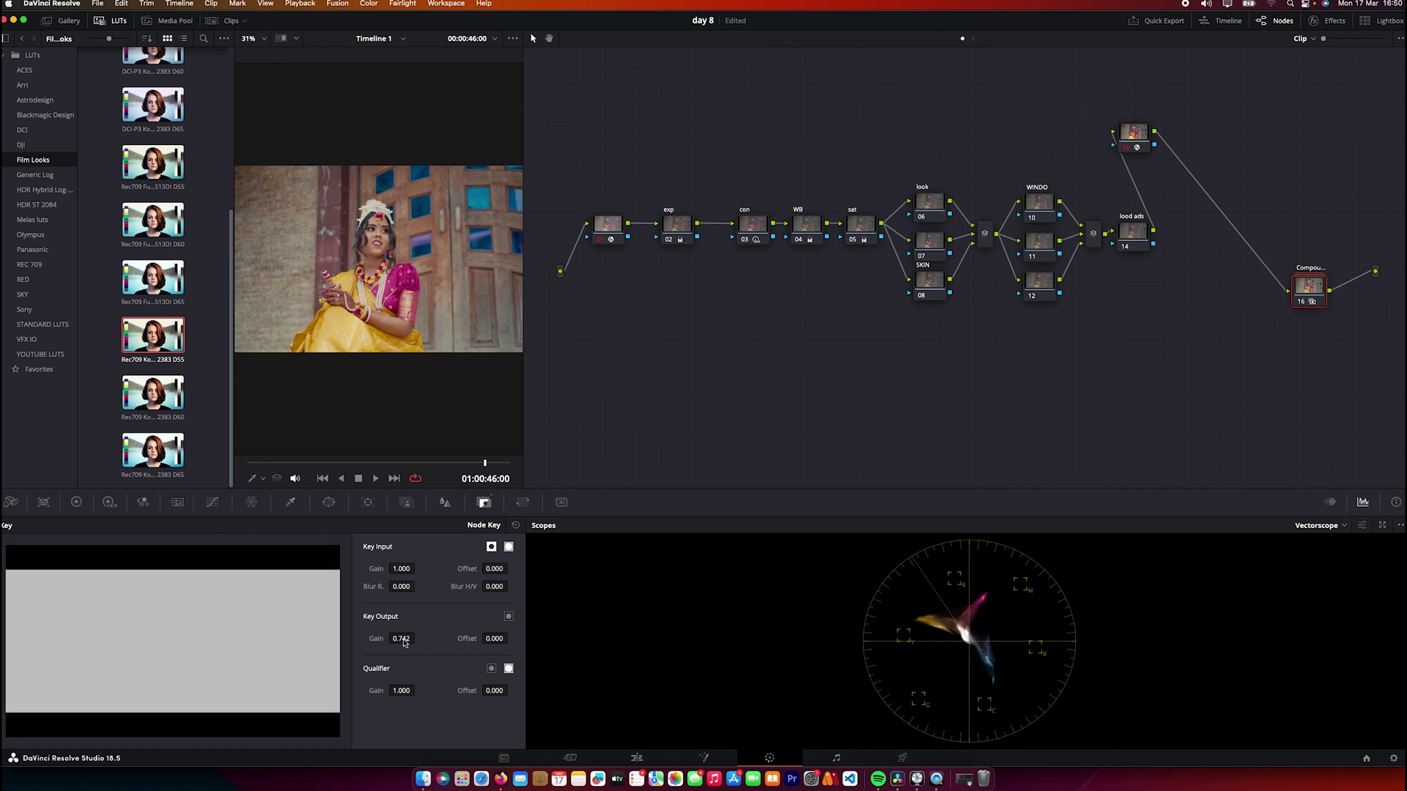
pyautogui.click(1301, 302)
pyautogui.click(1301, 302)
pyautogui.moveTo(401, 639); pyautogui.dragTo(363, 638)
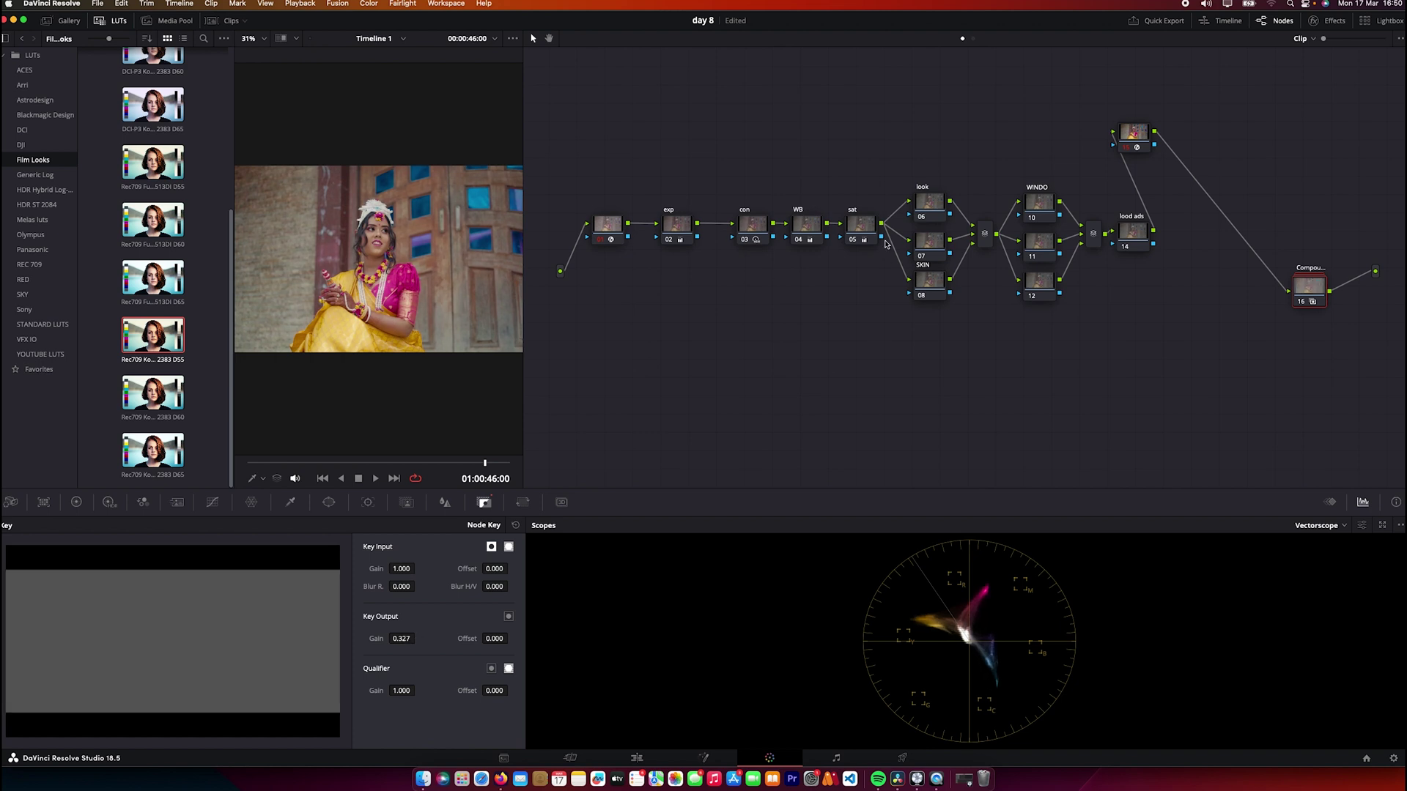
# Raise the sat node's Gain to 1.20 and check the node's color space setting
pyautogui.click(861, 227)
pyautogui.click(77, 502)
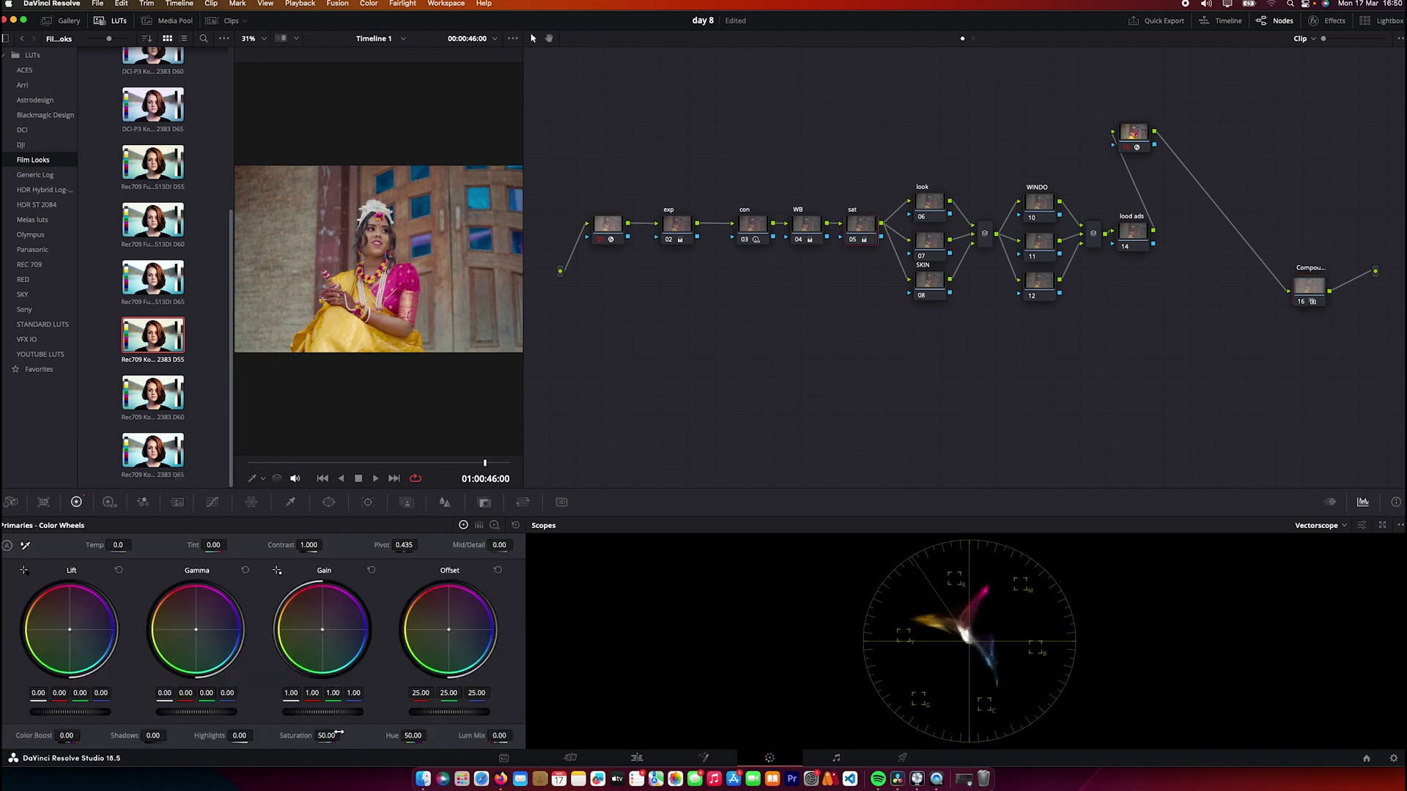
pyautogui.moveTo(322, 711)
pyautogui.mouseDown()
pyautogui.moveTo(359, 712)
pyautogui.moveTo(321, 712)
pyautogui.mouseUp()
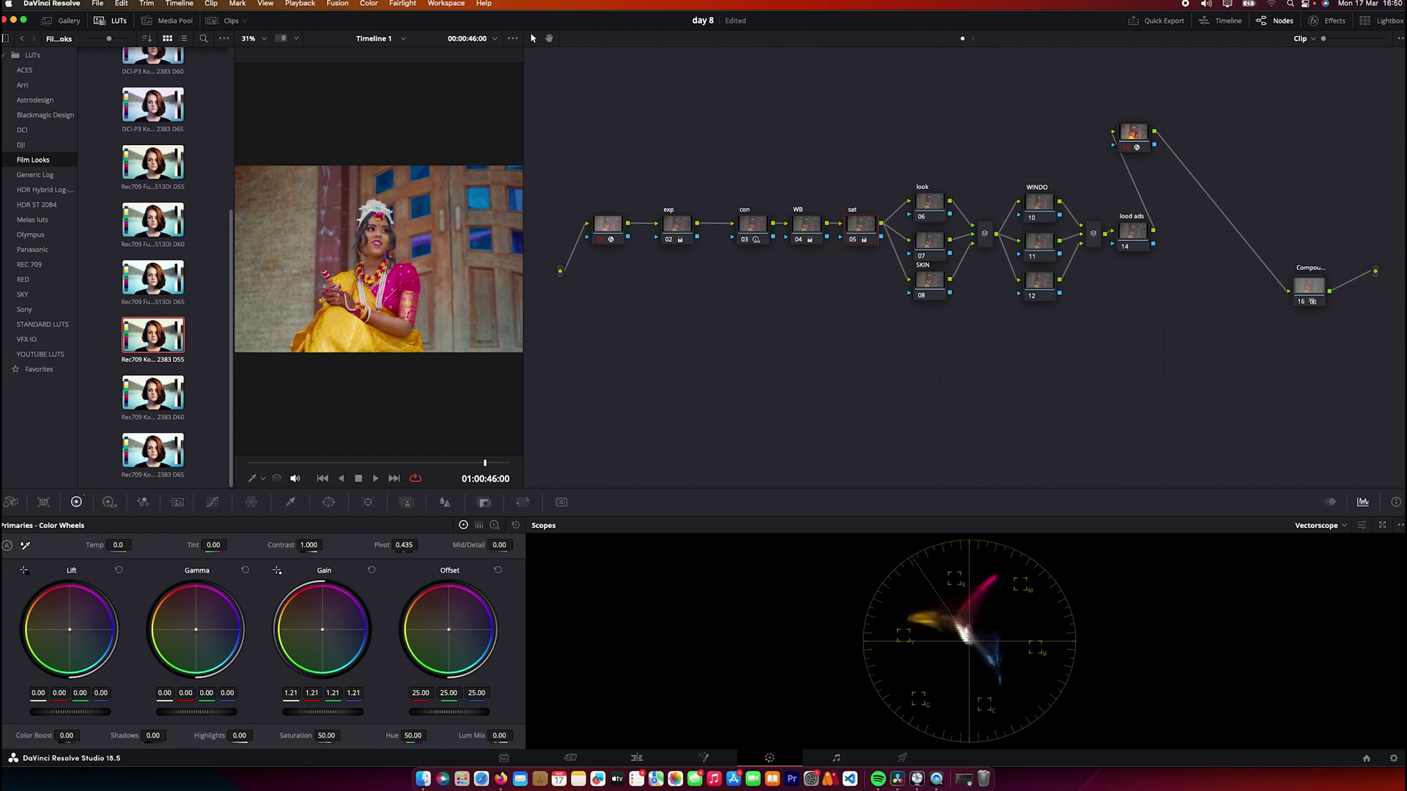
pyautogui.rightClick(838, 227)
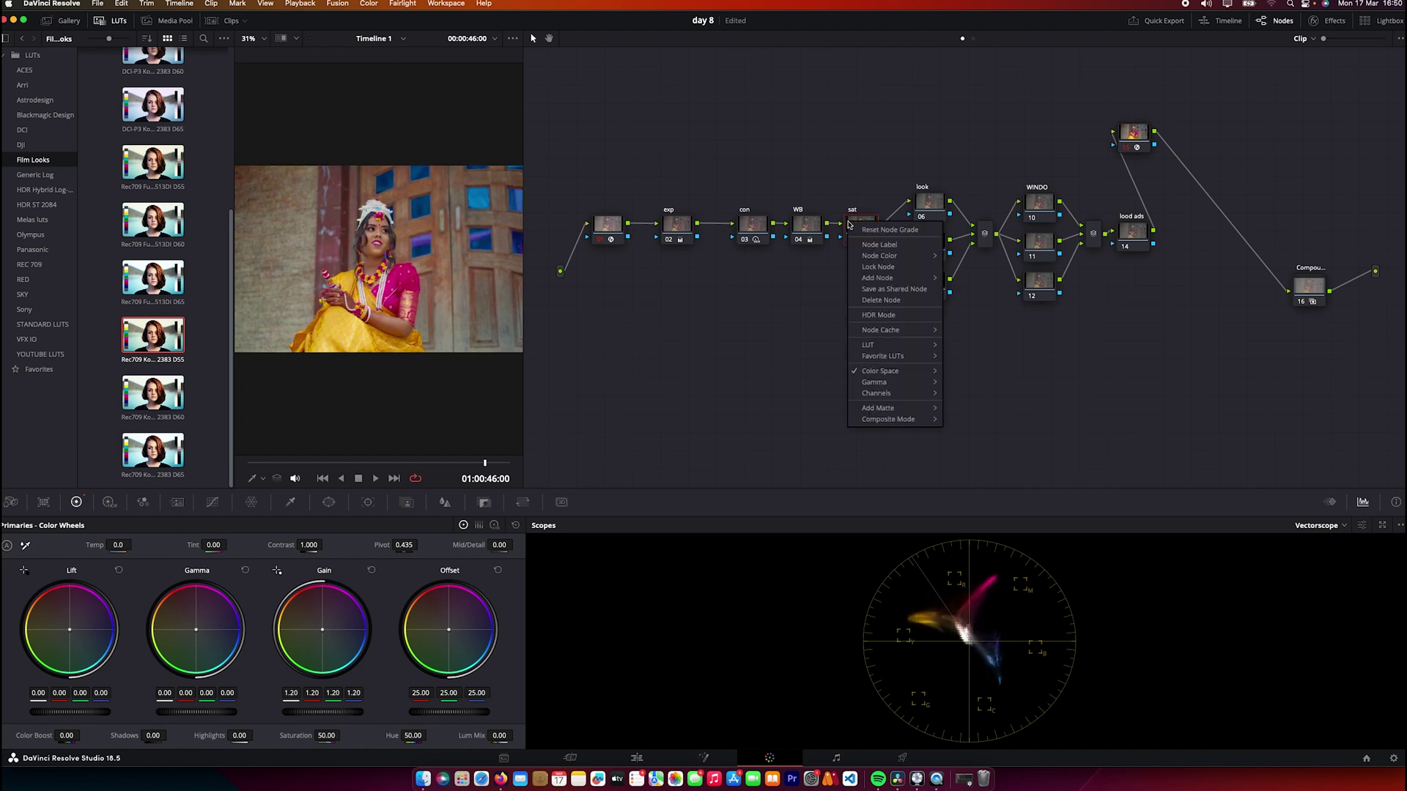
pyautogui.moveTo(886, 374)
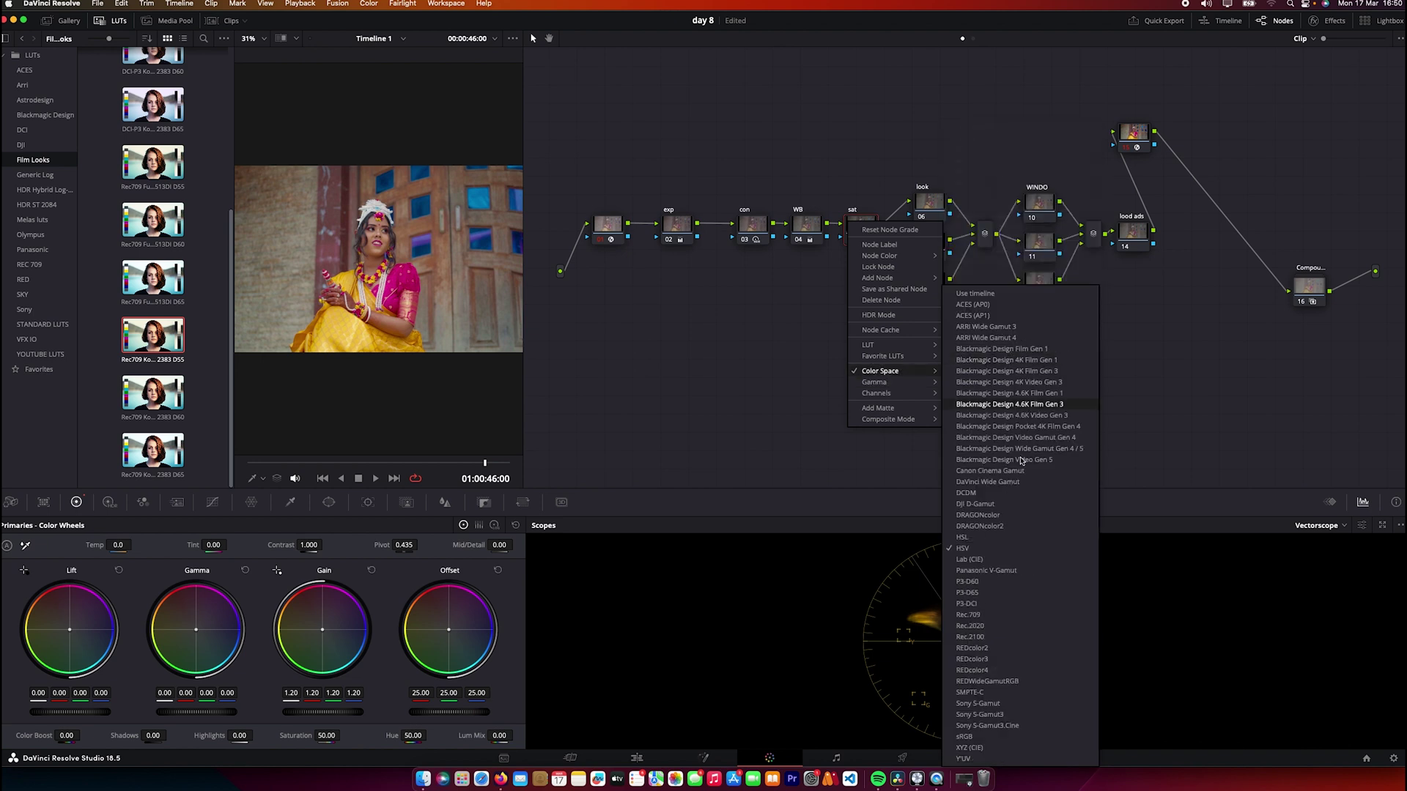
pyautogui.click(597, 399)
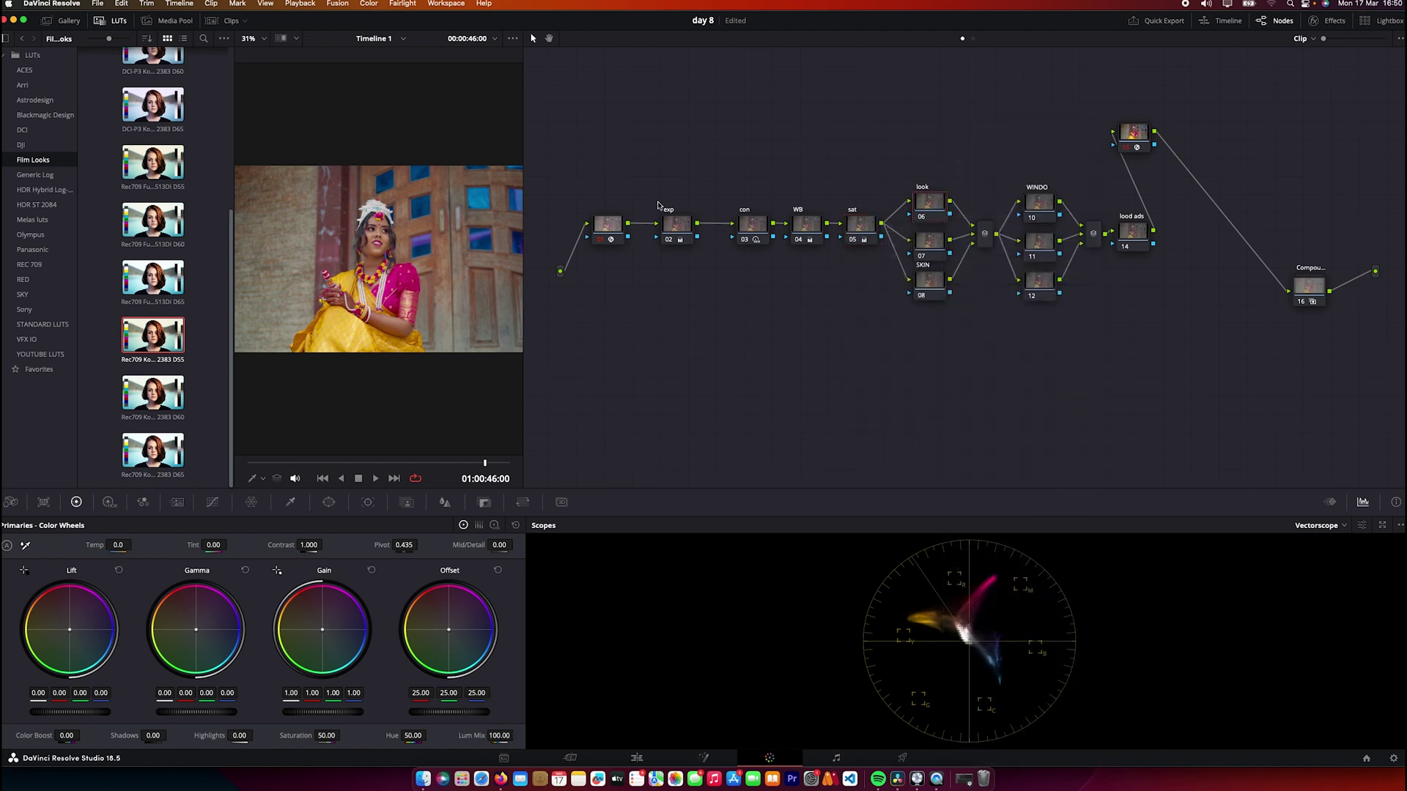
# Close the LUT browser and rotate the look node's yellow hue by -9.78 at input hue 314.76 with Hue Vs Hue
pyautogui.click(214, 21)
pyautogui.click(214, 20)
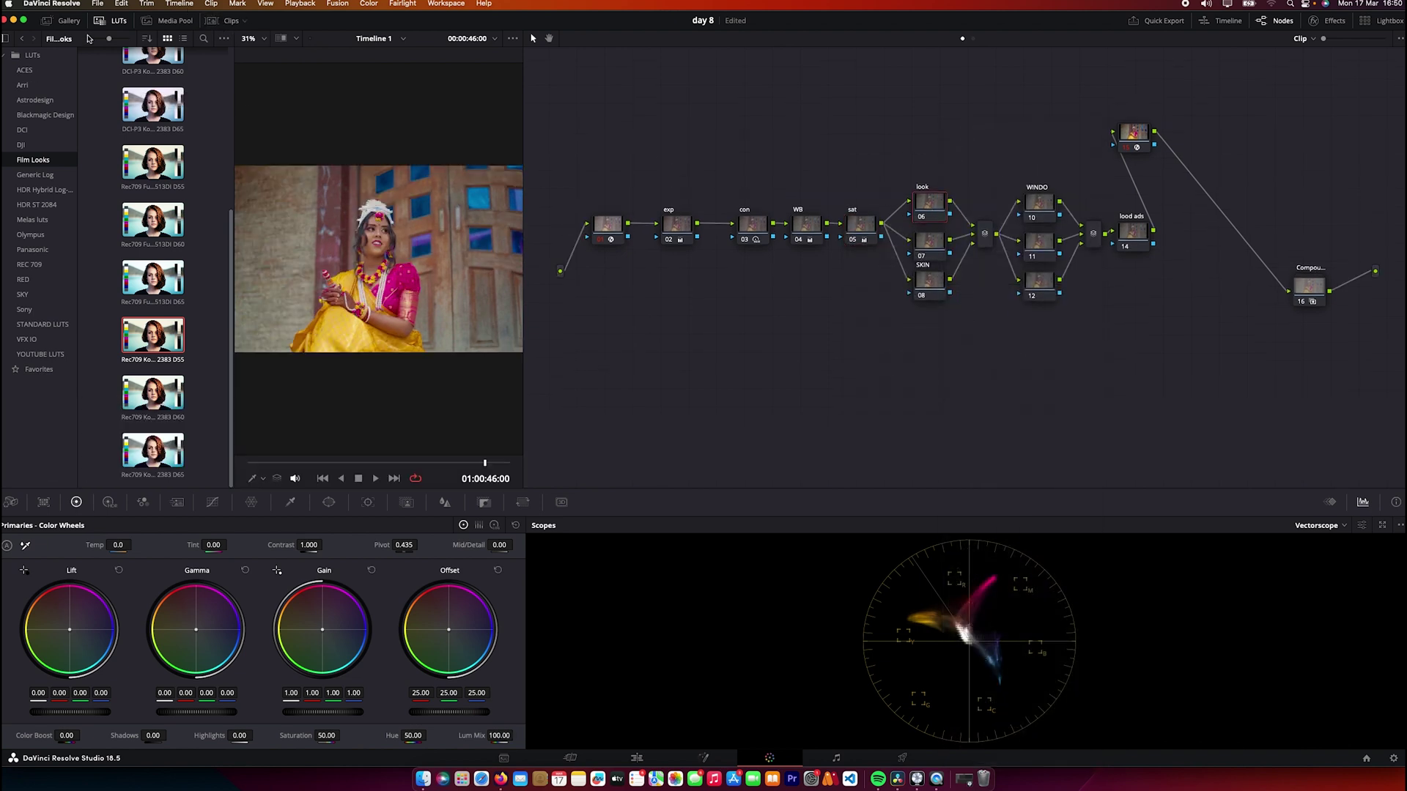
pyautogui.click(113, 21)
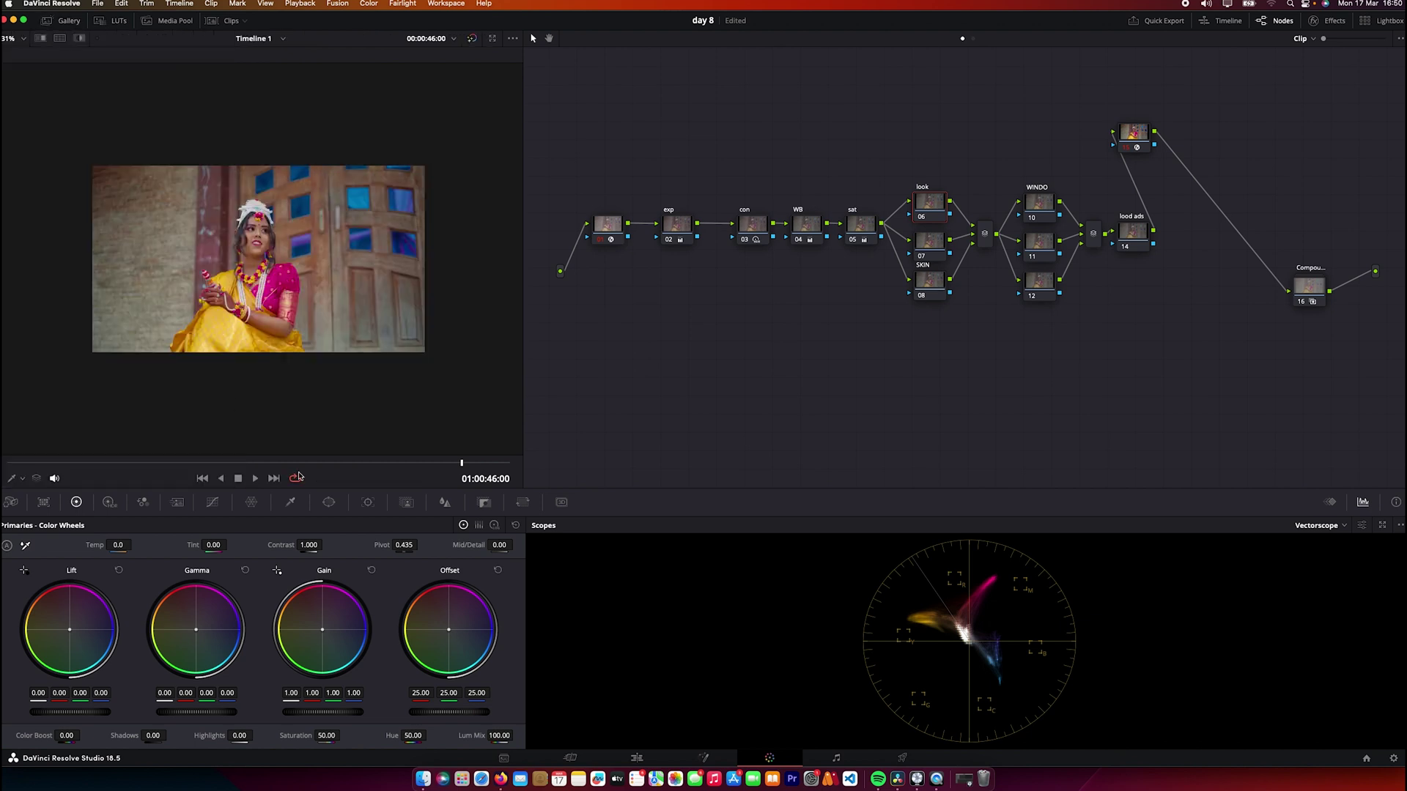
pyautogui.click(212, 501)
pyautogui.click(376, 525)
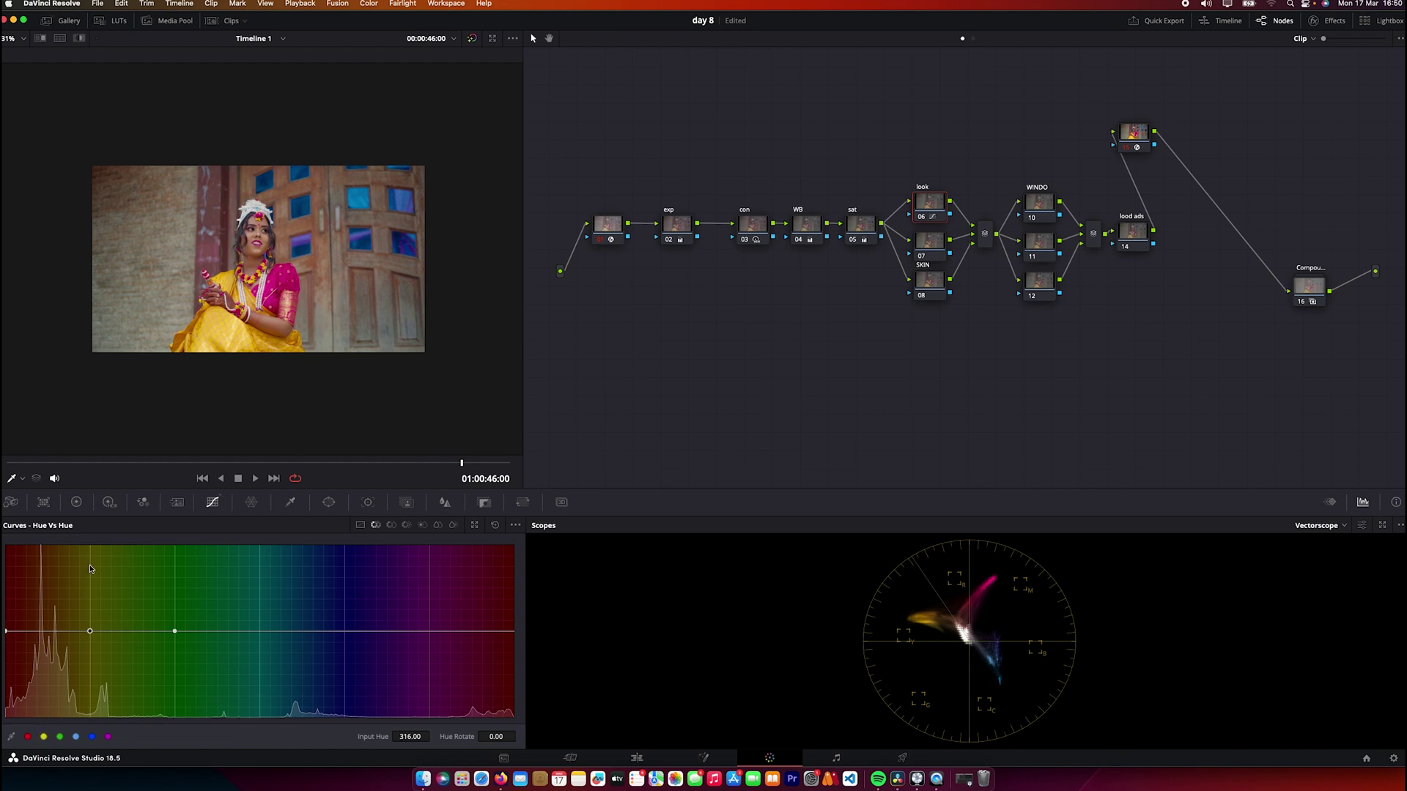
pyautogui.moveTo(90, 633); pyautogui.dragTo(88, 638)
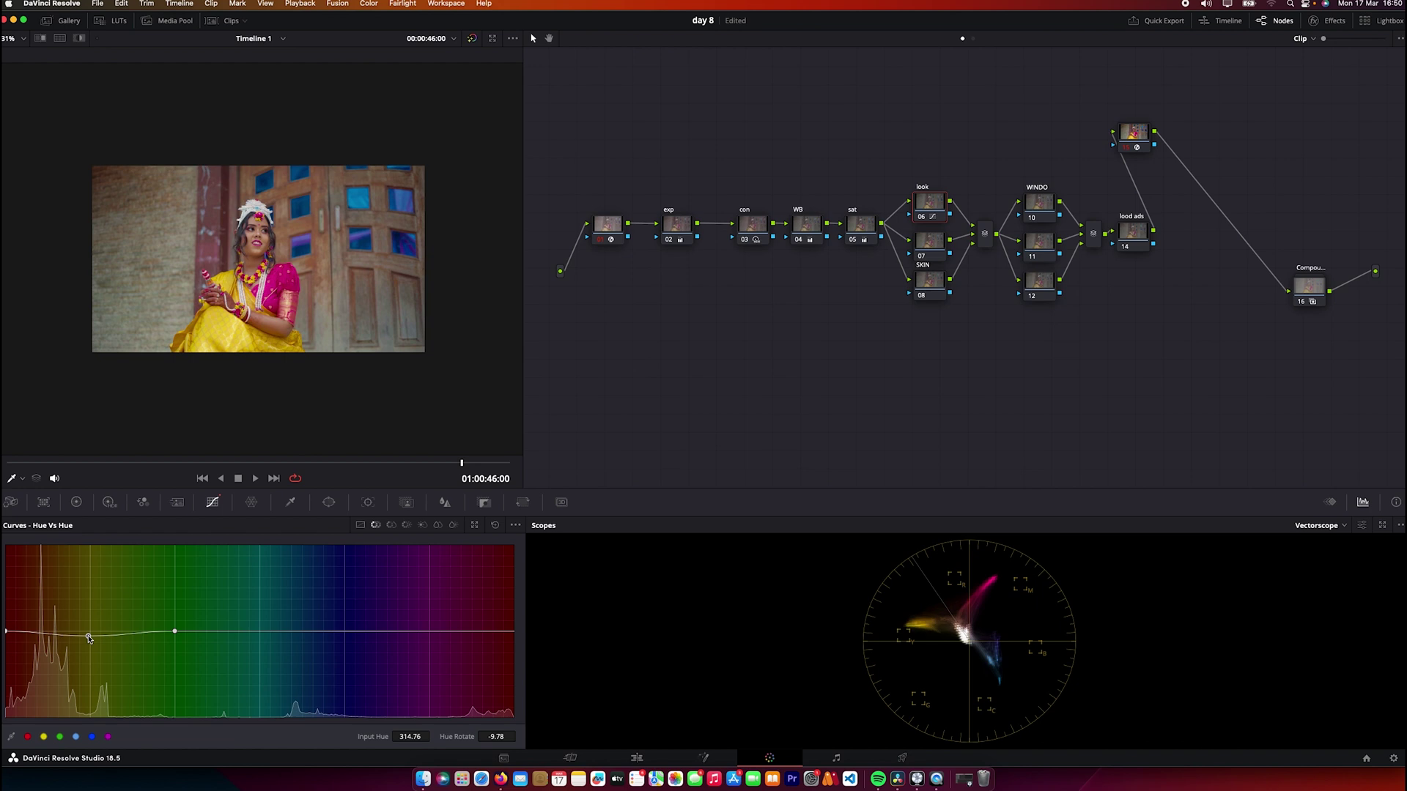
# Compare the look node off and on and set its yellow Lum Gain to 1.15 at input hue 318.29 with Hue Vs Lum
pyautogui.hotkey('ctrl', 'd')
pyautogui.hotkey('ctrl', 'd')
pyautogui.hotkey('ctrl', 'd')
pyautogui.hotkey('ctrl', 'd')
pyautogui.click(407, 527)
pyautogui.moveTo(90, 632); pyautogui.dragTo(94, 621)
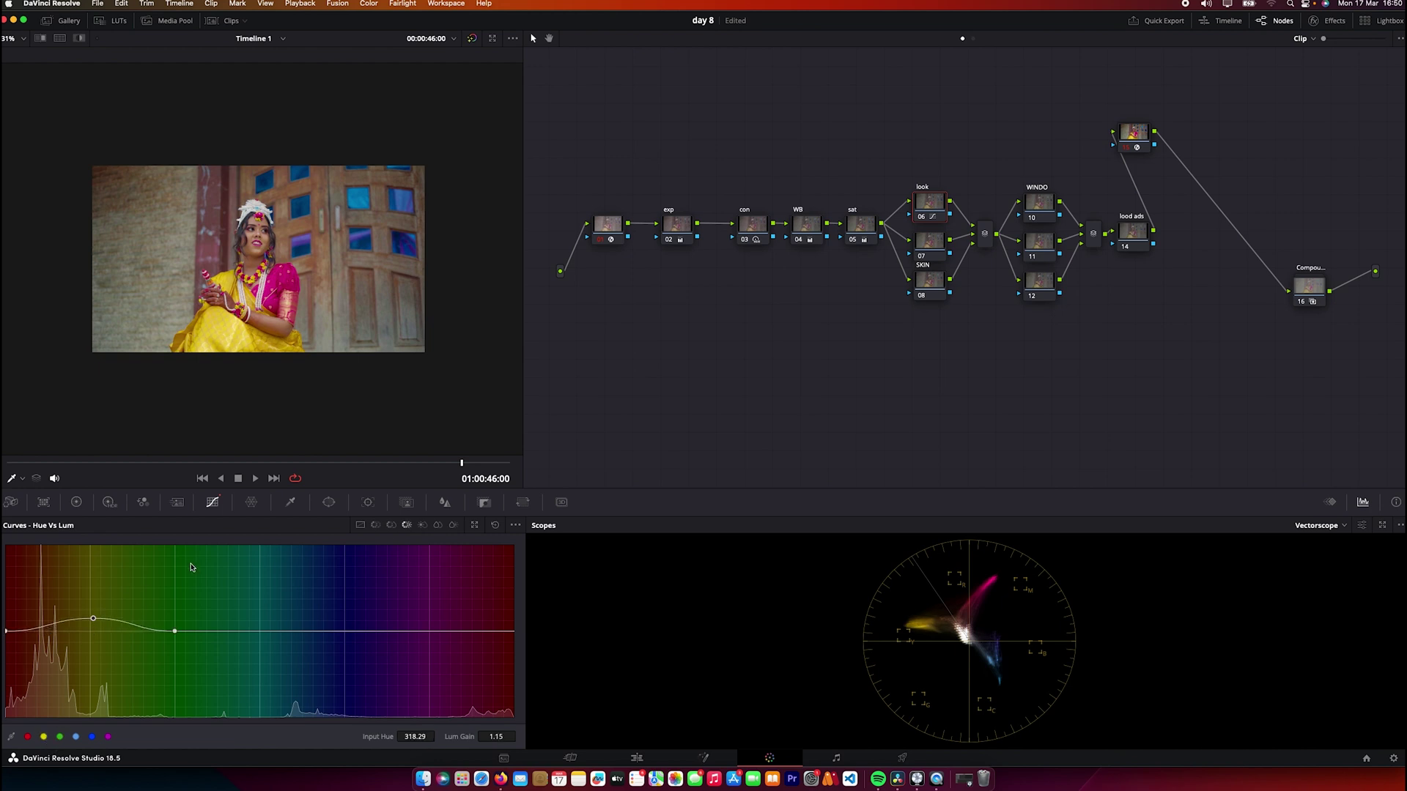
# Sample the yellow sari for the Hue Vs Sat curve and lower saturation to 0.84 at input hue 312.80
pyautogui.click(375, 526)
pyautogui.click(264, 333)
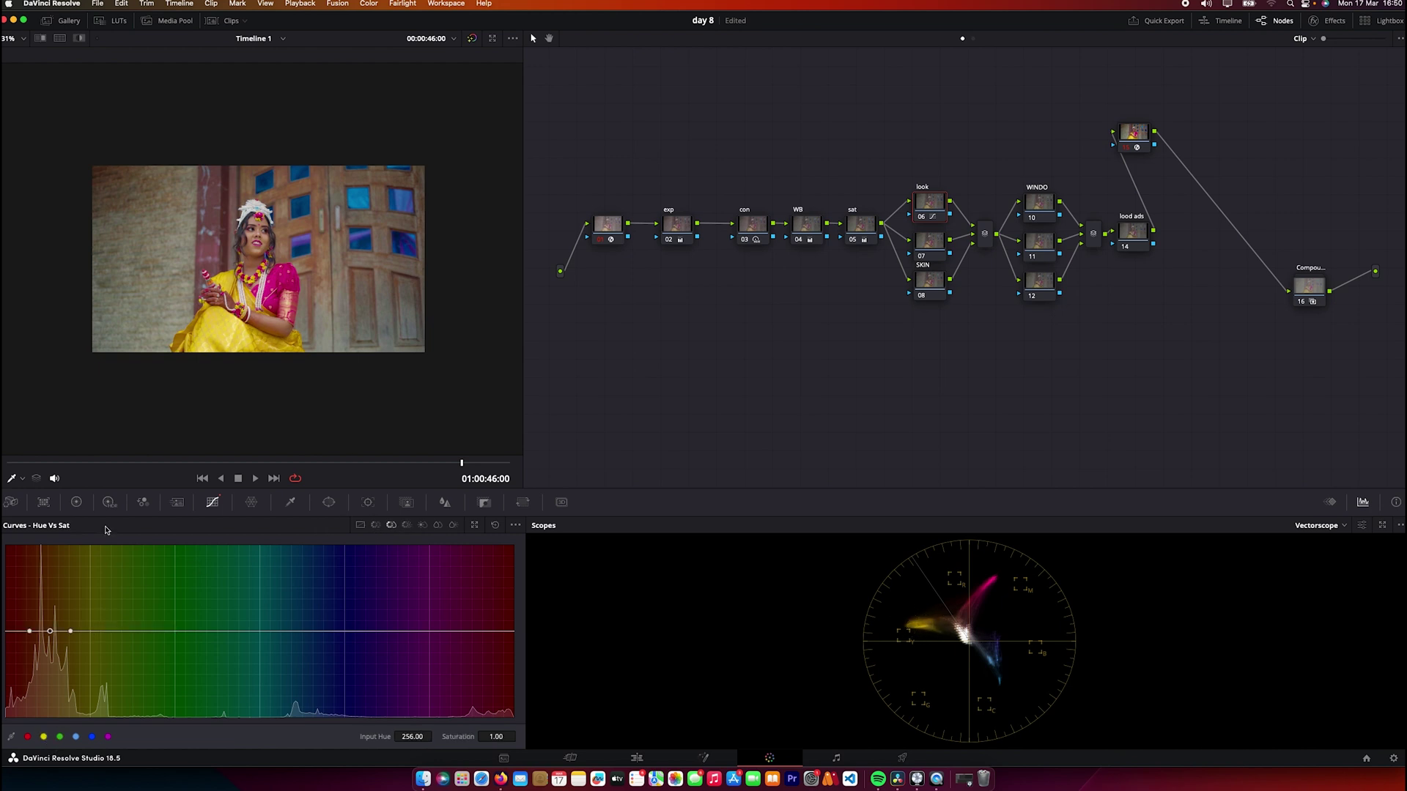
pyautogui.moveTo(50, 631); pyautogui.dragTo(85, 643)
pyautogui.click(96, 631)
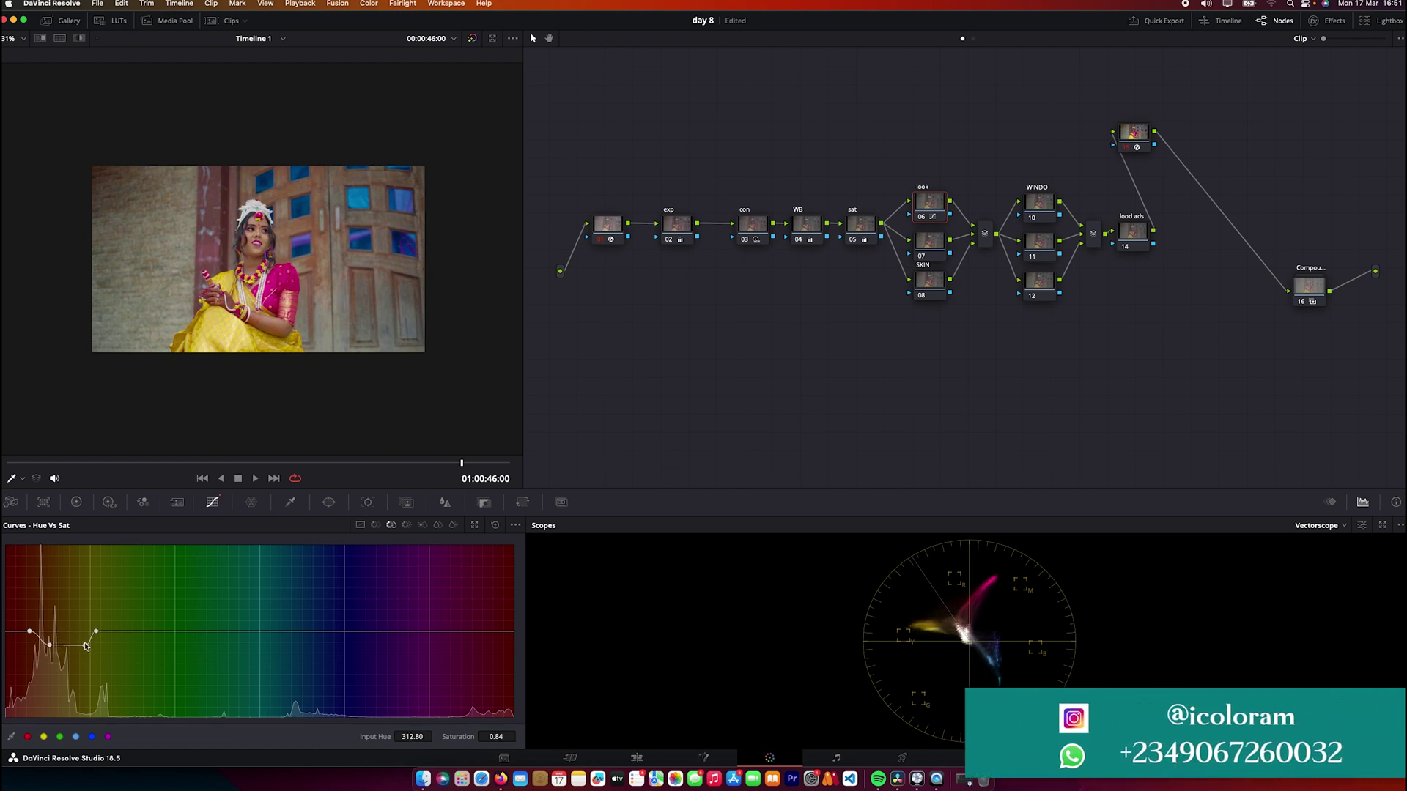
# Review the frame full screen and lower the pink blouse's saturation to 0.77 at input hue 246.45 with Hue Vs Sat
pyautogui.press('super+f')
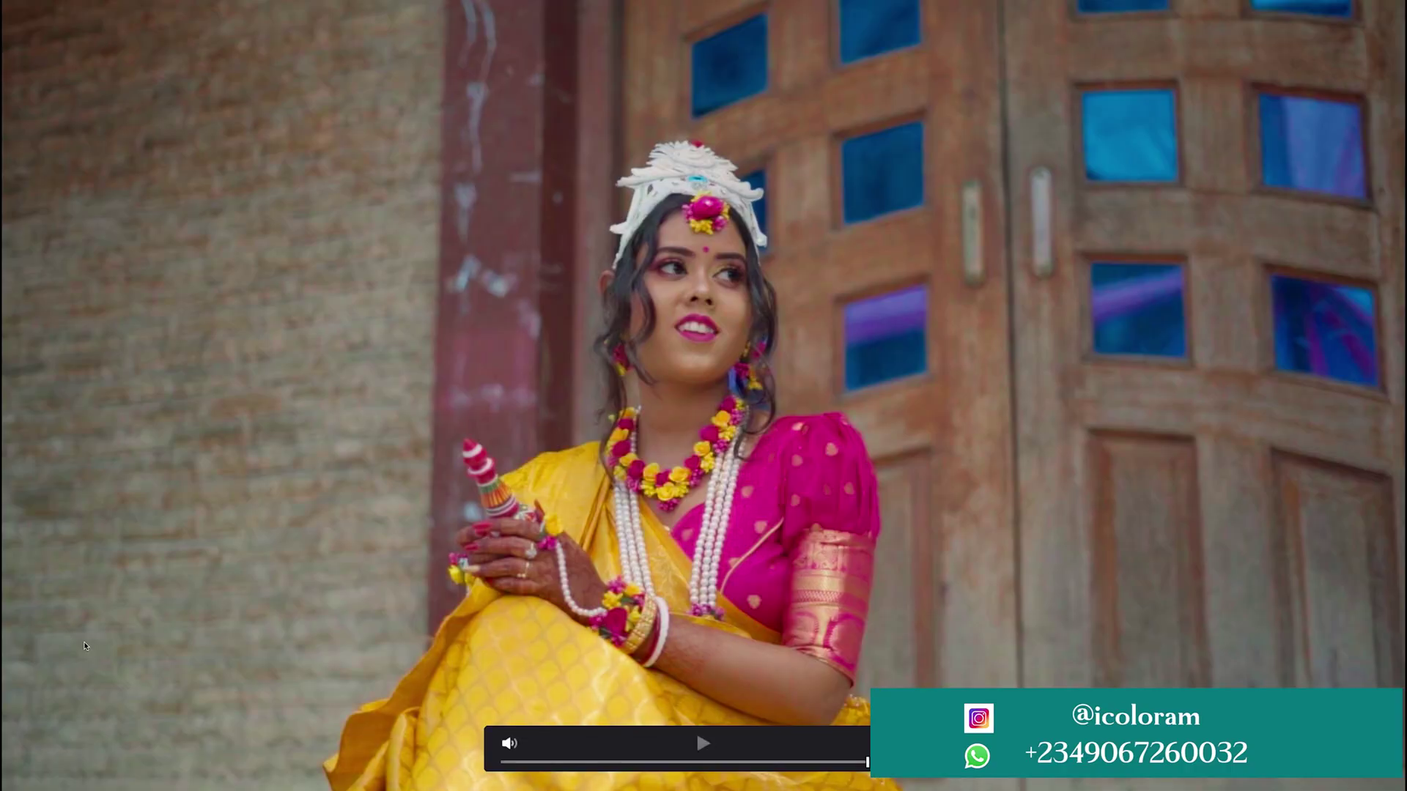
pyautogui.press('Escape')
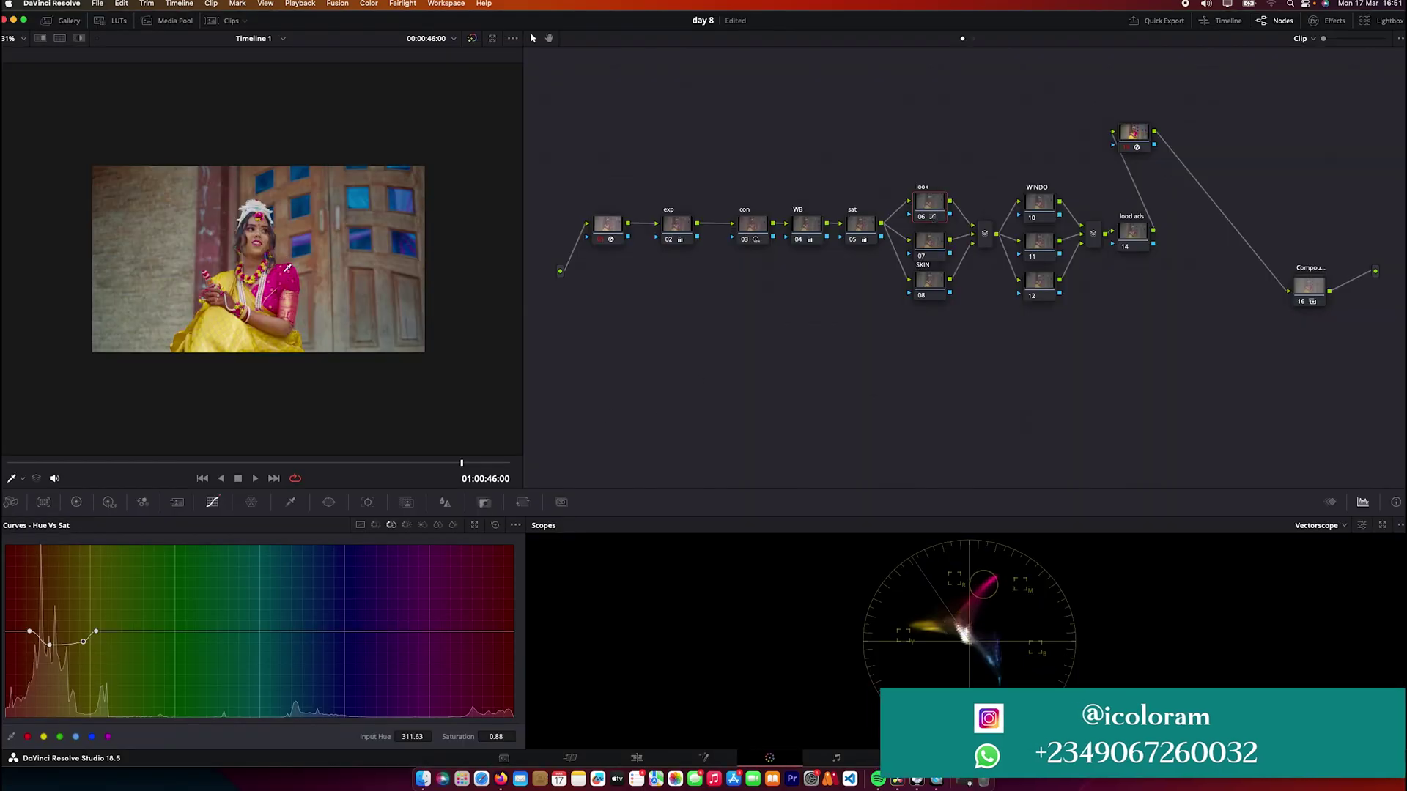
pyautogui.click(477, 631)
pyautogui.moveTo(477, 631); pyautogui.dragTo(506, 653)
pyautogui.click(511, 631)
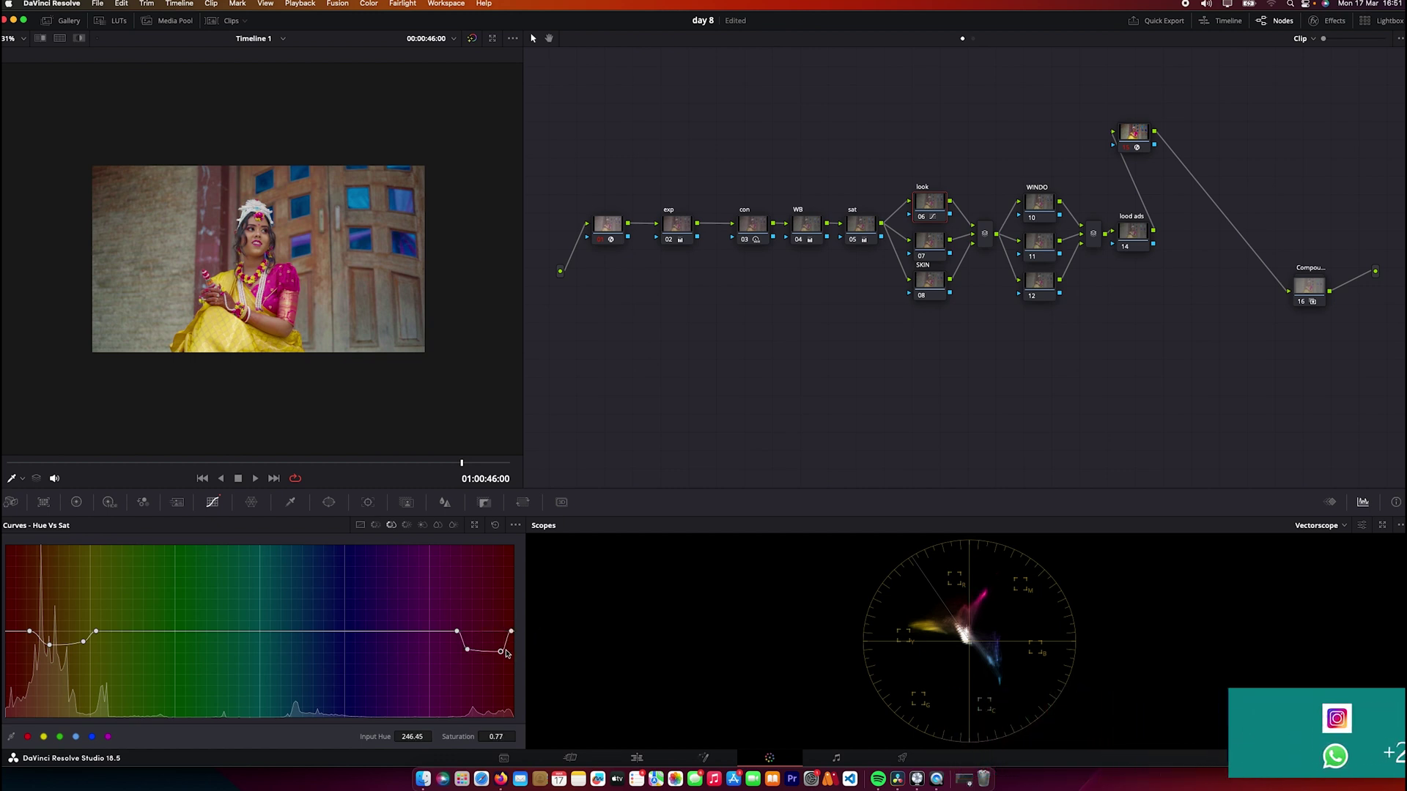
# With Hue Vs Lum, set the pink blouse's Lum Gain to 1.18 at input hue 246.06 and darken the sampled blue window panes
pyautogui.click(407, 525)
pyautogui.moveTo(469, 631); pyautogui.dragTo(505, 619)
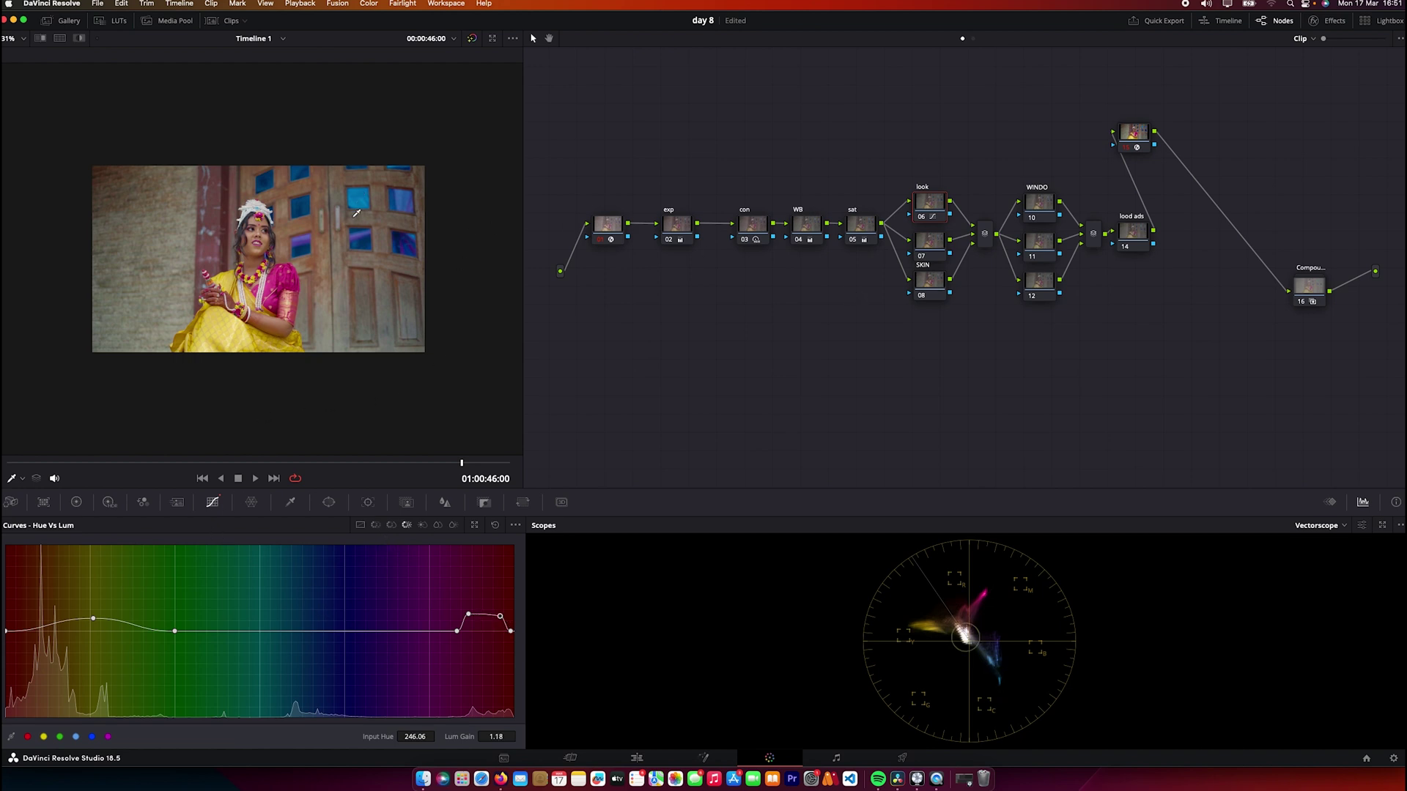
pyautogui.click(364, 251)
pyautogui.click(368, 245)
pyautogui.moveTo(330, 632); pyautogui.dragTo(334, 661)
# With Hue Vs Hue, rotate the blue by 22.43 at input hue 135.35 and the sampled pink by 4.03 at input hue 228.97
pyautogui.click(375, 525)
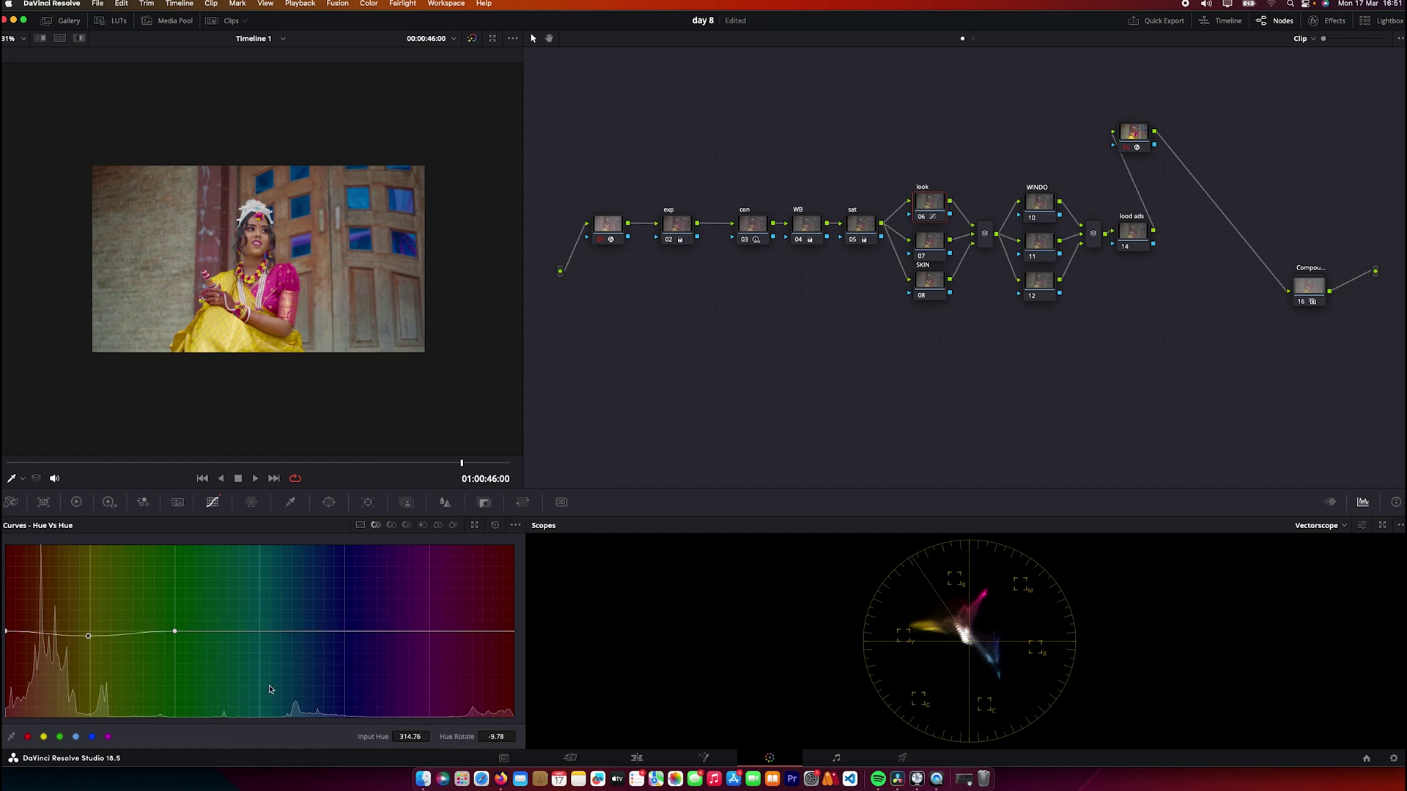
pyautogui.click(92, 737)
pyautogui.moveTo(341, 636); pyautogui.dragTo(344, 622)
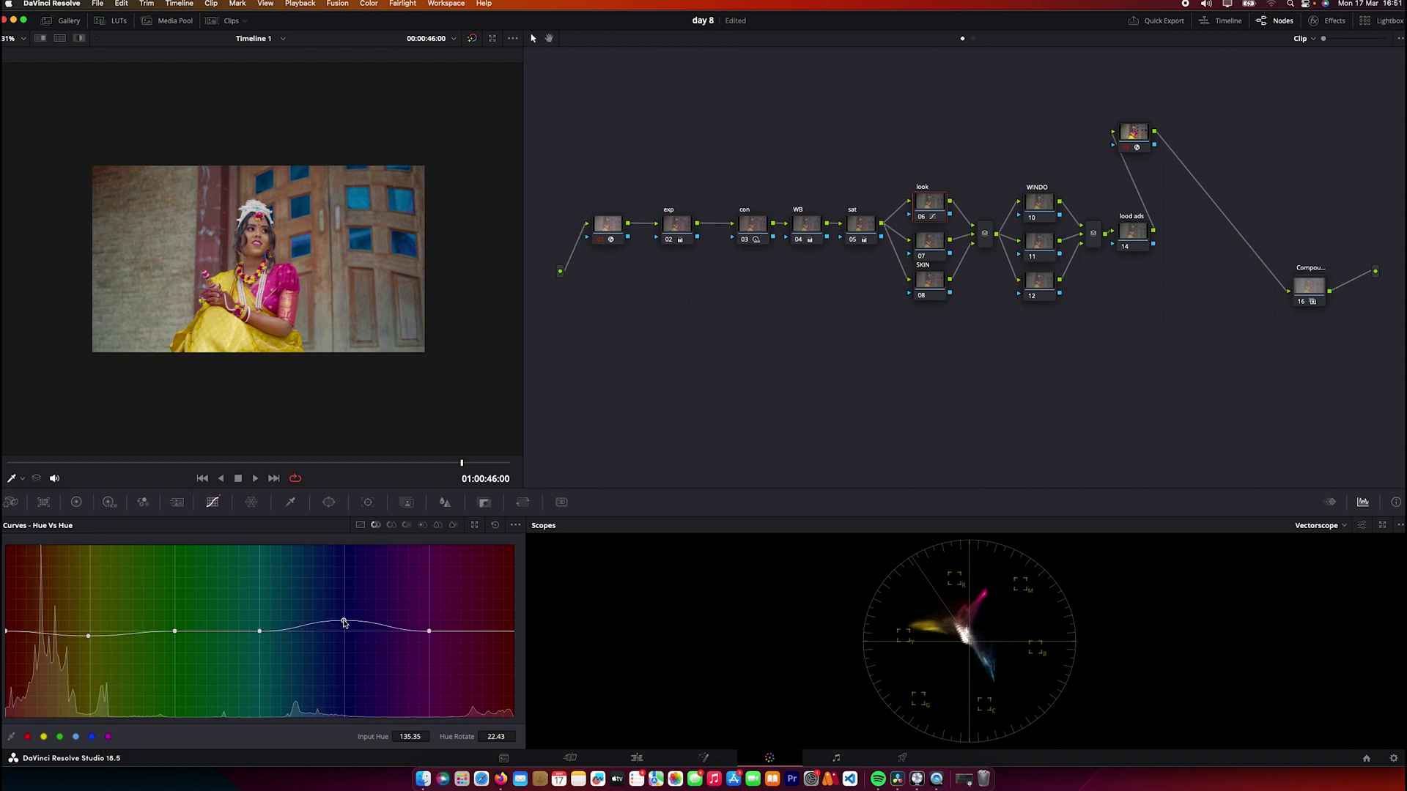
pyautogui.click(276, 279)
pyautogui.moveTo(475, 631)
pyautogui.mouseDown()
pyautogui.moveTo(475, 615)
pyautogui.moveTo(477, 632)
pyautogui.mouseUp()
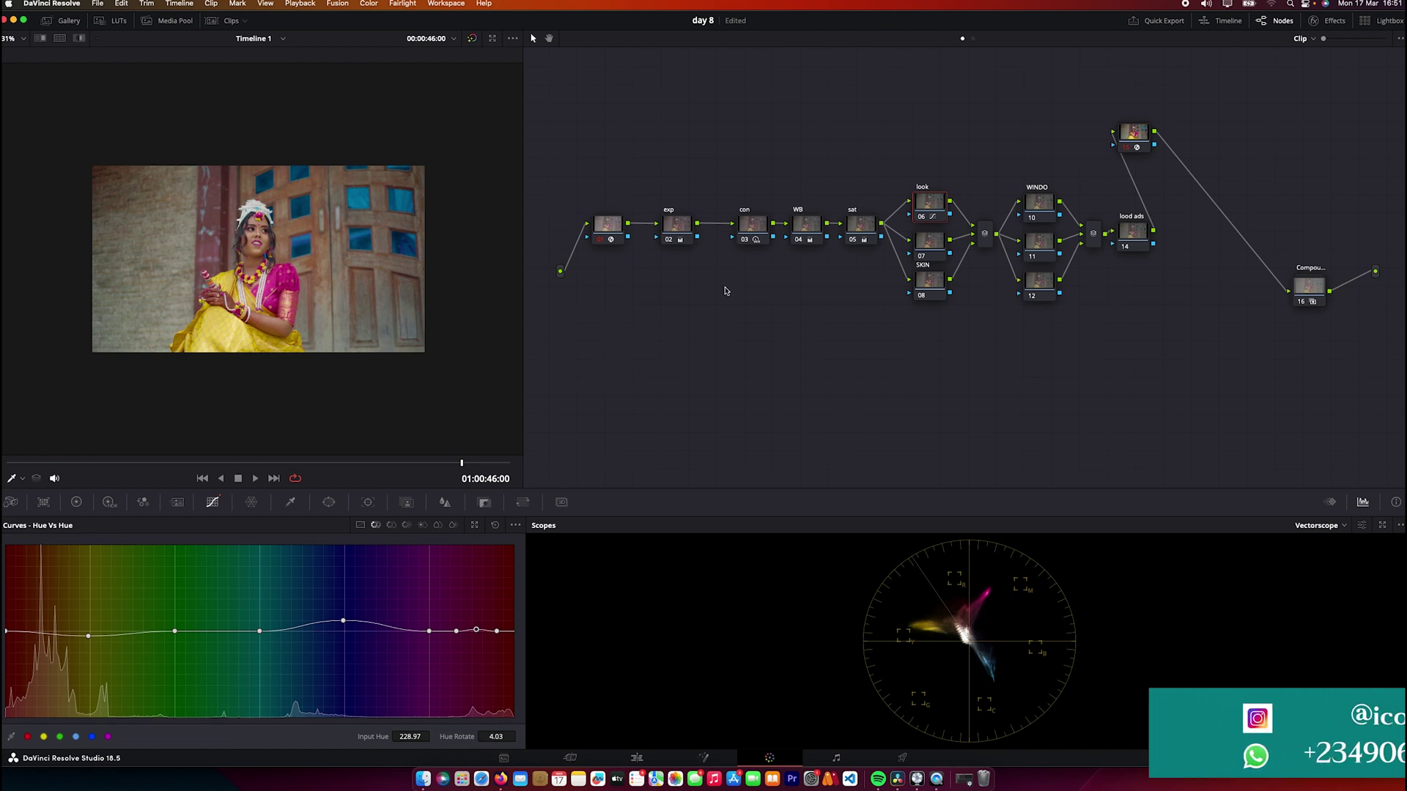
# Compare the look node off and on and move the SKIN node further below the other parallel nodes
pyautogui.click(917, 219)
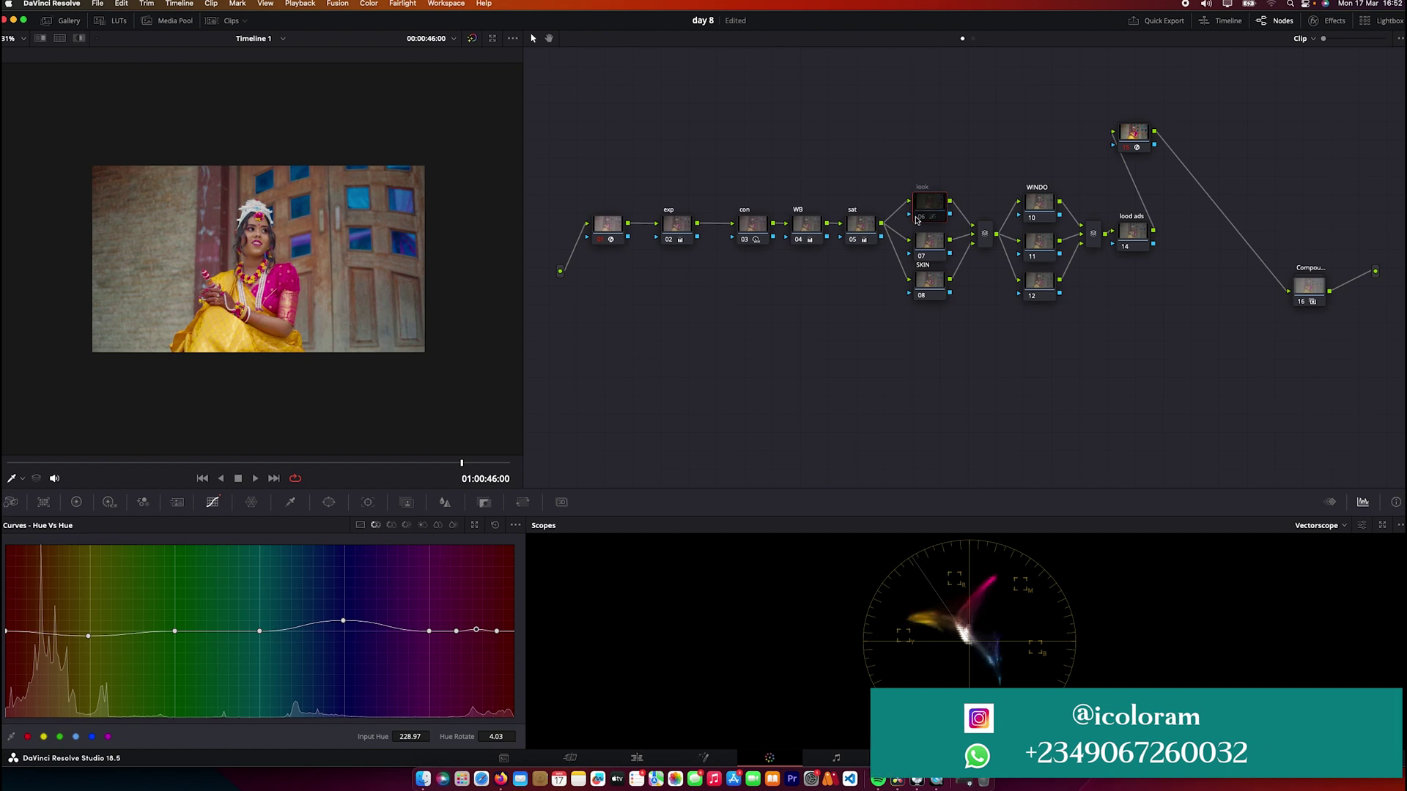
pyautogui.click(916, 220)
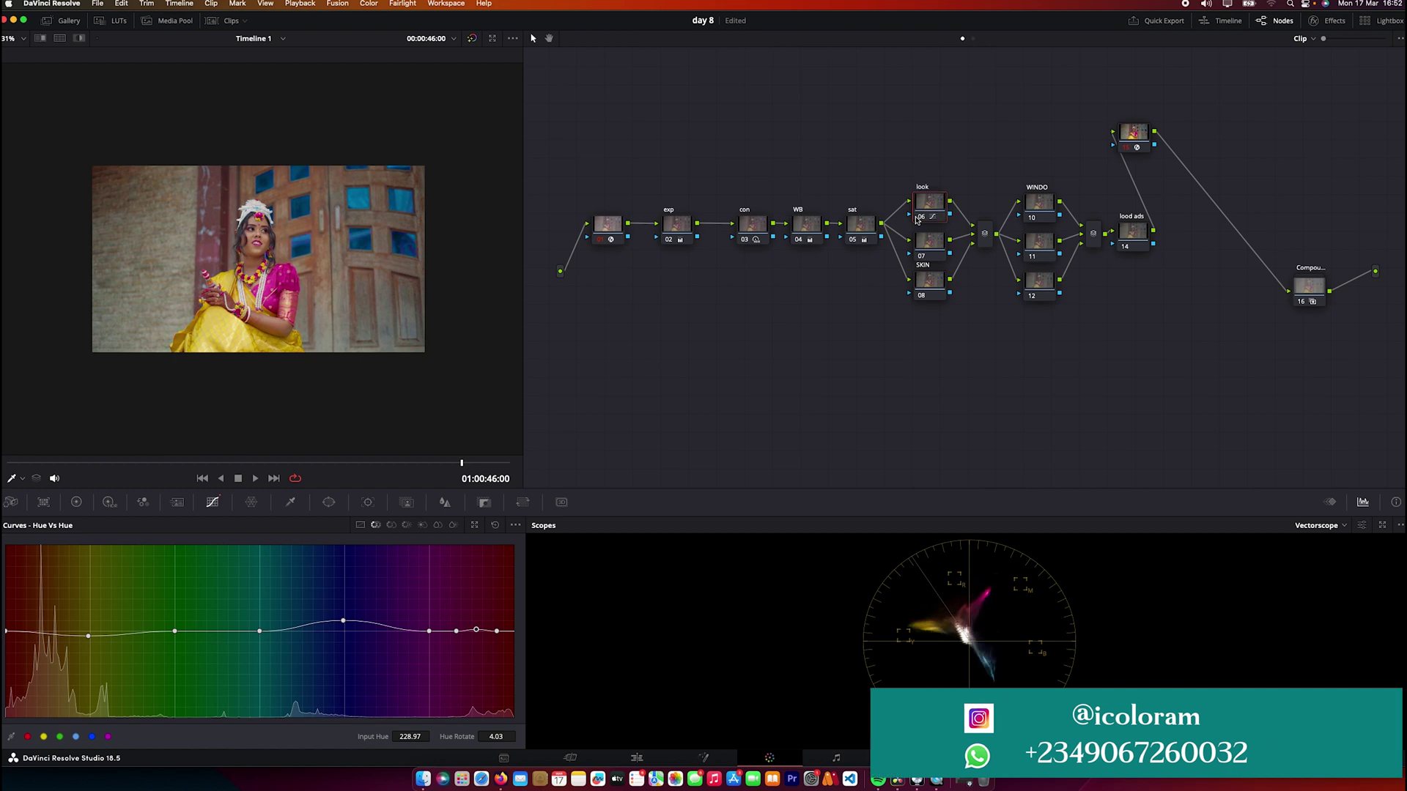
pyautogui.moveTo(925, 287); pyautogui.dragTo(926, 334)
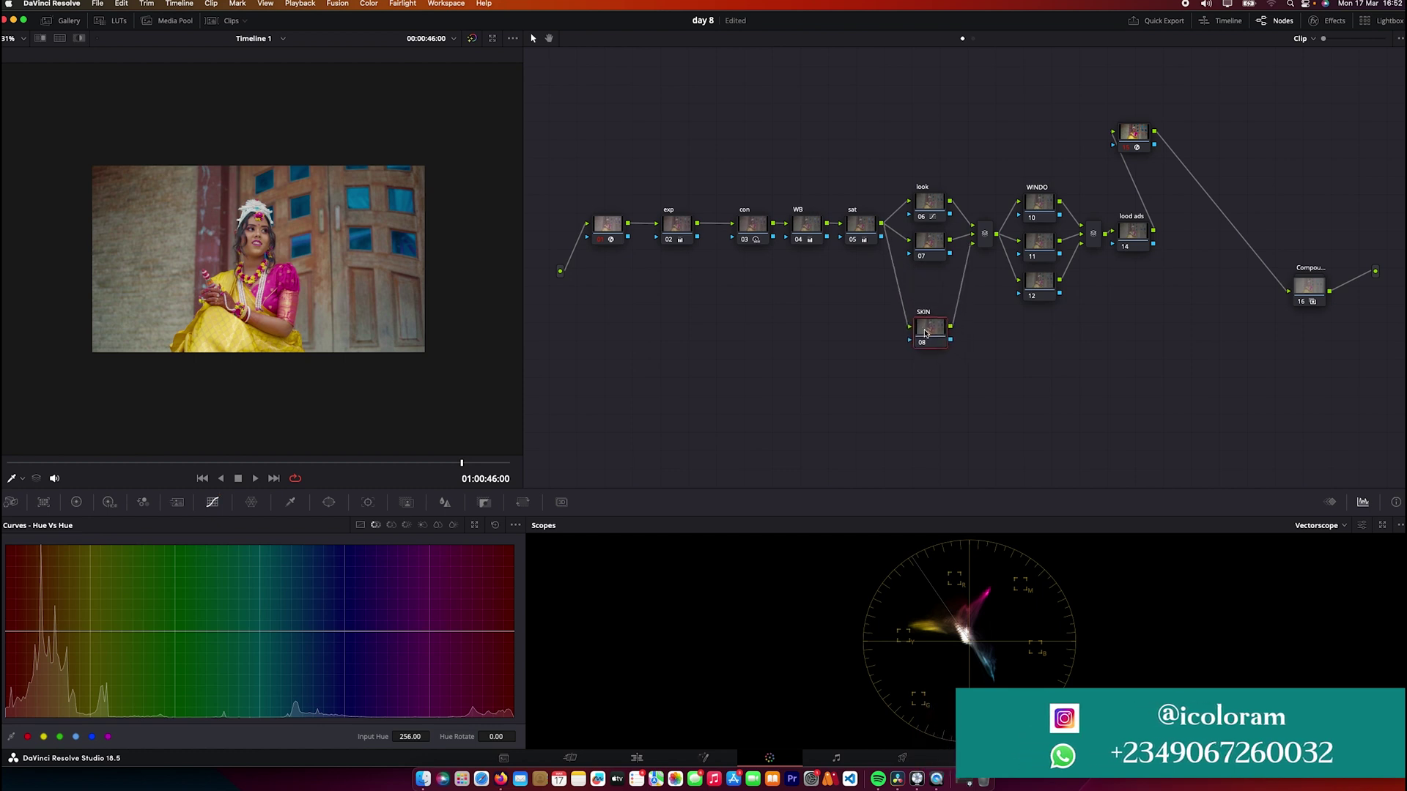
pyautogui.scroll(10, 311, 372)
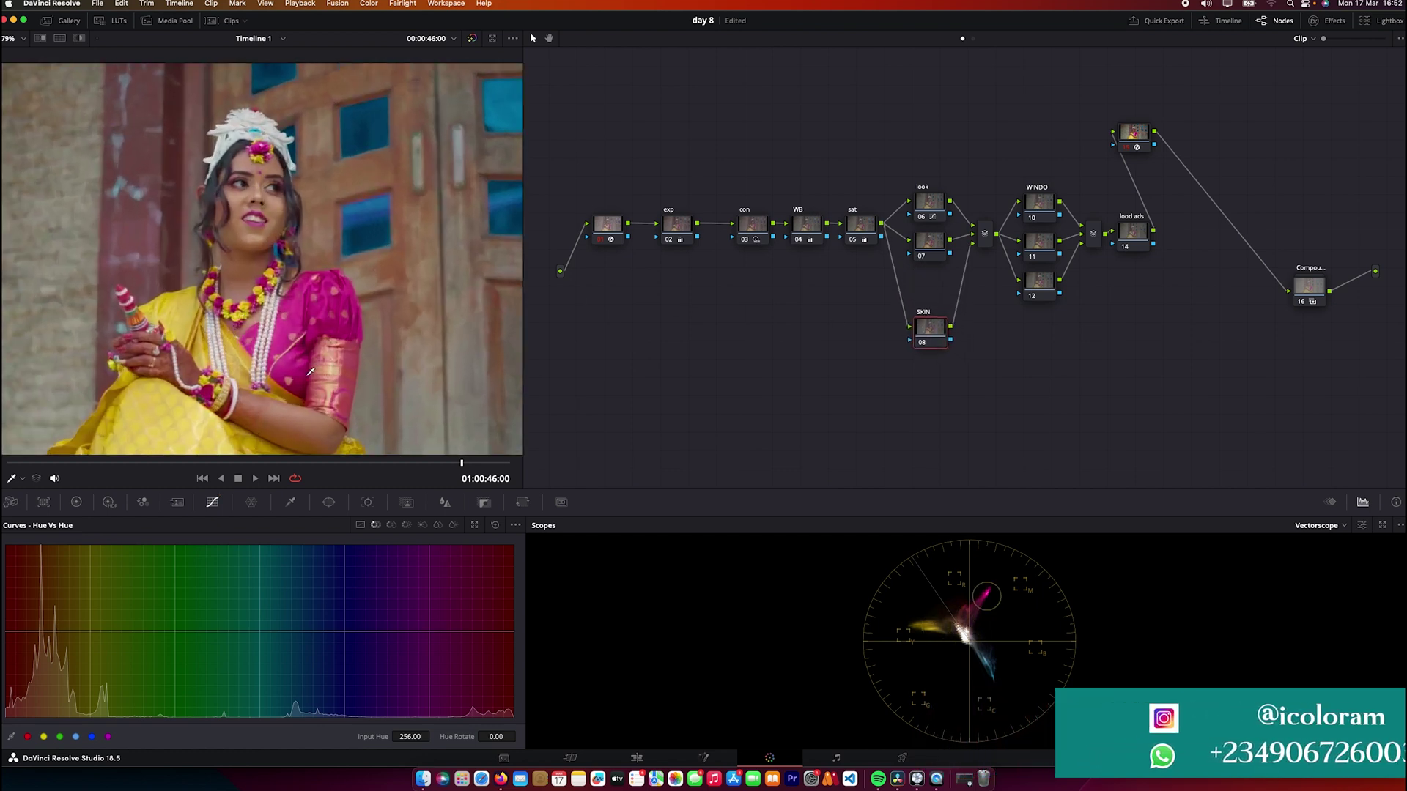
# Sample the woman's face for the SKIN node's Hue Vs Sat curve and raise the skin saturation slightly
pyautogui.click(392, 526)
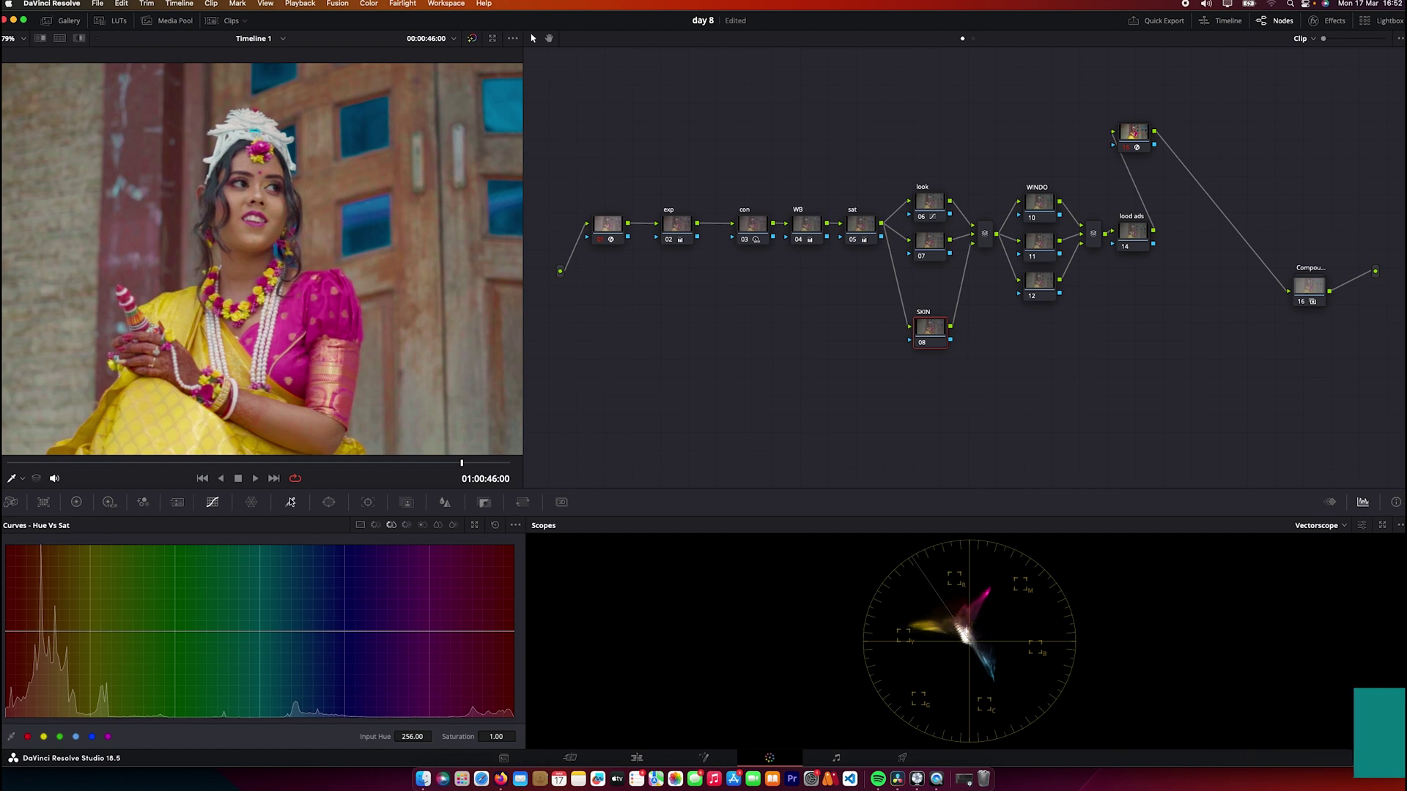
pyautogui.click(241, 211)
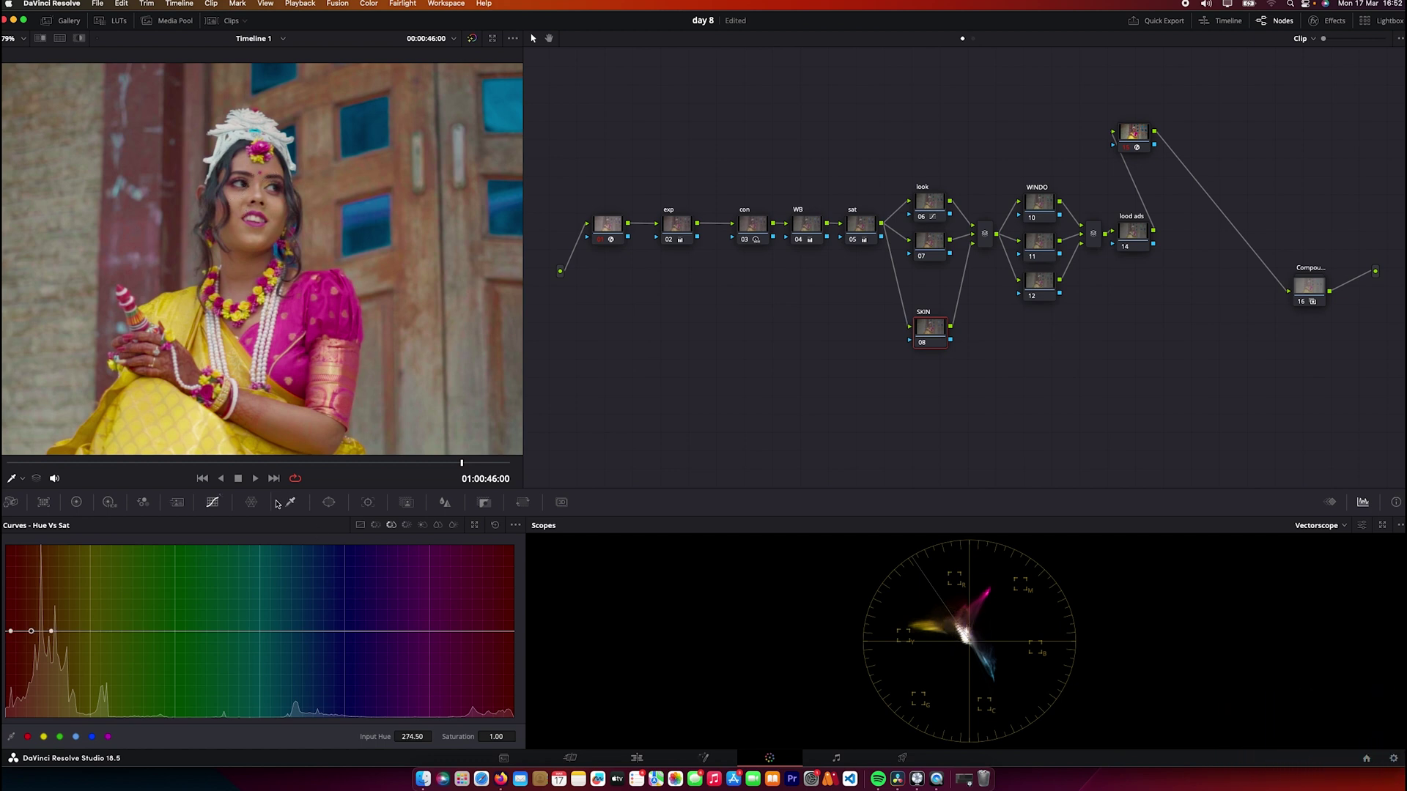
pyautogui.moveTo(32, 634)
pyautogui.mouseDown()
pyautogui.moveTo(33, 594)
pyautogui.moveTo(27, 631)
pyautogui.moveTo(42, 619)
pyautogui.mouseUp()
pyautogui.click(375, 526)
# Isolate the face on the SKIN node with a small circular window and highlight it to examine the skin tone on the vectorscope
pyautogui.click(329, 502)
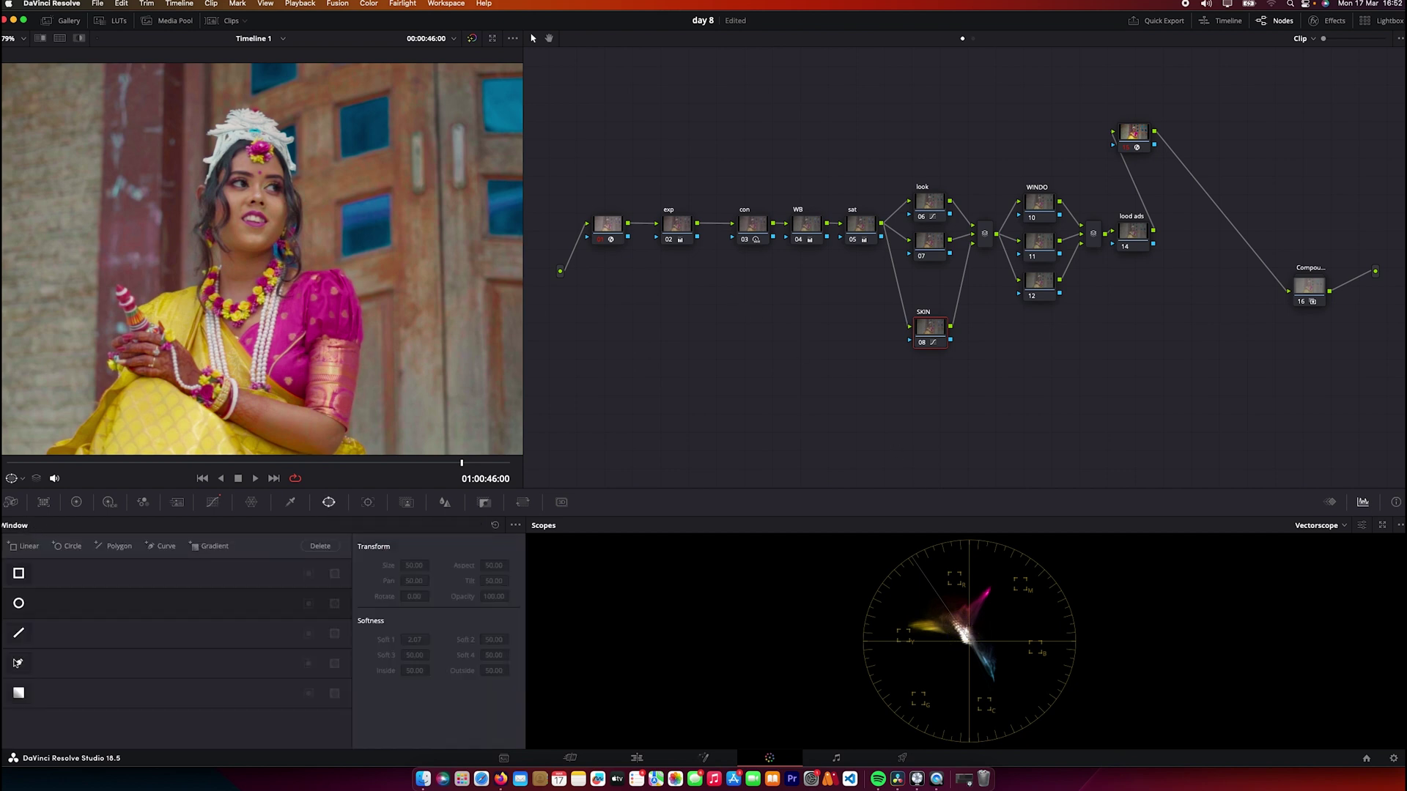
pyautogui.click(18, 605)
pyautogui.moveTo(257, 326); pyautogui.dragTo(234, 262)
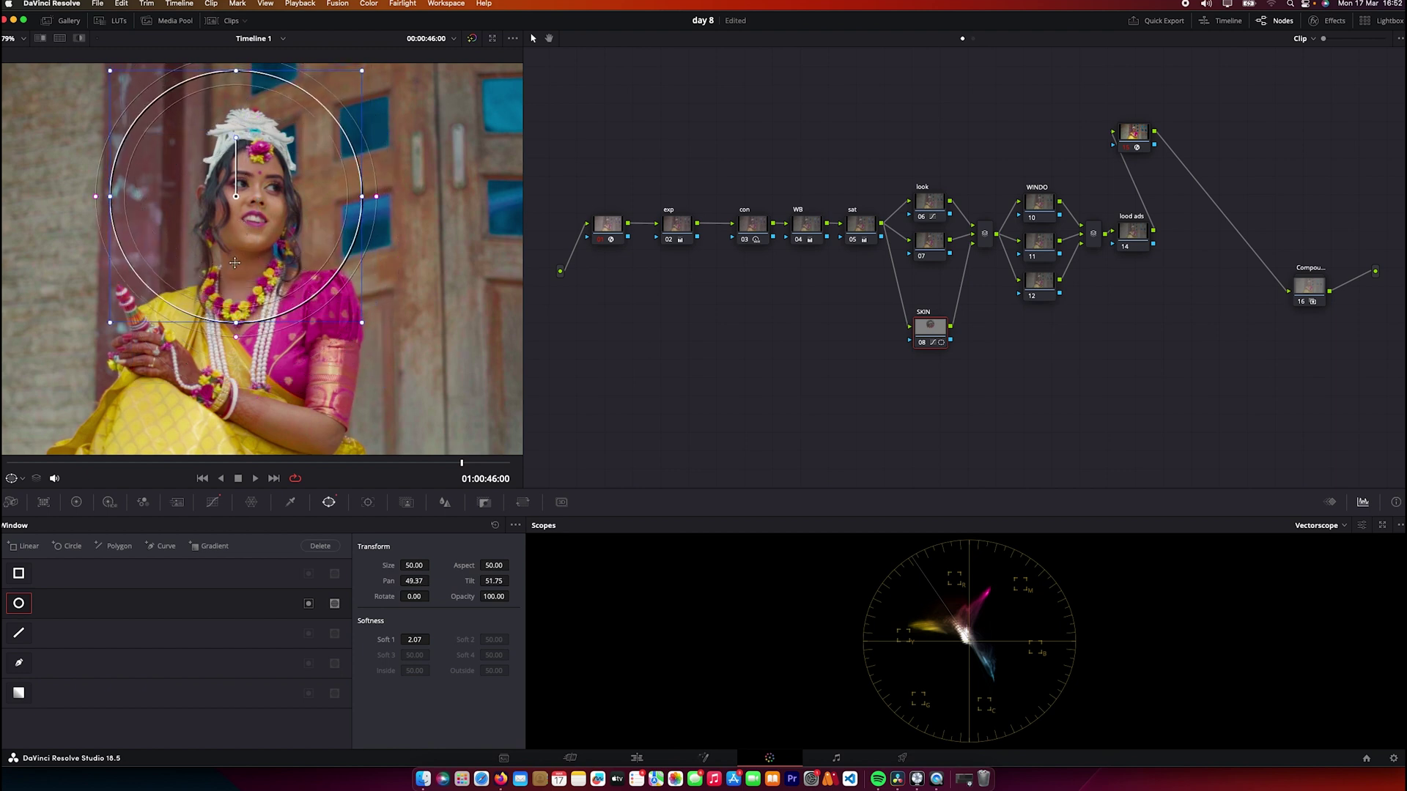
pyautogui.moveTo(362, 327); pyautogui.dragTo(275, 222)
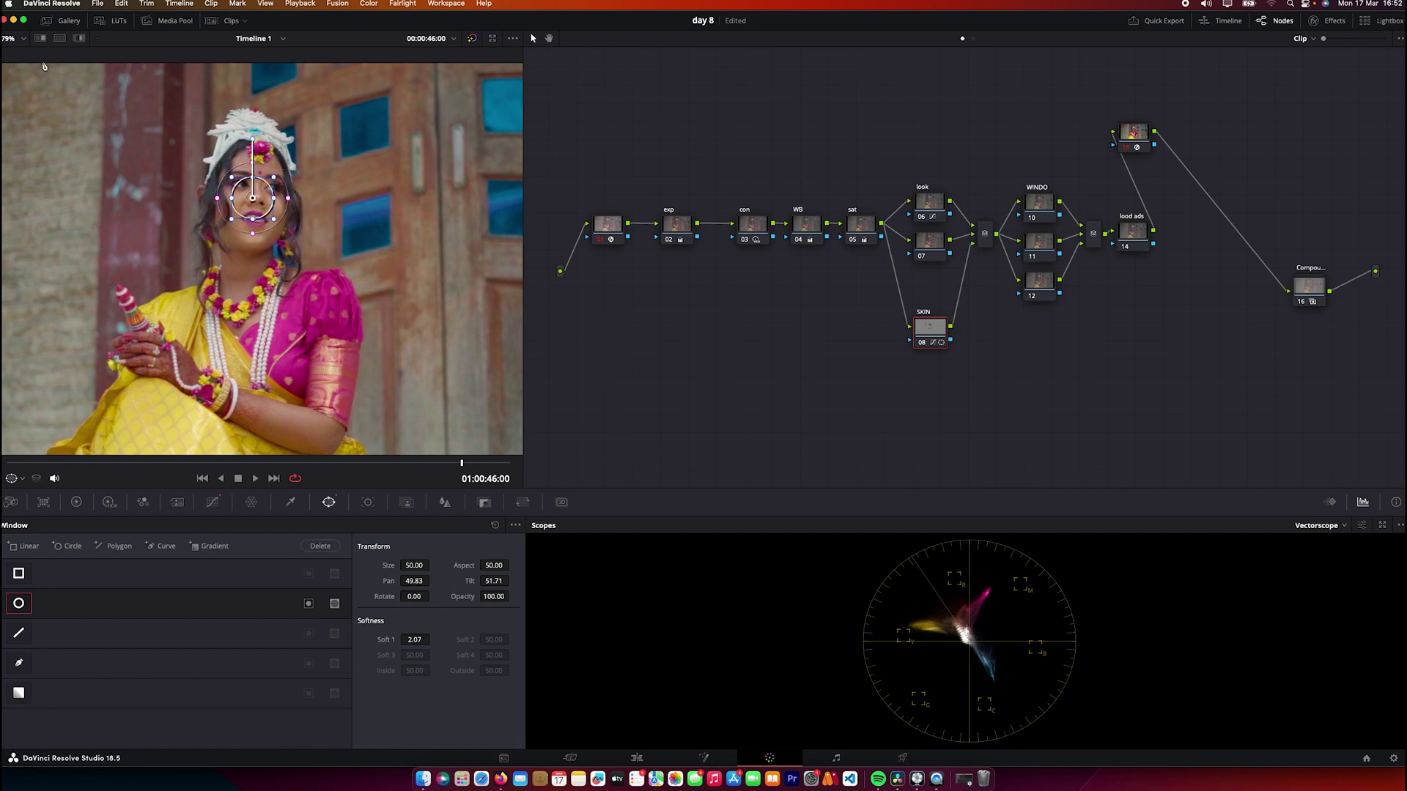
pyautogui.click(78, 39)
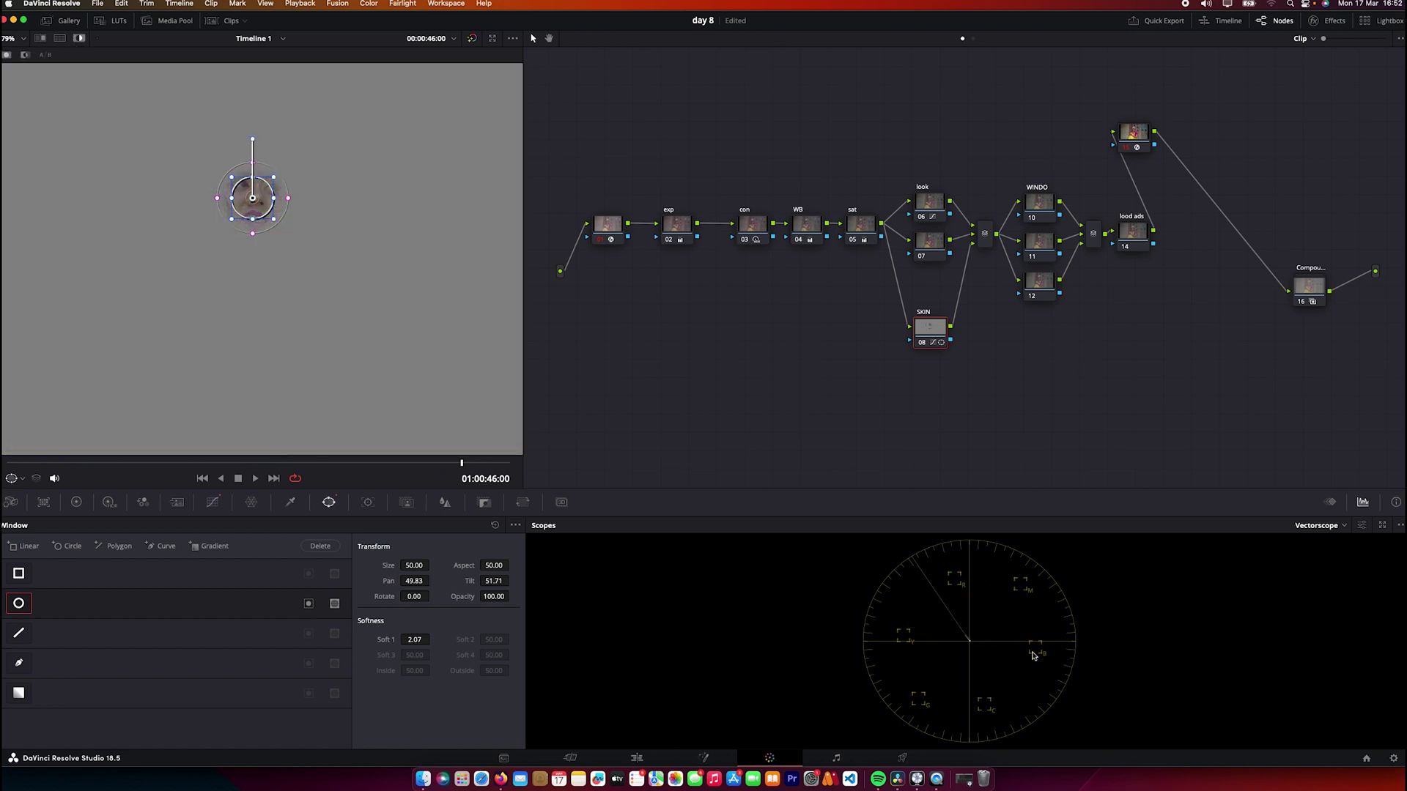
# Sample the face's skin in Hue Vs Hue and set Hue Rotate to 1.70 at input hue 273.99
pyautogui.click(213, 502)
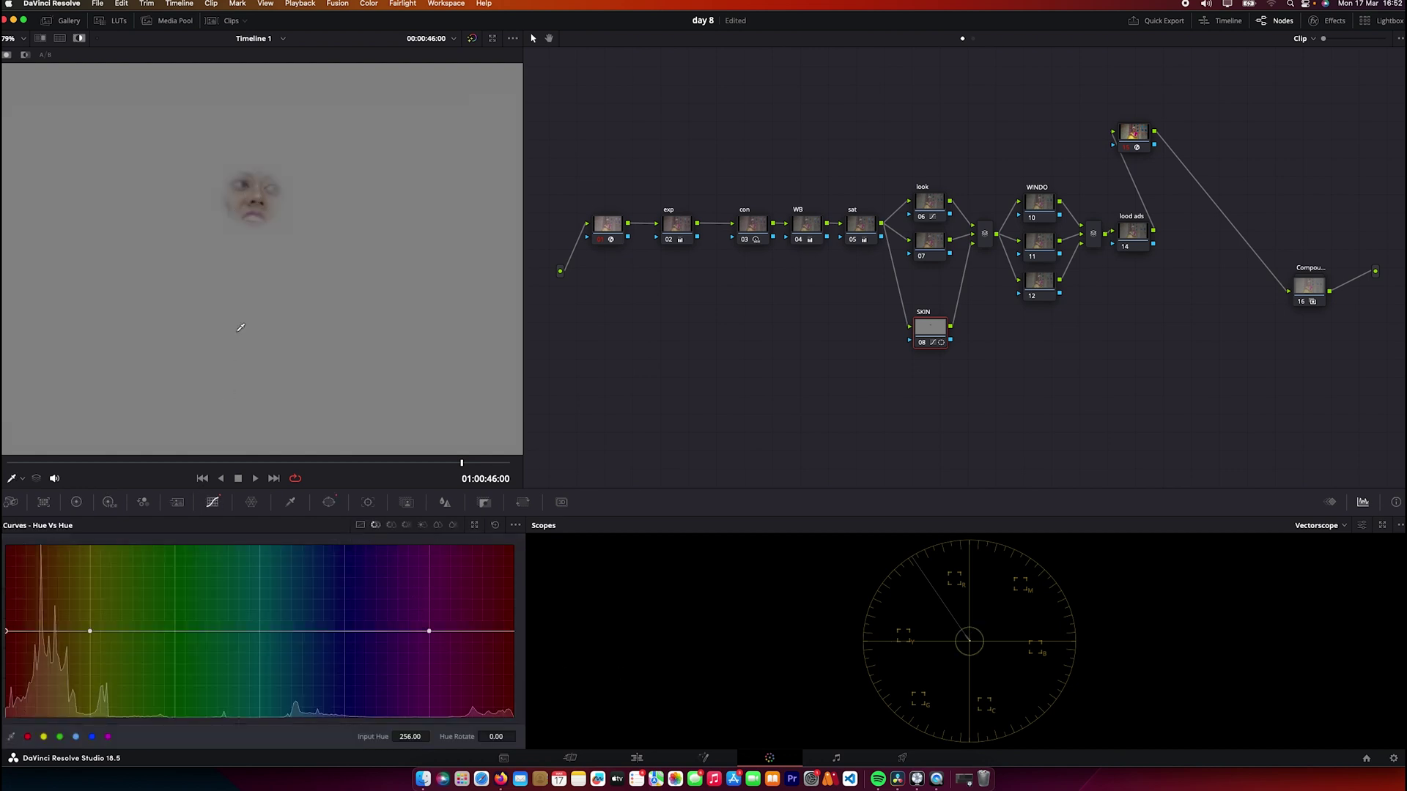
pyautogui.click(251, 197)
pyautogui.moveTo(497, 738); pyautogui.dragTo(519, 737)
# Detach the scopes into a floating window showing a single vectorscope and place it, reduced in size, clear of the viewer
pyautogui.click(329, 502)
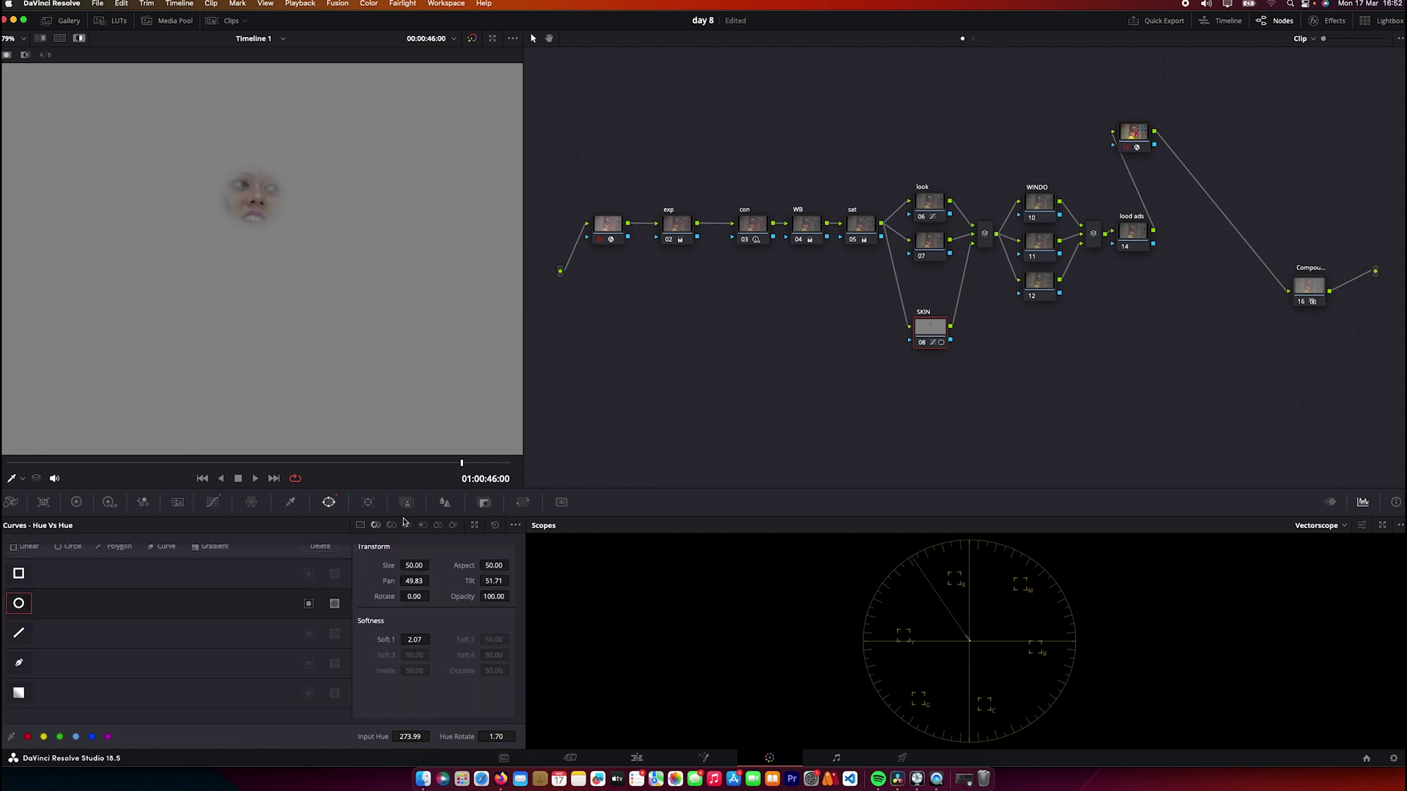
pyautogui.click(1382, 526)
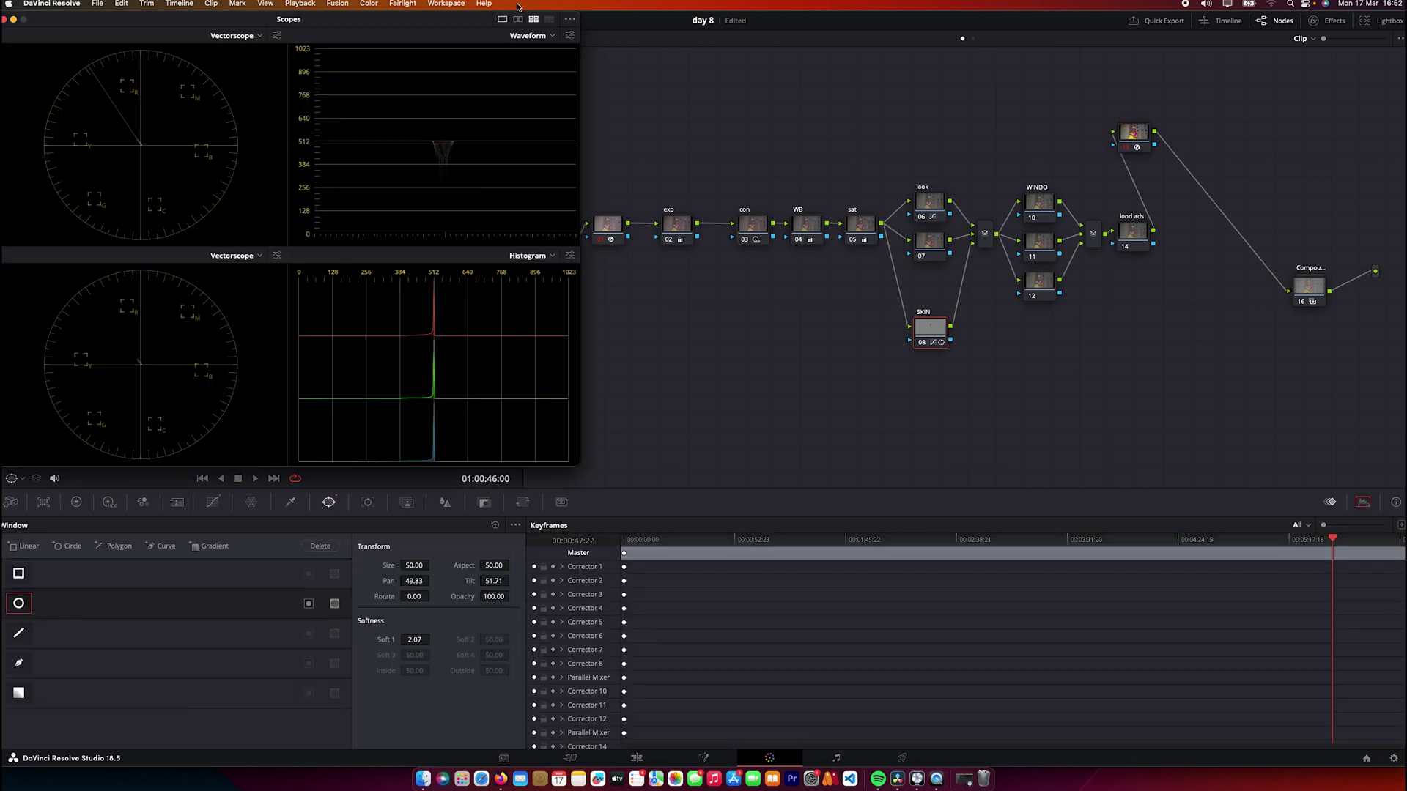
pyautogui.click(501, 20)
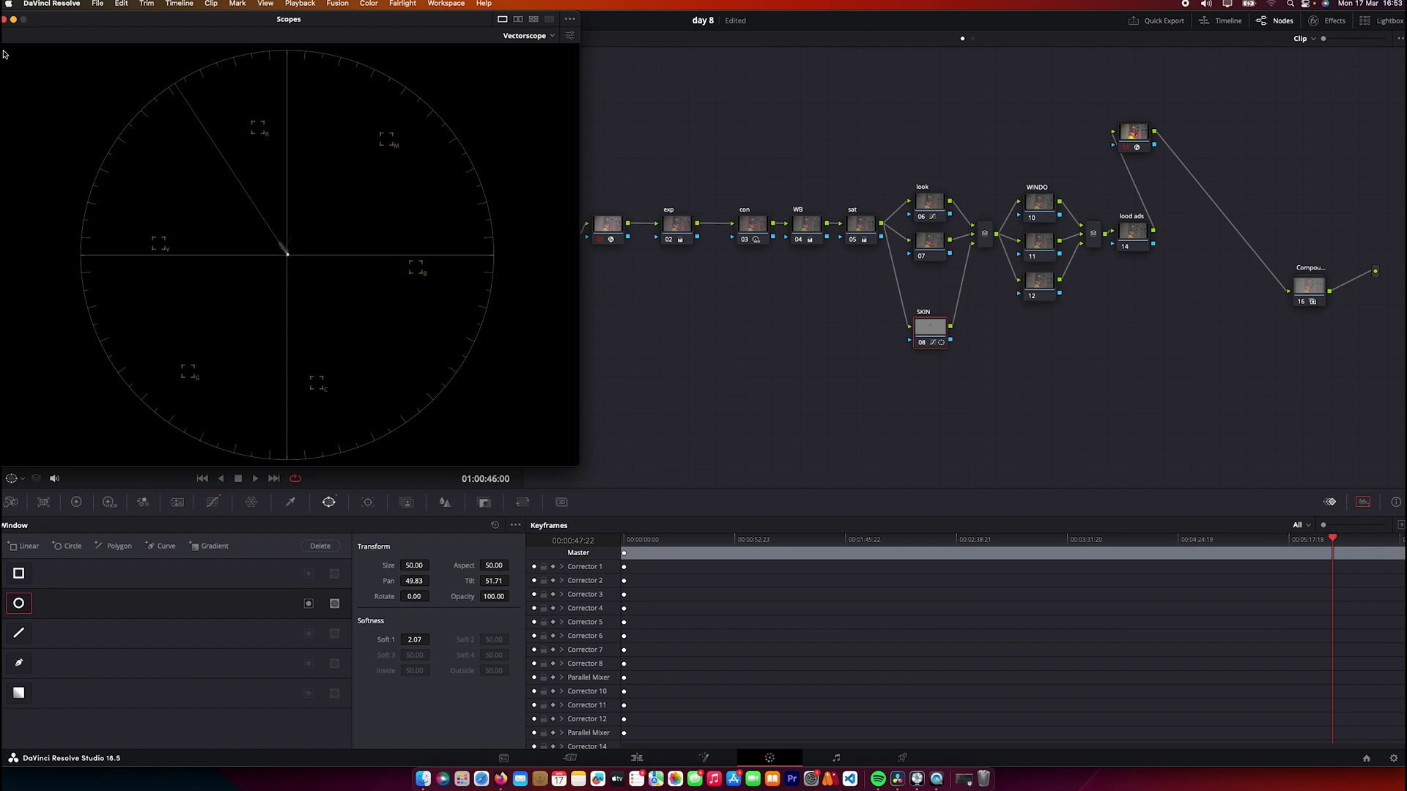
pyautogui.moveTo(91, 18); pyautogui.dragTo(867, 424)
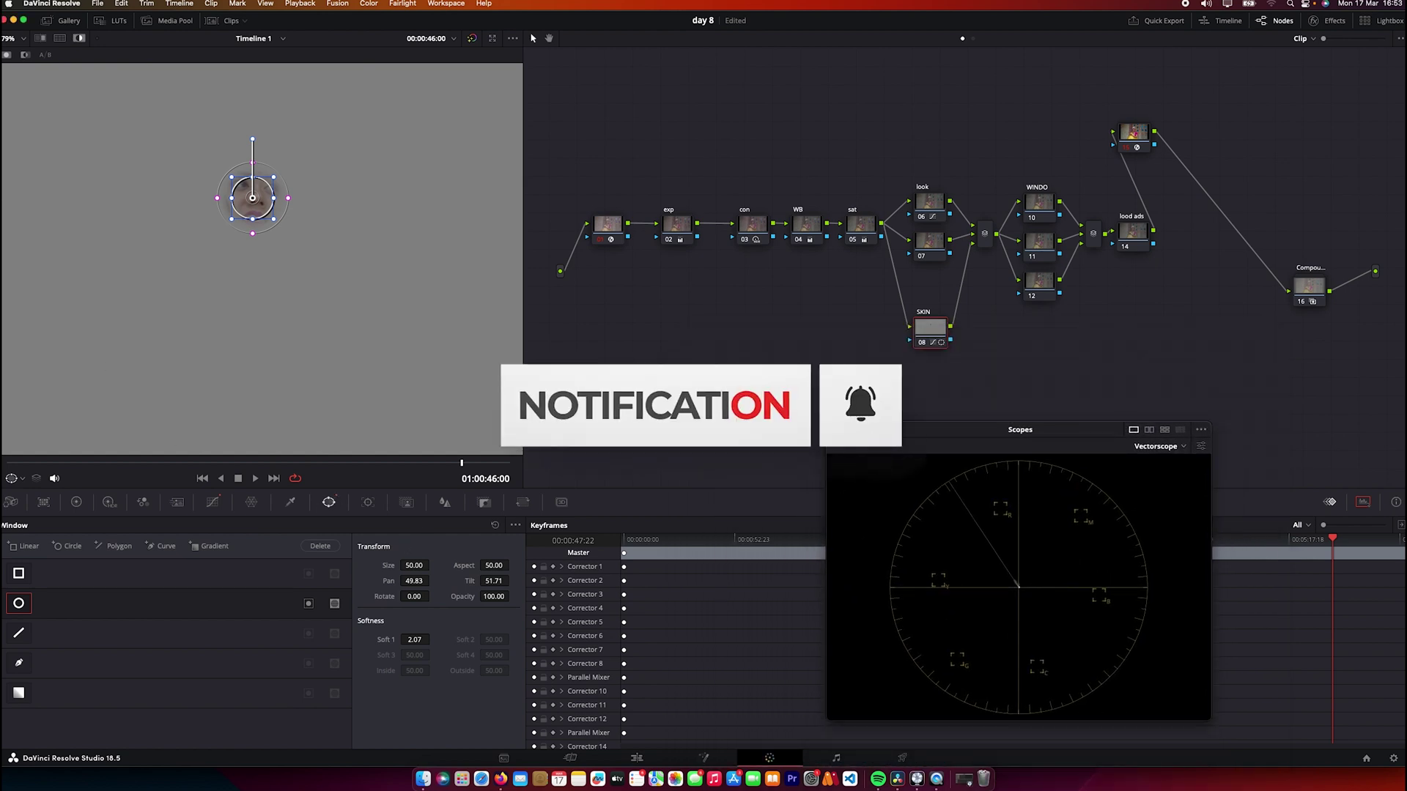
# Turn off the face window and the highlight, and compare the SKIN node off and on
pyautogui.click(29, 604)
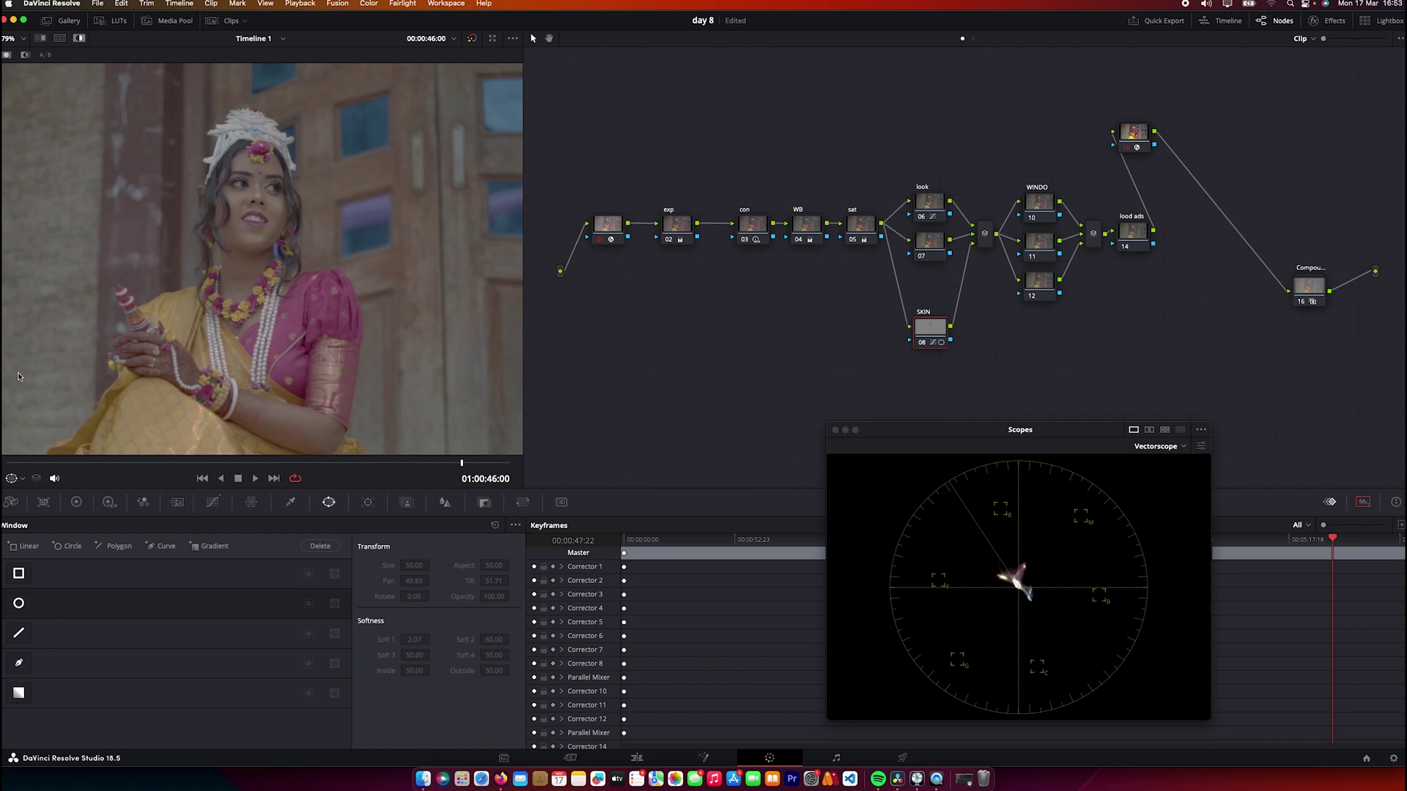
pyautogui.click(80, 40)
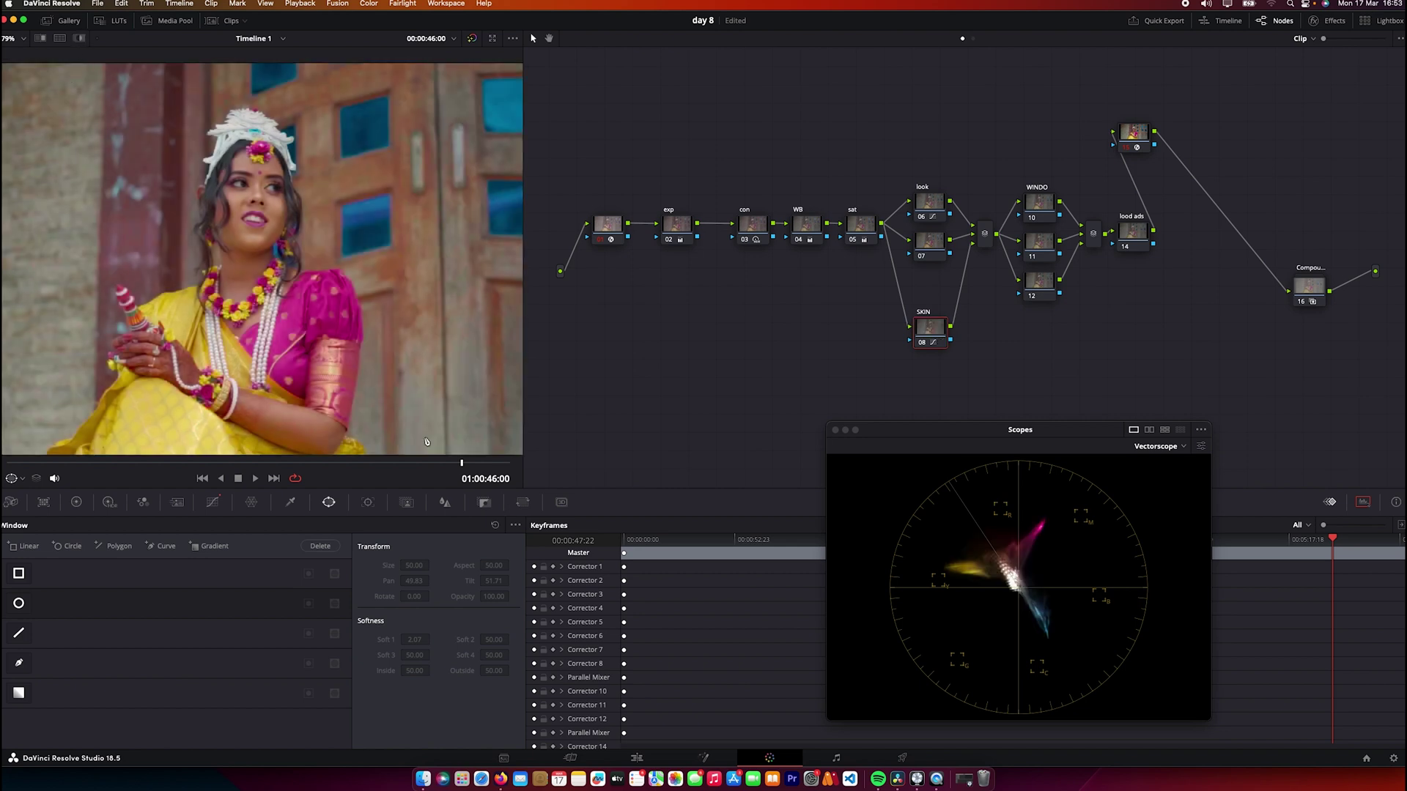
pyautogui.click(922, 343)
pyautogui.click(922, 342)
# At 01:00:12:05, add a circular window to the WINDO node around the woman with size 62.91, aspect 50.28, tilt 49.52 and softness 9.85
pyautogui.click(128, 464)
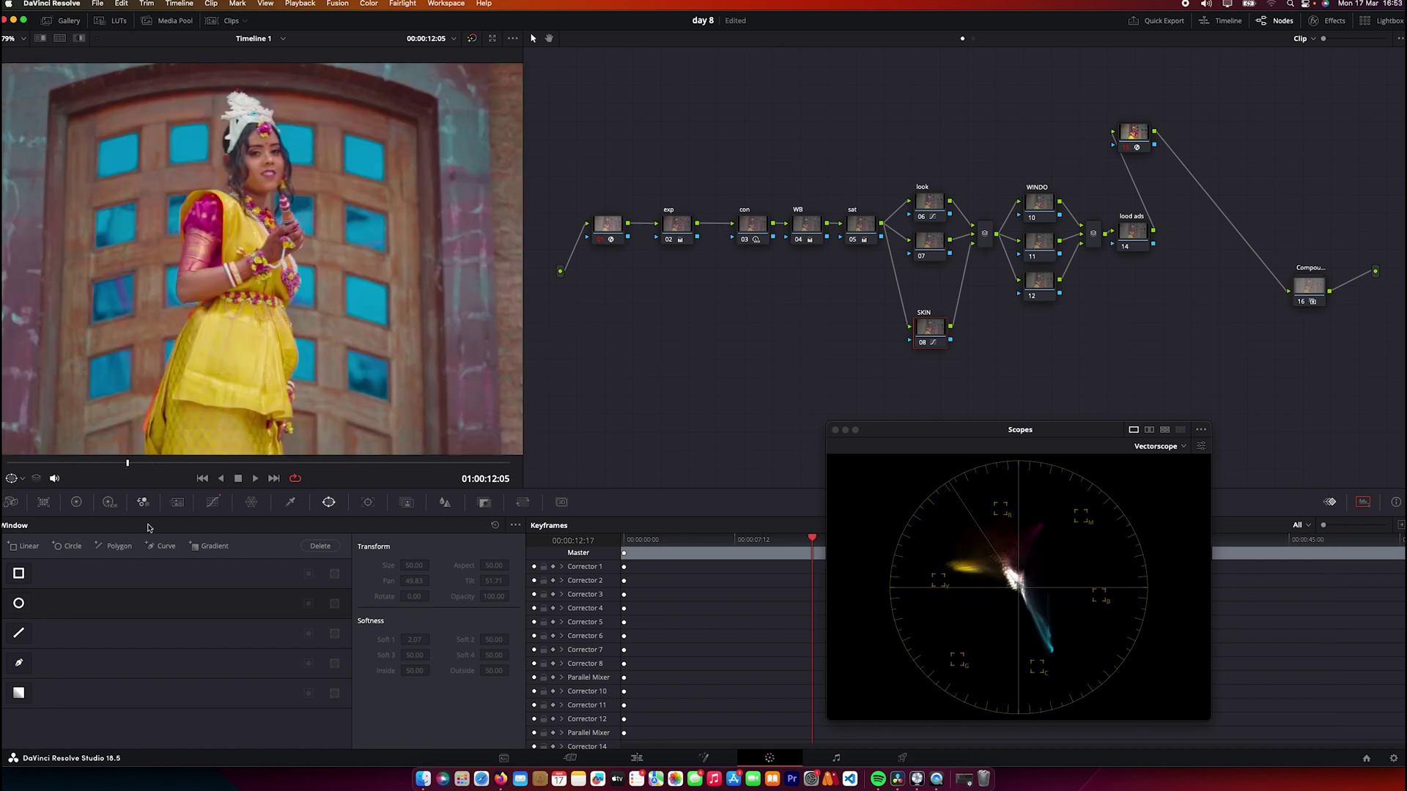
pyautogui.click(1035, 197)
pyautogui.click(18, 603)
pyautogui.scroll(-4, 212, 419)
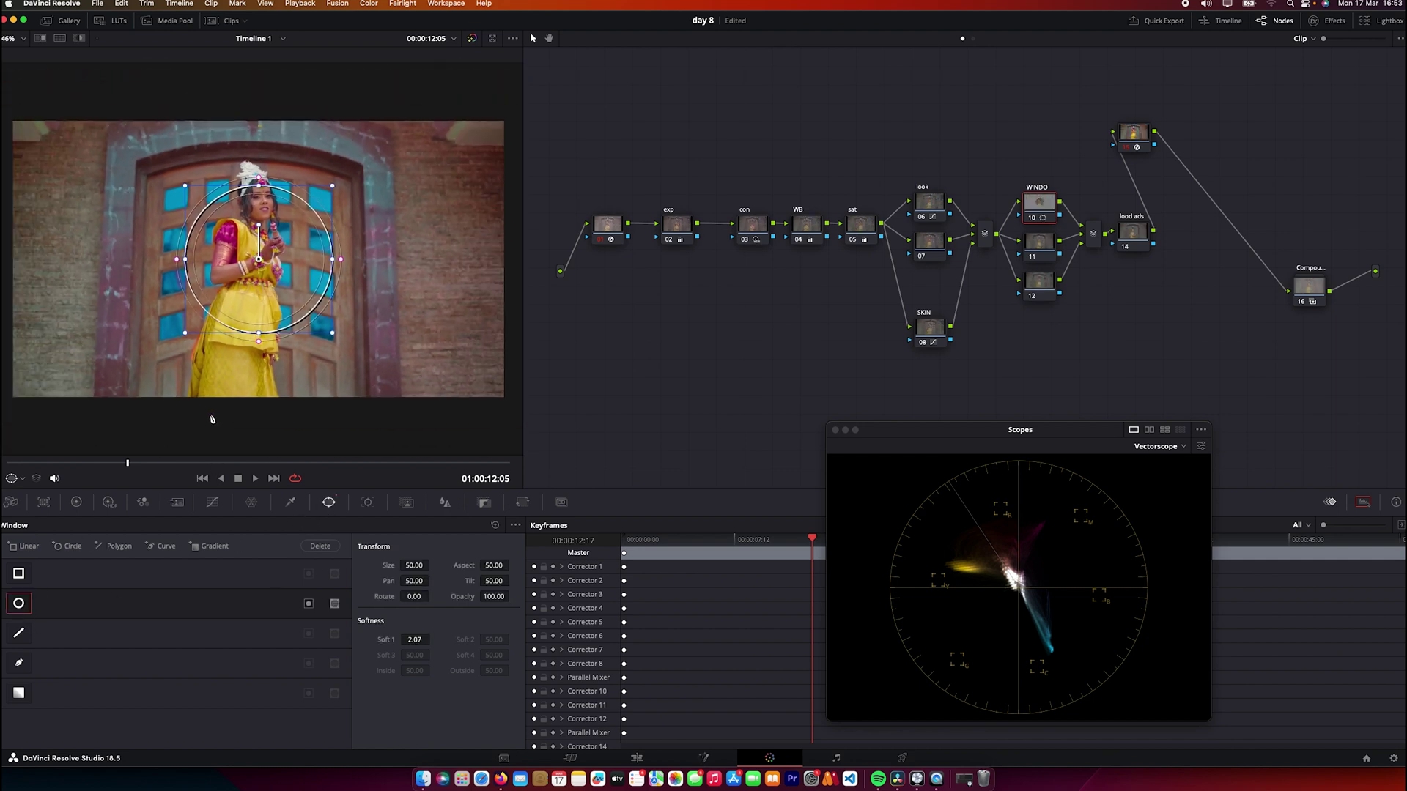
pyautogui.scroll(-1, 212, 419)
pyautogui.moveTo(259, 319); pyautogui.dragTo(259, 380)
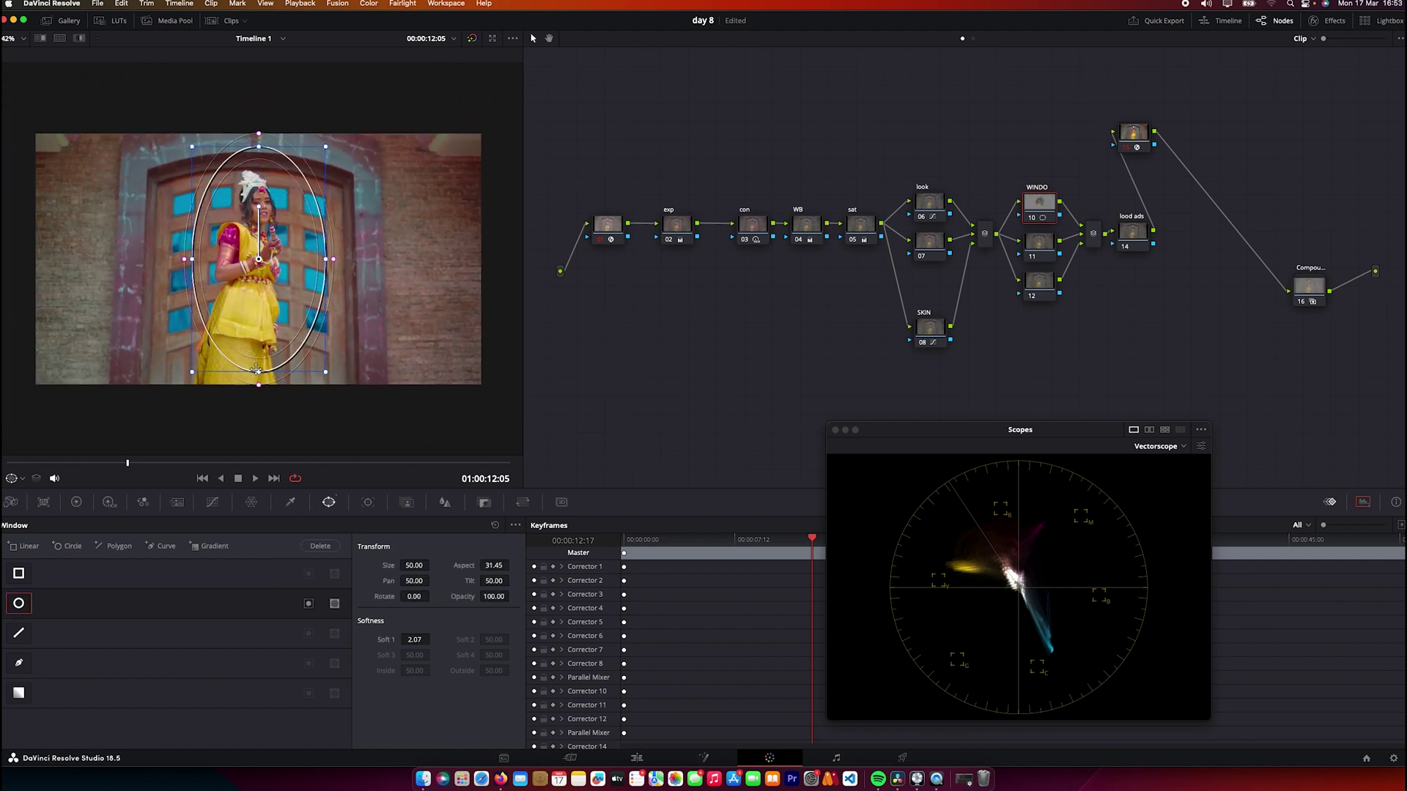
pyautogui.moveTo(259, 259); pyautogui.dragTo(116, 271)
pyautogui.moveTo(262, 386); pyautogui.dragTo(263, 401)
pyautogui.moveTo(412, 269); pyautogui.dragTo(470, 270)
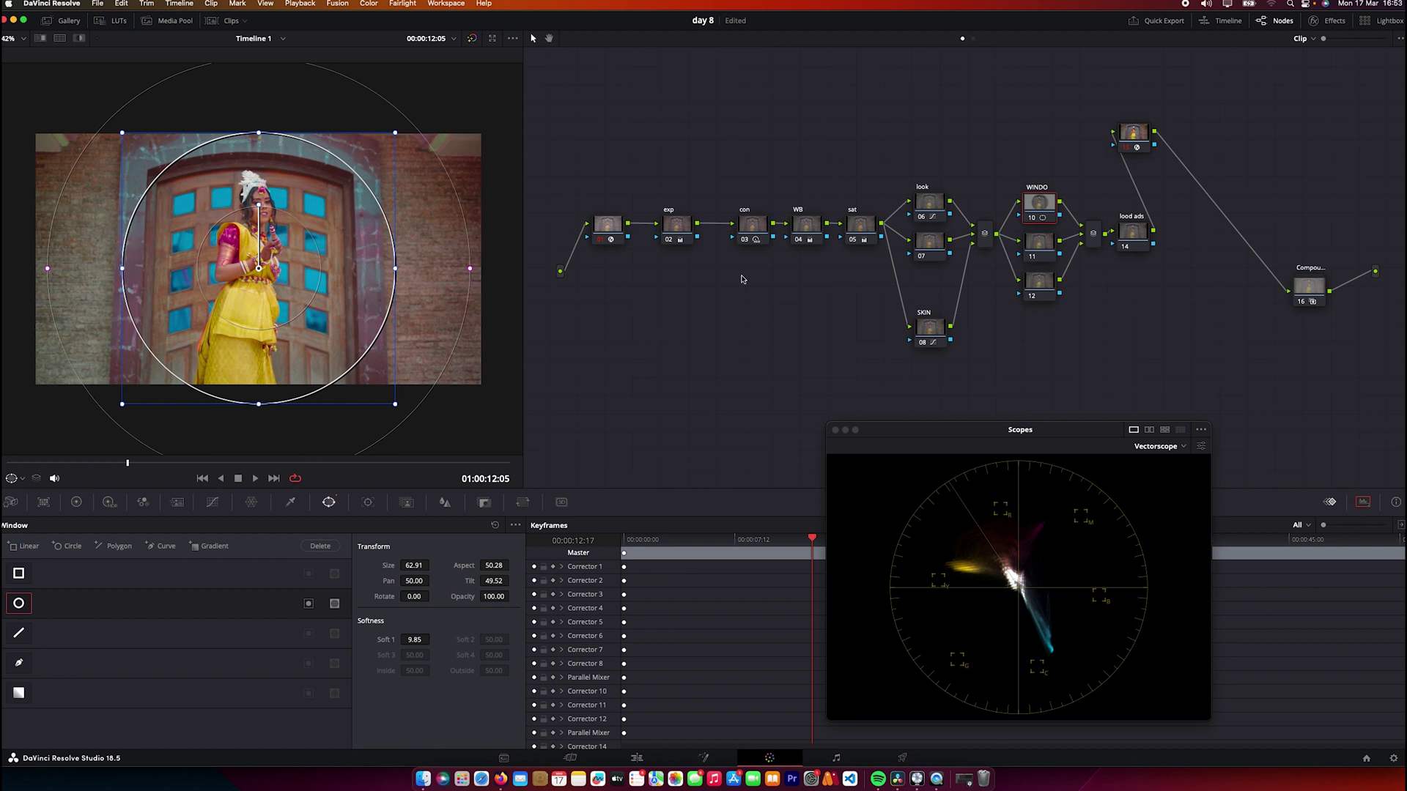
# Invert the WINDO node's window and darken the surroundings by bowing the editable Custom curve down and lowering its white point slightly
pyautogui.rightClick(1016, 214)
pyautogui.press('Escape')
pyautogui.click(212, 502)
pyautogui.click(360, 525)
pyautogui.click(516, 525)
pyautogui.click(549, 584)
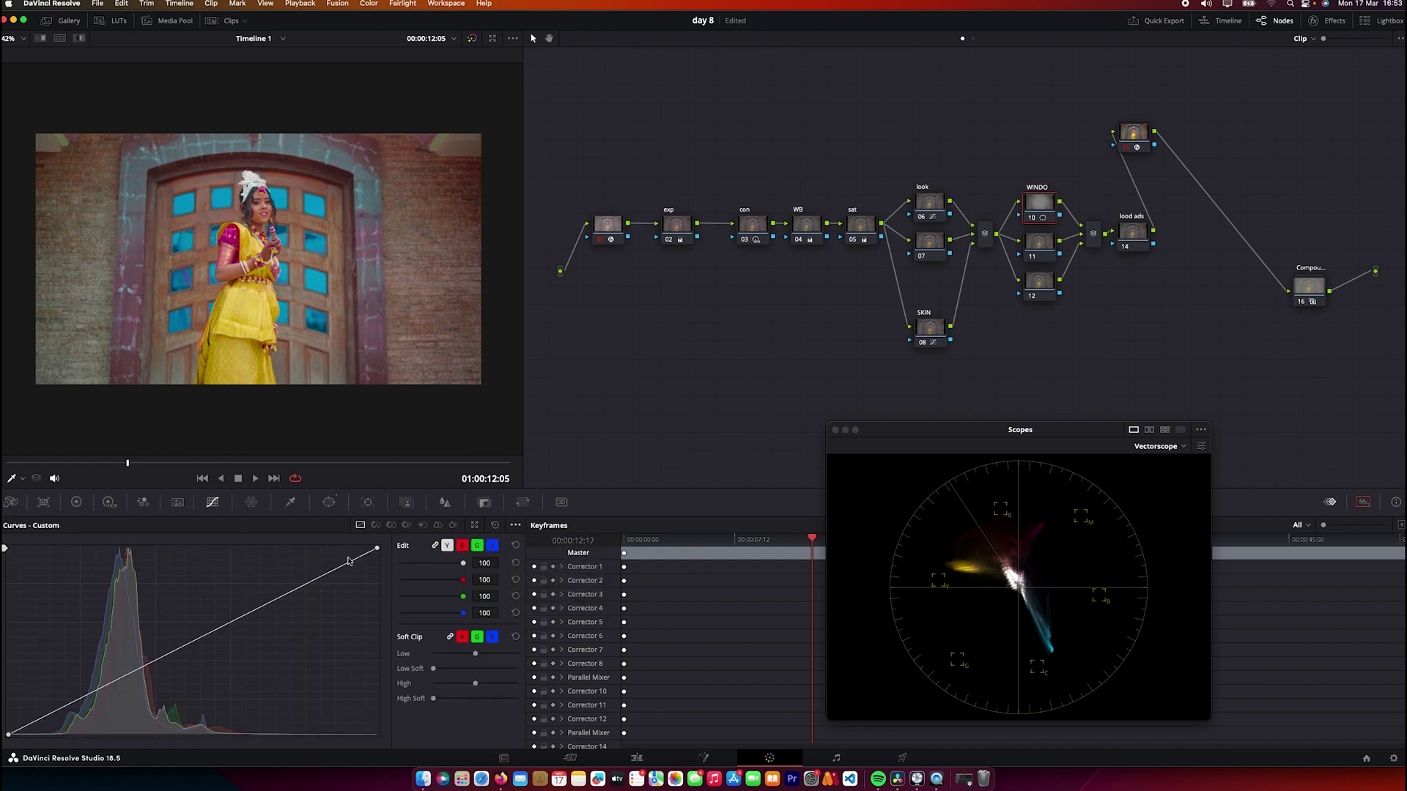
pyautogui.moveTo(256, 612); pyautogui.dragTo(284, 650)
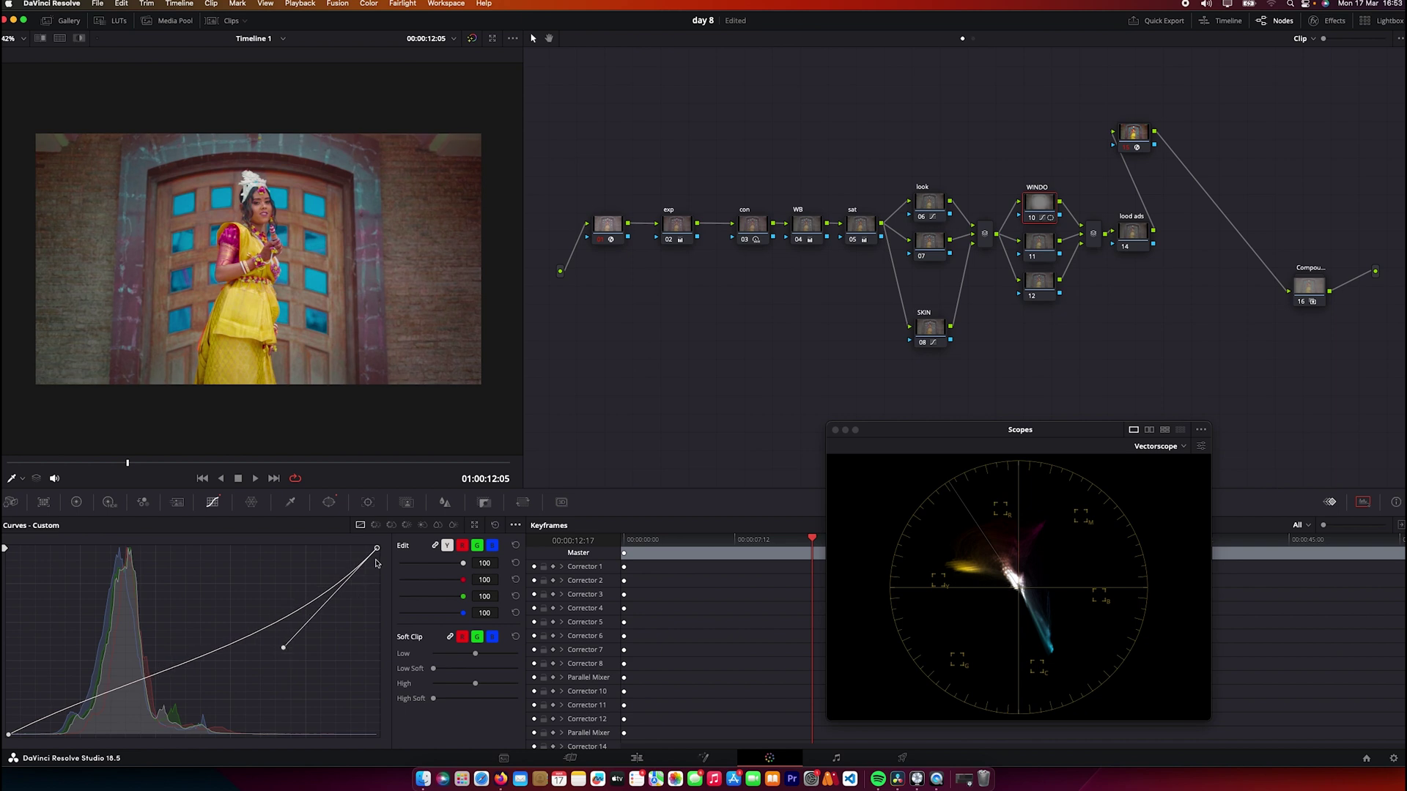
pyautogui.moveTo(377, 550); pyautogui.dragTo(376, 562)
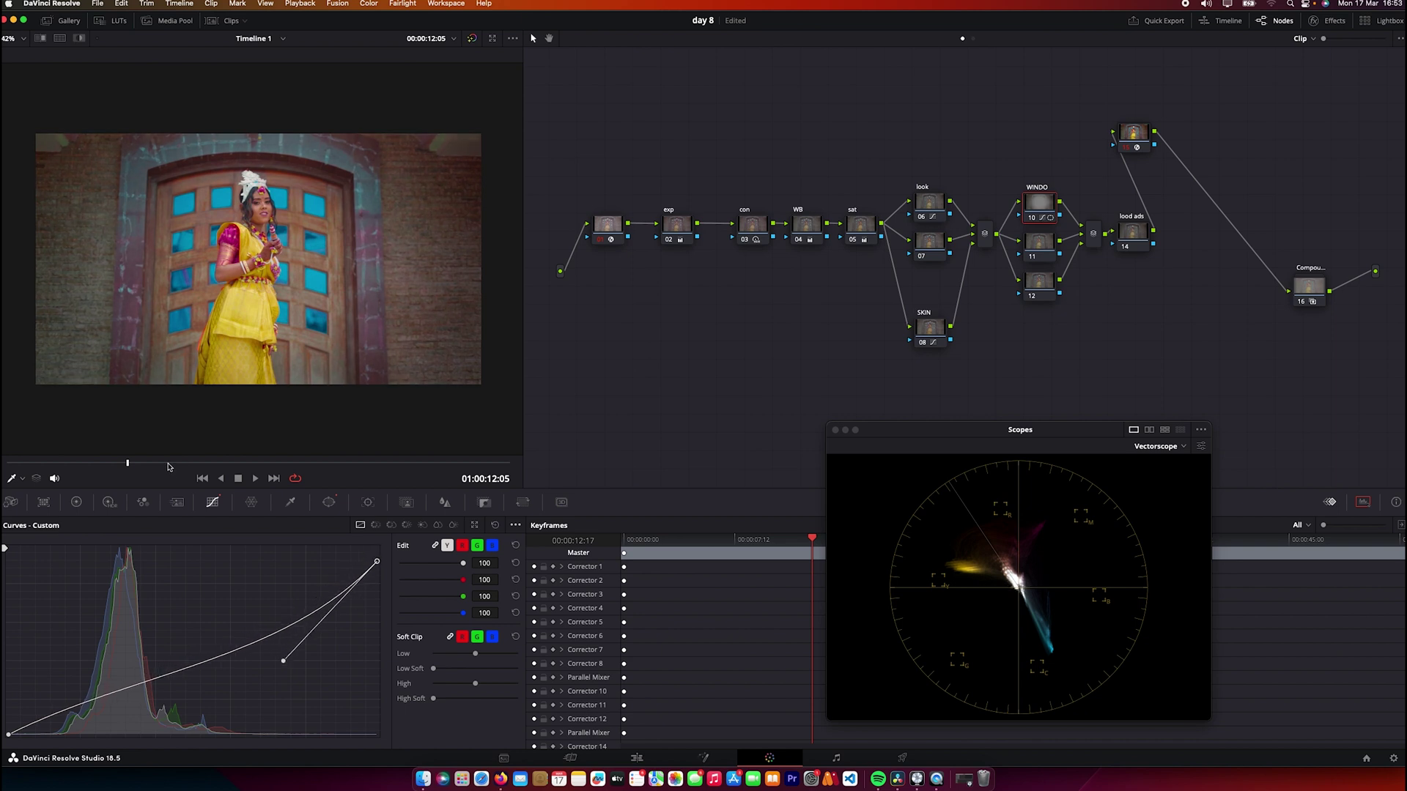
# Go to the frame at 01:00:27:19 and compare the WINDO node's vignette off and on
pyautogui.moveTo(240, 464); pyautogui.dragTo(281, 469)
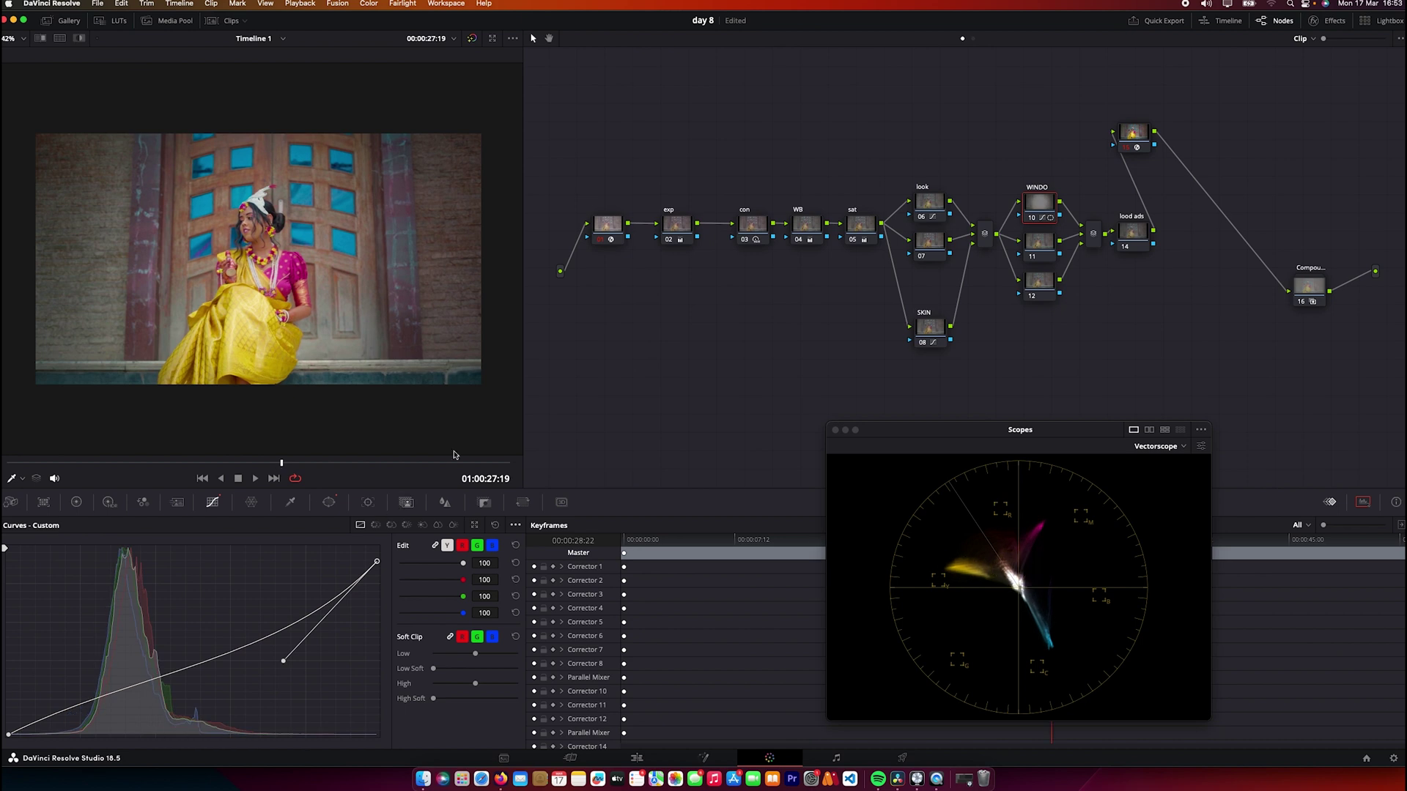
pyautogui.click(1030, 218)
pyautogui.click(1029, 219)
# At 01:00:44:22, reshape the WINDO node's circular window around the woman to size 63.05, aspect 46.29 and pan 49.65
pyautogui.click(442, 464)
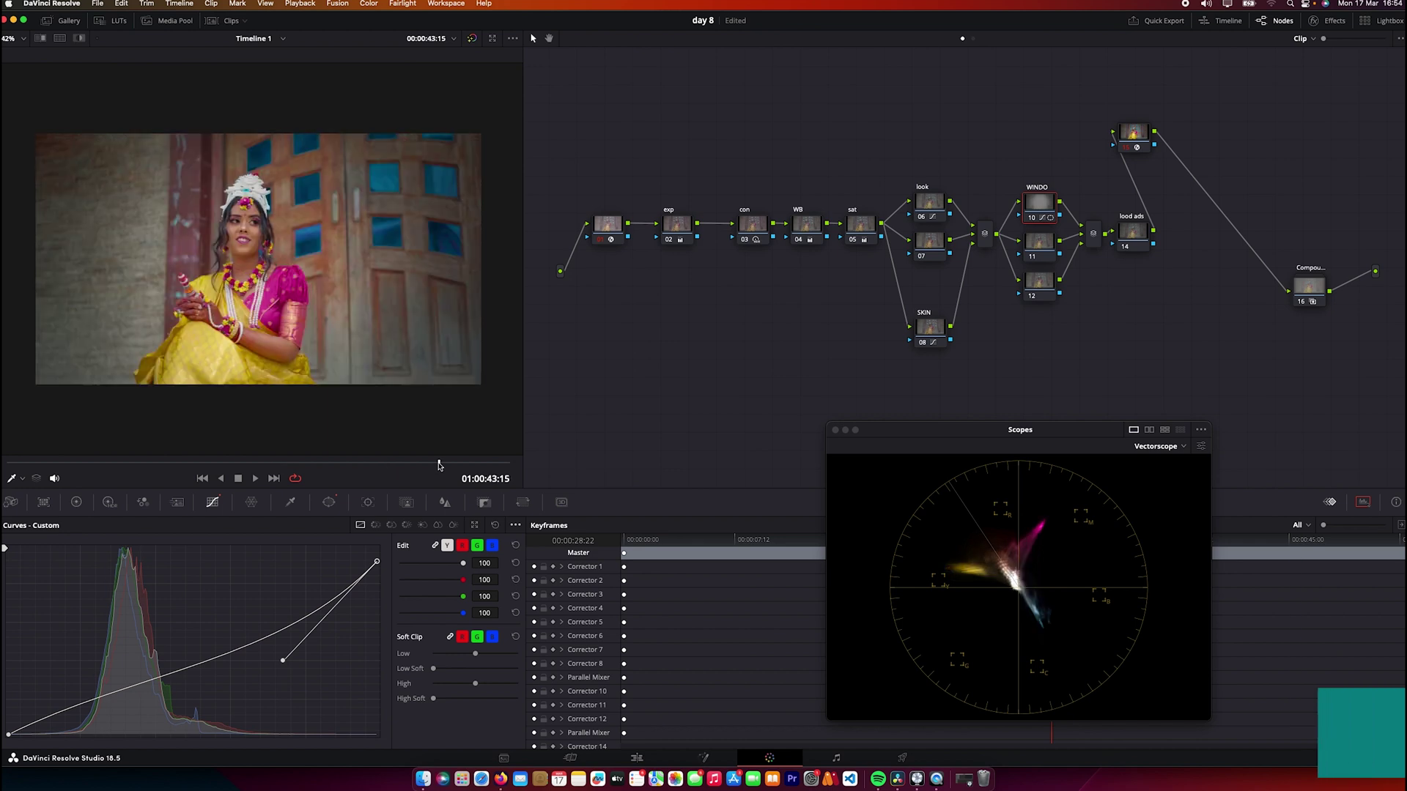
pyautogui.click(450, 464)
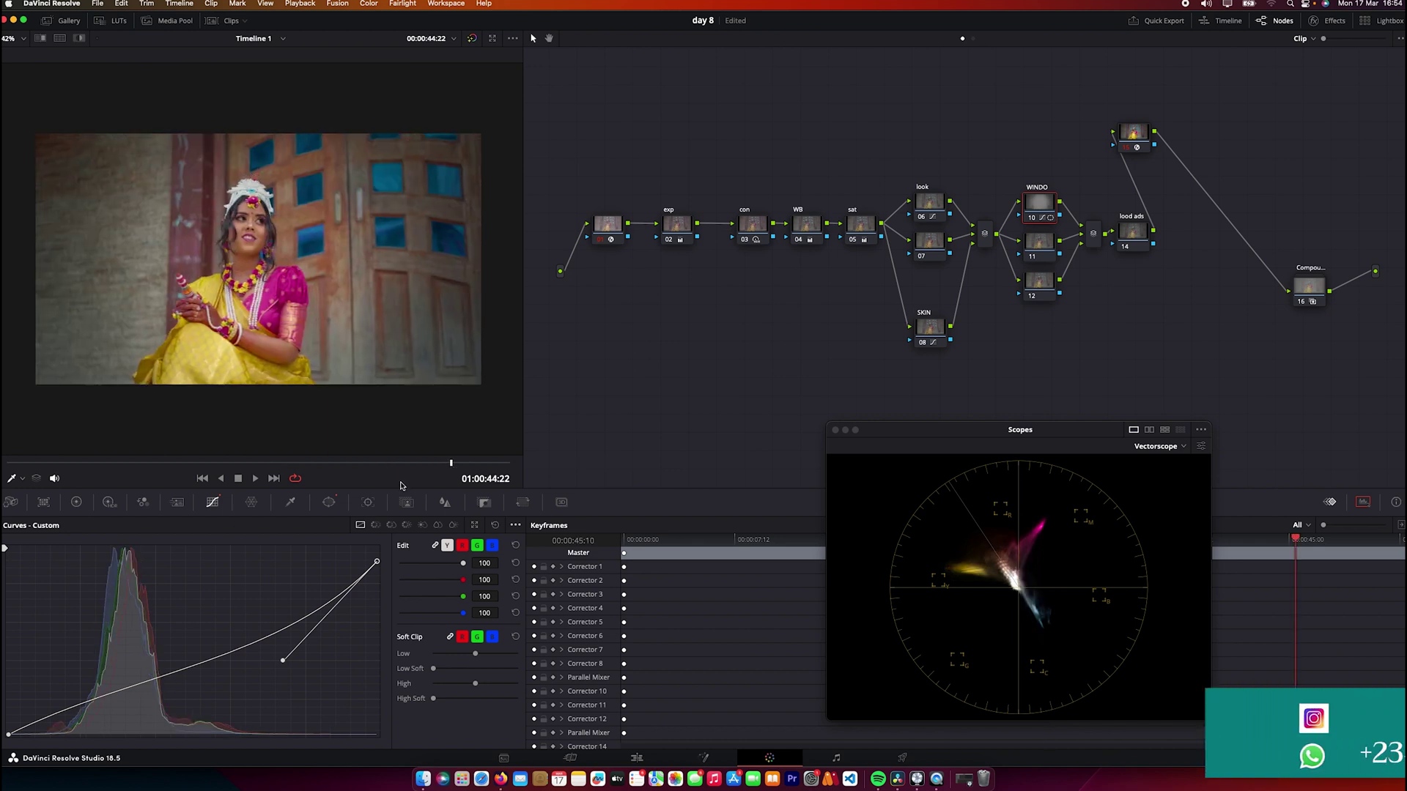
pyautogui.click(329, 502)
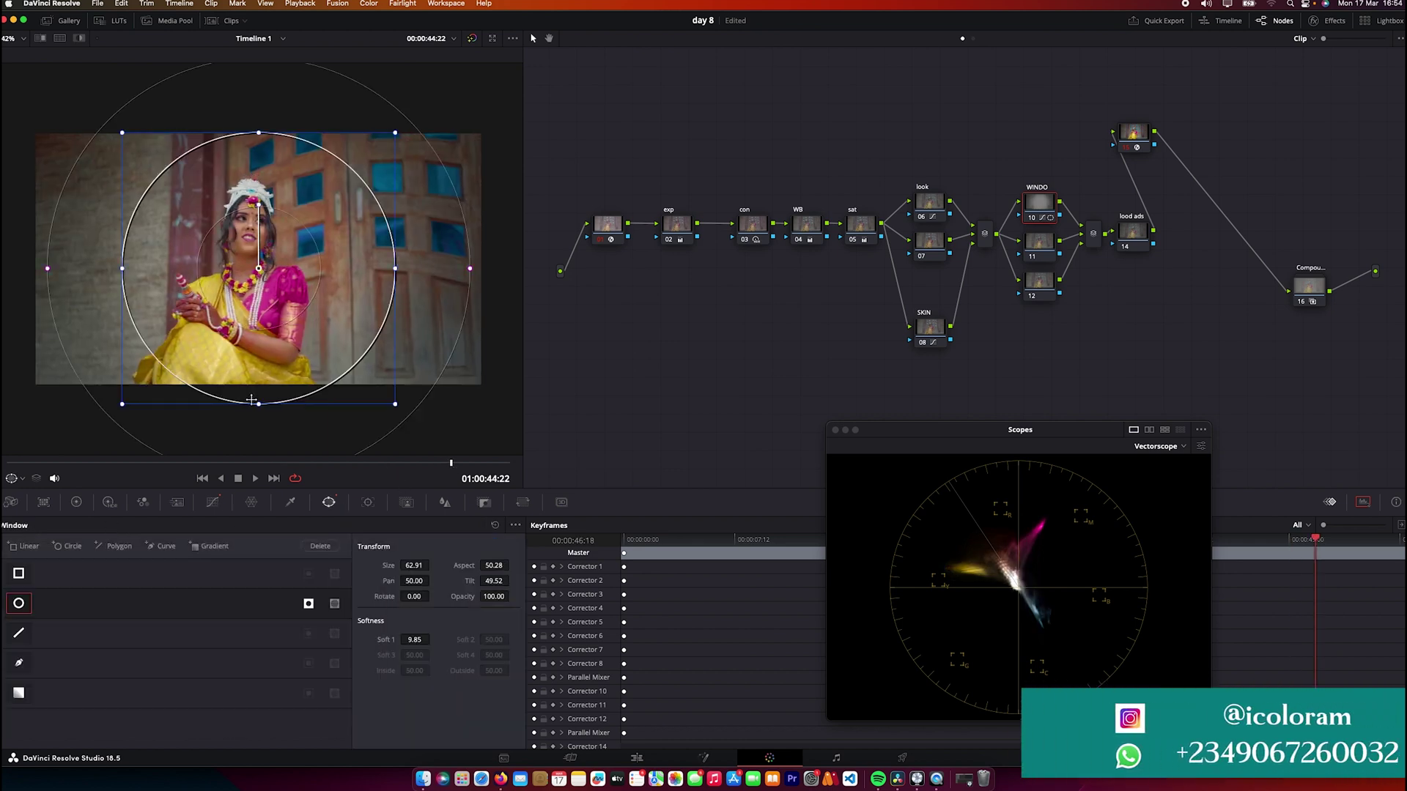
pyautogui.moveTo(255, 410); pyautogui.dragTo(252, 416)
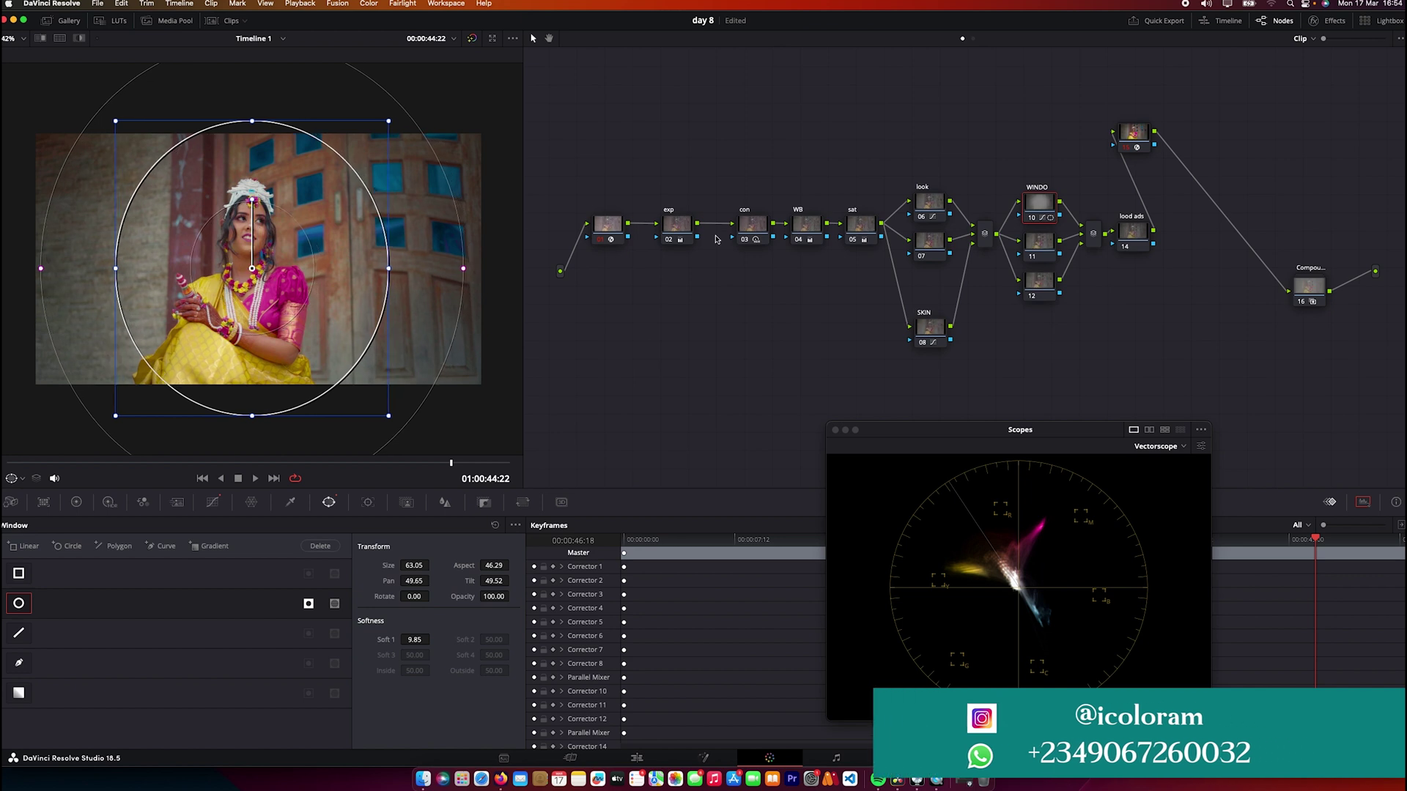
# Show the LUT library for the lood ads node and set its key output gain to 0.500
pyautogui.click(1133, 235)
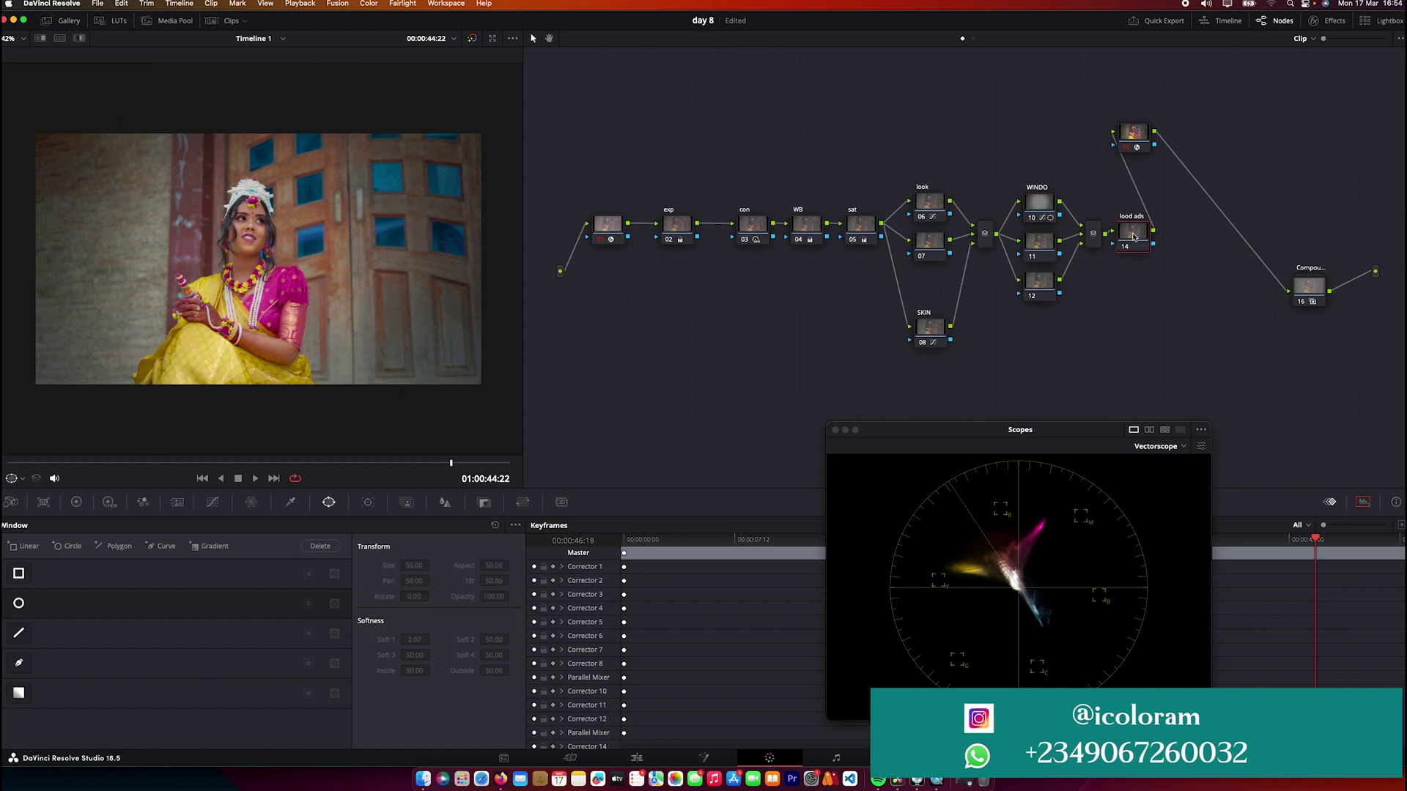
pyautogui.click(114, 20)
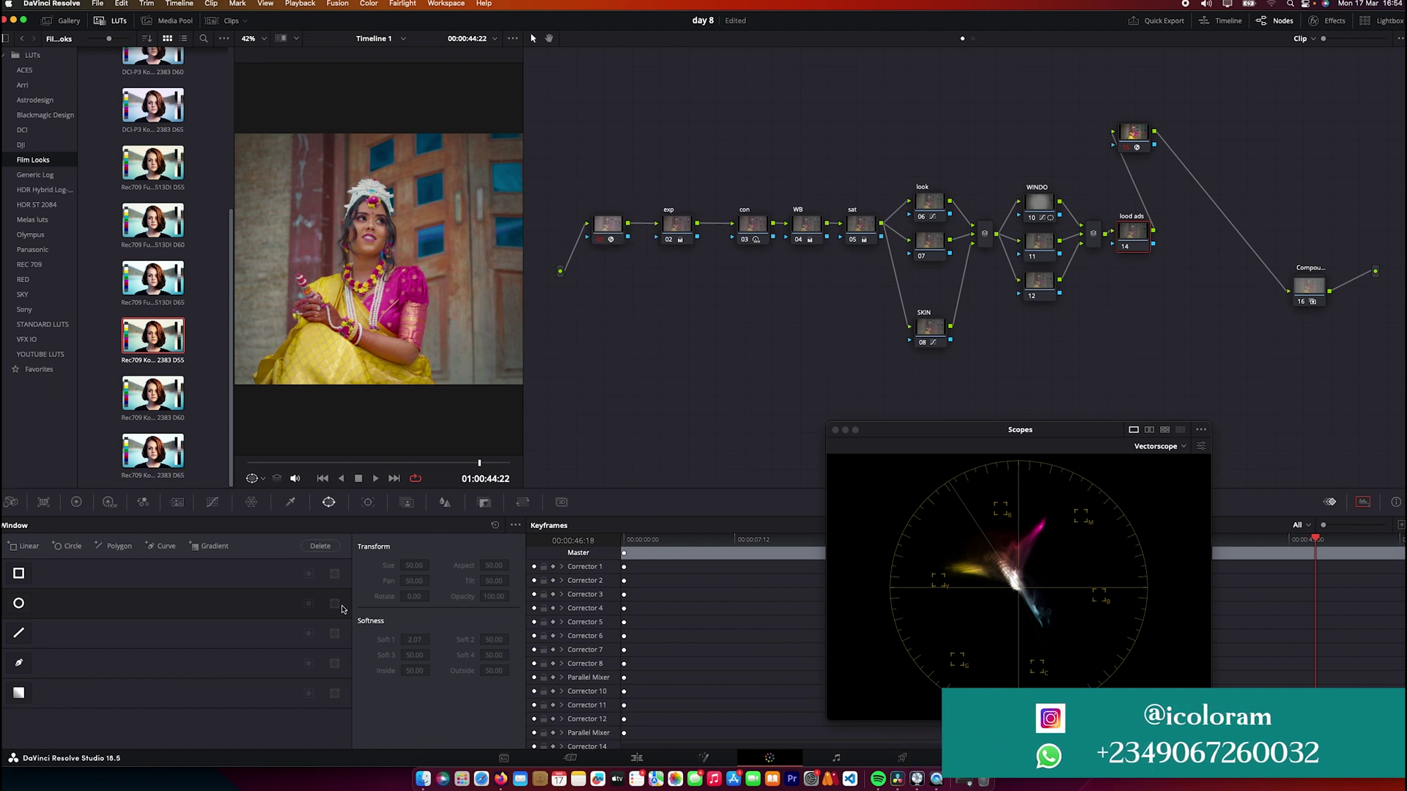
pyautogui.click(484, 501)
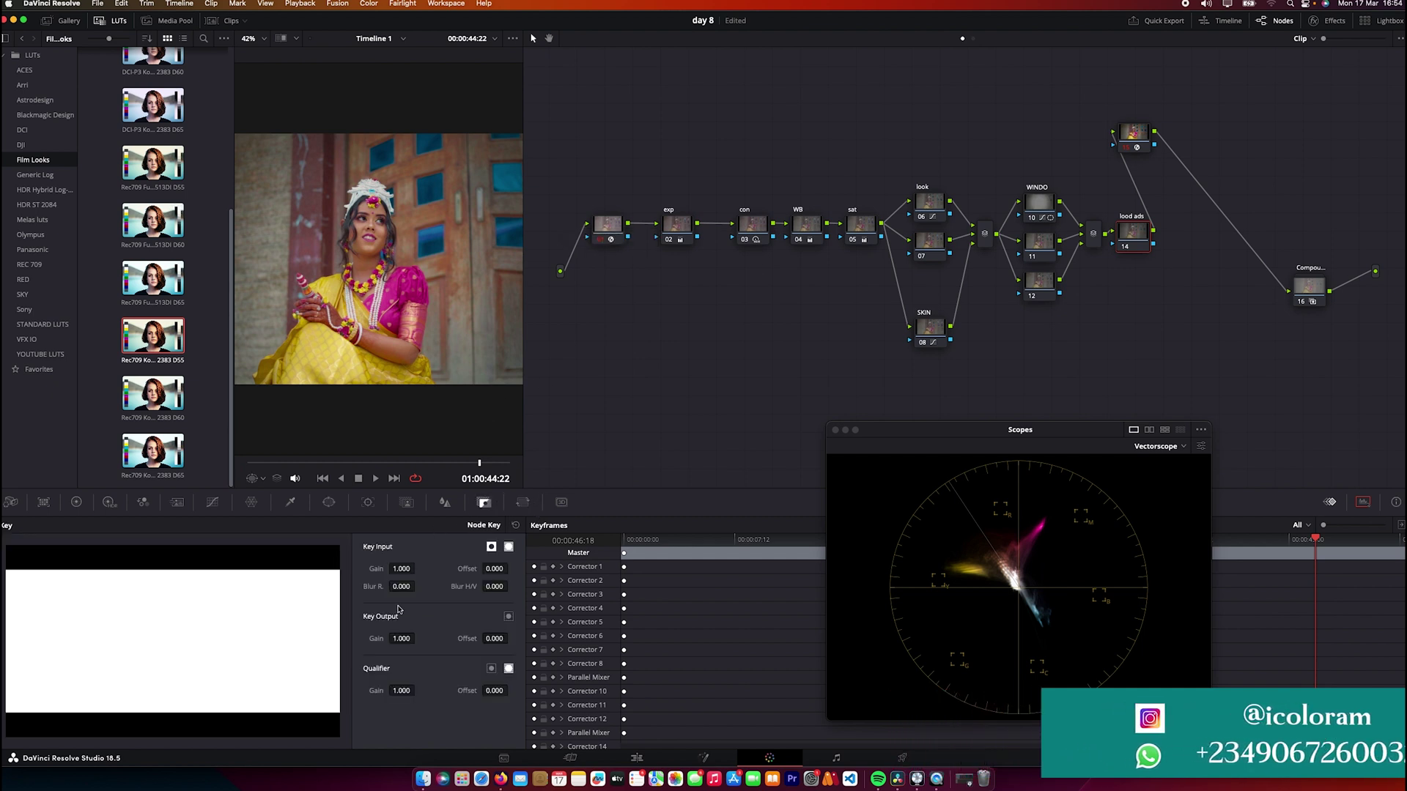
pyautogui.click(410, 638)
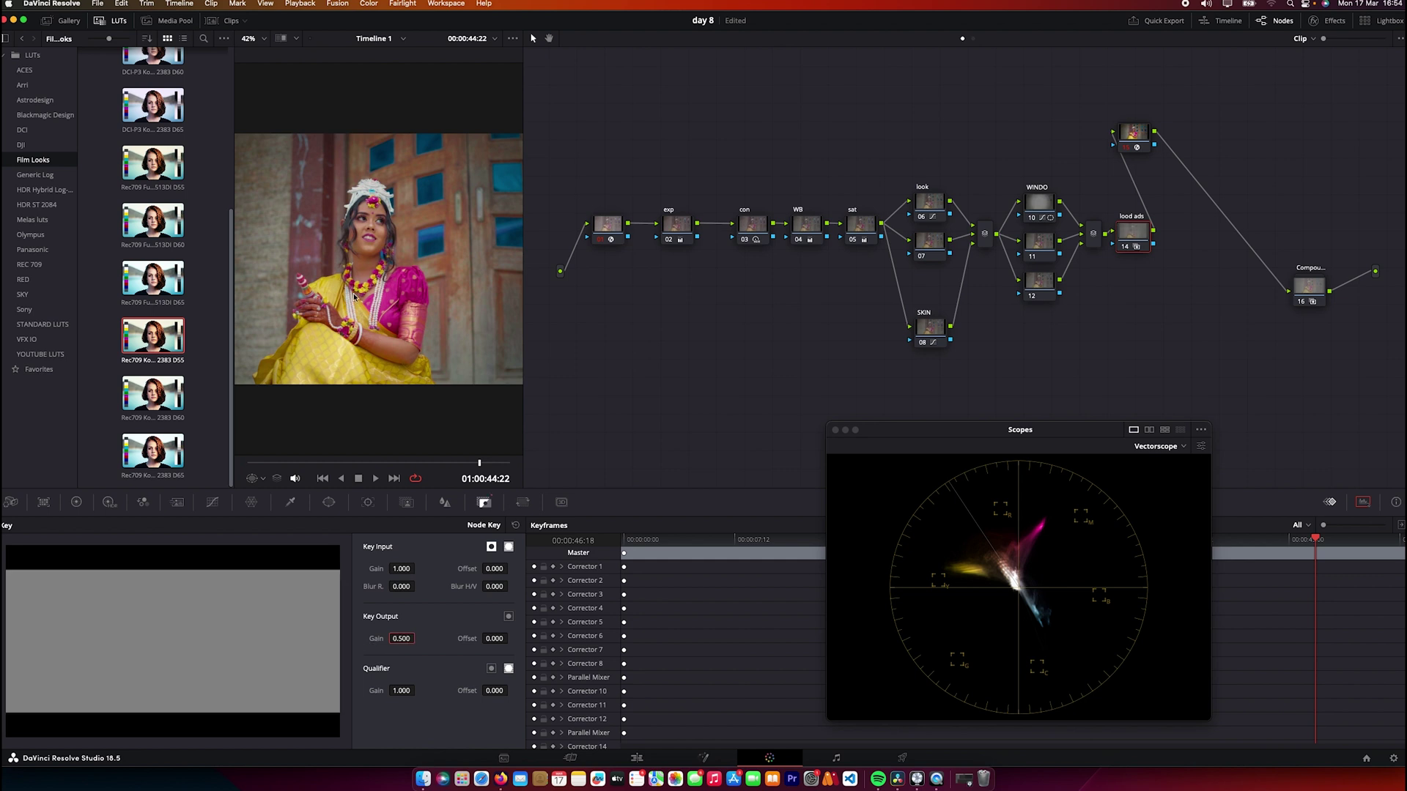
# Apply the 3333_1.day 7_25fps LUT from STANDARD LUTS to the lood ads node and compare the node off and on
pyautogui.click(33, 327)
pyautogui.scroll(5, 152, 220)
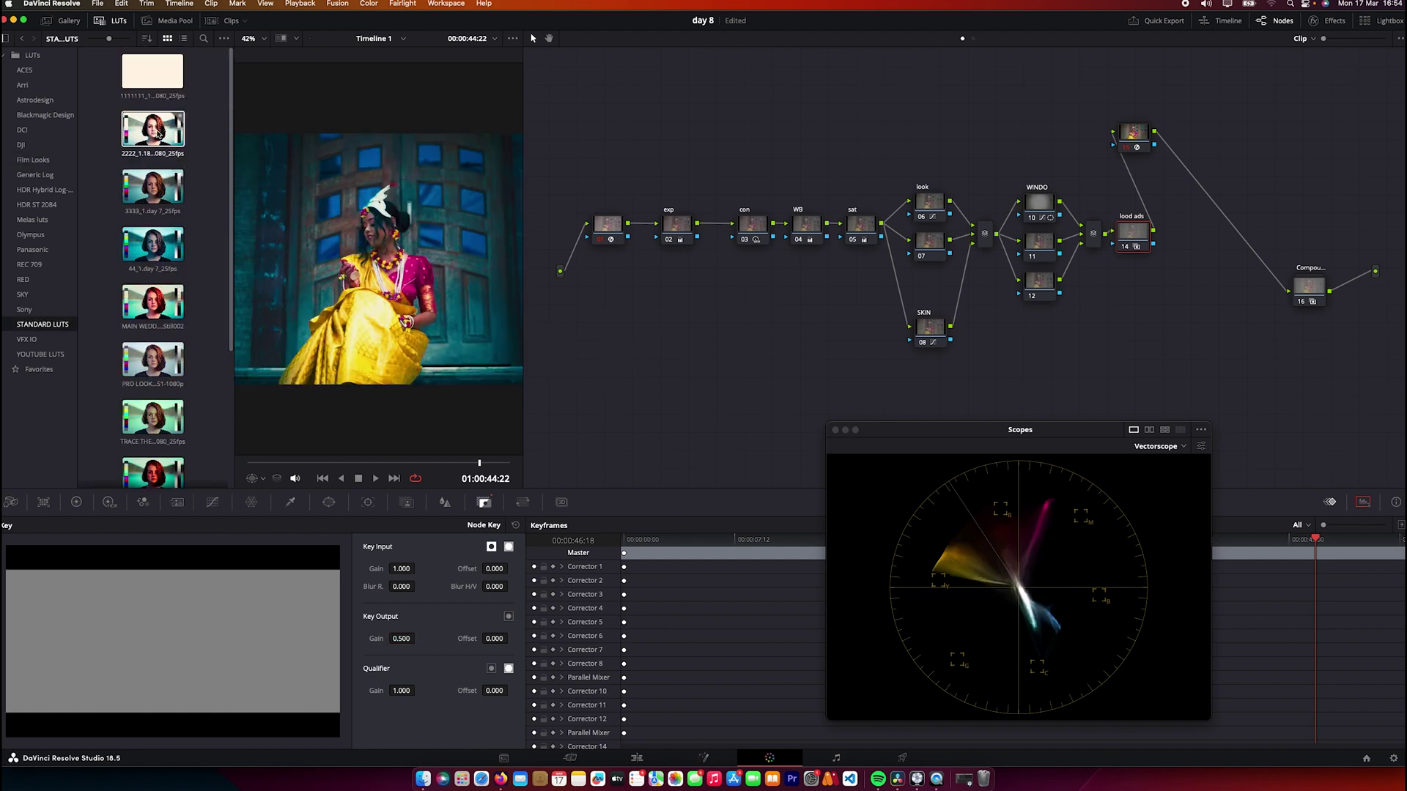
pyautogui.click(149, 192)
pyautogui.doubleClick(149, 192)
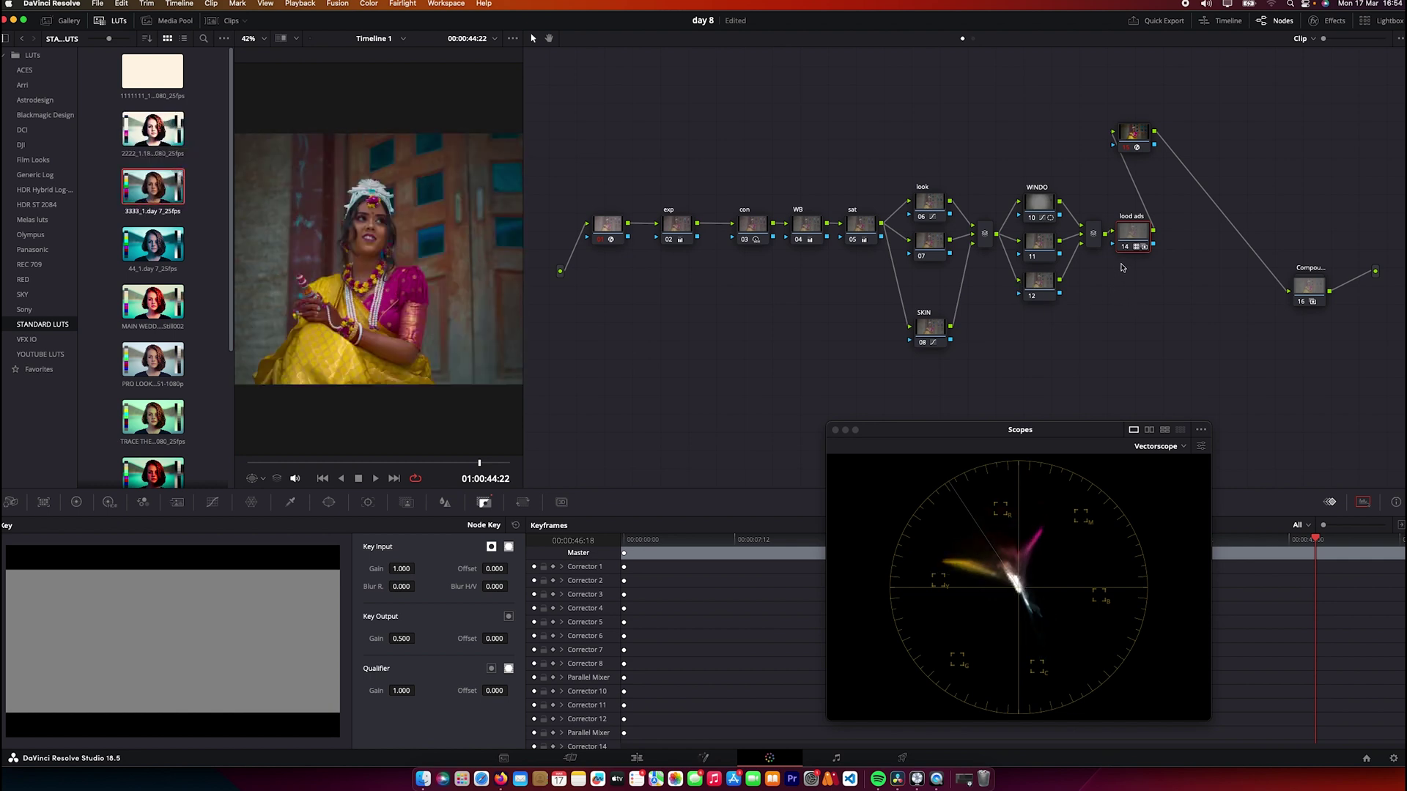
pyautogui.click(1125, 249)
pyautogui.click(1125, 249)
# Try the 44_1.day 7, MAIN WEDDINF and PRO LOOK LUTs on the lood ads node, comparing the node off and on
pyautogui.click(143, 244)
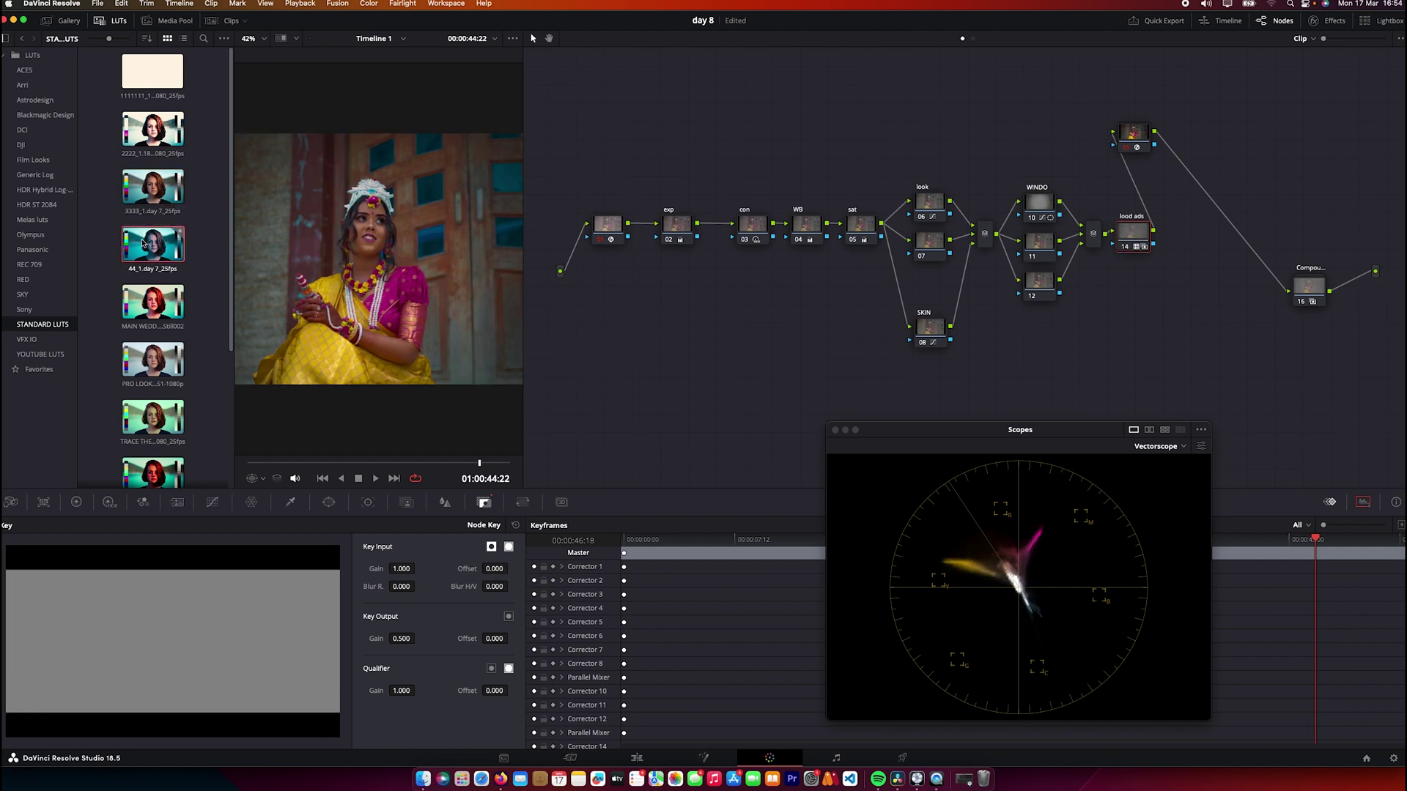
pyautogui.click(151, 297)
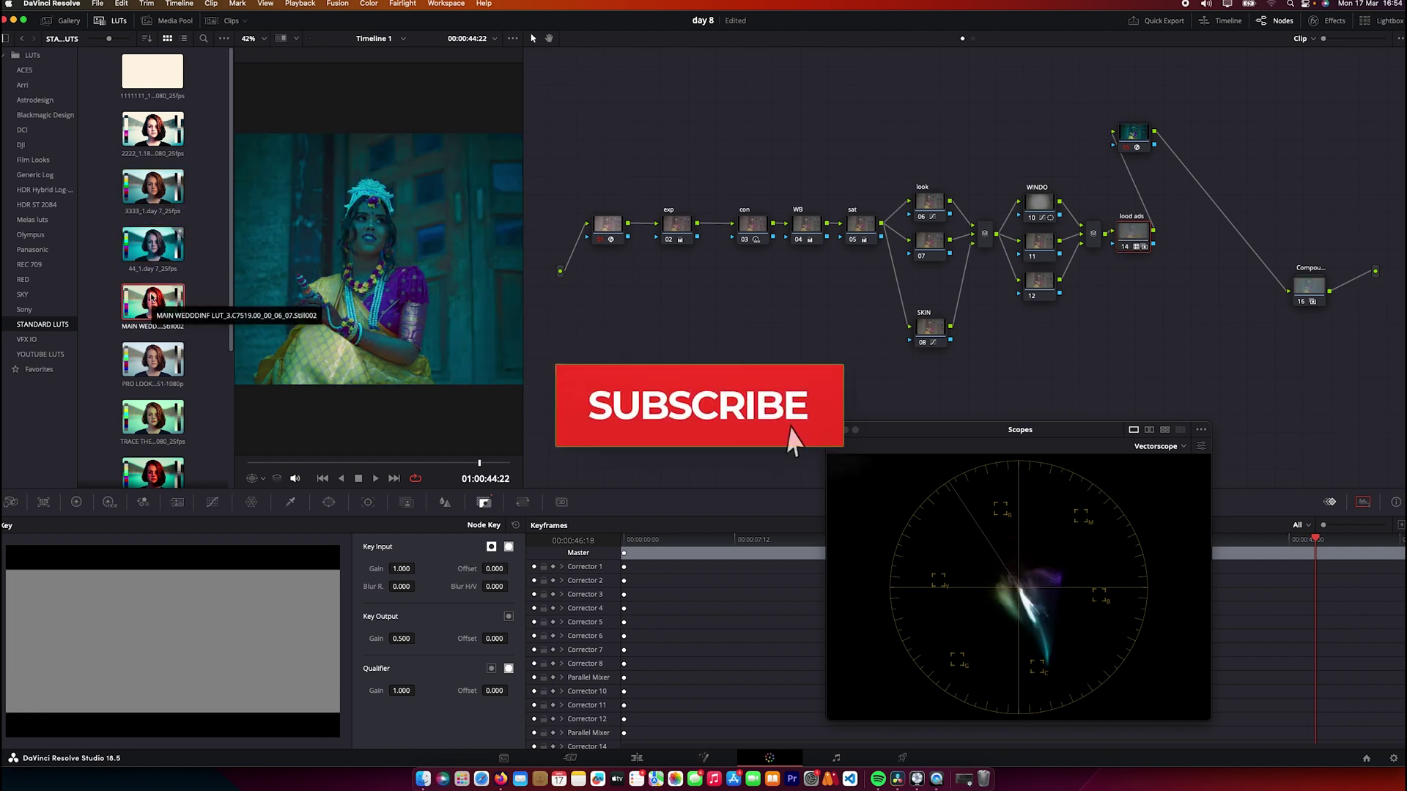
pyautogui.click(147, 364)
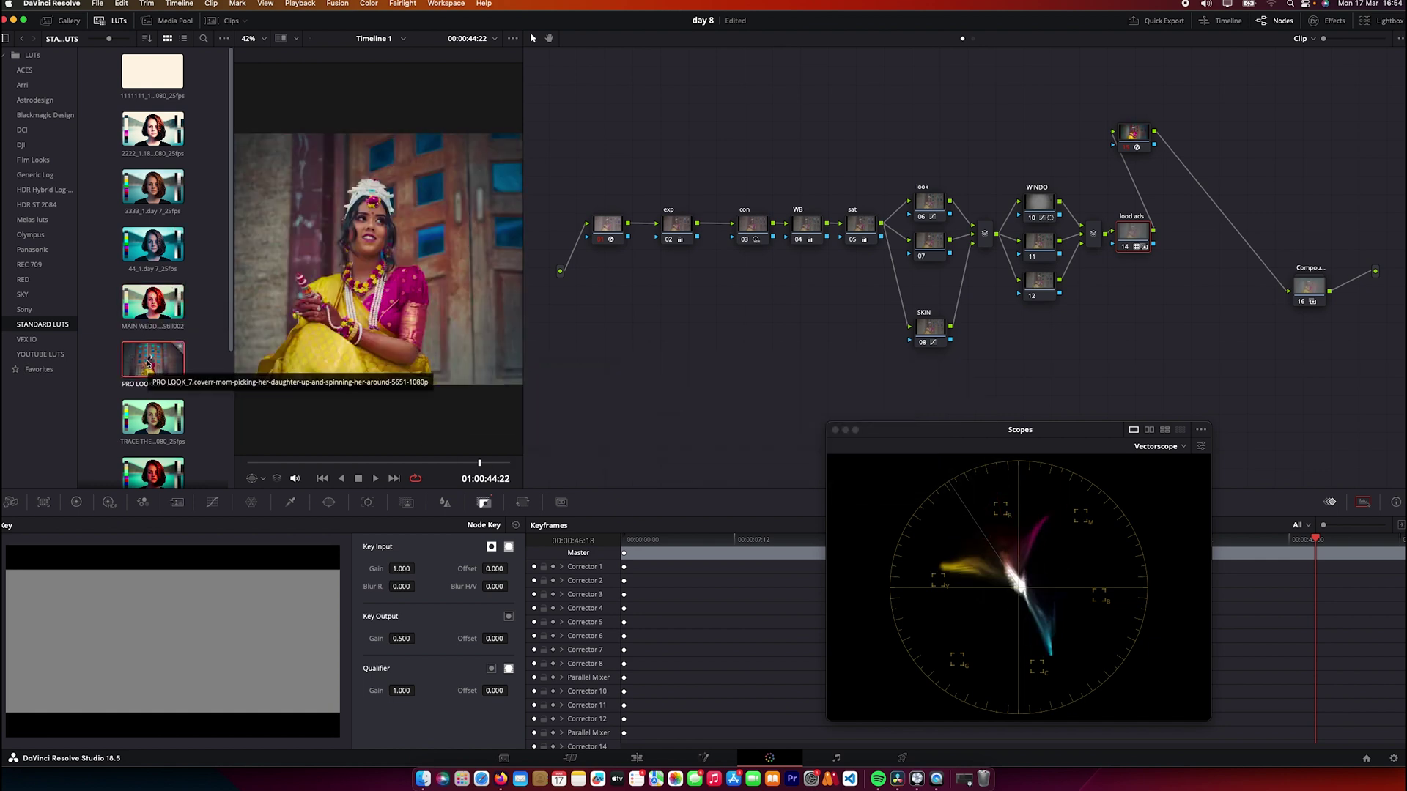
pyautogui.scroll(-2, 194, 396)
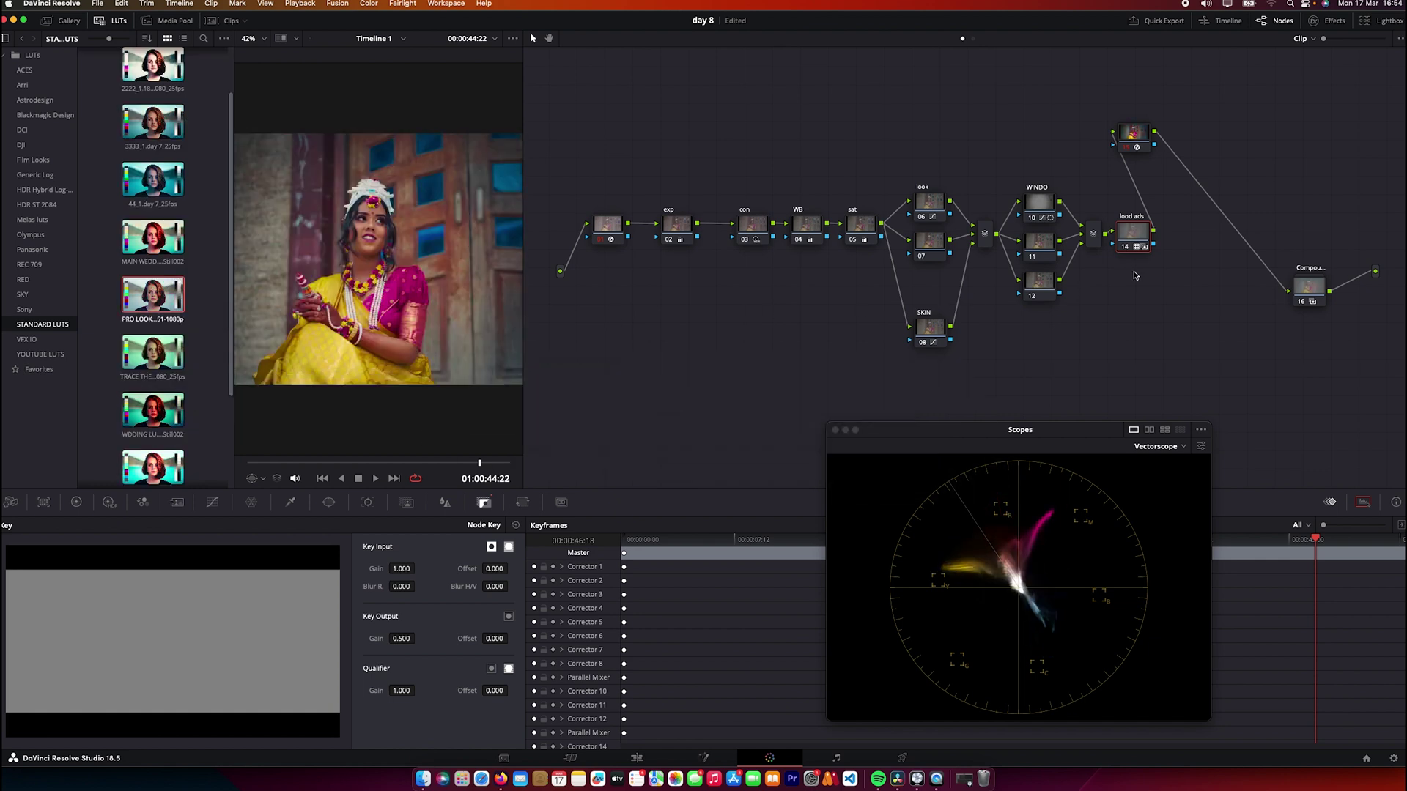
pyautogui.click(1125, 246)
pyautogui.click(1126, 247)
pyautogui.scroll(-3, 391, 271)
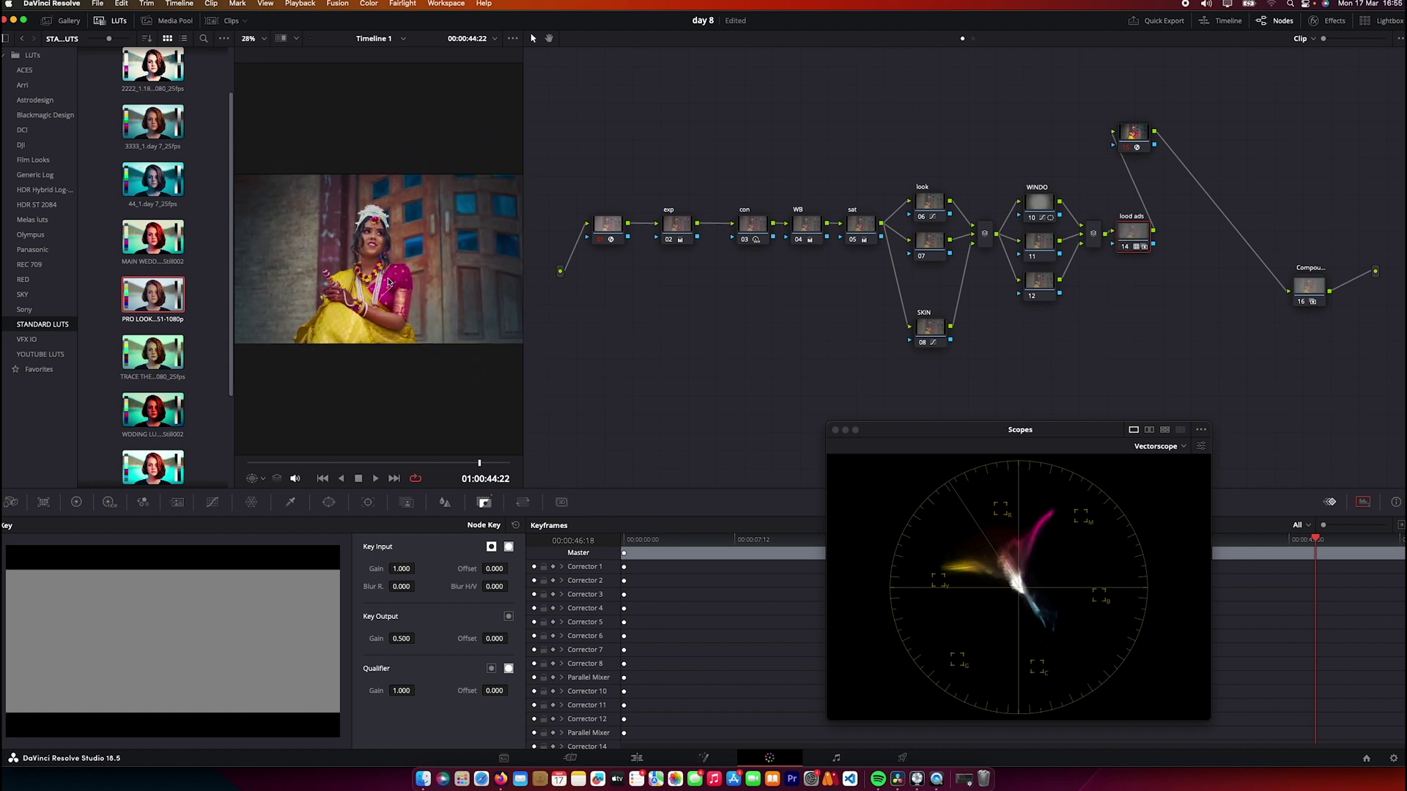
# Review other frames, then try the TRACE THE MOVIE LUT on the lood ads node at 01:00:40:03 and view it full screen
pyautogui.click(369, 466)
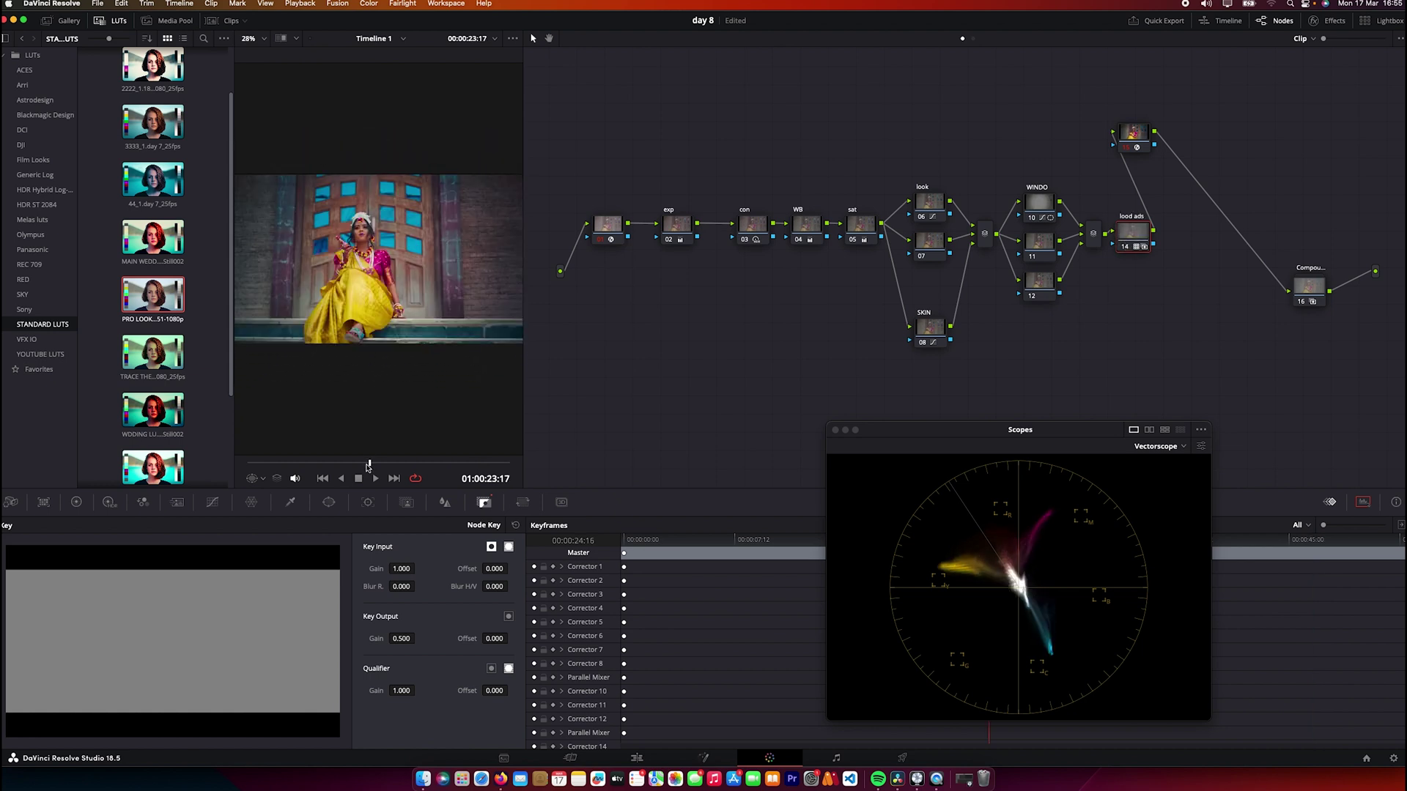
pyautogui.moveTo(339, 466); pyautogui.dragTo(309, 466)
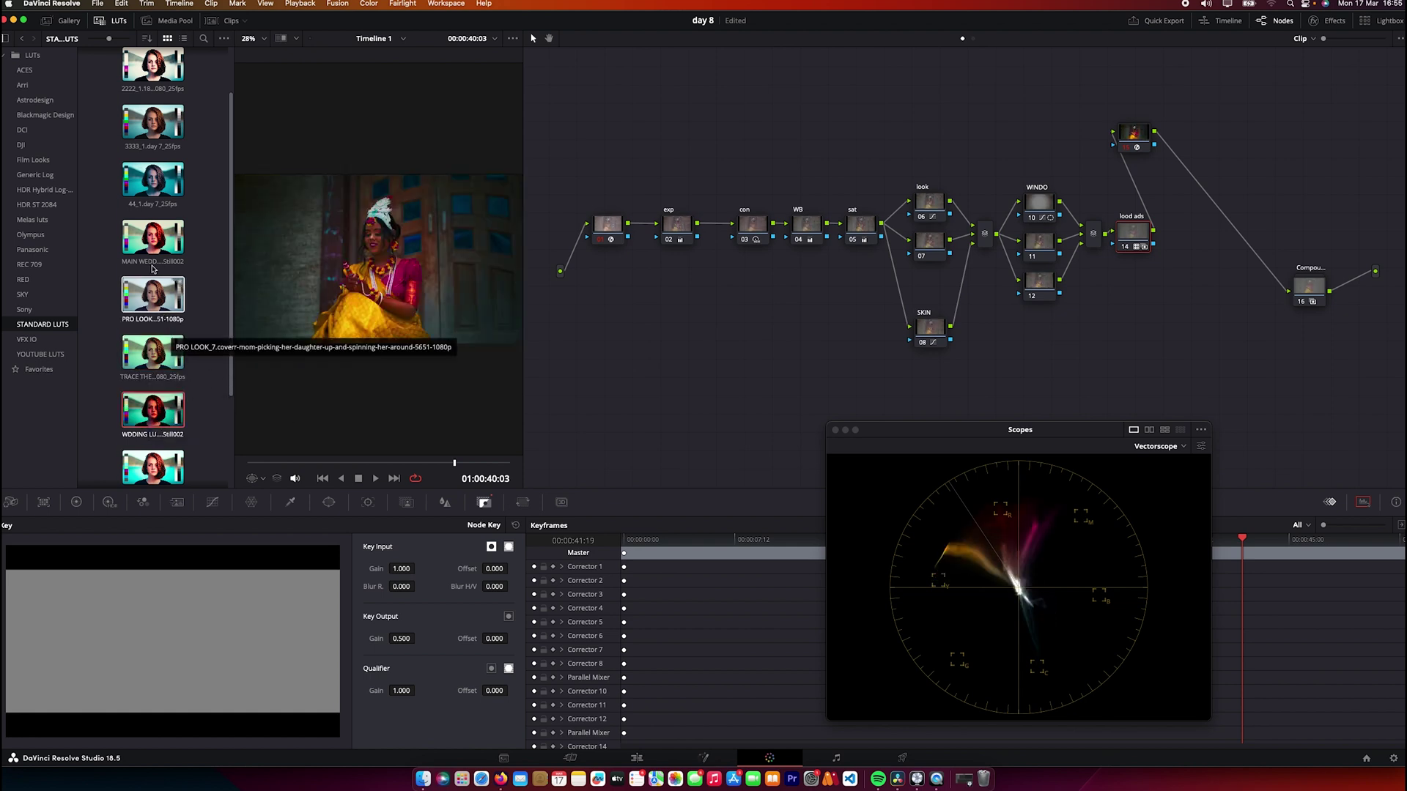
pyautogui.click(135, 352)
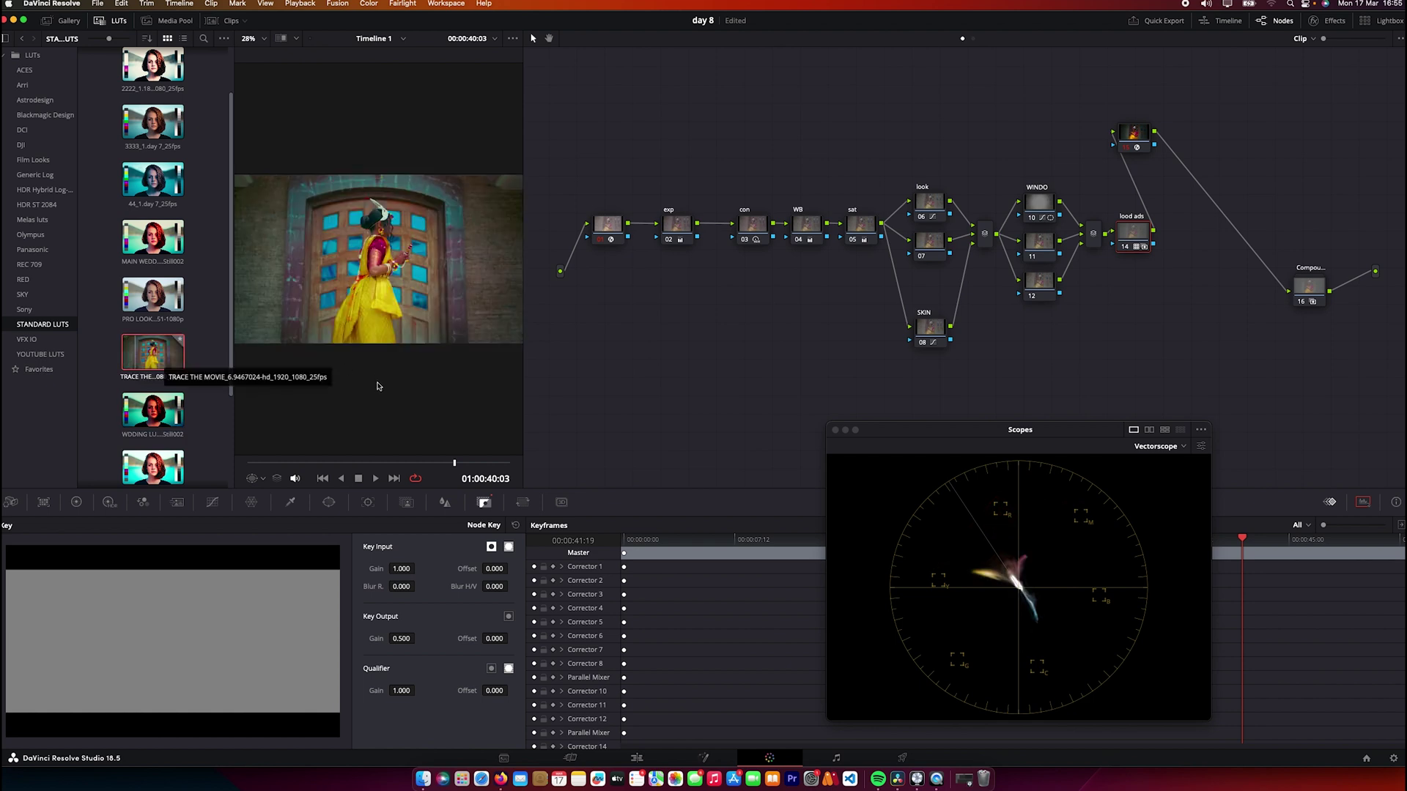
pyautogui.press('super+f')
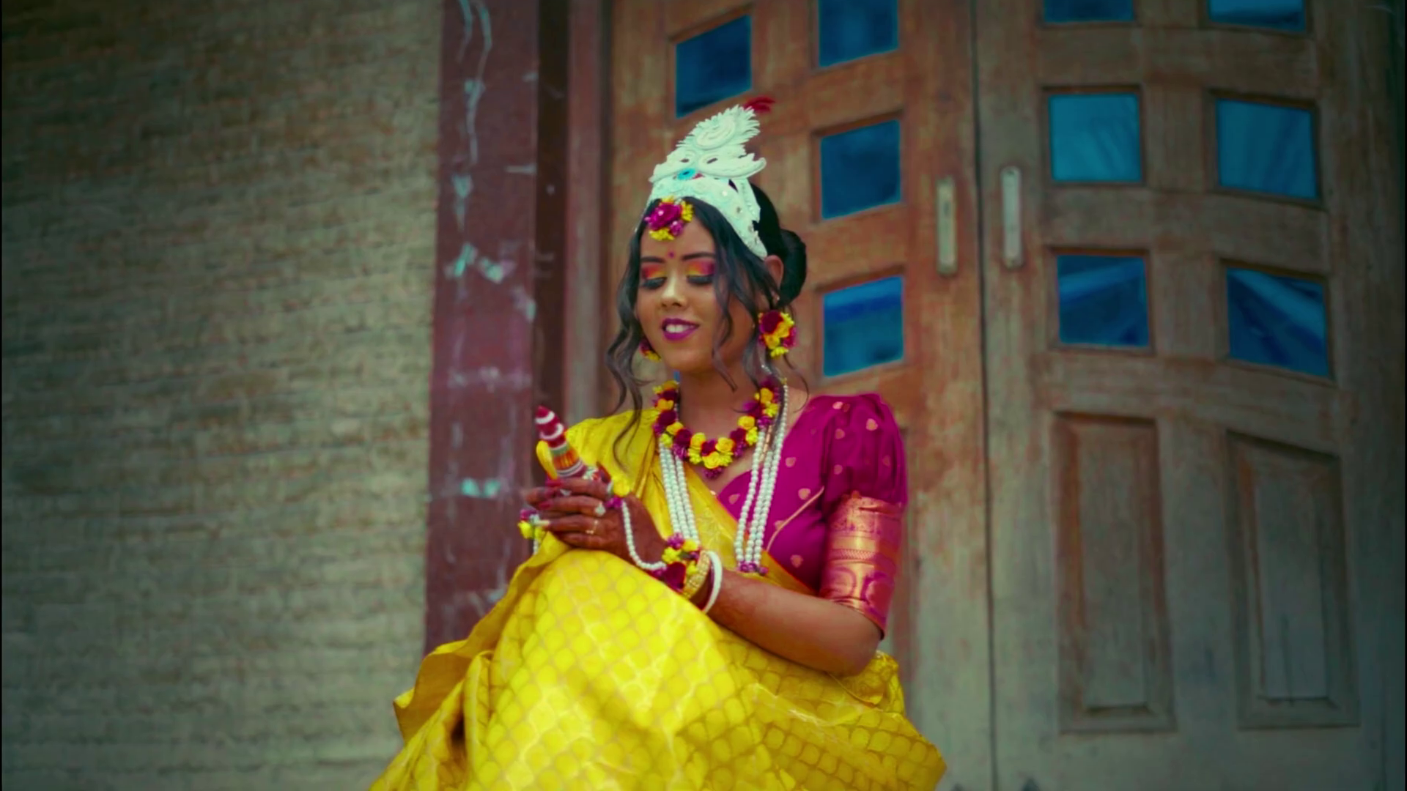
pyautogui.press('Escape')
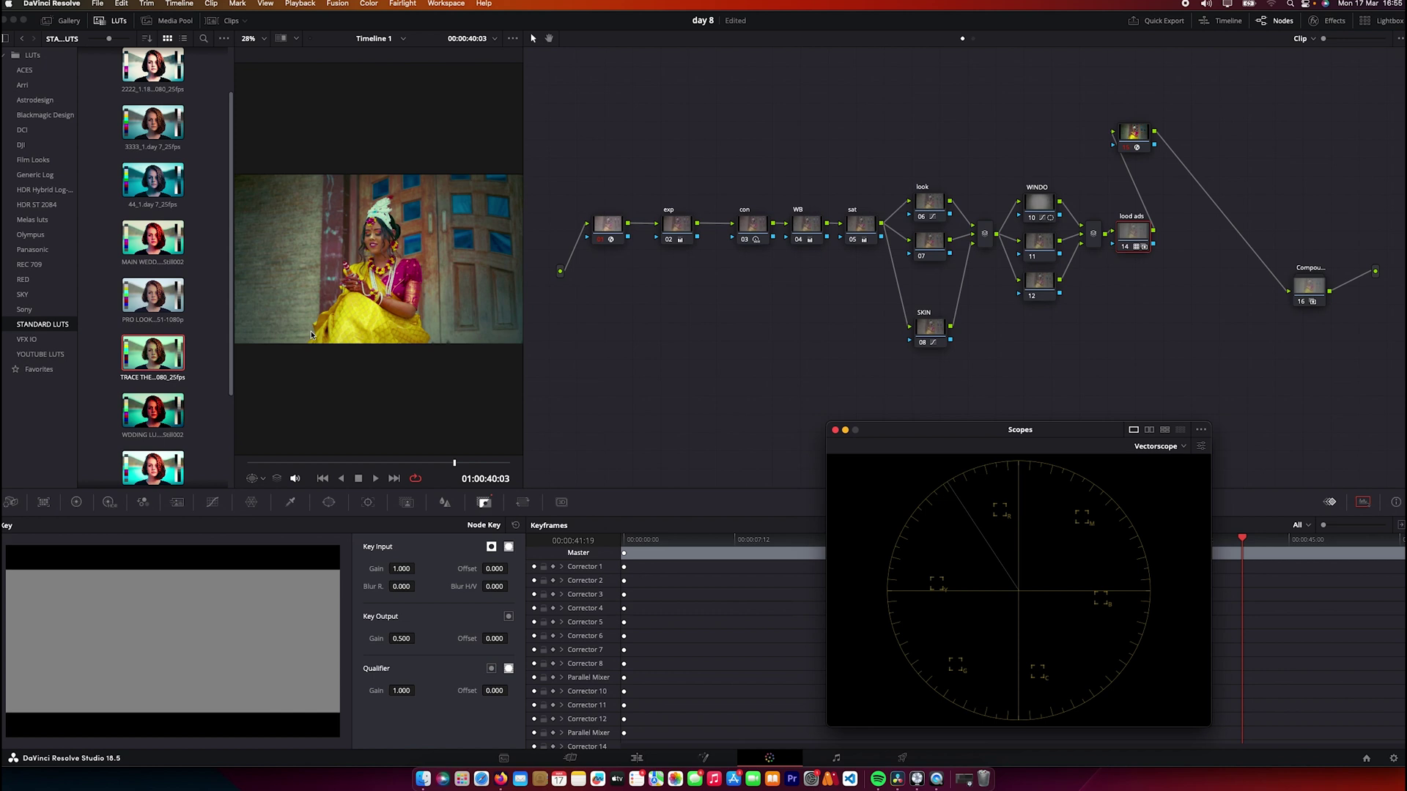
pyautogui.scroll(1, 154, 125)
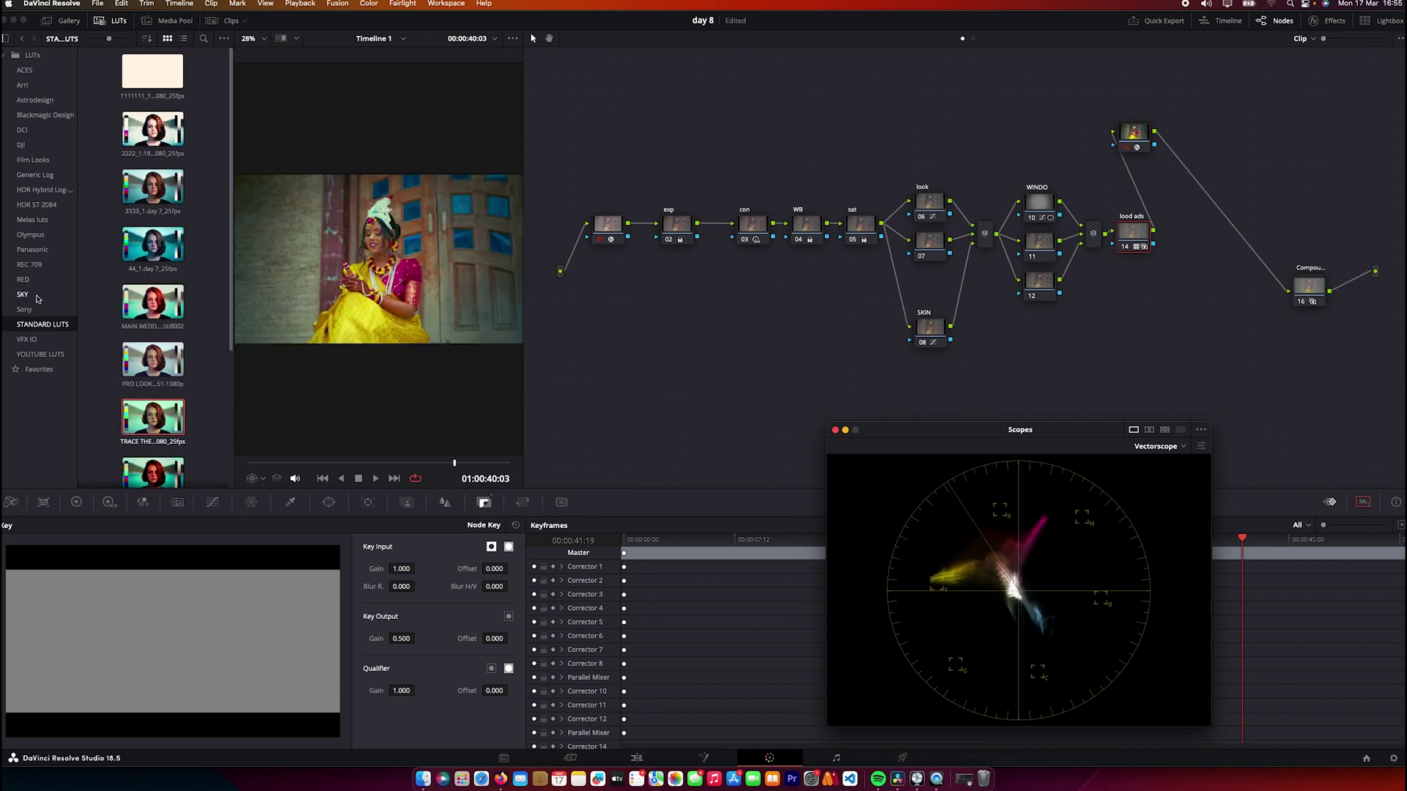
# Reapply the 3333_1.day 7_25fps LUT to the lood ads node and check the frame full screen
pyautogui.click(156, 181)
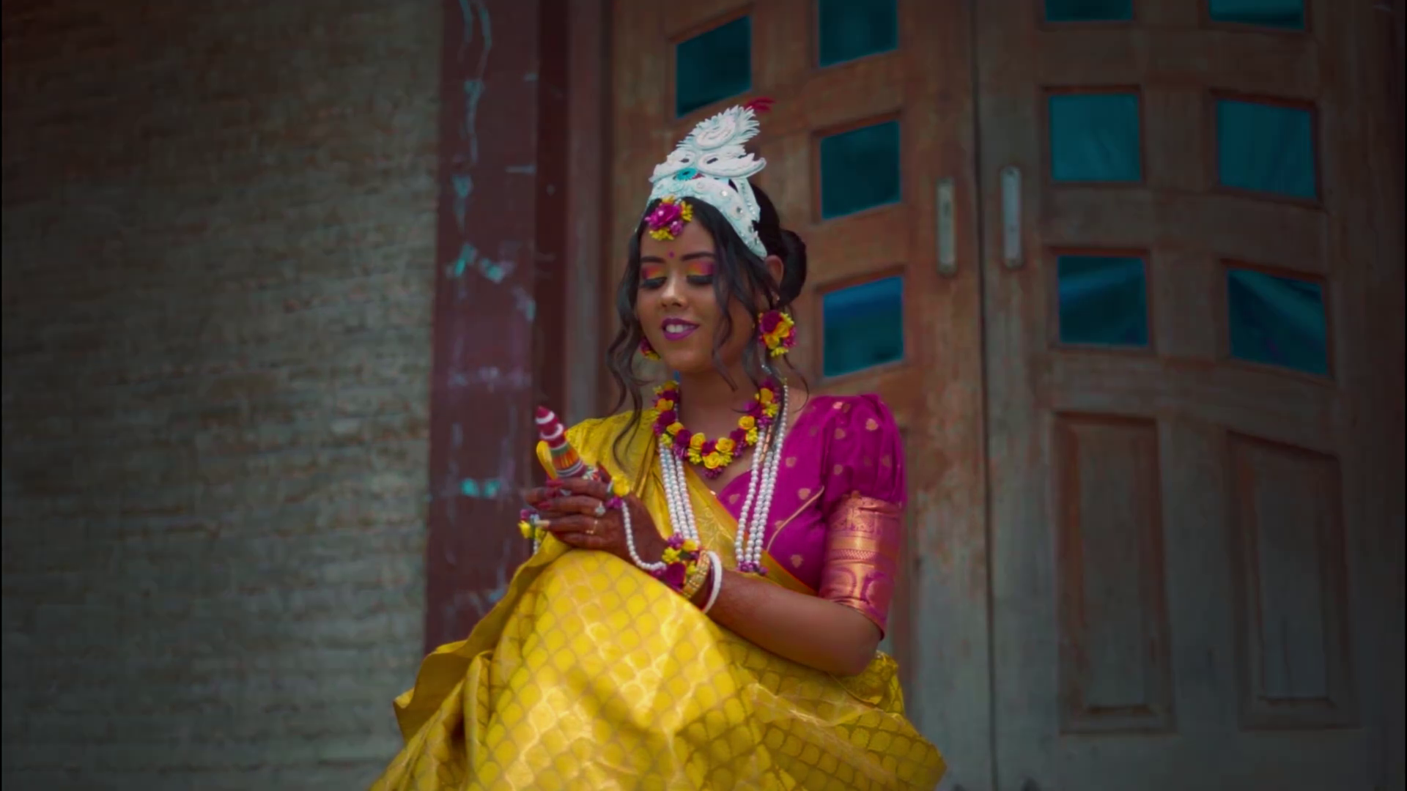
pyautogui.press('Escape')
pyautogui.press('Escape')
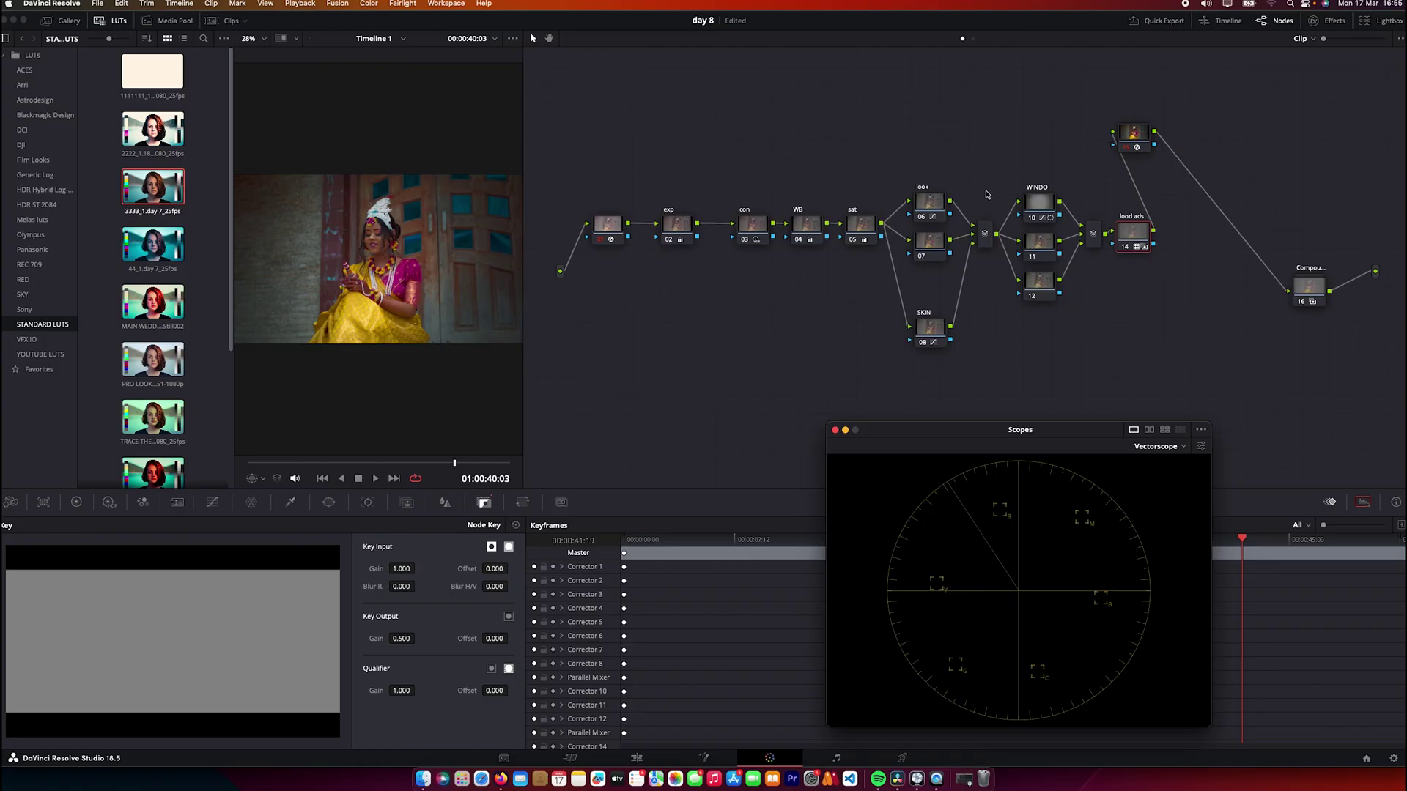
# Add an outside node to the WINDO node and show its primary color wheels
pyautogui.click(1037, 202)
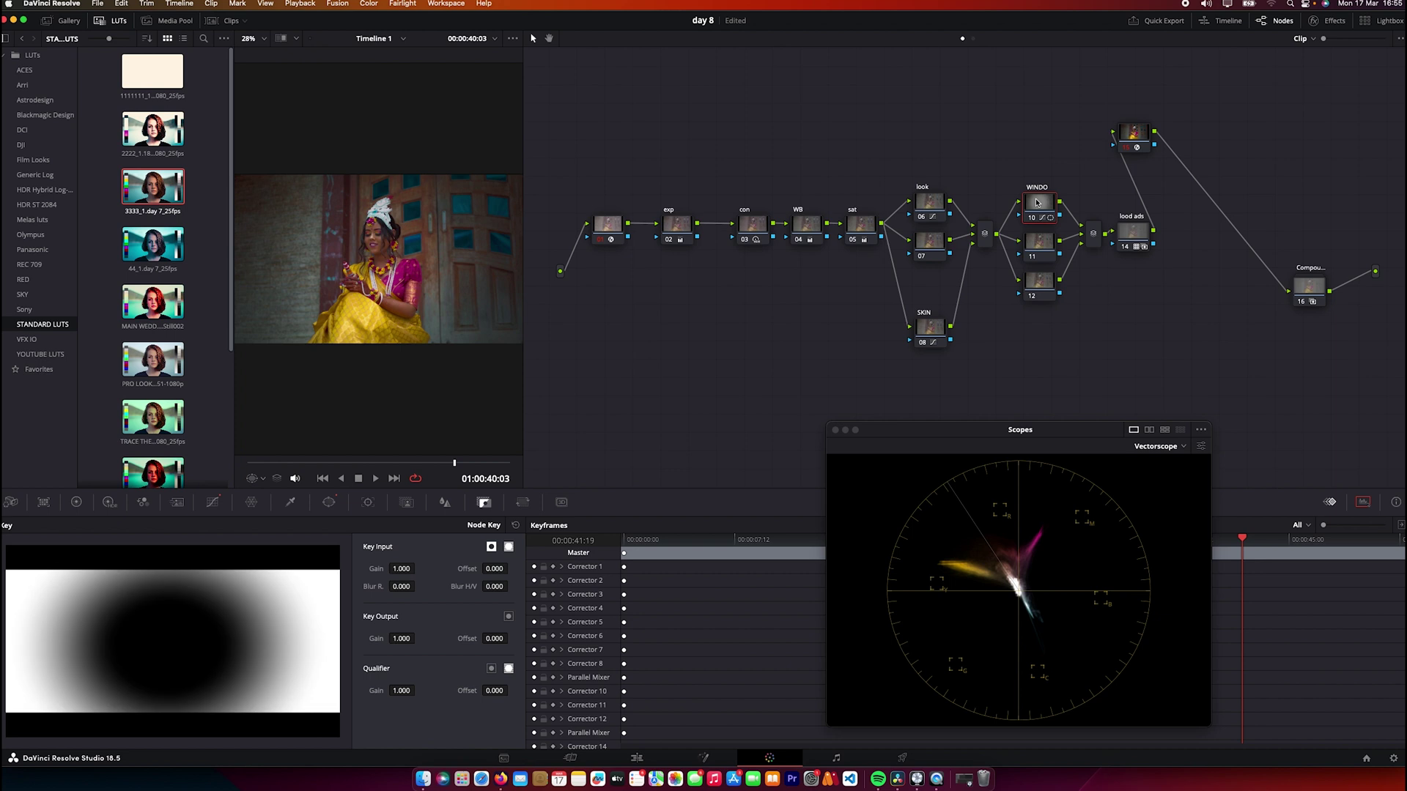
pyautogui.hotkey('alt', 'o')
pyautogui.click(76, 502)
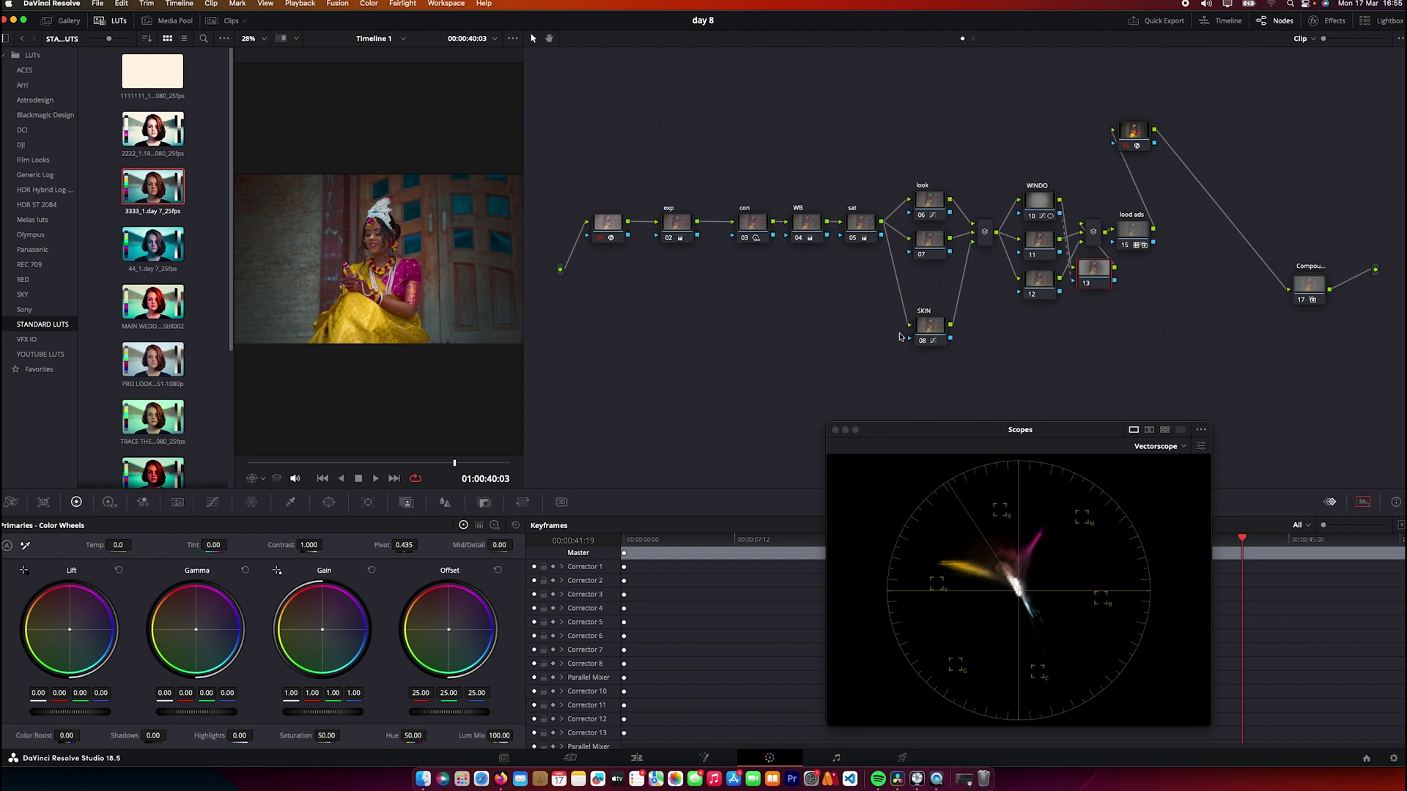
# Set the outside node's gamma to Linear, raise its Gain to 1.39 and check the brightened subject full screen
pyautogui.rightClick(1087, 270)
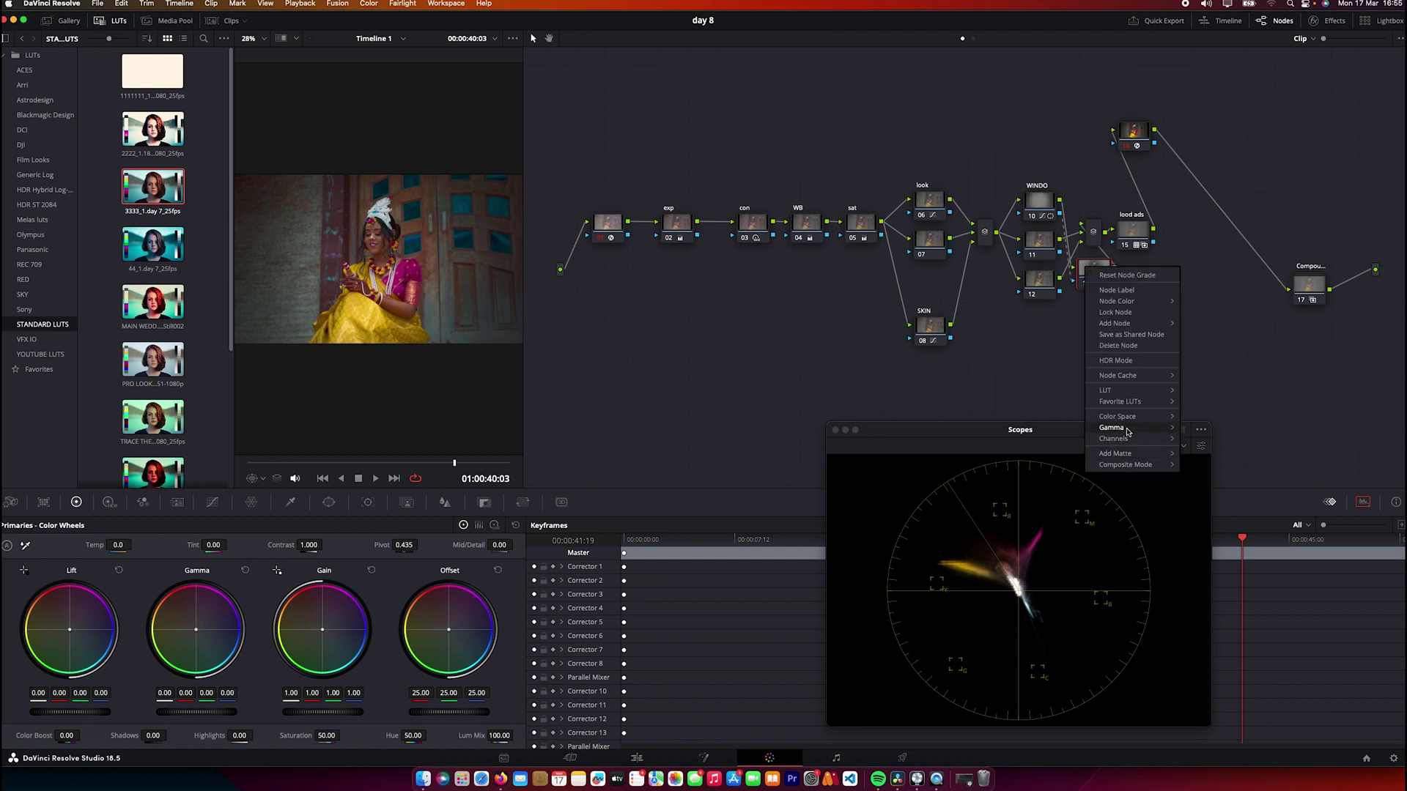
pyautogui.moveTo(1128, 433)
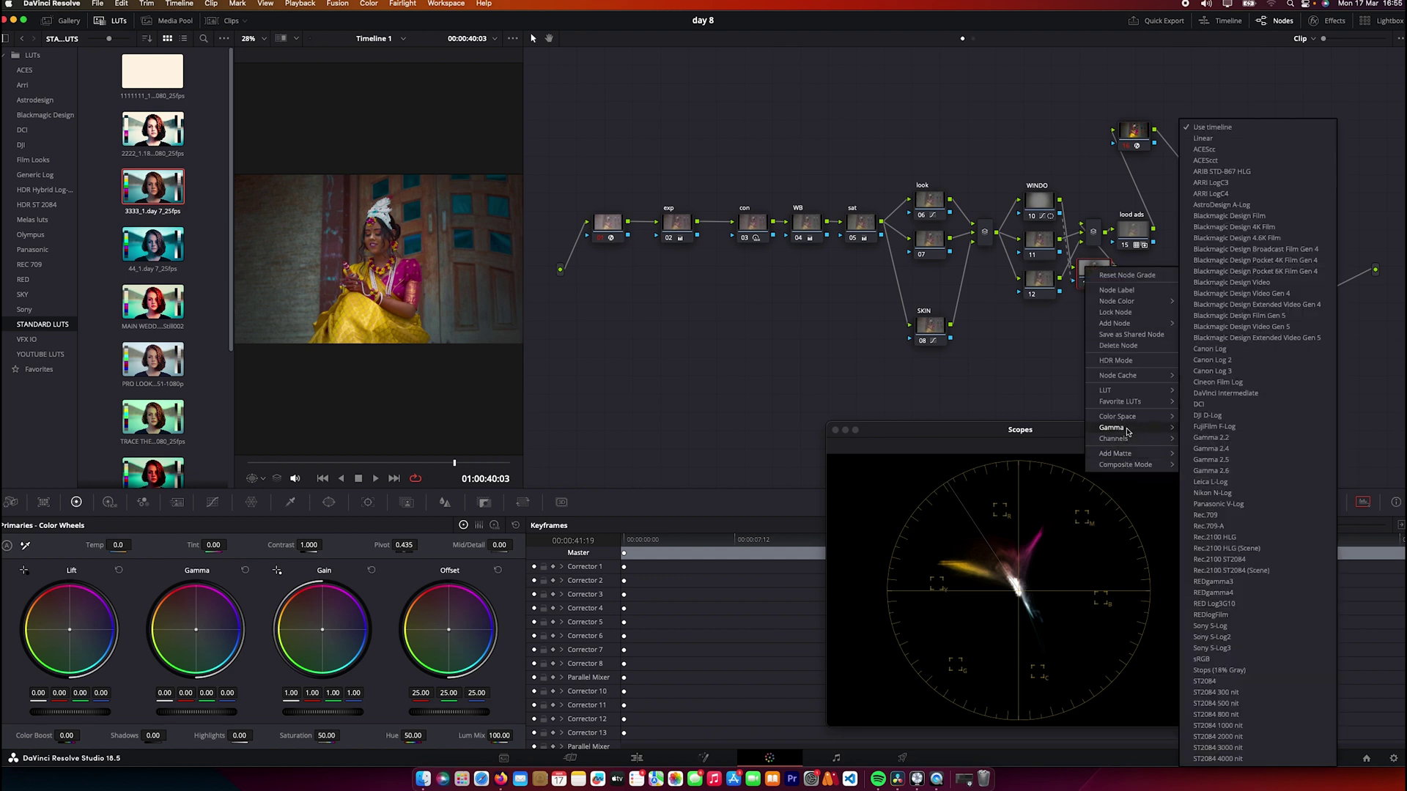
pyautogui.click(1224, 141)
pyautogui.moveTo(323, 711); pyautogui.dragTo(374, 711)
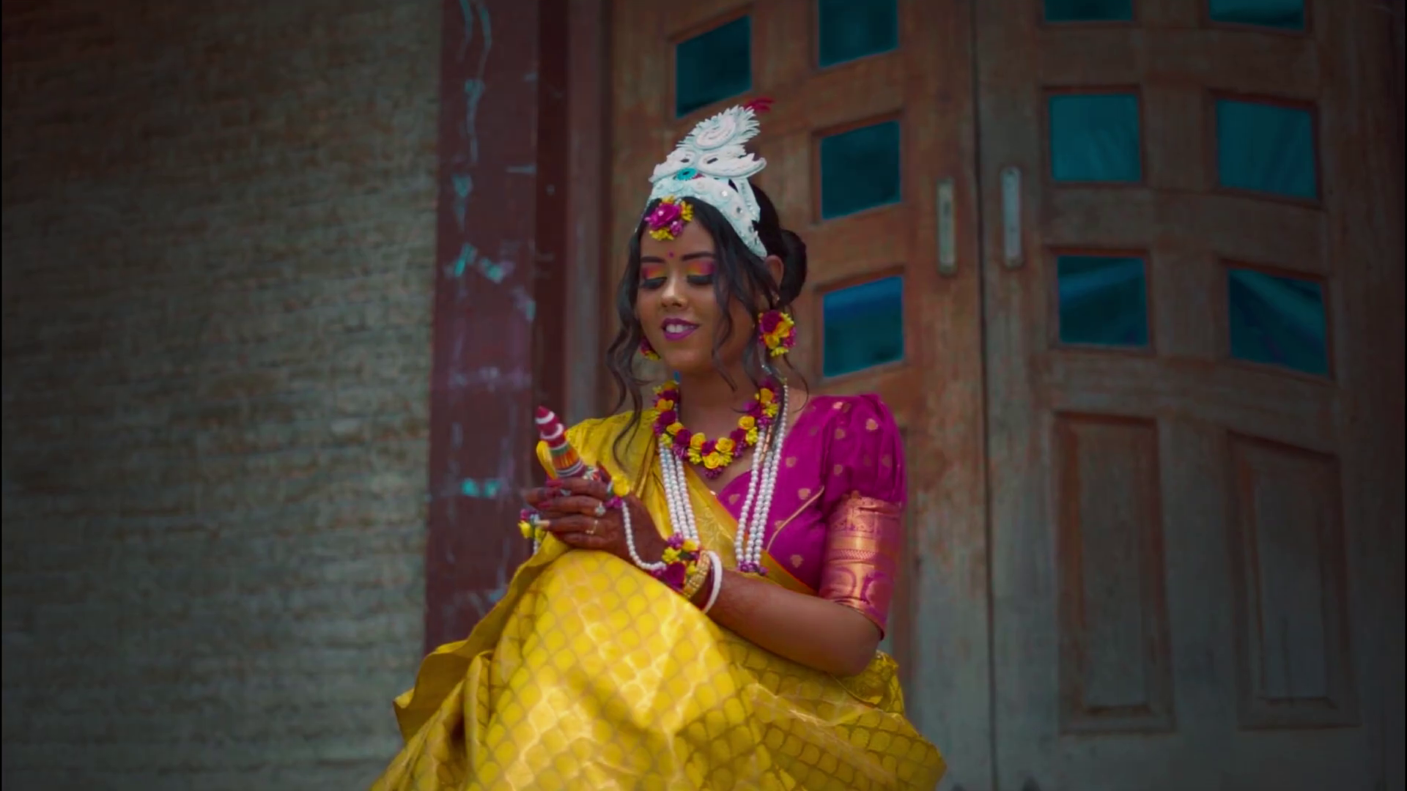
pyautogui.press('Escape')
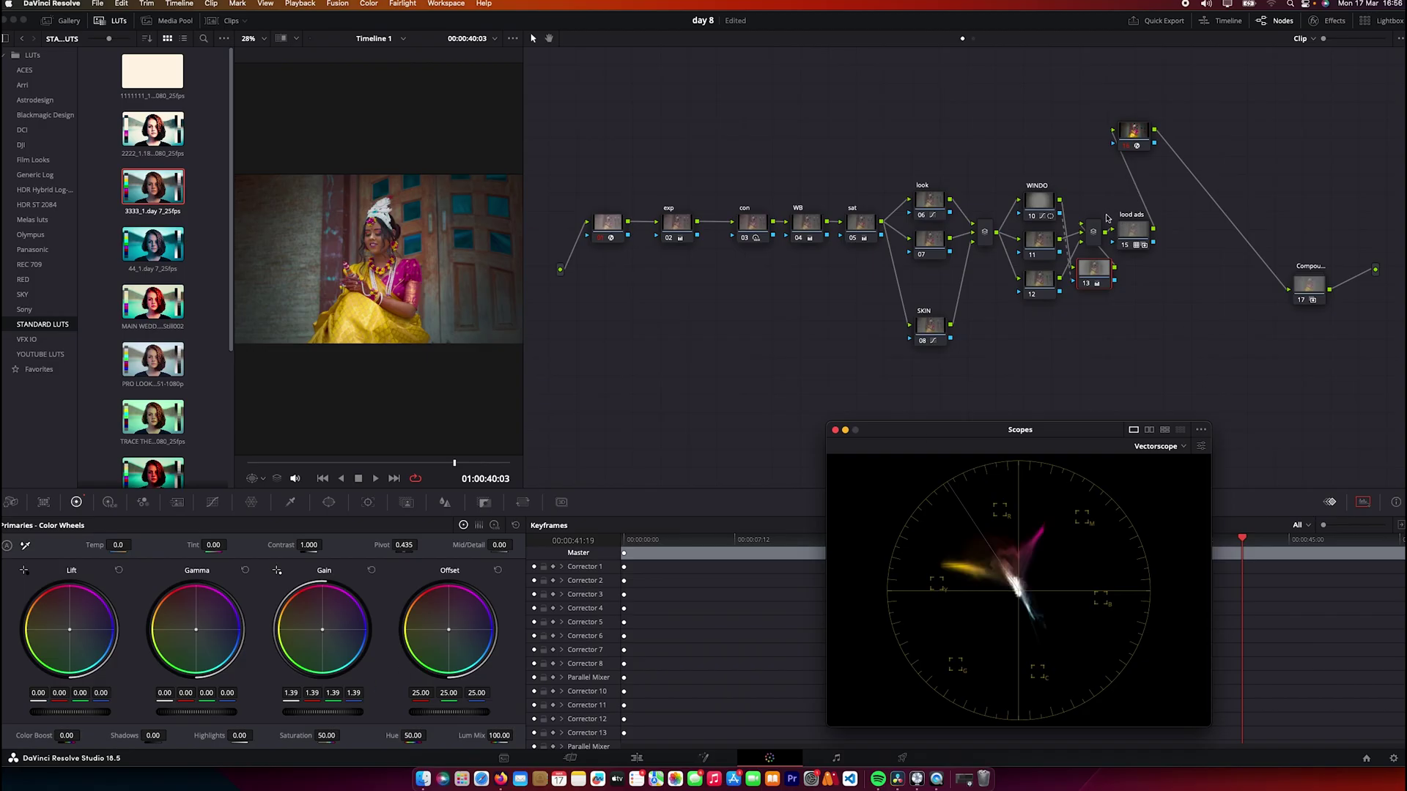
# Reposition the unlabeled node between lood ads and the compound node in line with the tree, reselect lood ads and hide the LUT library
pyautogui.click(1129, 228)
pyautogui.moveTo(1133, 132); pyautogui.dragTo(1215, 217)
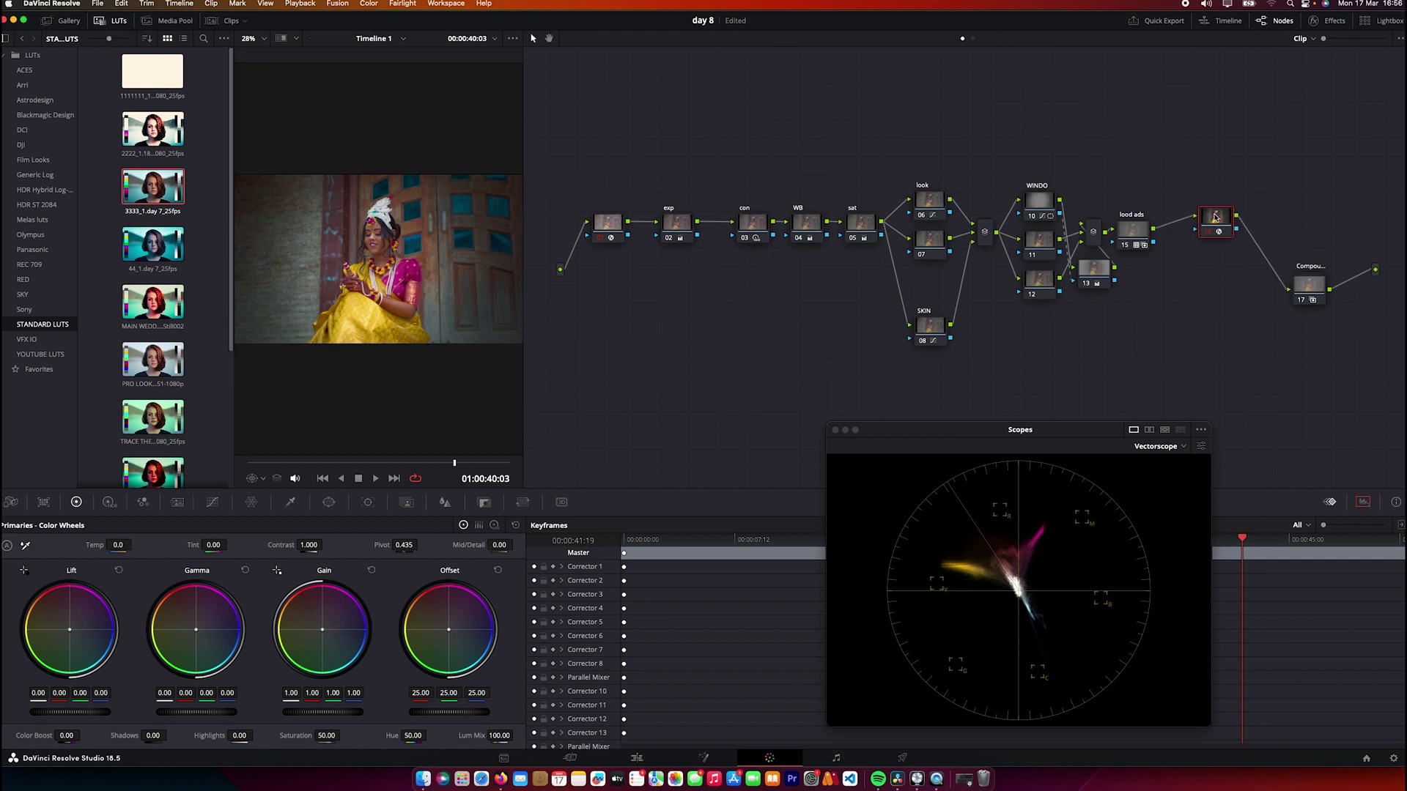
pyautogui.click(1135, 235)
pyautogui.click(114, 21)
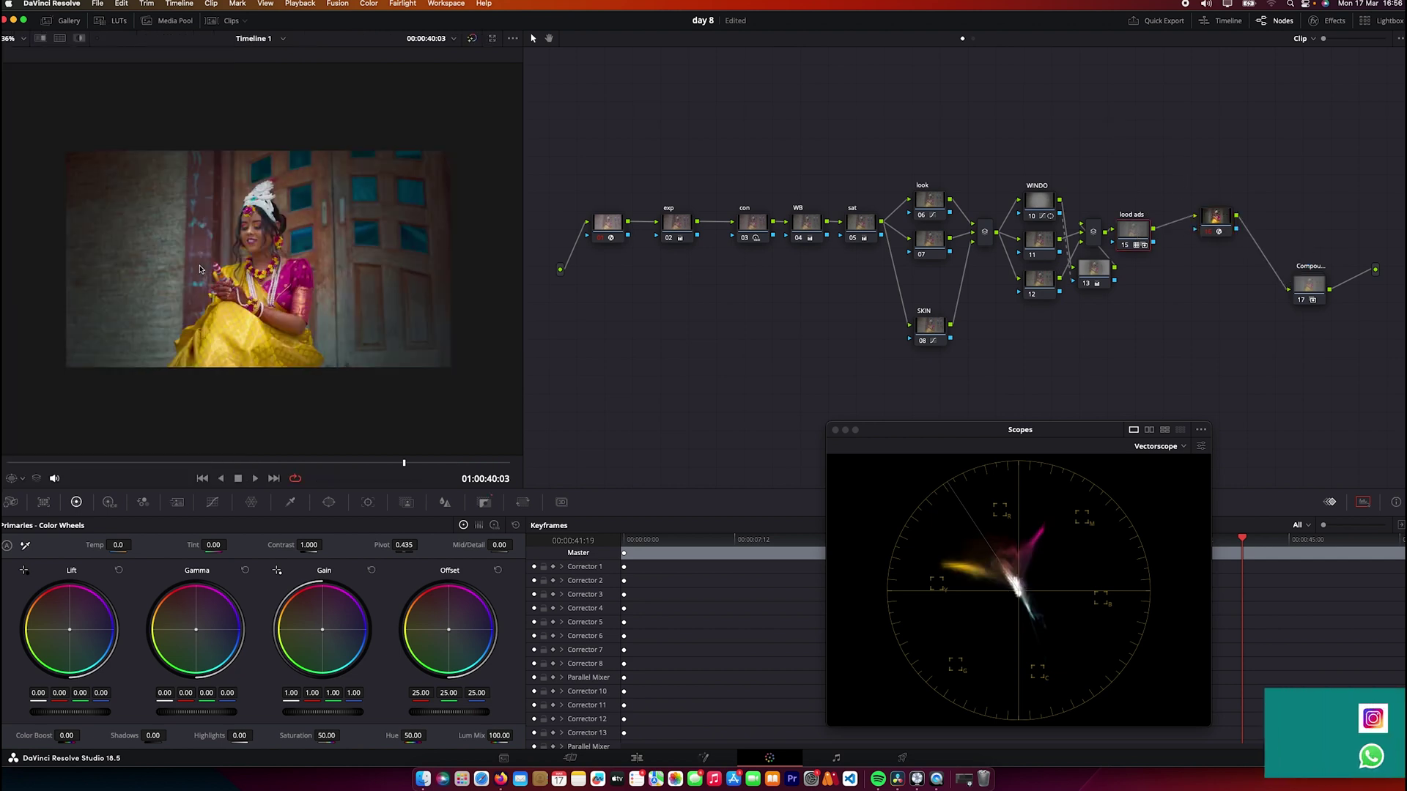
# Review the grade at 01:00:20:02 and full screen at 01:00:06:17 with the viewer enlarged
pyautogui.scroll(3, 199, 269)
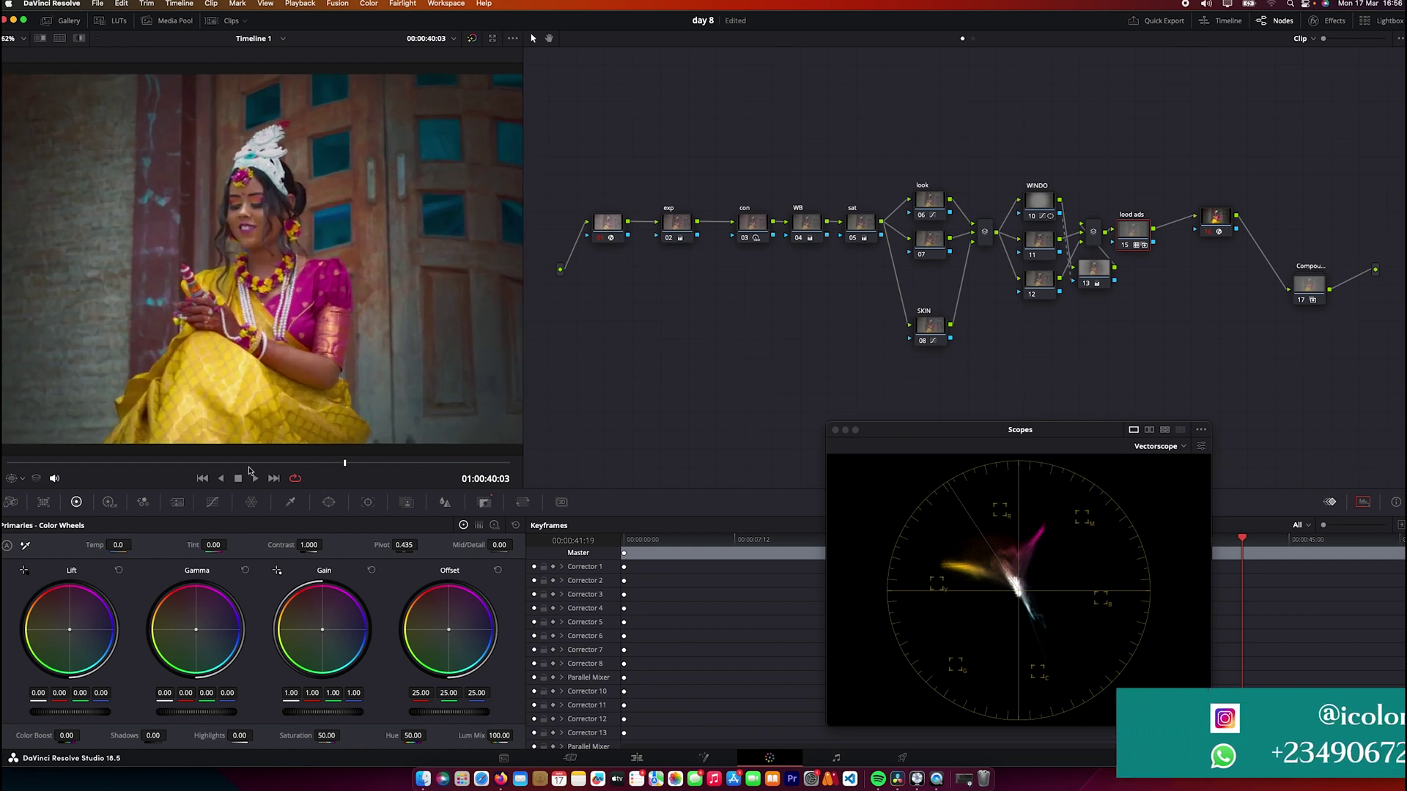
pyautogui.click(206, 464)
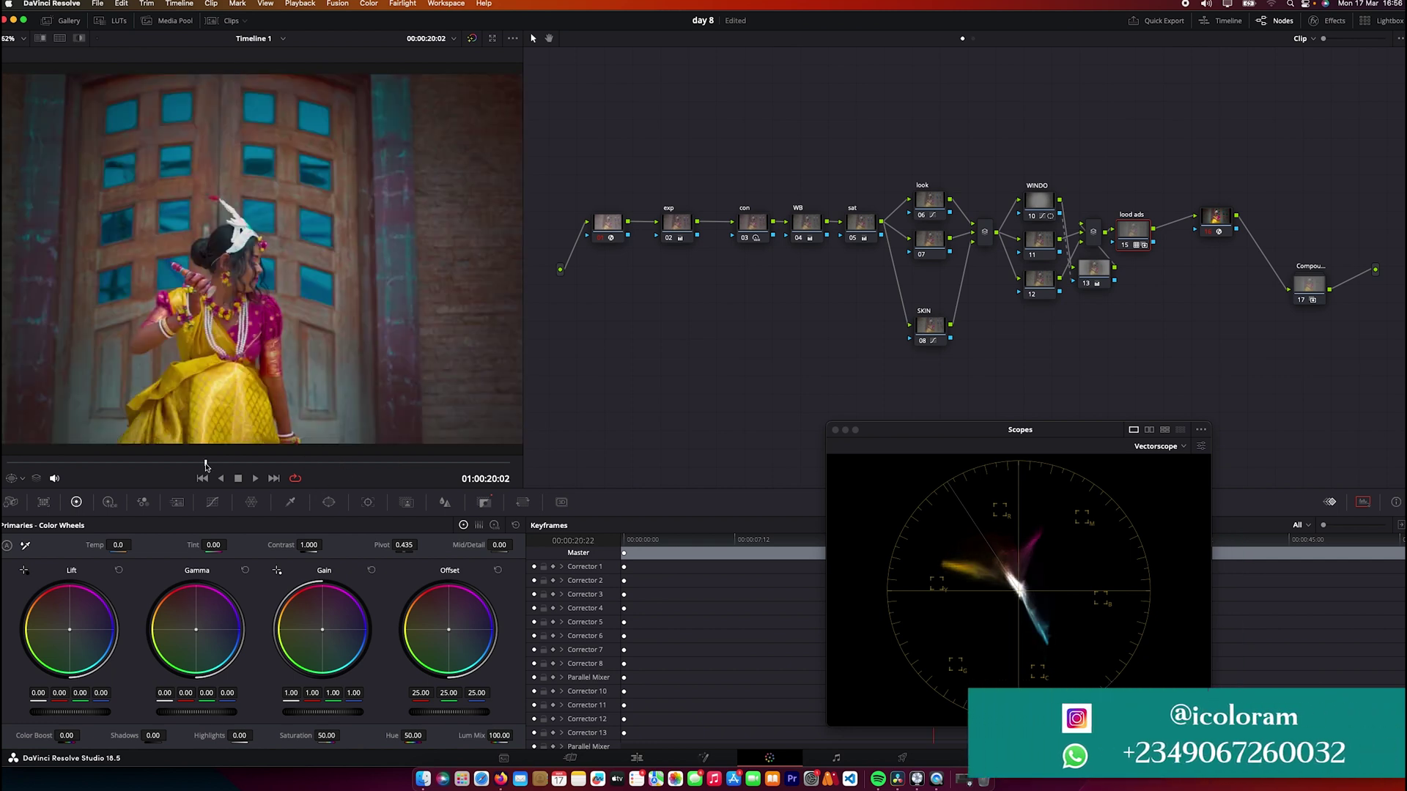
pyautogui.click(73, 458)
pyautogui.press('super+f')
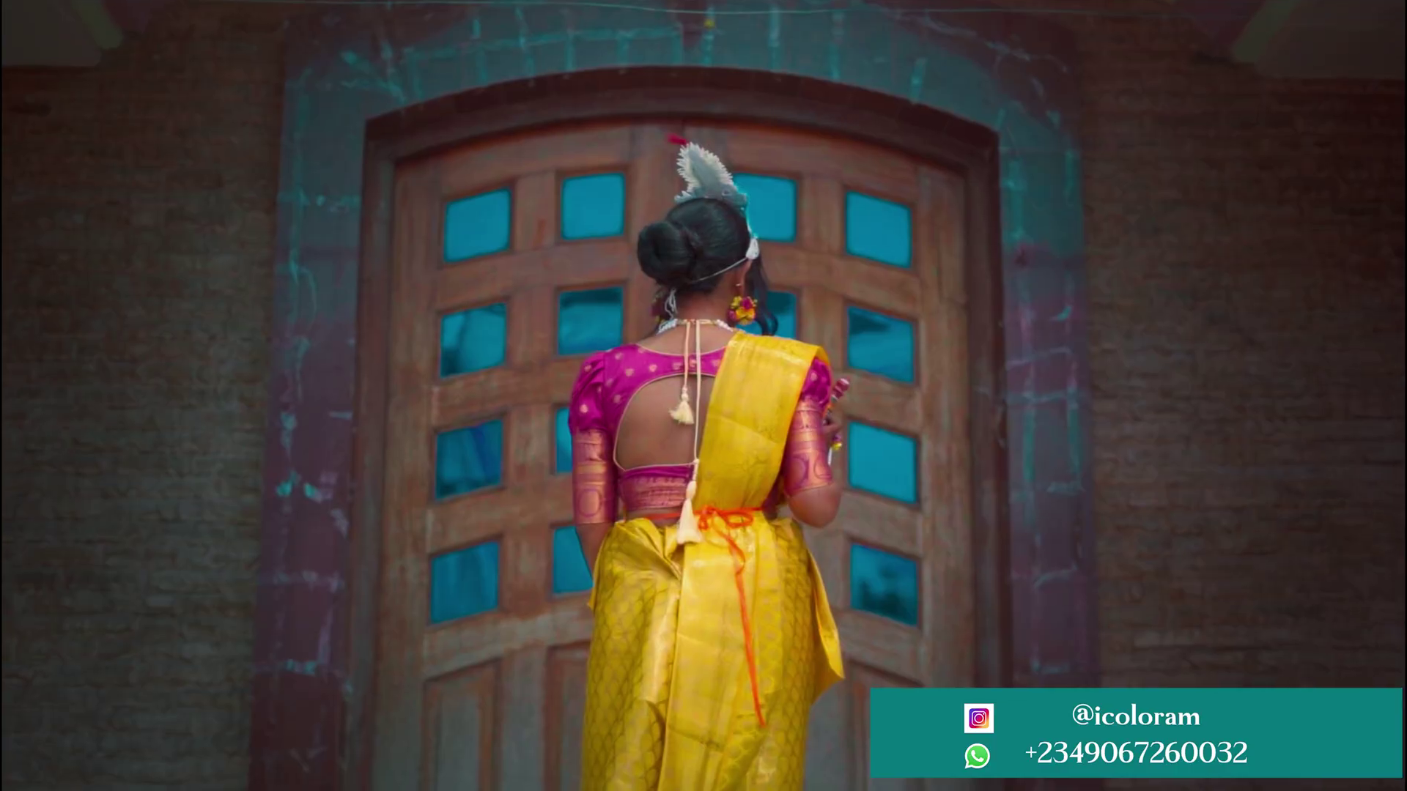
pyautogui.press('Escape')
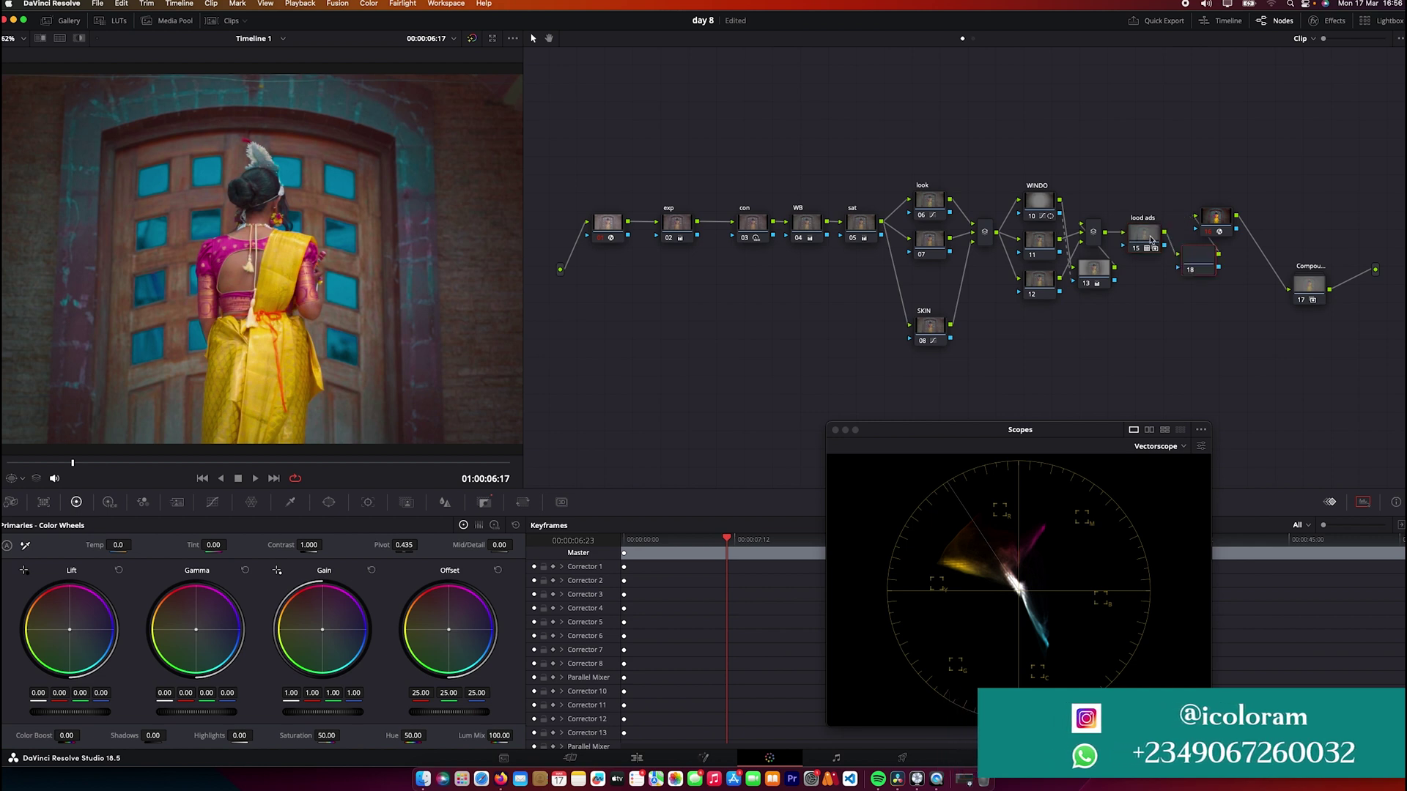
# Add a node after lood ads, place it below the start of the tree, and lower the unlabeled node feeding the compound node
pyautogui.hotkey('alt', 'o')
pyautogui.moveTo(636, 359); pyautogui.dragTo(632, 343)
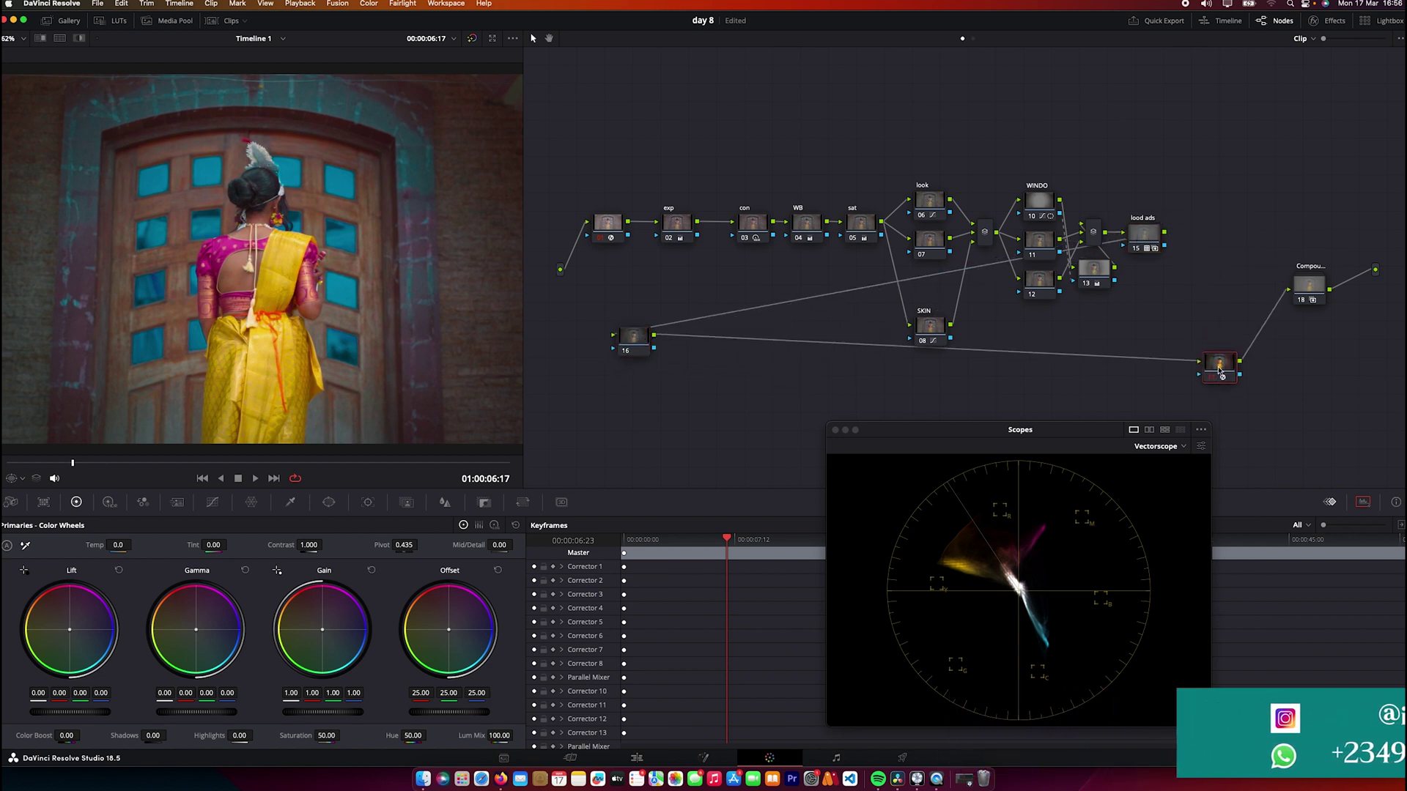
pyautogui.moveTo(1217, 219); pyautogui.dragTo(1207, 384)
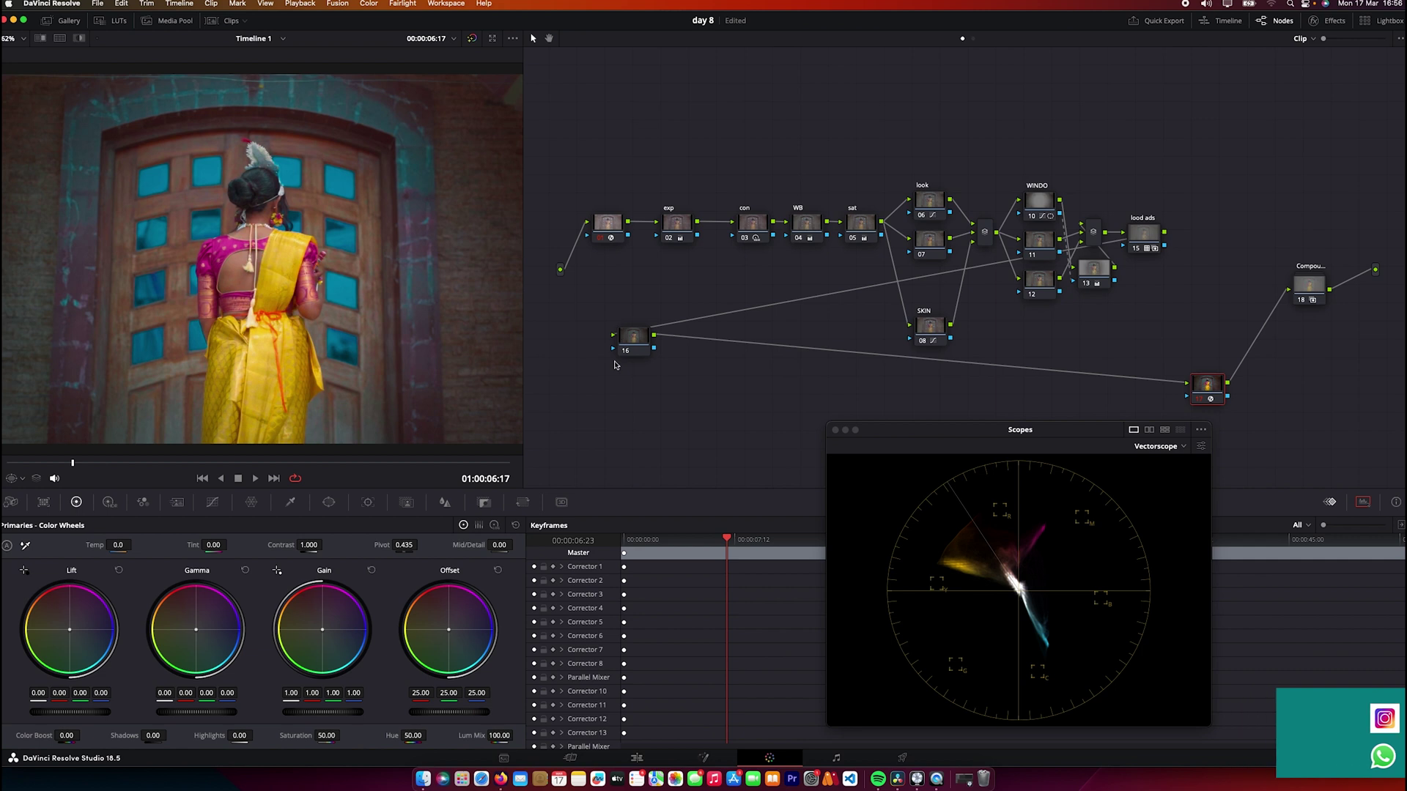
pyautogui.moveTo(633, 339); pyautogui.dragTo(620, 360)
# Search the effects library for GLOW and apply the Glow effect to node 16 in the lower row
pyautogui.click(1326, 21)
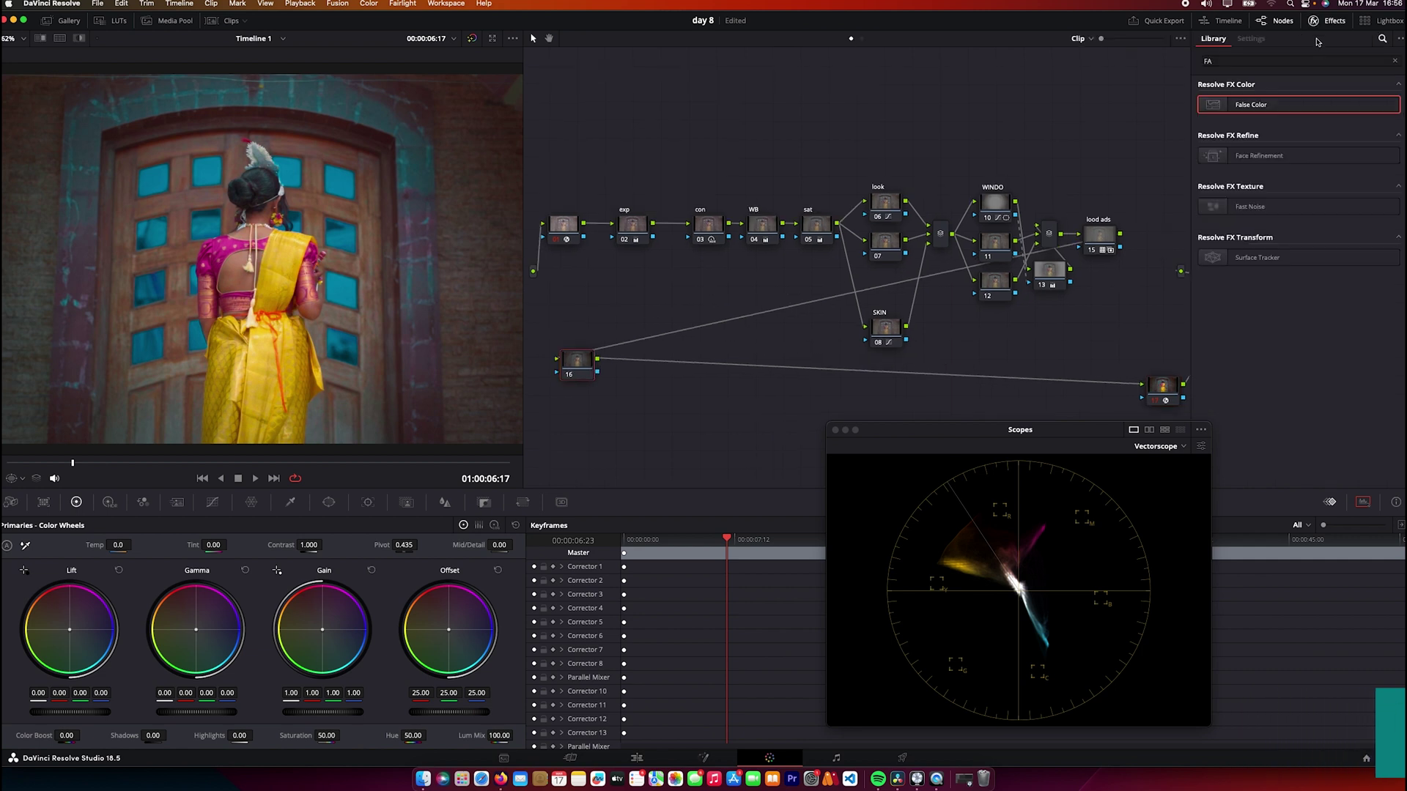
pyautogui.press('BackSpace')
pyautogui.press('BackSpace')
pyautogui.write('GLOW')
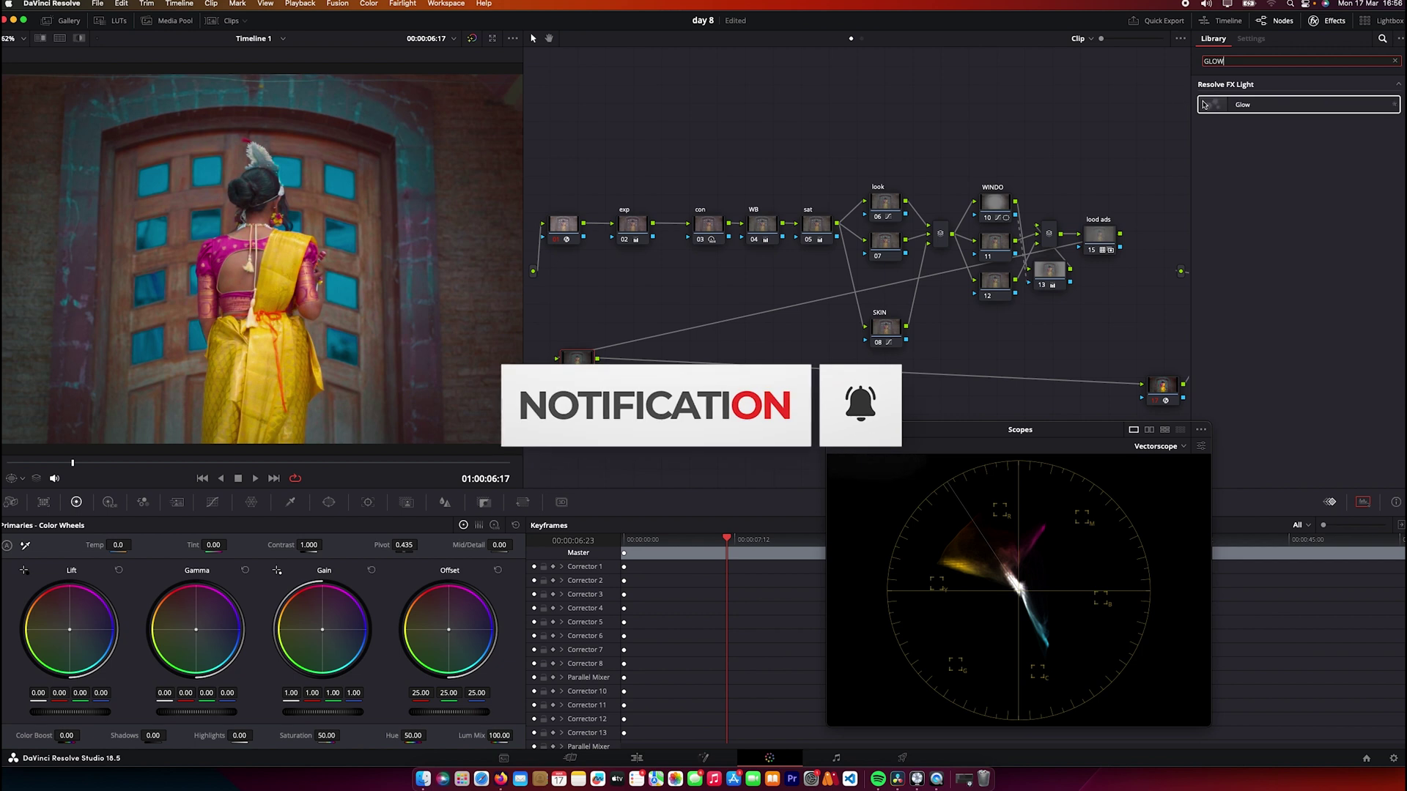
pyautogui.moveTo(1204, 105); pyautogui.dragTo(566, 369)
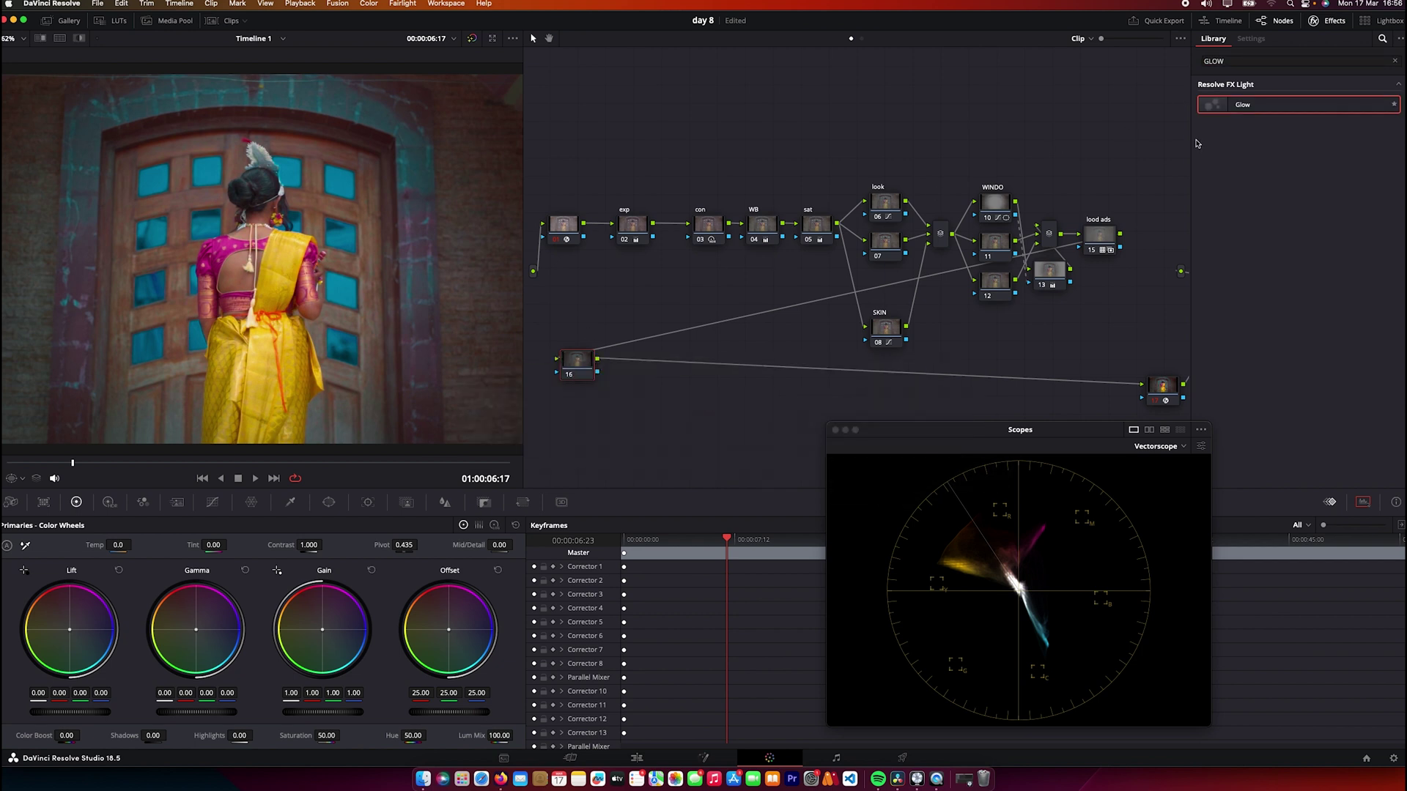
# Set the glow's Composite Type to Softlight, its Shine Threshold to 0.110 and its Spread to 1.266
pyautogui.click(1297, 333)
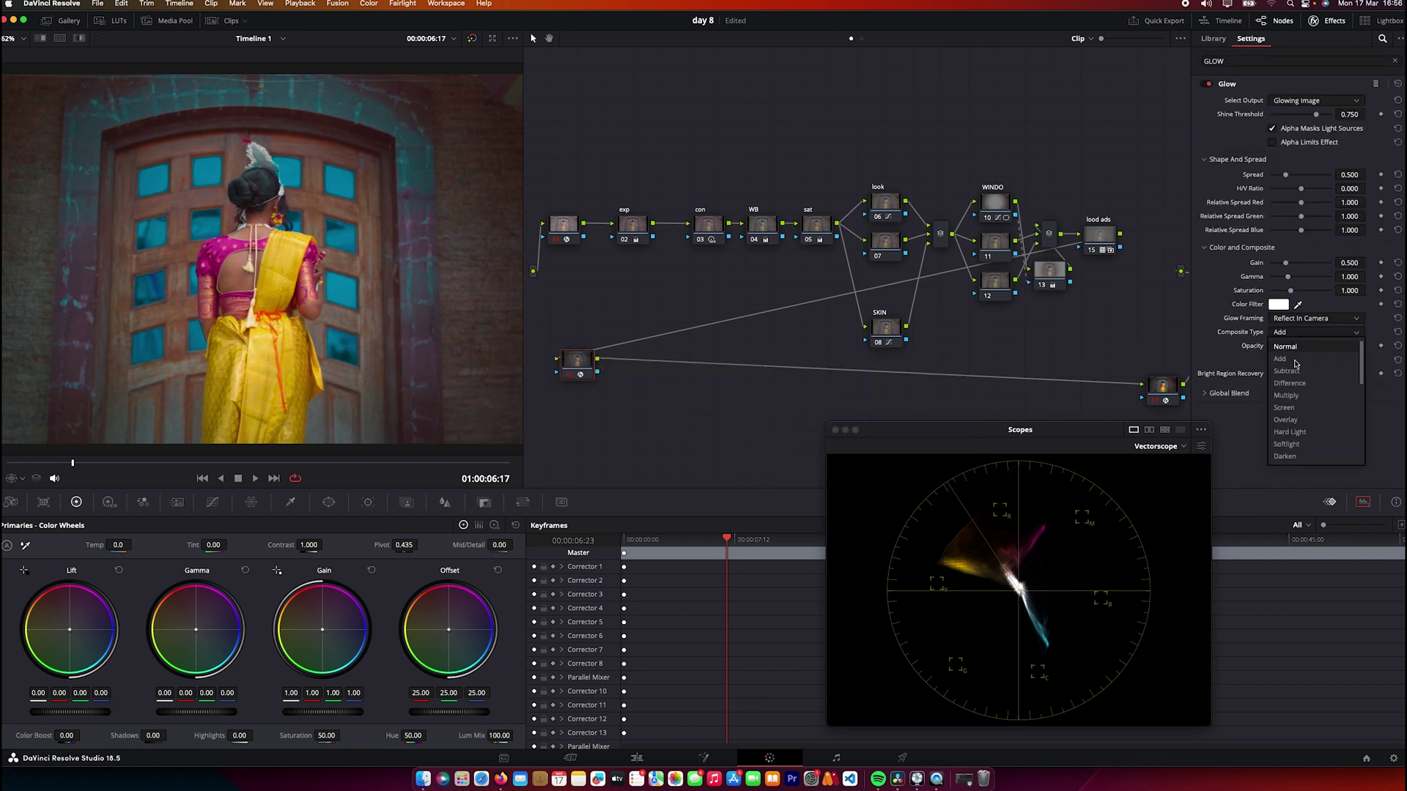
pyautogui.click(1288, 444)
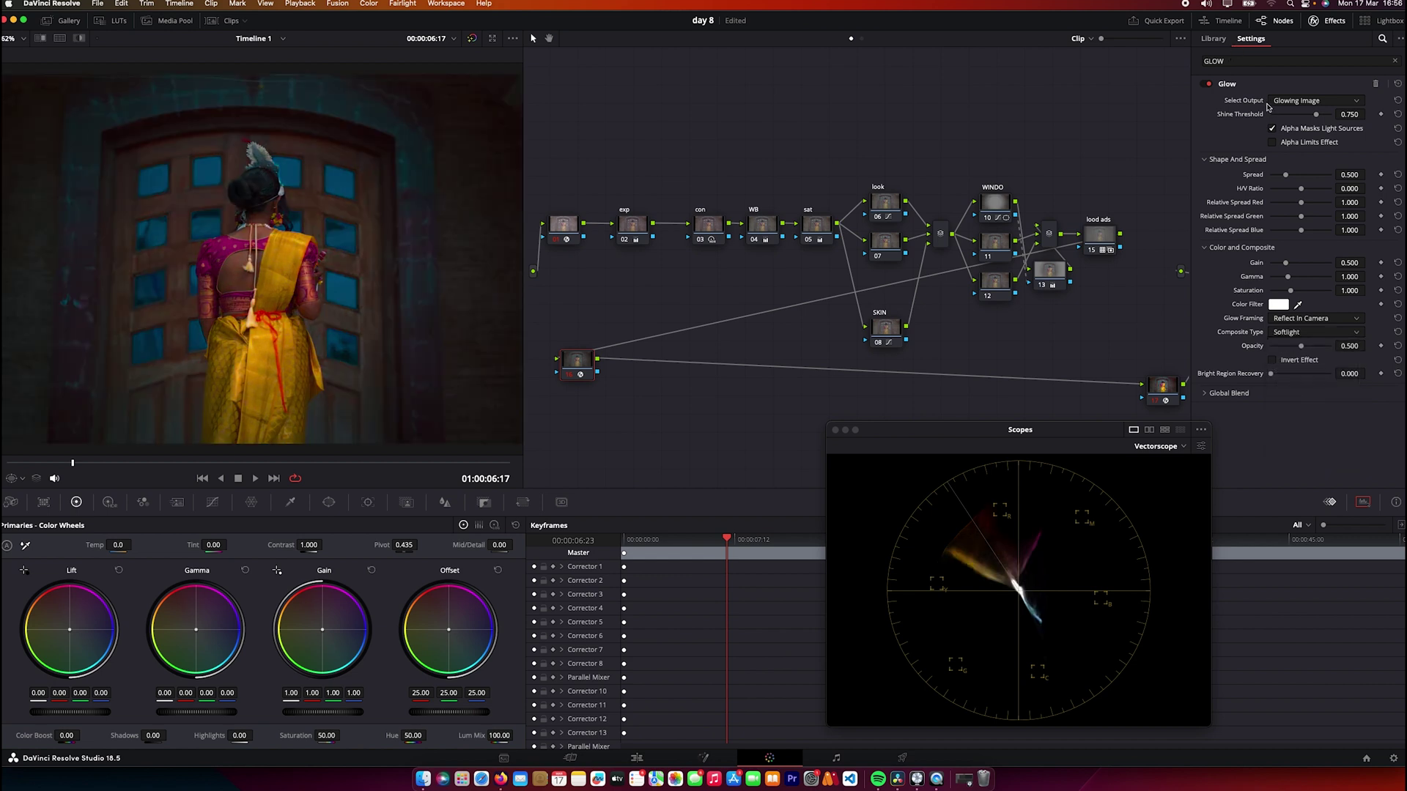
pyautogui.click(1283, 115)
pyautogui.moveTo(1282, 115); pyautogui.dragTo(1277, 117)
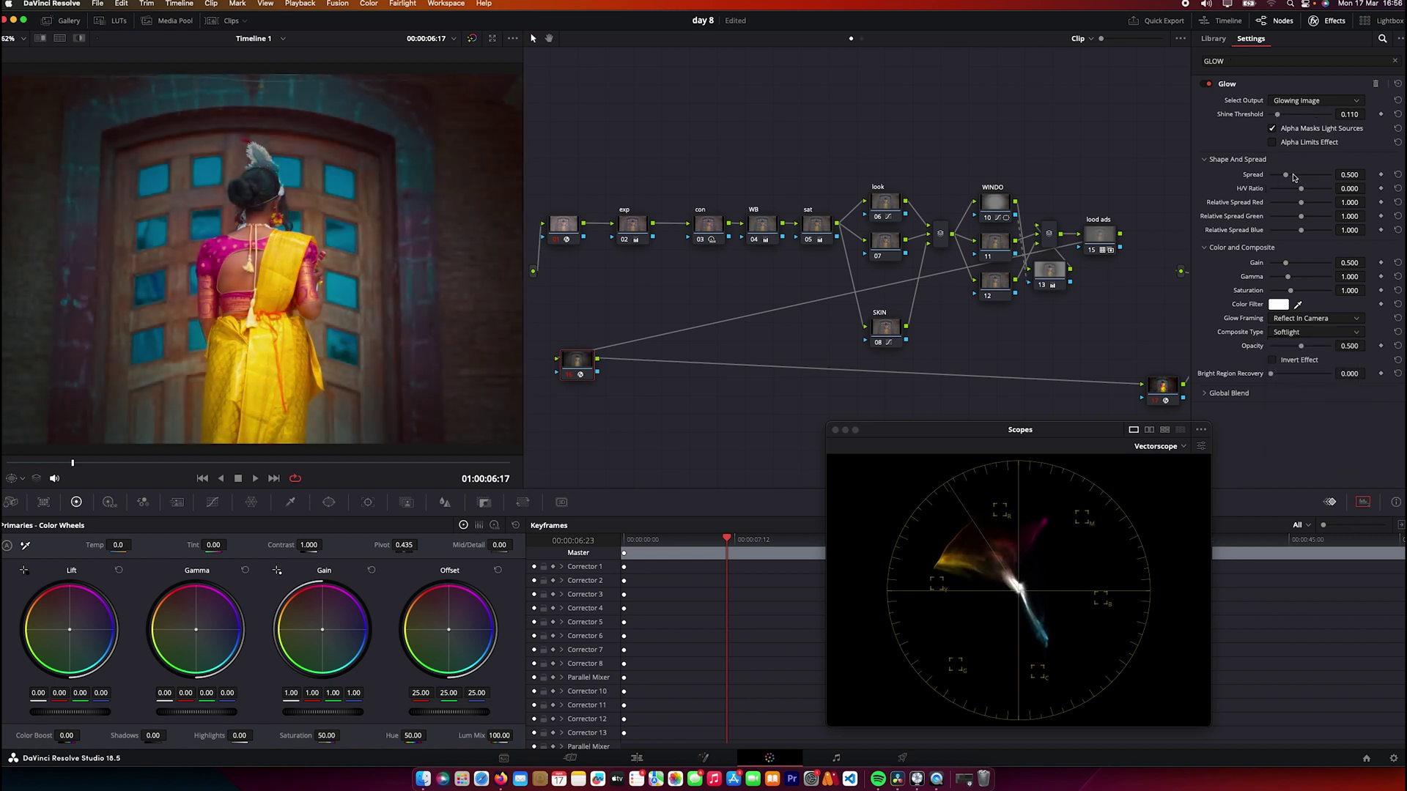
pyautogui.moveTo(1305, 176); pyautogui.dragTo(1310, 176)
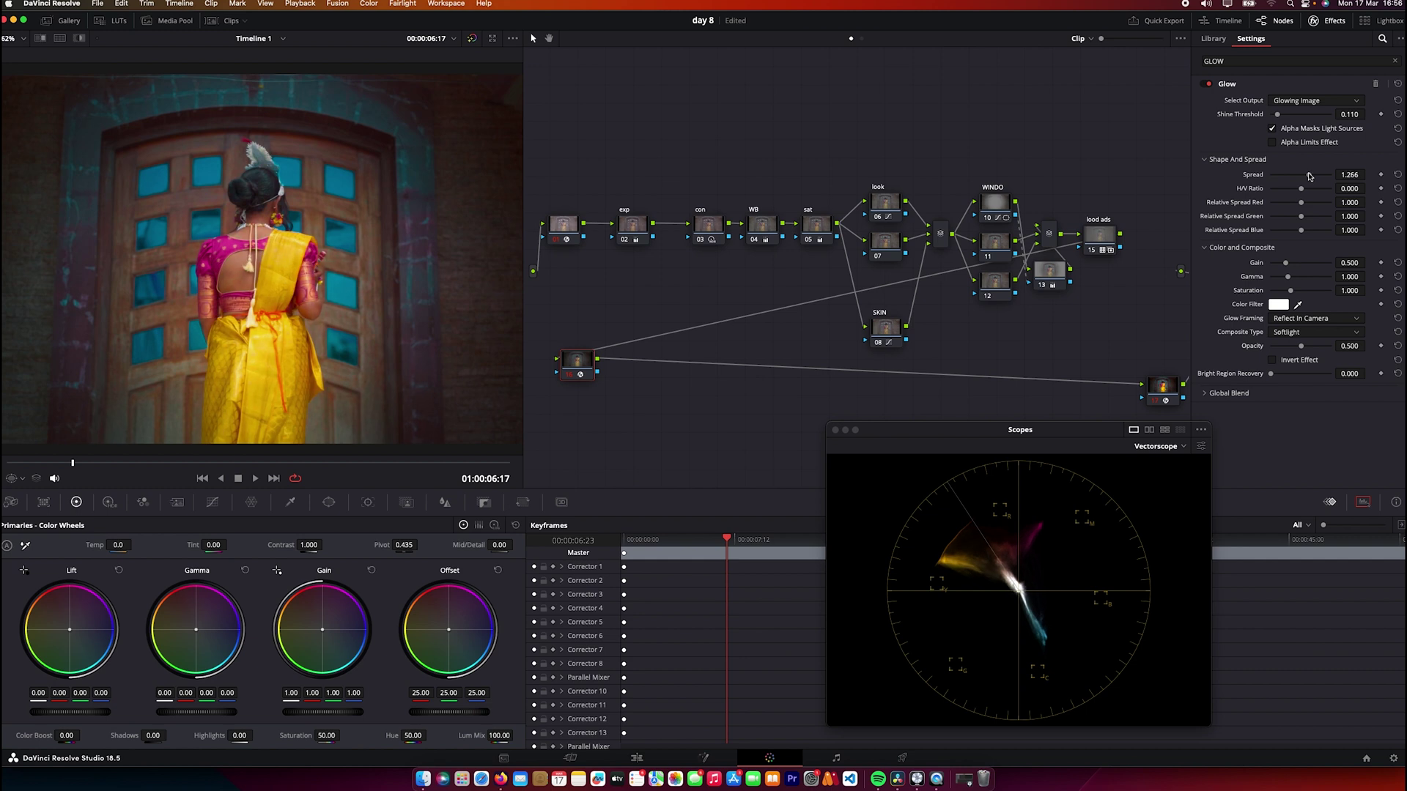
# Change the glow's Color Filter from white to a very pale warm tint
pyautogui.click(1276, 304)
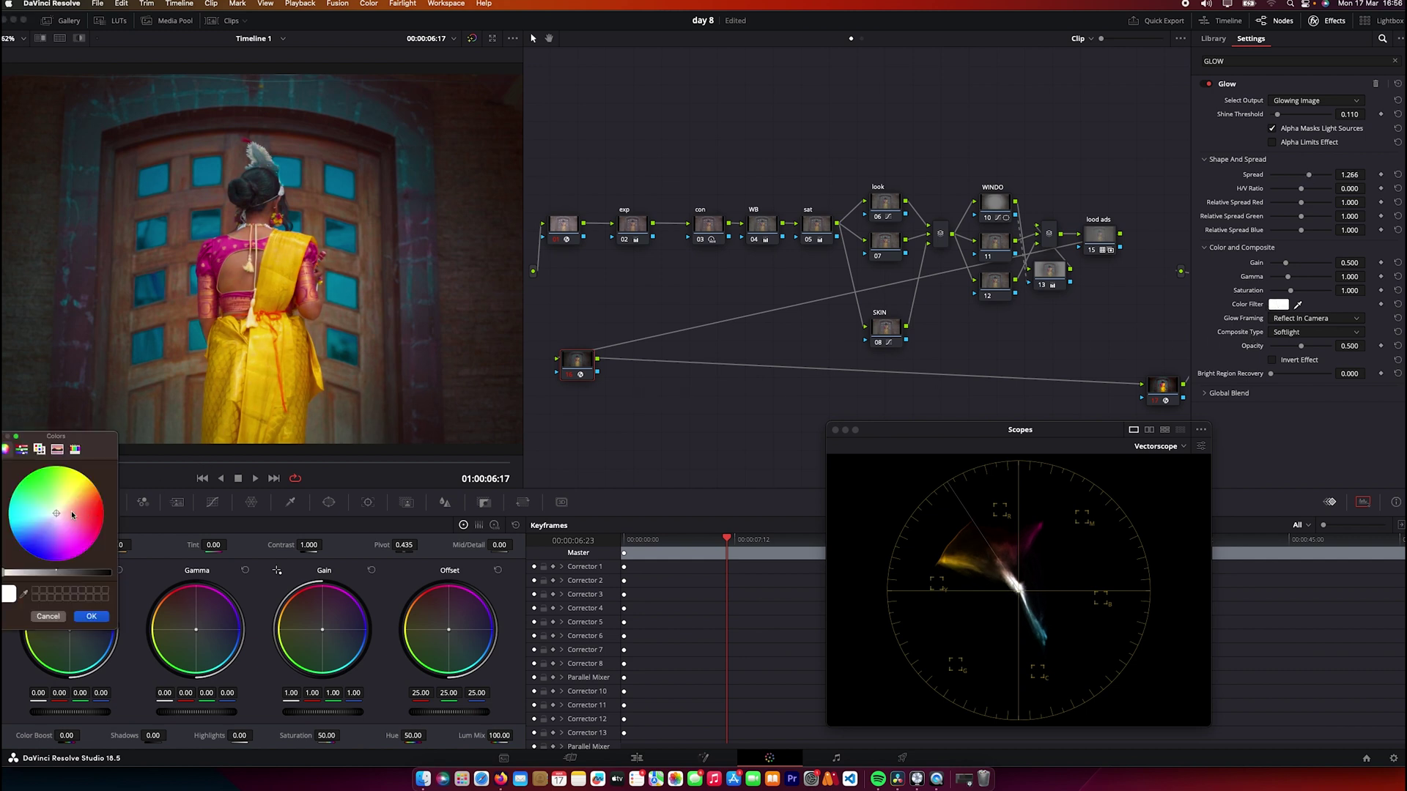
pyautogui.click(61, 518)
pyautogui.click(92, 617)
# Review the glow at 01:00:27:03 and 01:00:41:01, set its Gamma to 1.279 and Saturation to 0, and check it full screen
pyautogui.click(276, 466)
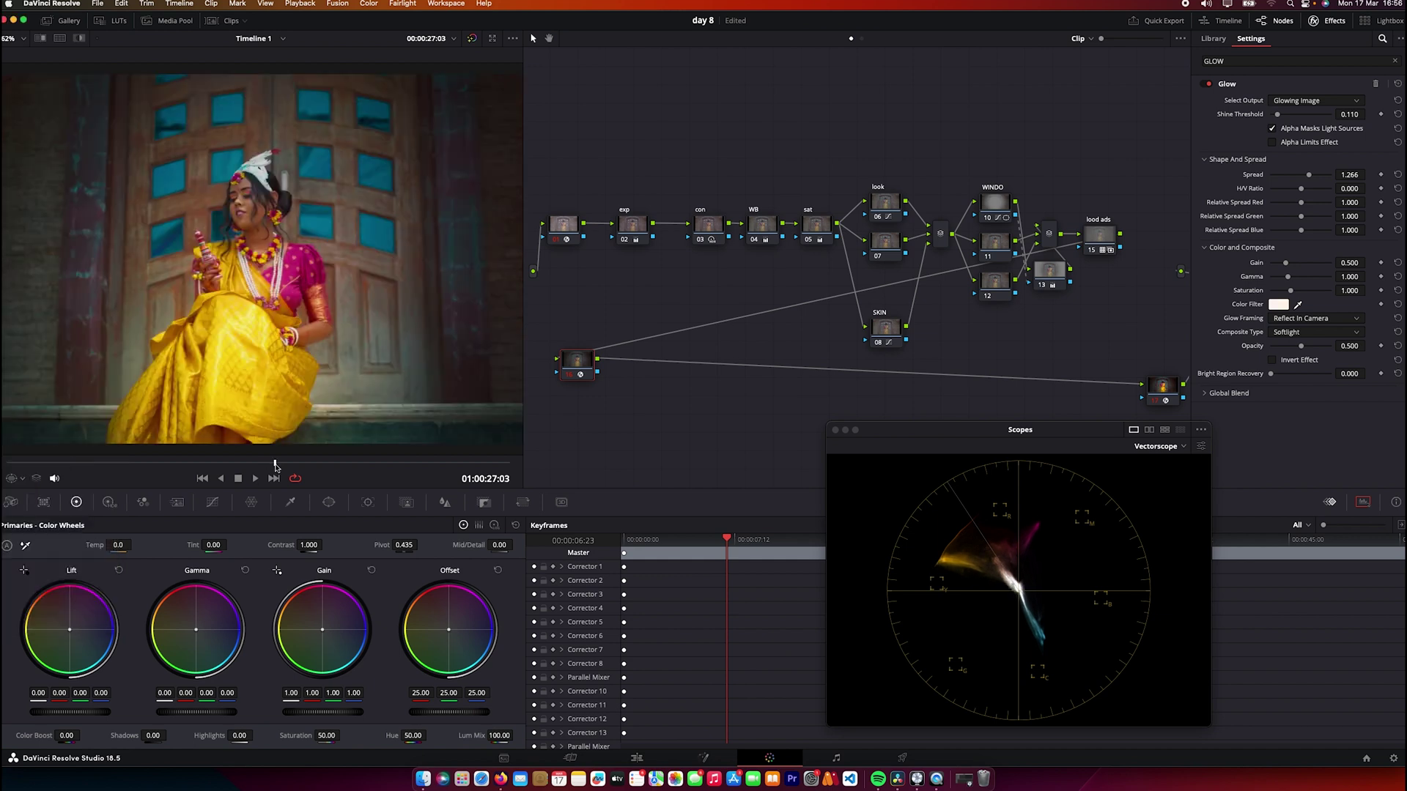
pyautogui.click(412, 463)
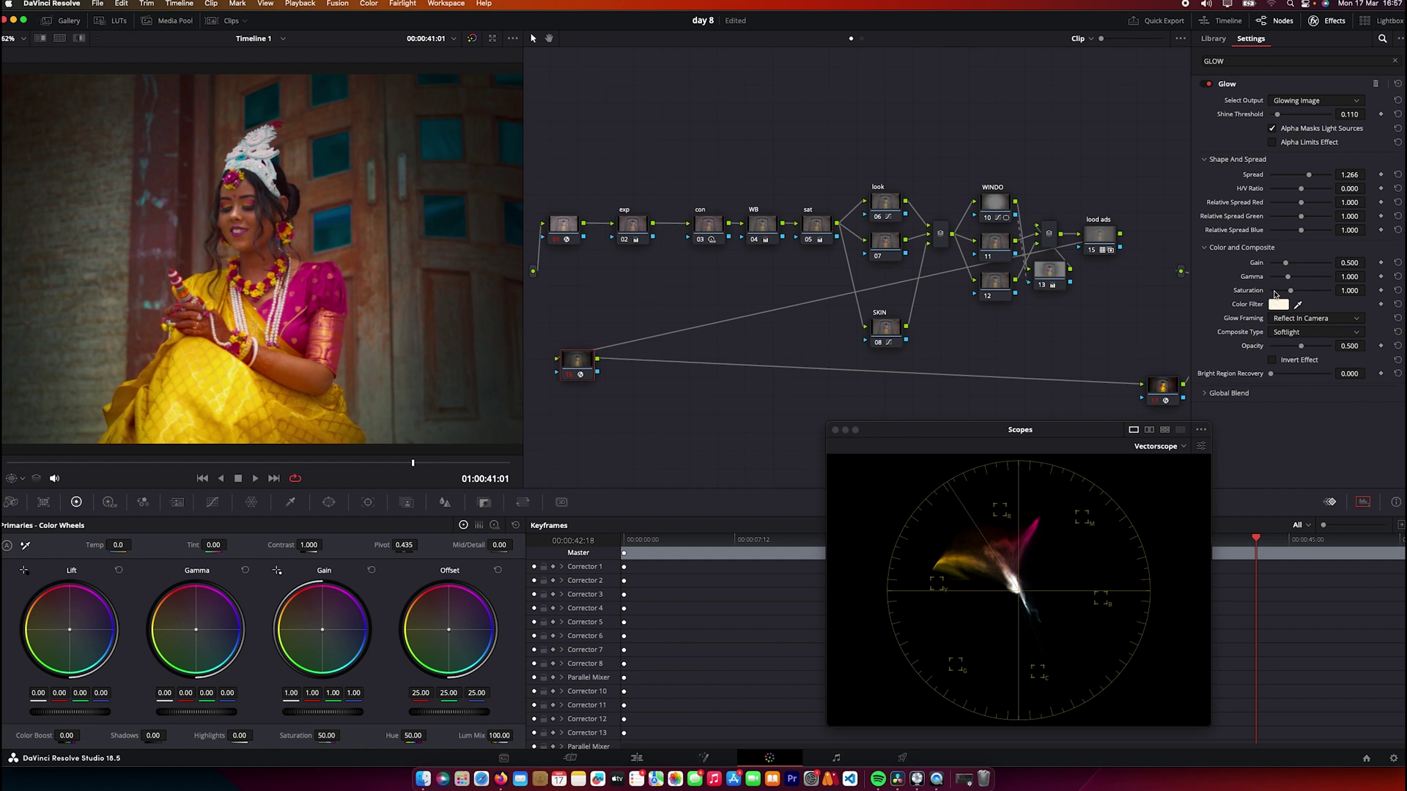
pyautogui.moveTo(1287, 277); pyautogui.dragTo(1130, 322)
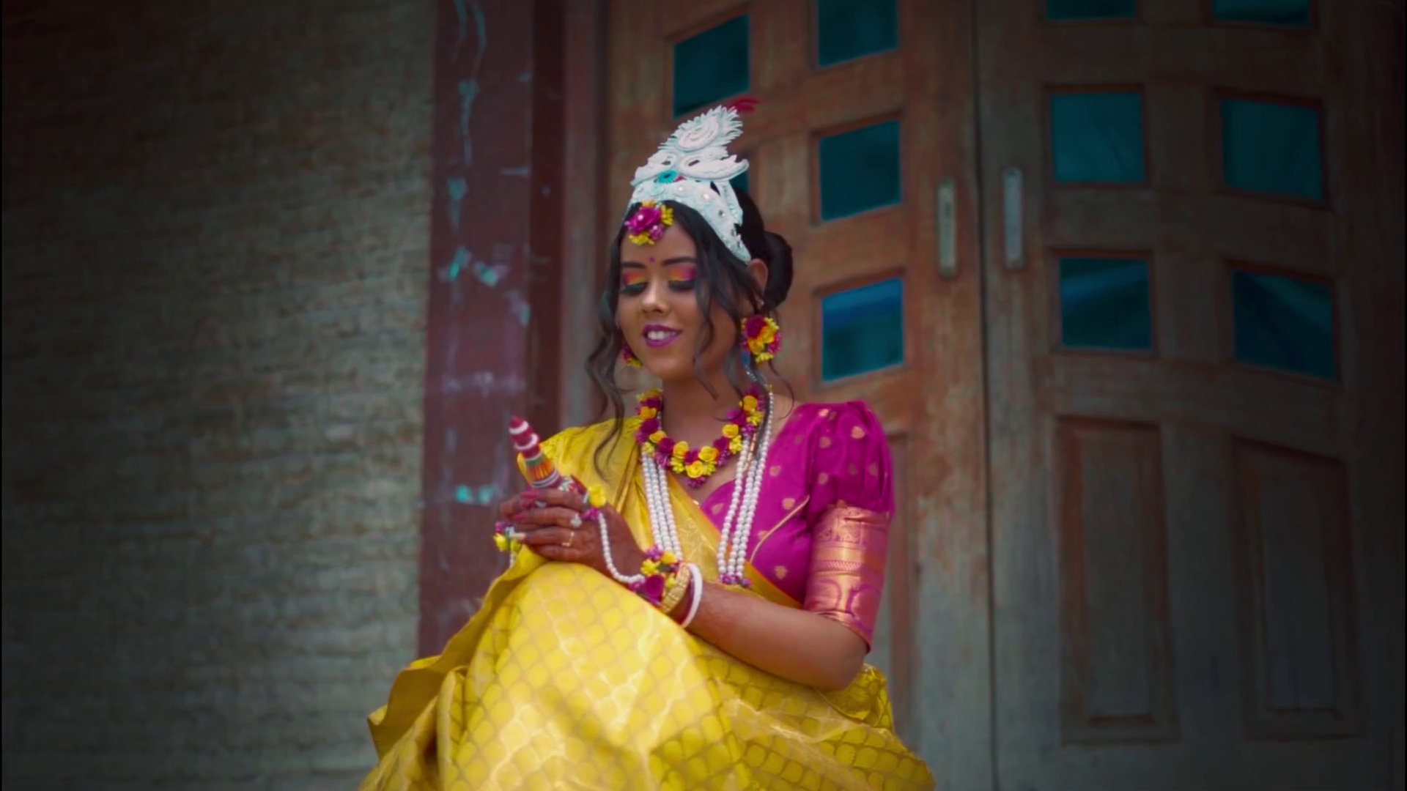
pyautogui.press('Escape')
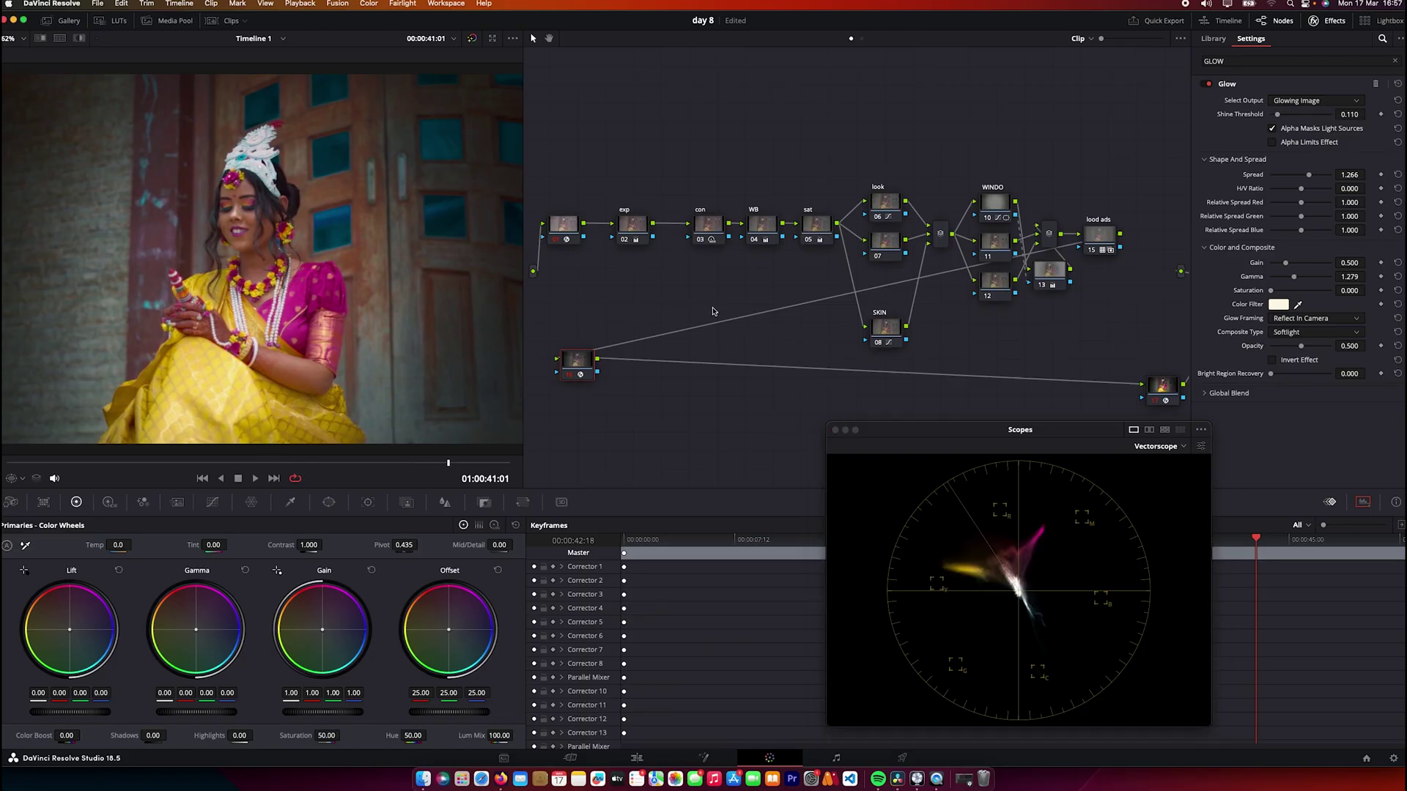
# Add a serial node after the glow node and slightly lower its linked Blur Radius
pyautogui.hotkey('alt', 's')
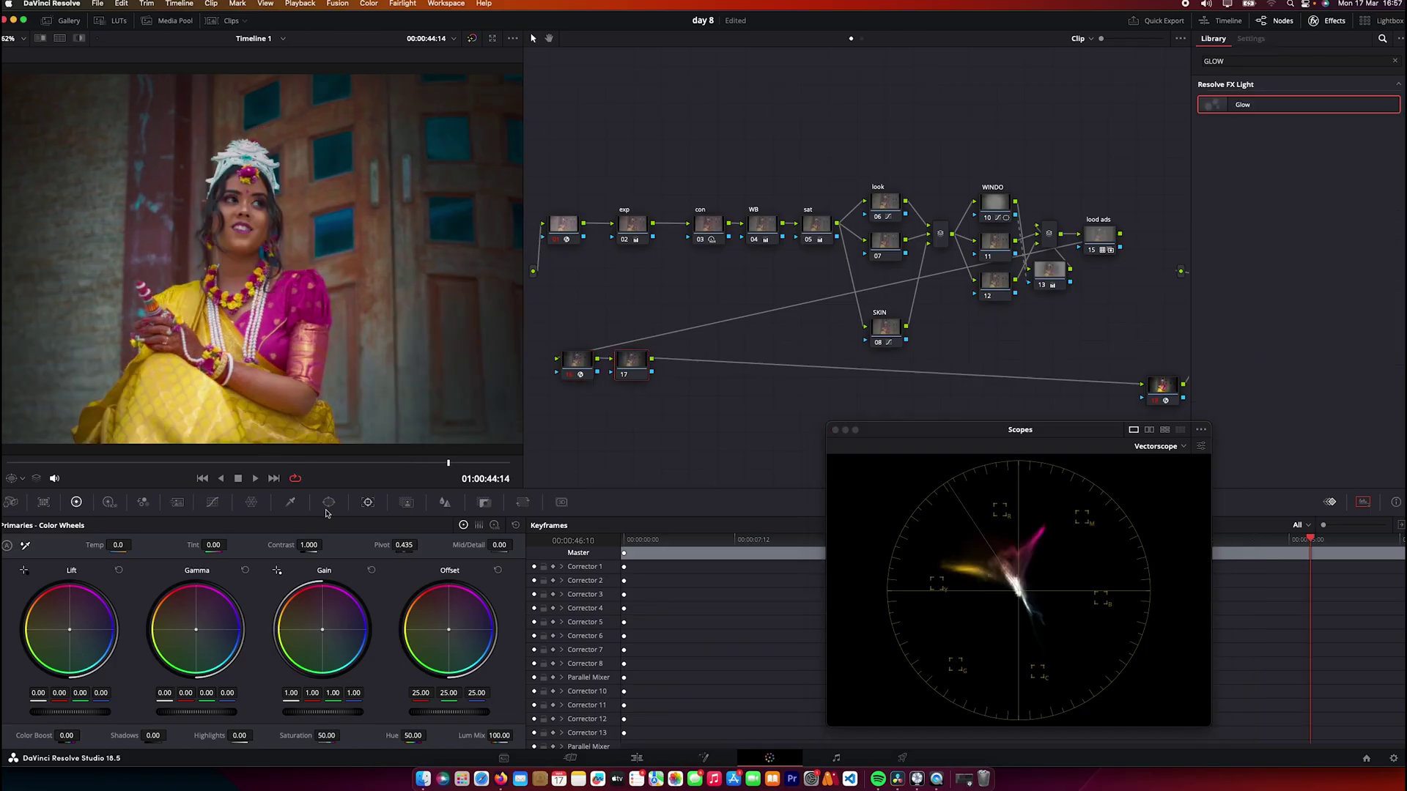
pyautogui.click(445, 502)
pyautogui.moveTo(82, 623); pyautogui.dragTo(81, 627)
# Add a serial node after the blur node and apply Film Grain to it with the 35mm preset
pyautogui.hotkey('alt', 's')
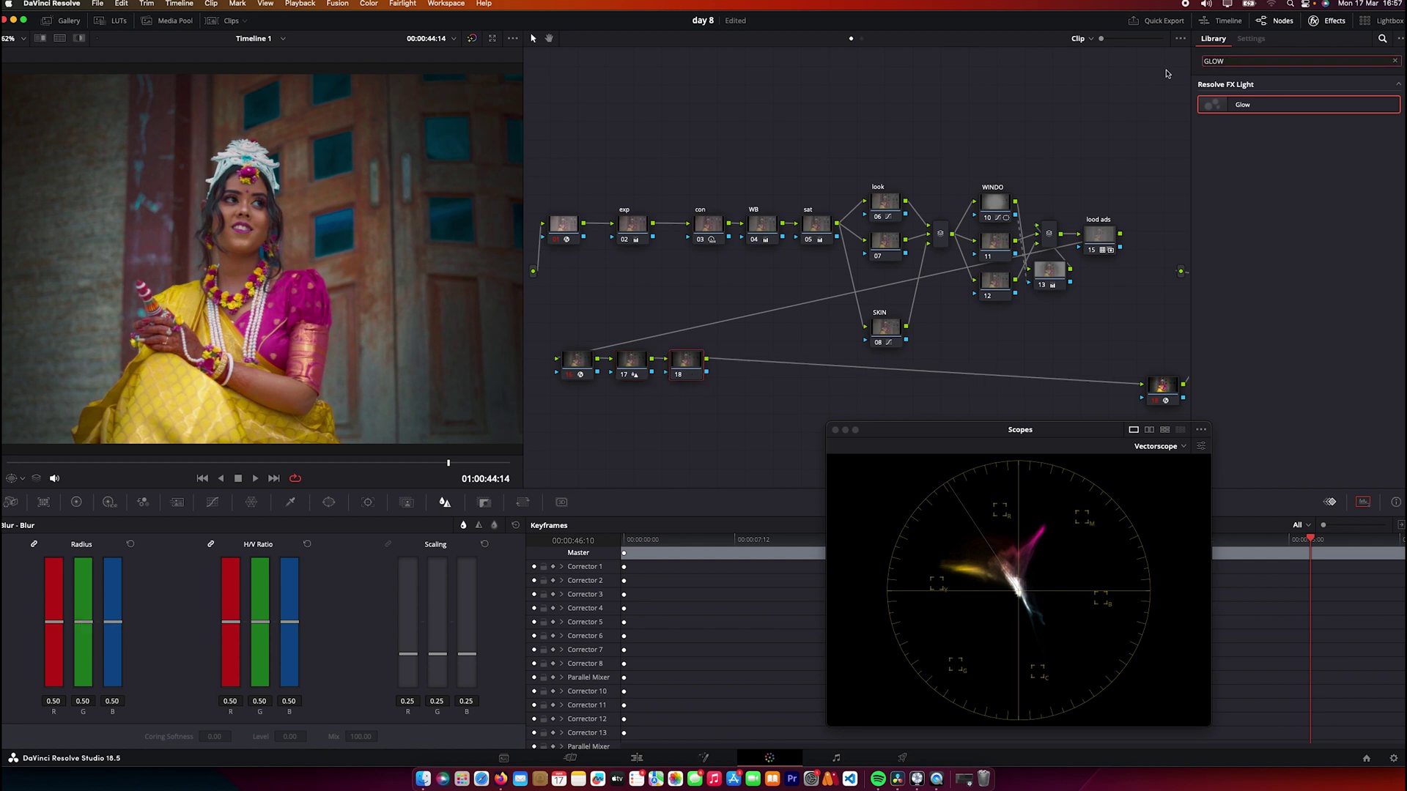
pyautogui.doubleClick(1215, 60)
pyautogui.write('GRAI')
pyautogui.moveTo(1249, 104); pyautogui.dragTo(697, 364)
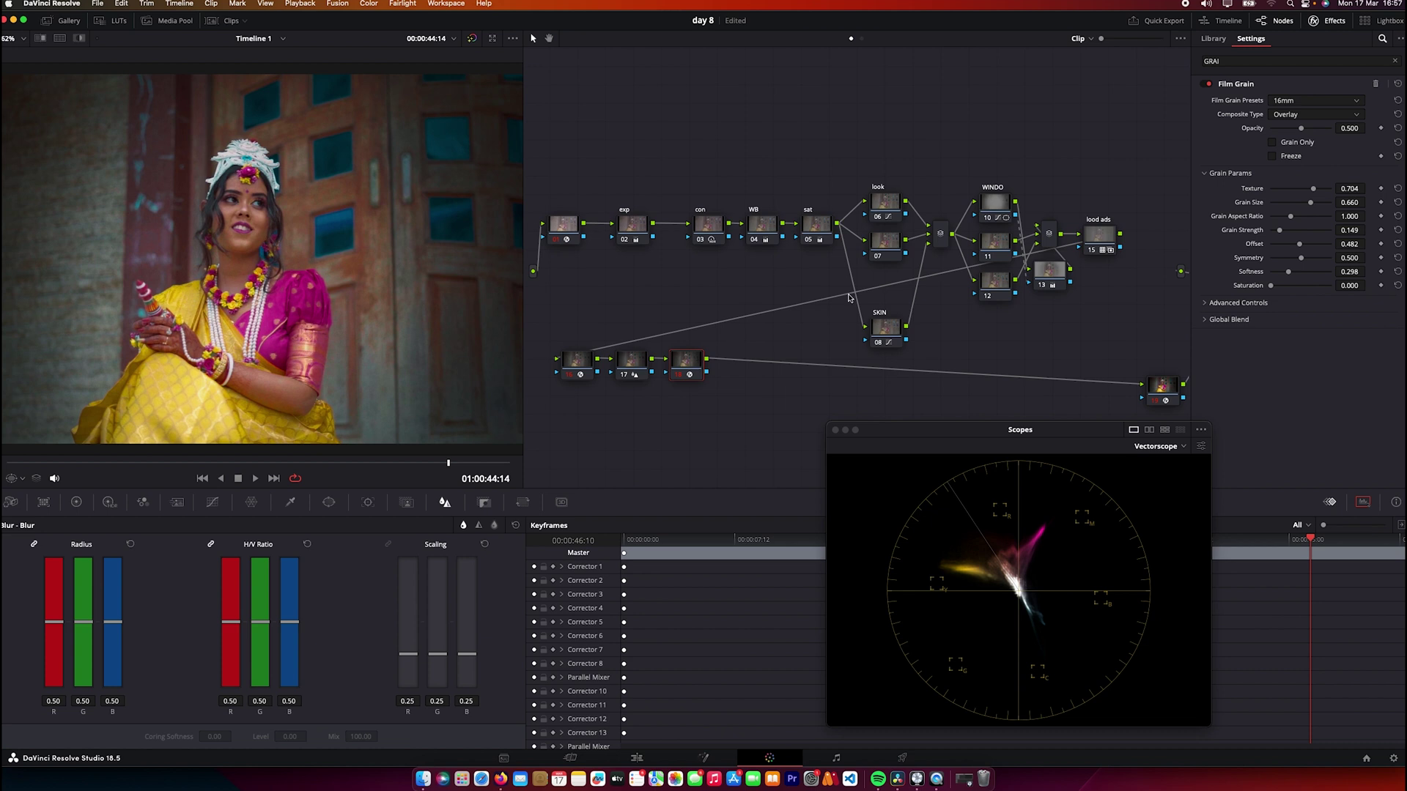
pyautogui.click(1330, 101)
pyautogui.scroll(-3, 1300, 187)
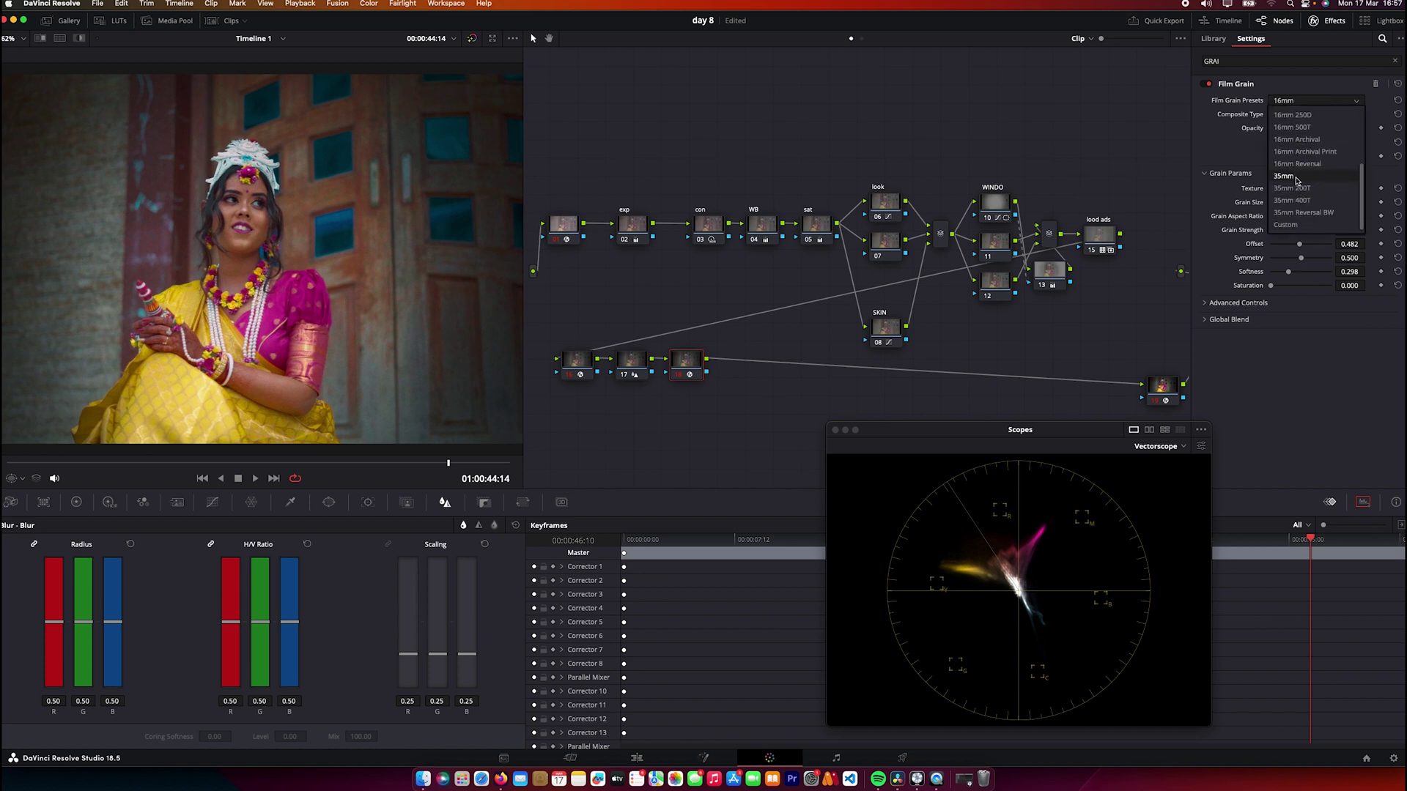
pyautogui.click(1295, 177)
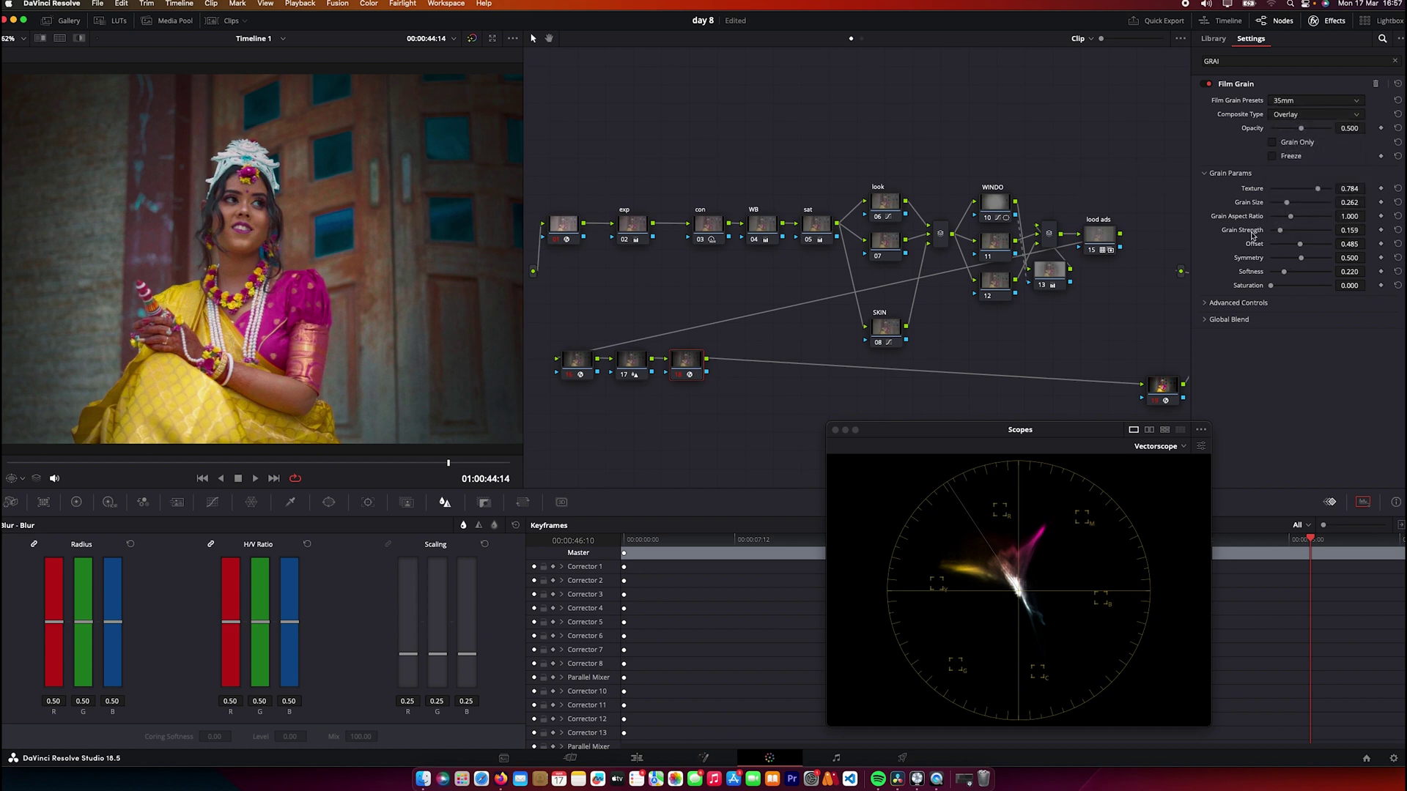
# Set the film grain's Shadows to 0.605, Midtones to 0.229, Highlights to 0.660, Grain Strength to 0.340 and Texture to 0.660
pyautogui.click(1246, 304)
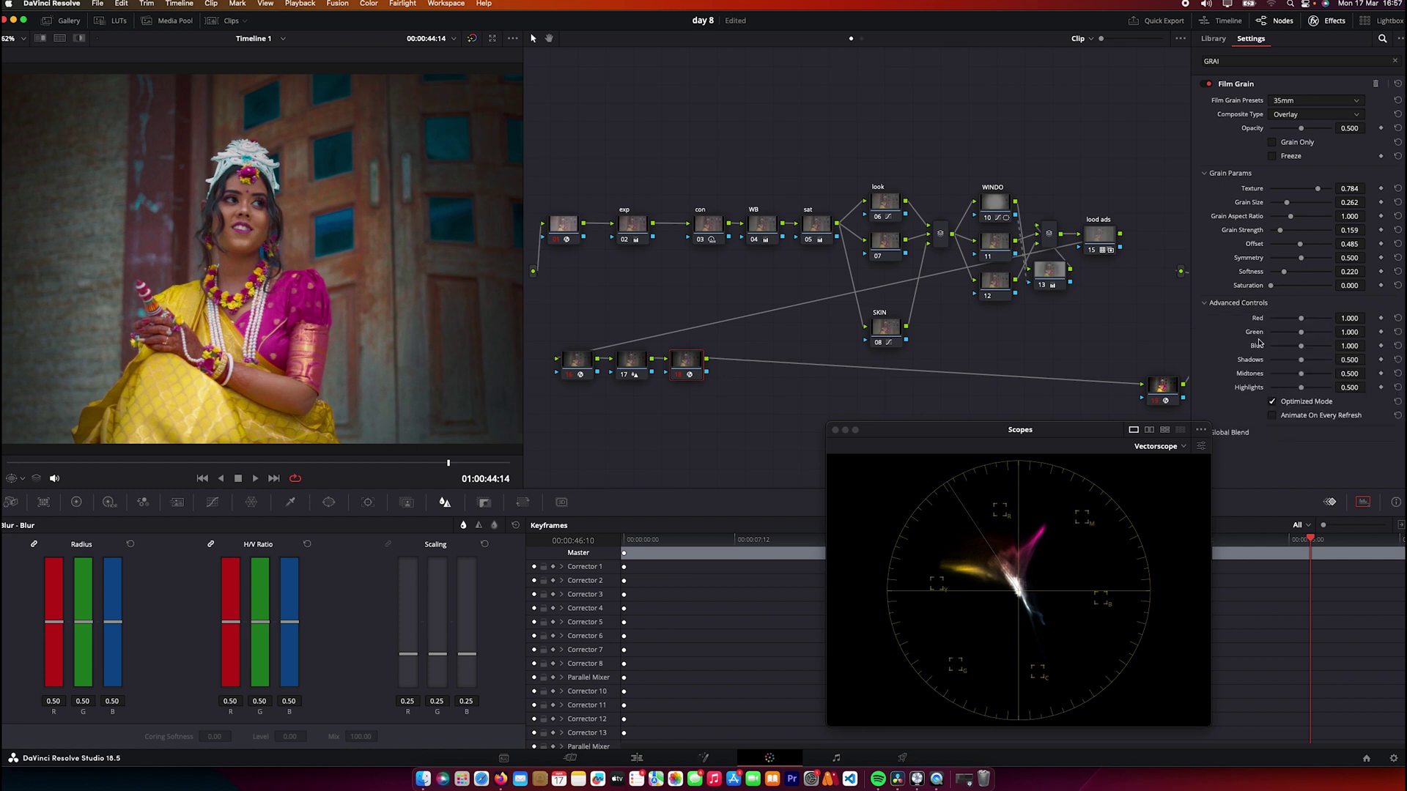
pyautogui.click(1284, 374)
pyautogui.moveTo(1302, 360); pyautogui.dragTo(1306, 363)
pyautogui.click(1282, 233)
pyautogui.moveTo(1283, 233); pyautogui.dragTo(1291, 231)
pyautogui.click(1312, 190)
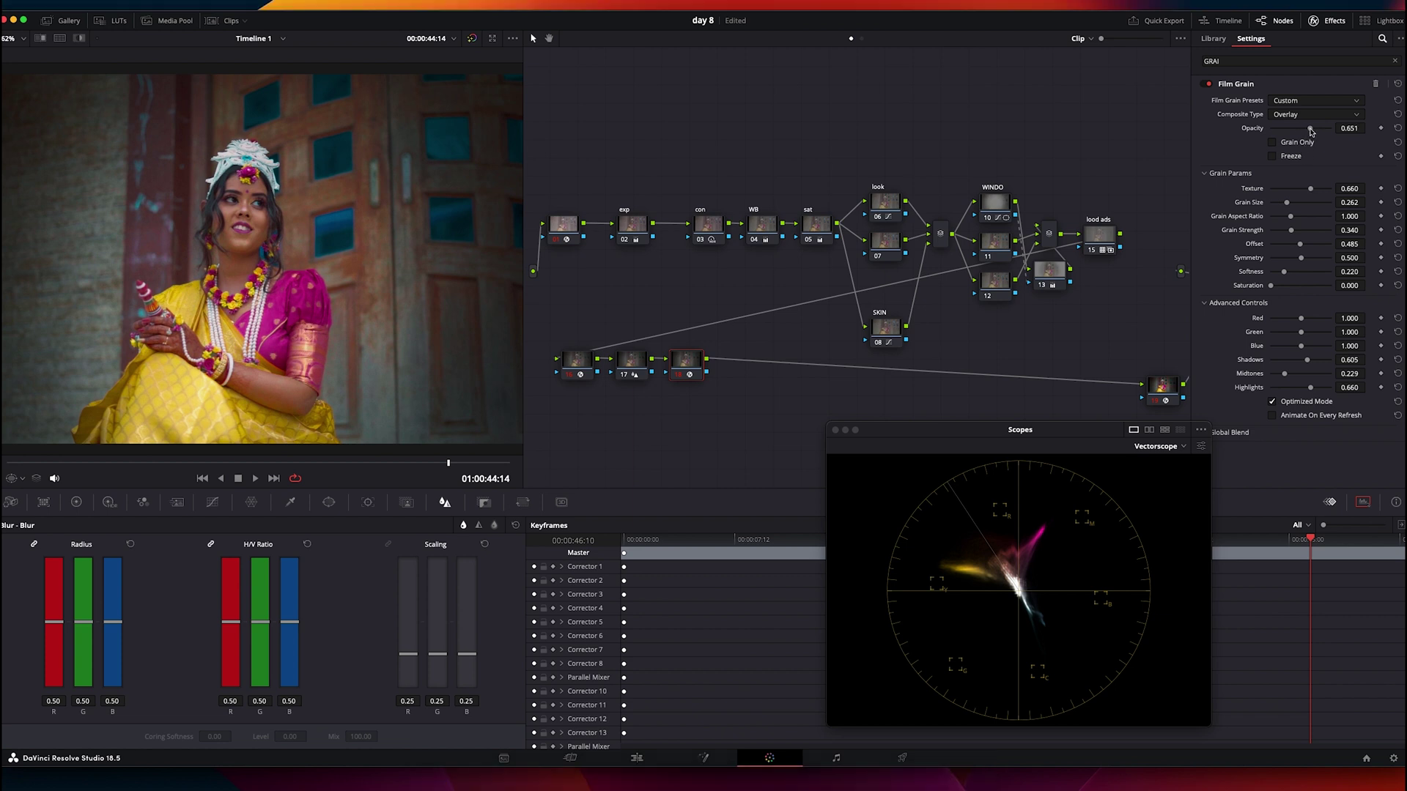
# Check the film grain full screen and set its Opacity to 0.514
pyautogui.press('super+f')
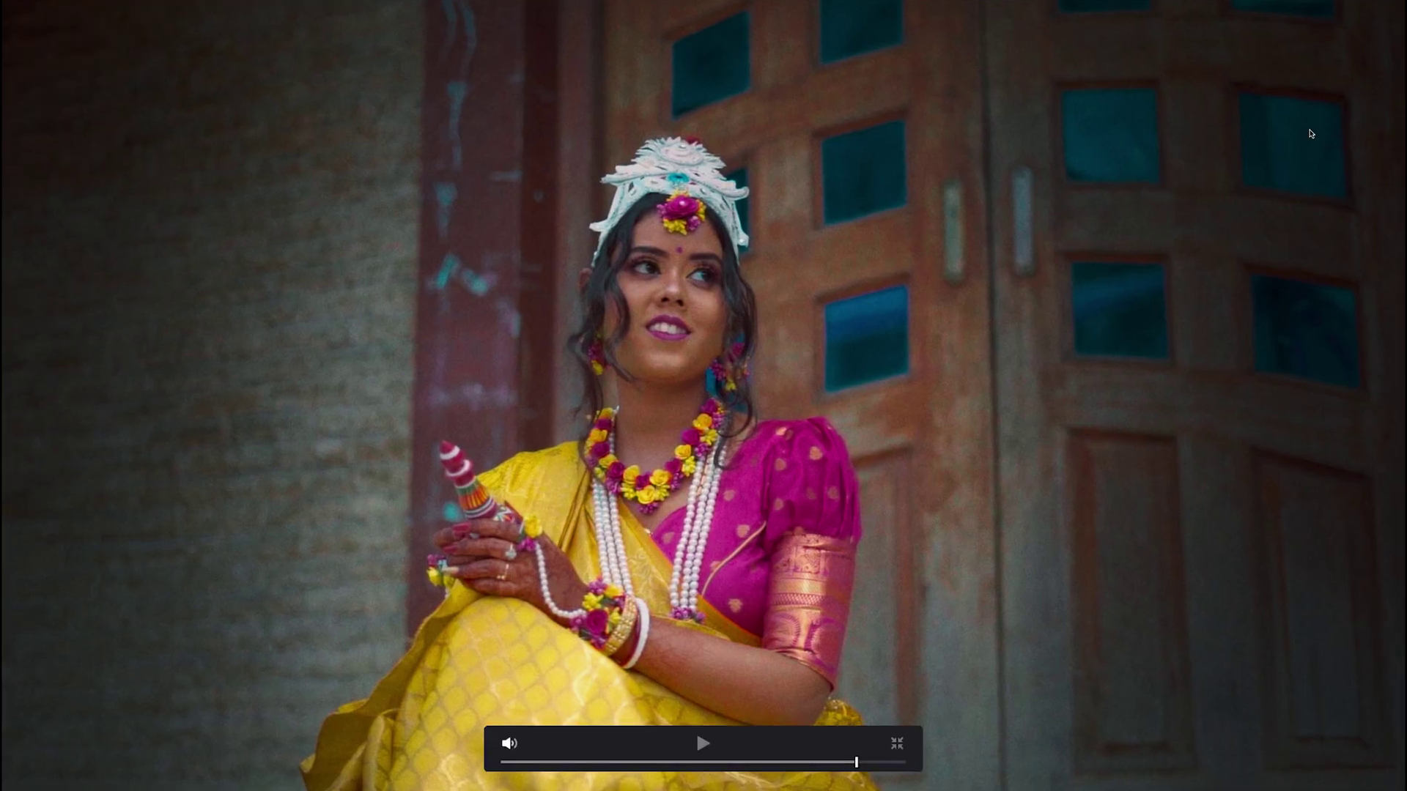
pyautogui.press('super+f')
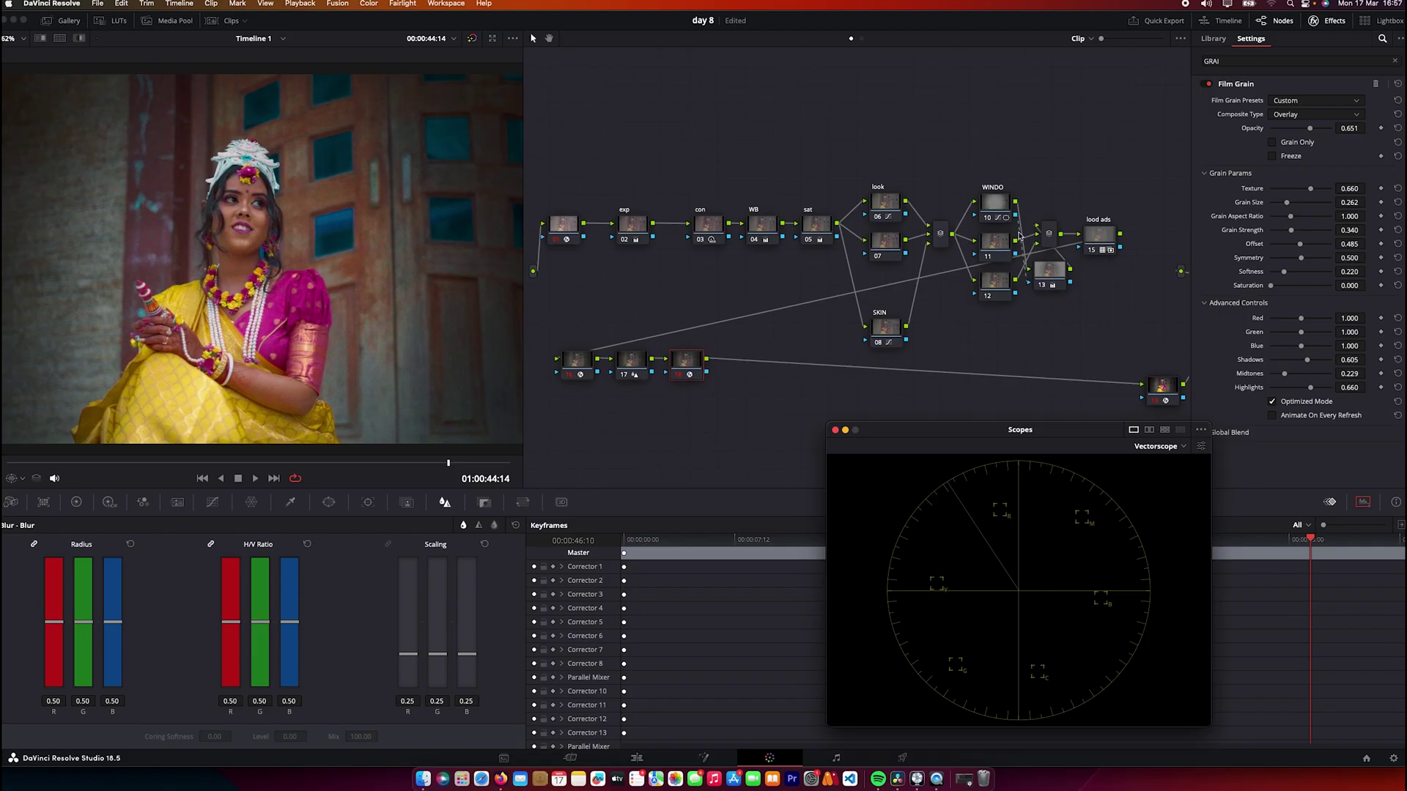
pyautogui.moveTo(1310, 130); pyautogui.dragTo(1301, 133)
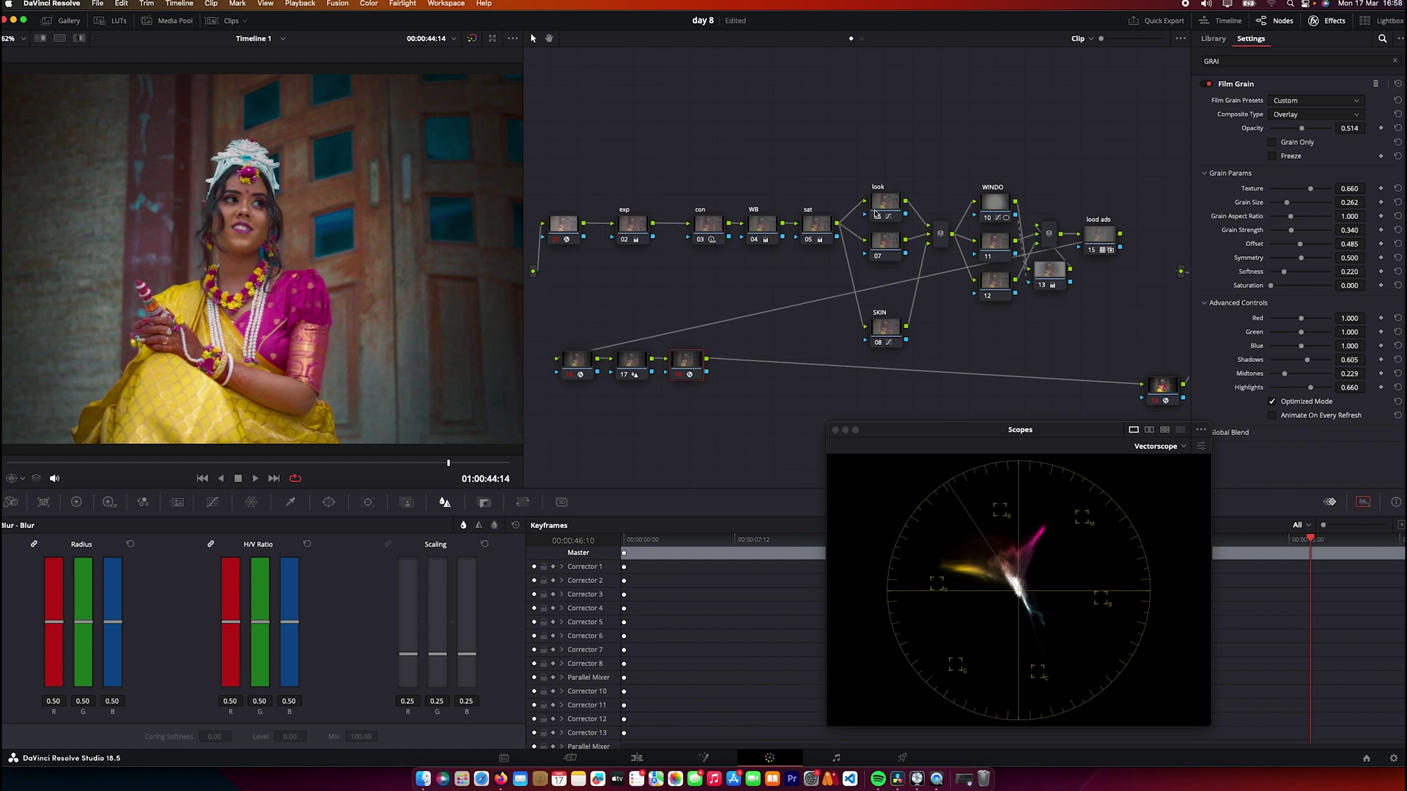
# Select the glow, blur and grain nodes and move them together to a lower row beneath the sat and SKIN nodes
pyautogui.scroll(-5, 354, 326)
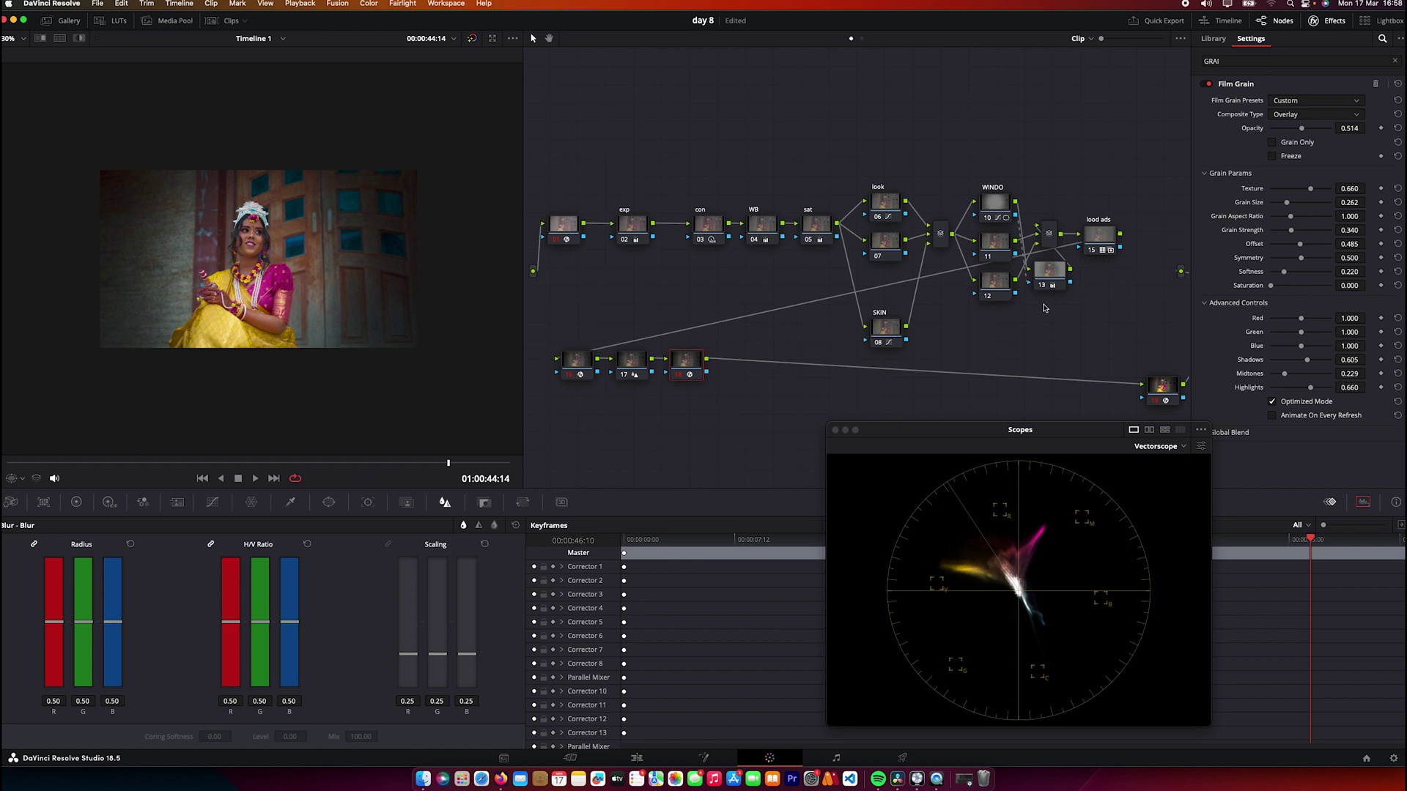
pyautogui.moveTo(531, 351); pyautogui.dragTo(696, 400)
pyautogui.moveTo(577, 362); pyautogui.dragTo(712, 392)
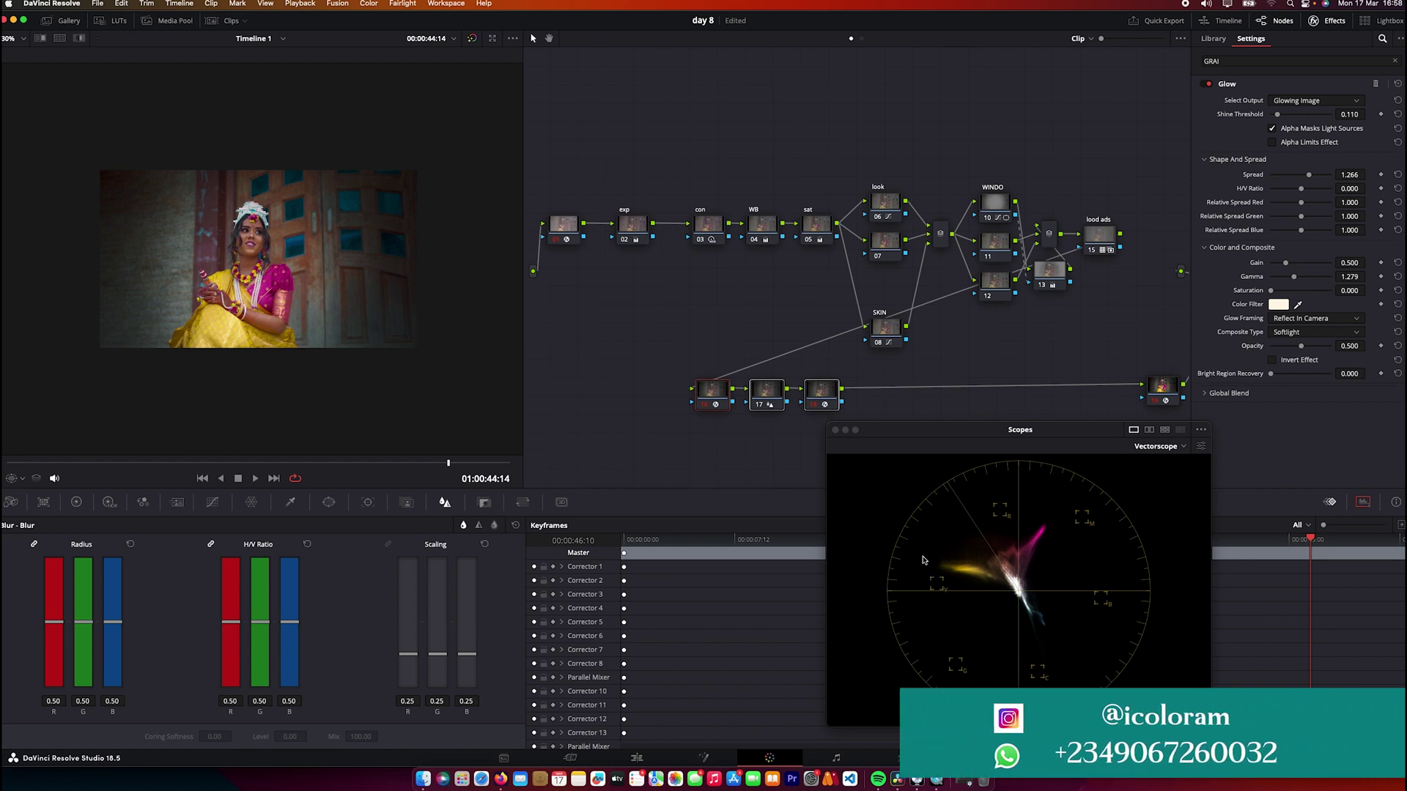
# Add a serial node after lood ads and set its log Shadow wheel to red -0.02, green 0.00 and blue 0.02, checking the image full screen
pyautogui.hotkey('alt', 's')
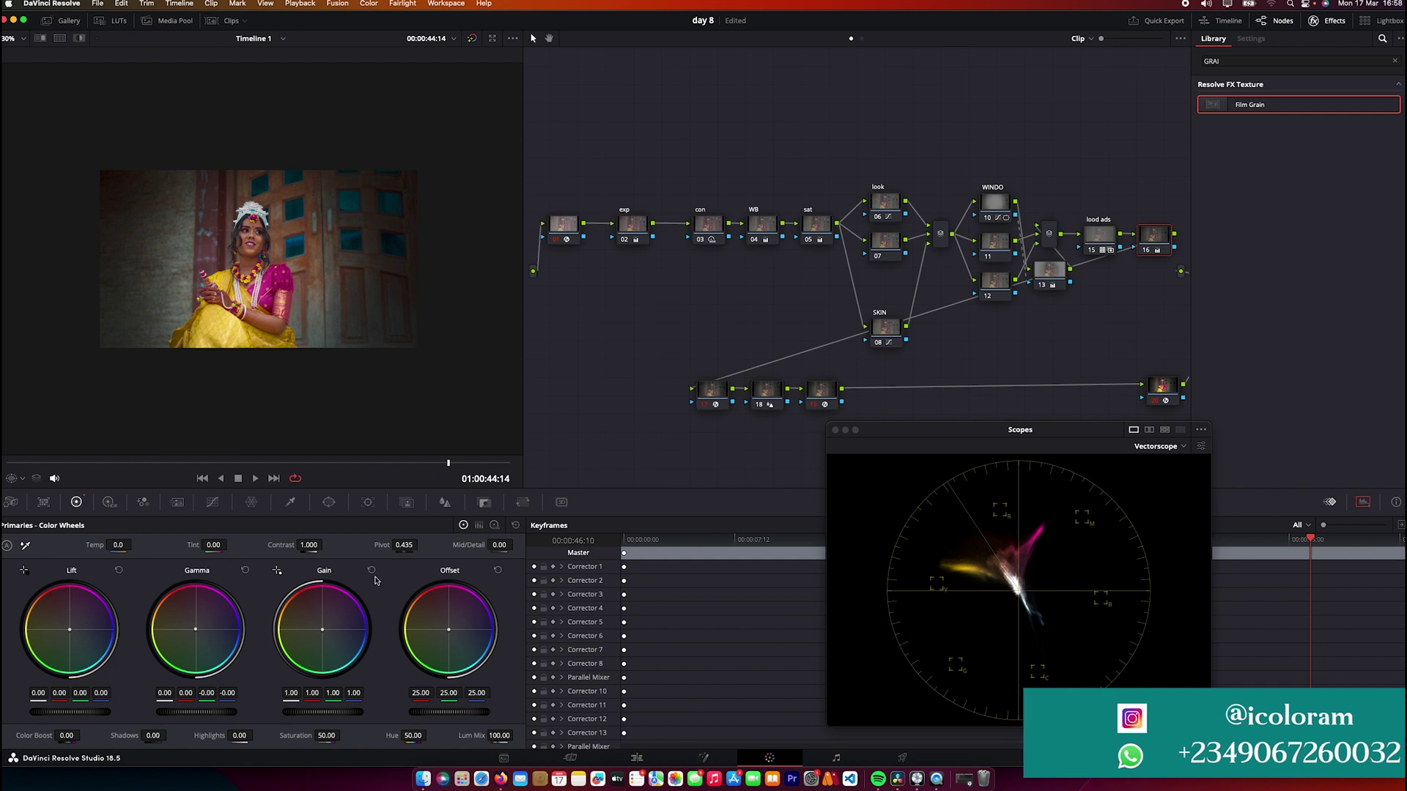
pyautogui.press('super+f')
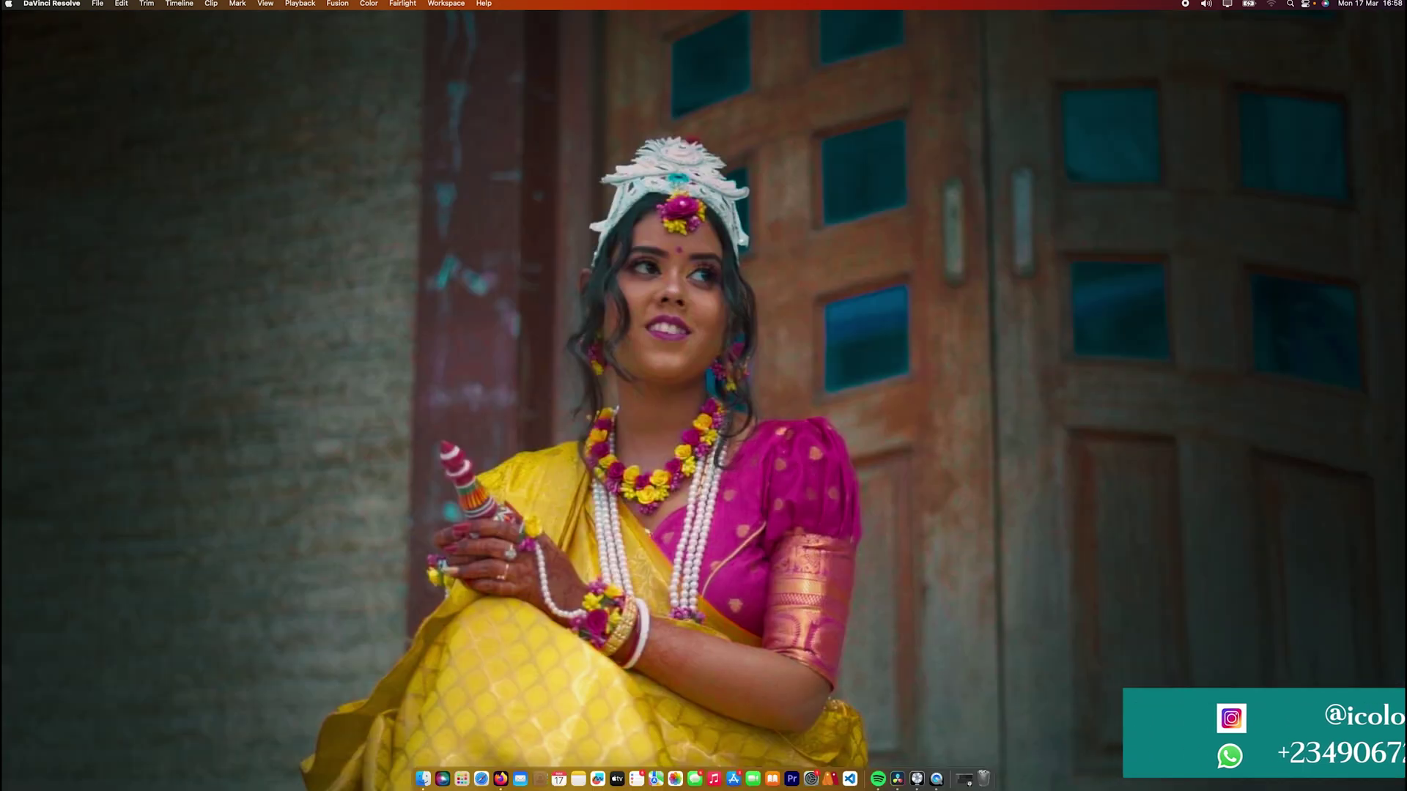
pyautogui.press('super+f')
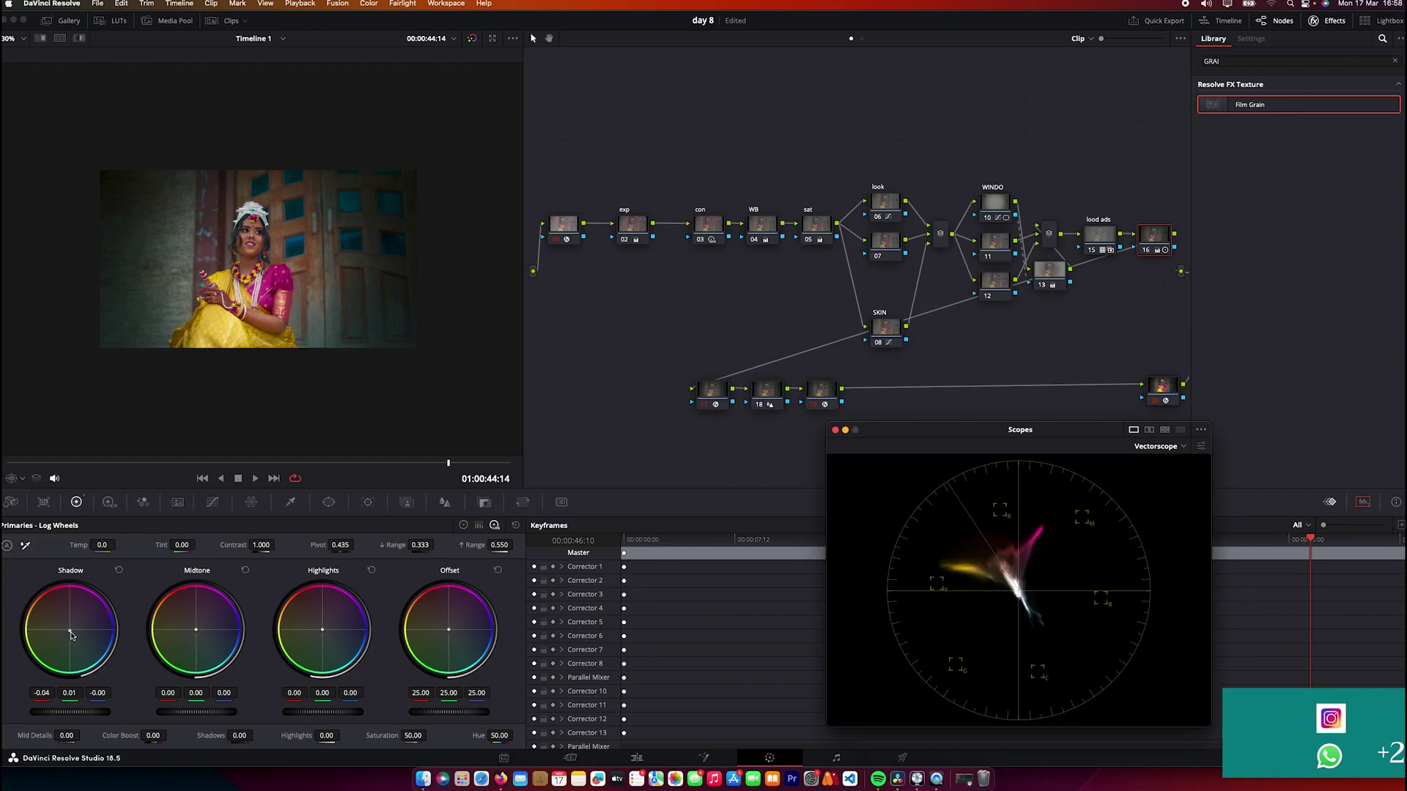
pyautogui.moveTo(74, 632); pyautogui.dragTo(70, 634)
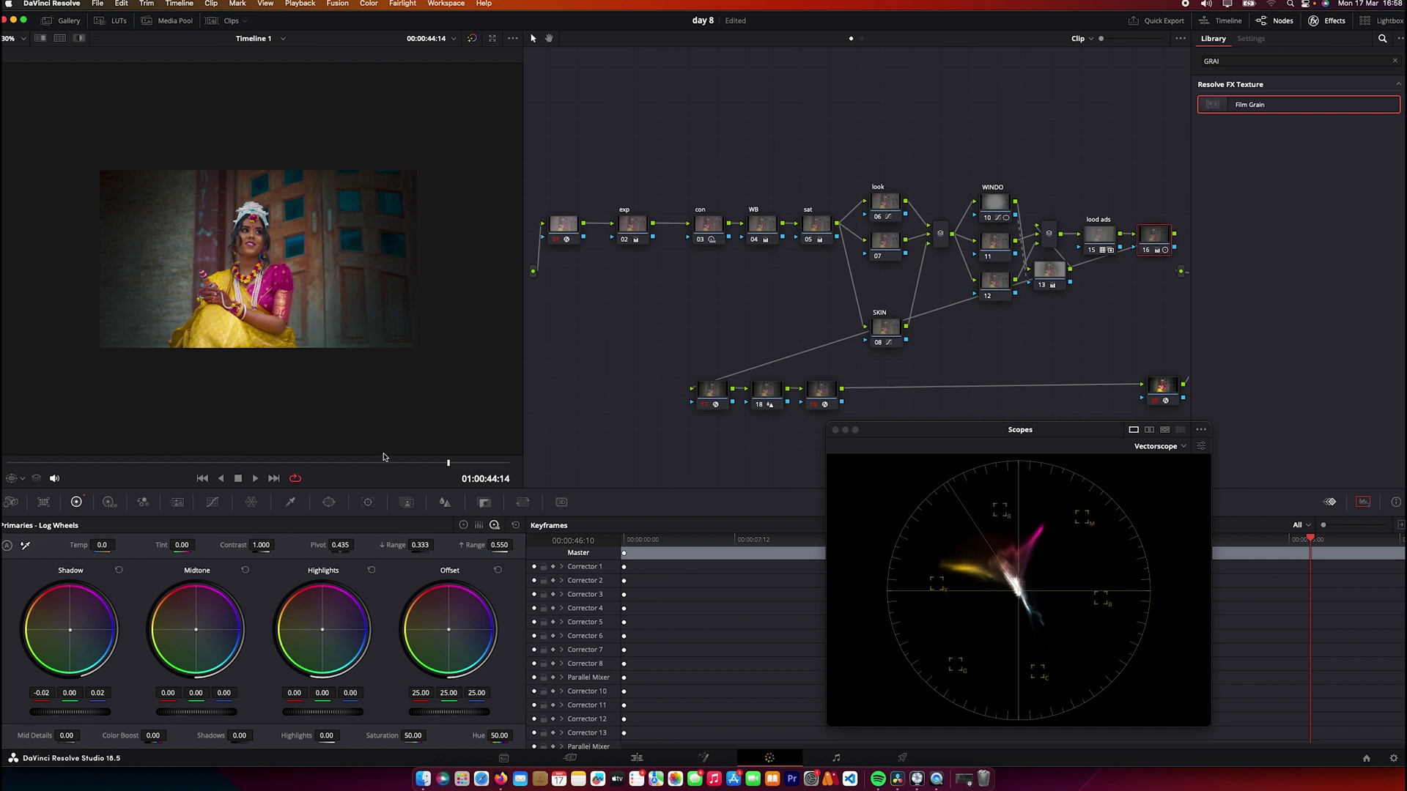
# At 01:00:22:00, widen the WINDO node's circular window to Size 65.10 and Aspect 54.86, extend its soft edge horizontally, and select lood ads
pyautogui.moveTo(236, 461); pyautogui.dragTo(225, 467)
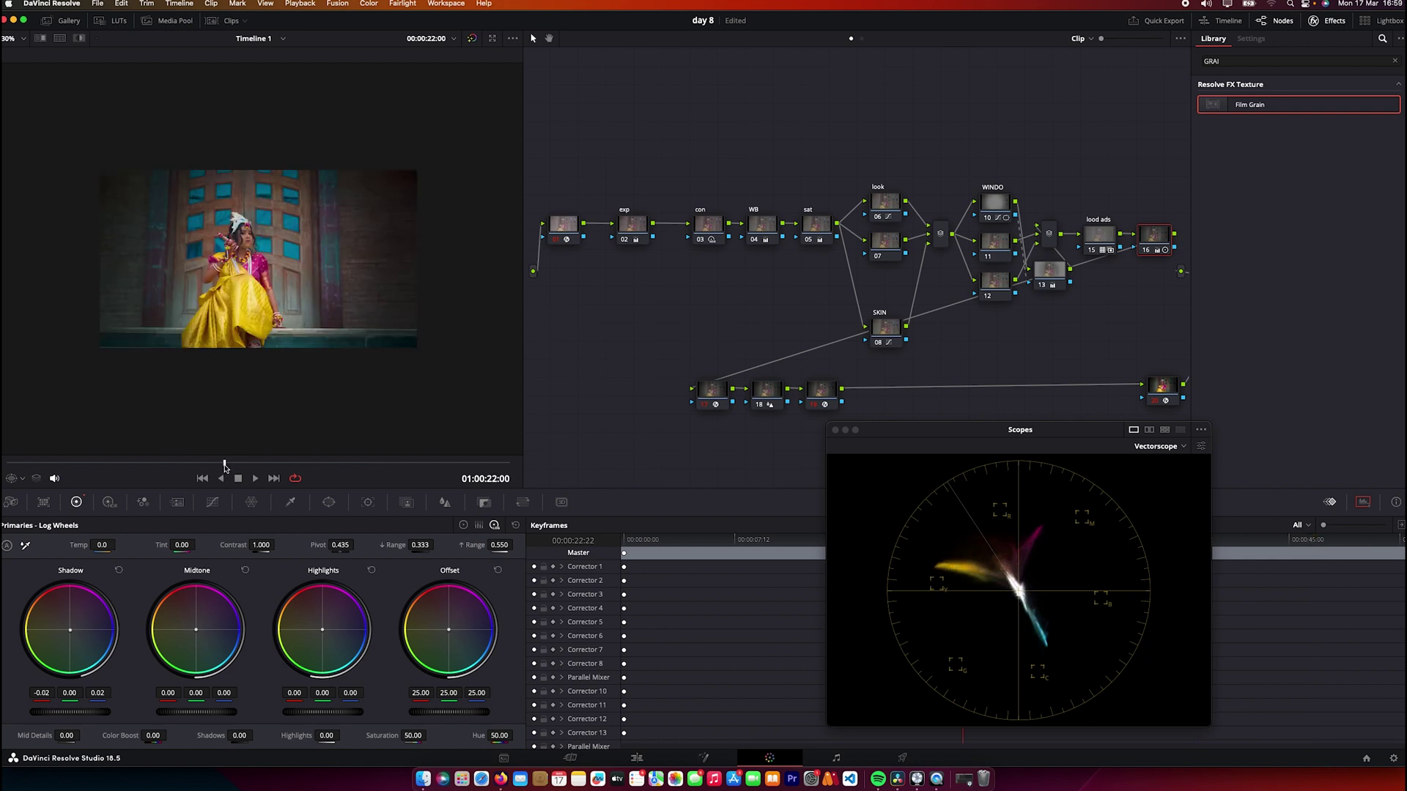
pyautogui.click(293, 251)
pyautogui.click(329, 502)
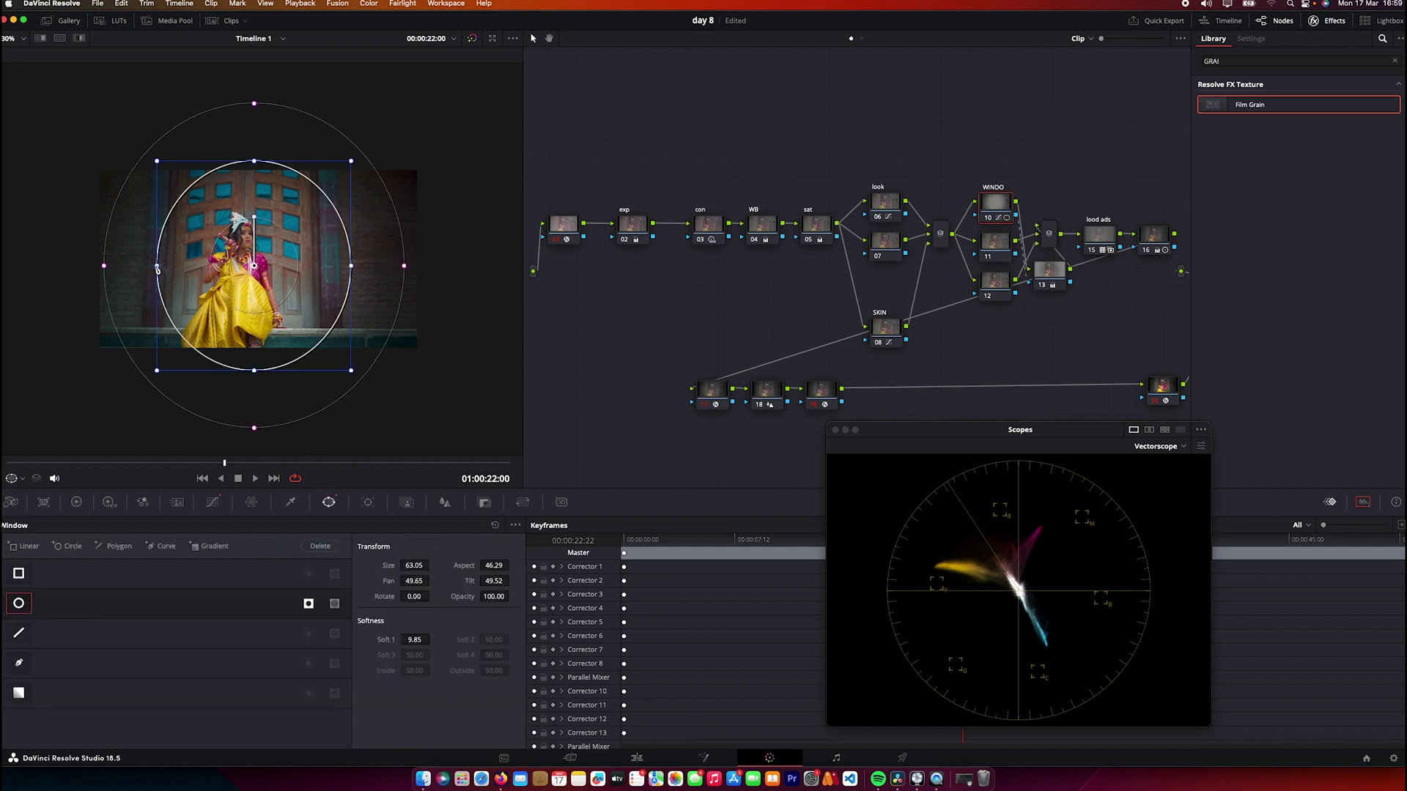
pyautogui.moveTo(143, 270); pyautogui.dragTo(84, 264)
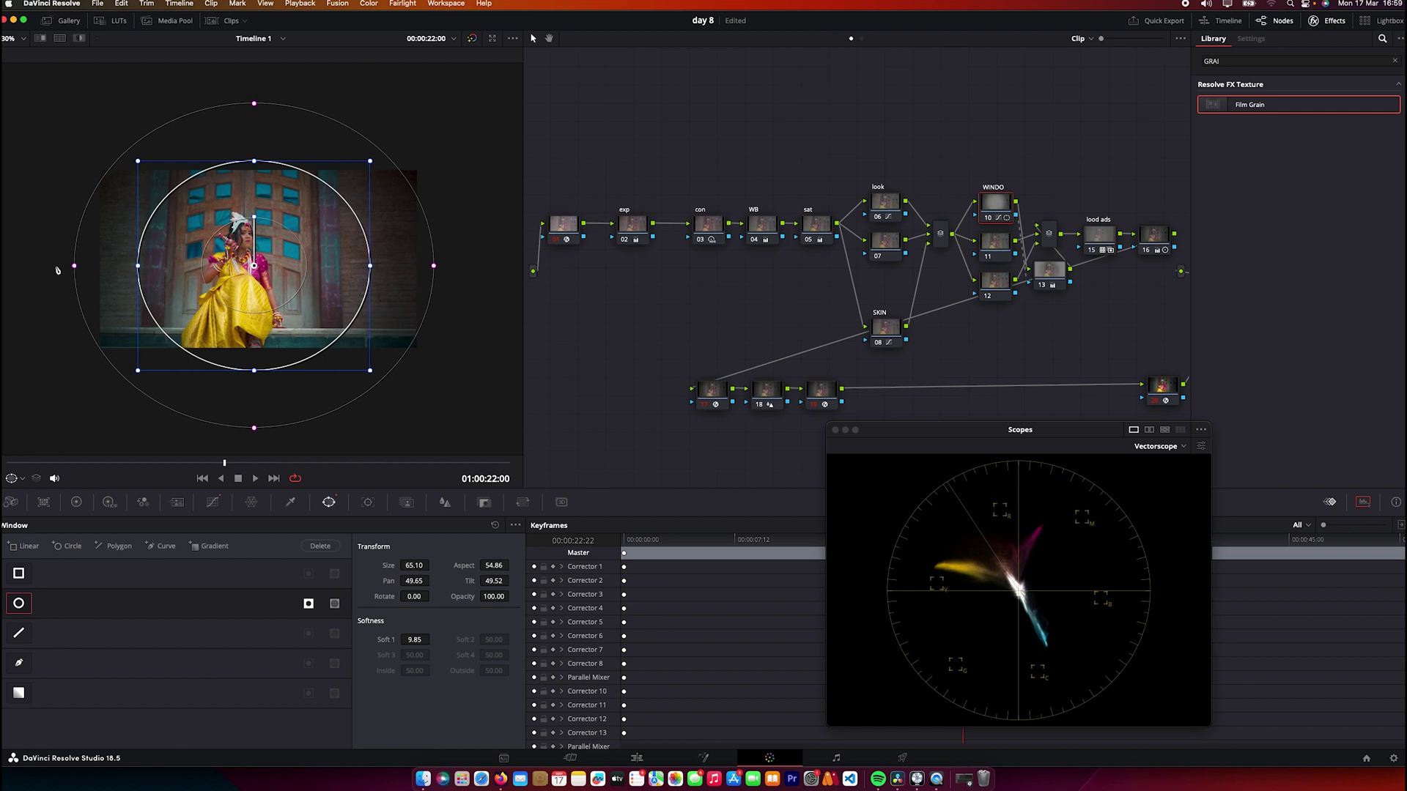
pyautogui.moveTo(434, 265); pyautogui.dragTo(486, 265)
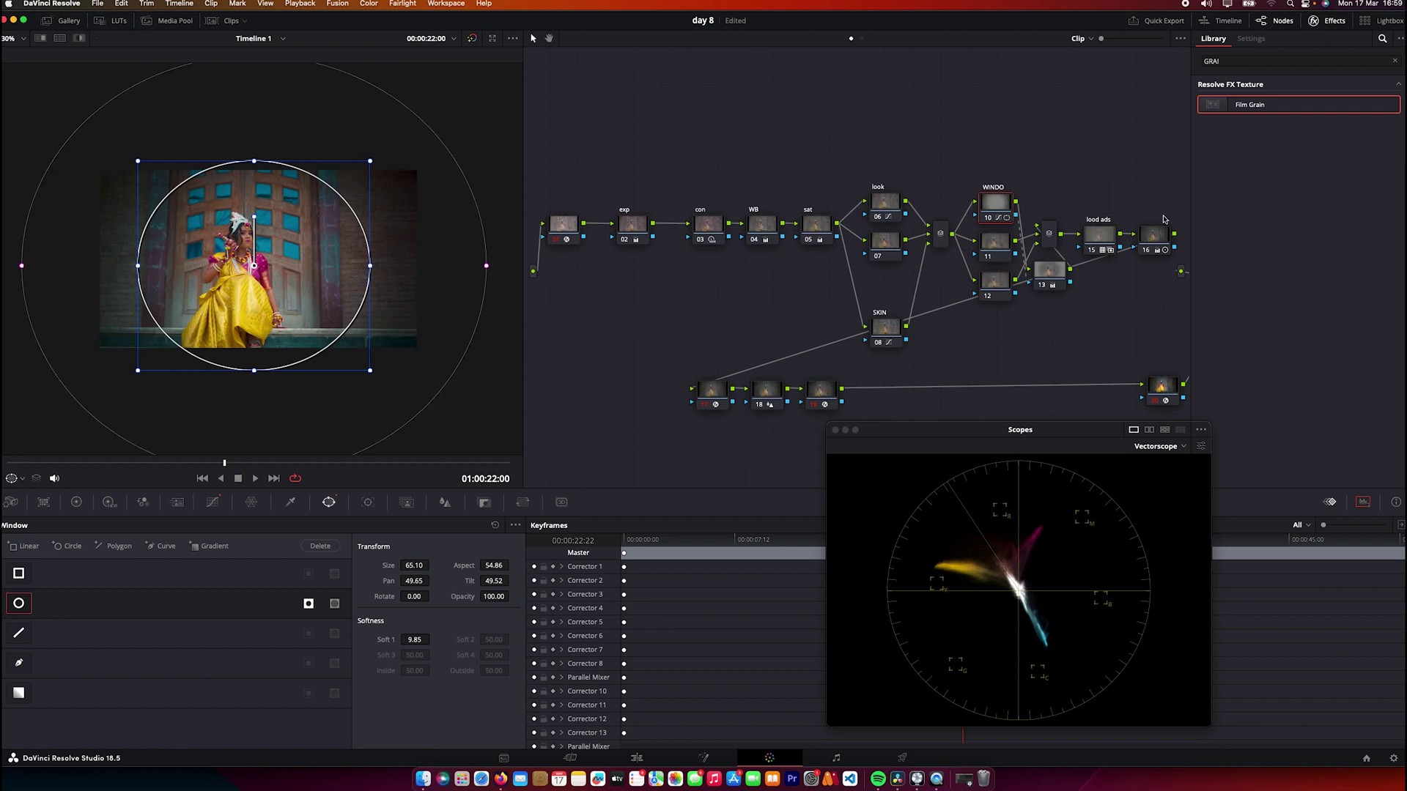
pyautogui.click(1099, 234)
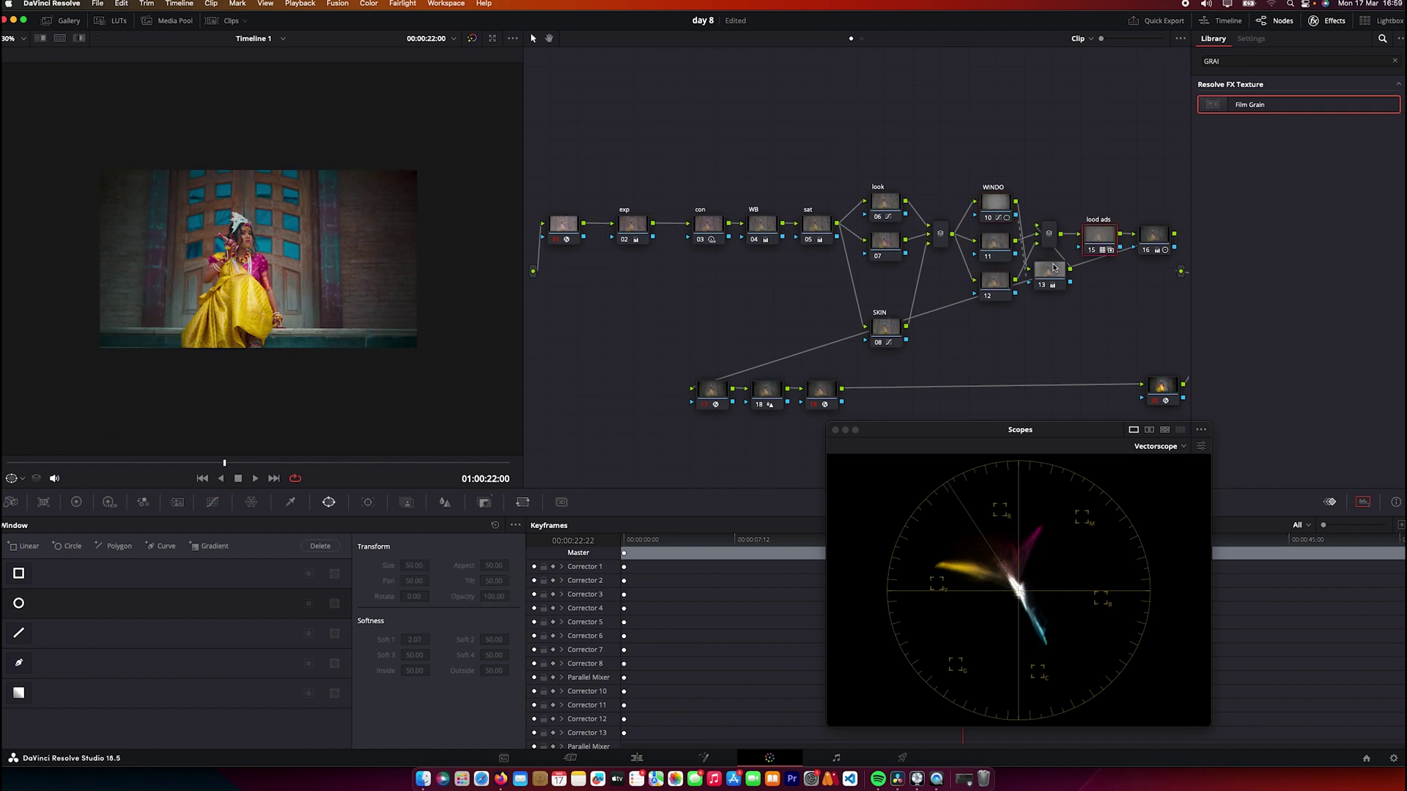
# Set the Key Output Gain of the lood ads node to 0.4 after trying 0.3
pyautogui.click(484, 502)
pyautogui.doubleClick(401, 638)
pyautogui.write('0')
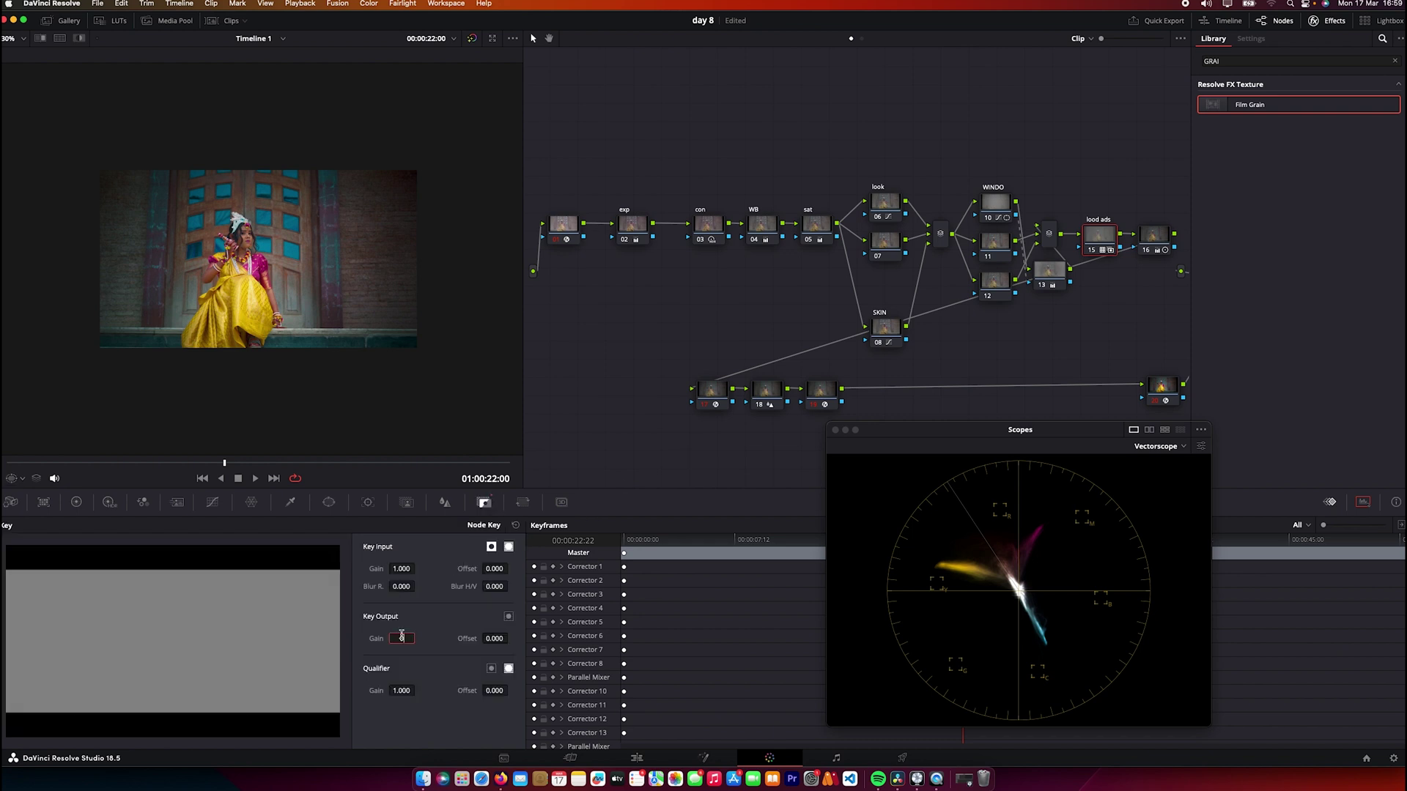
pyautogui.write('.3')
pyautogui.press('Return')
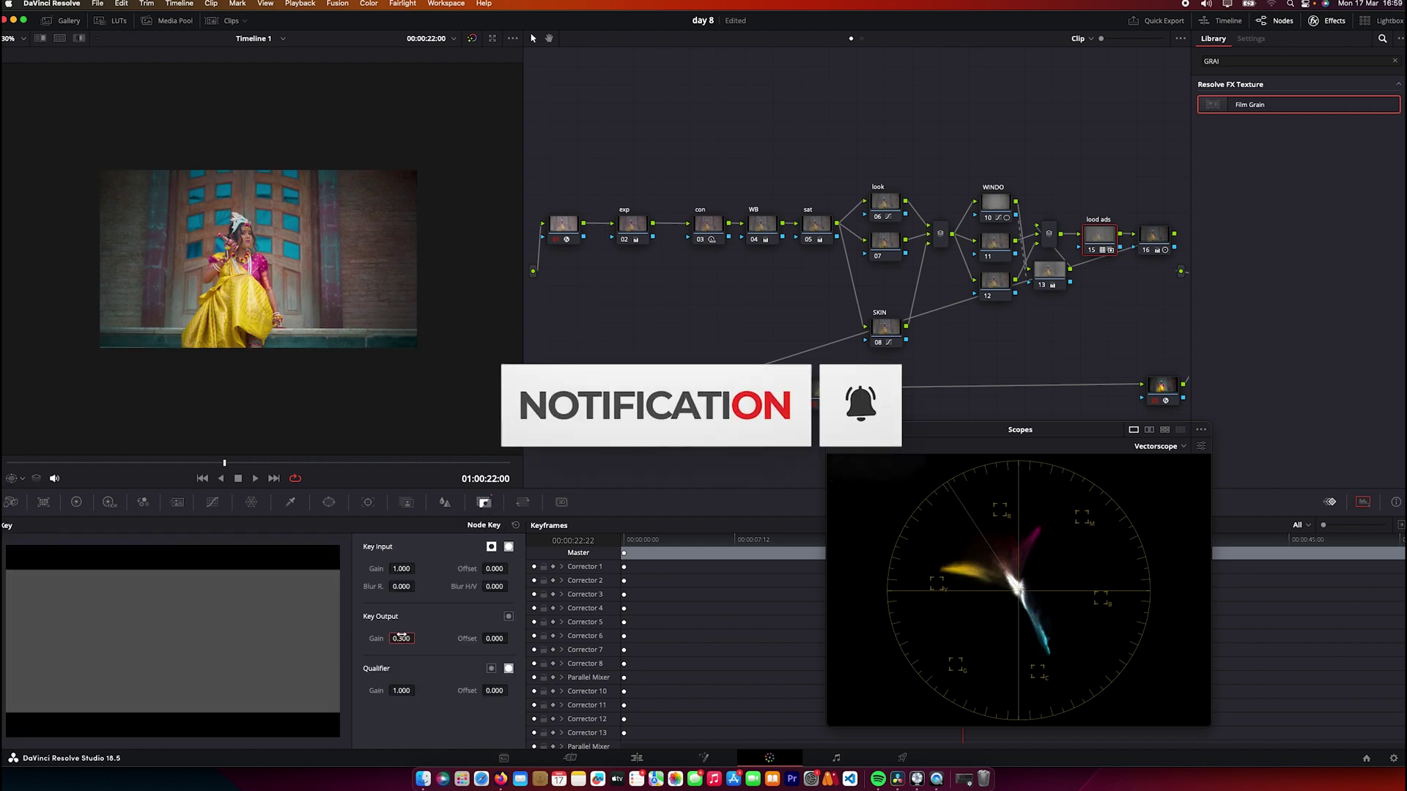
pyautogui.doubleClick(401, 639)
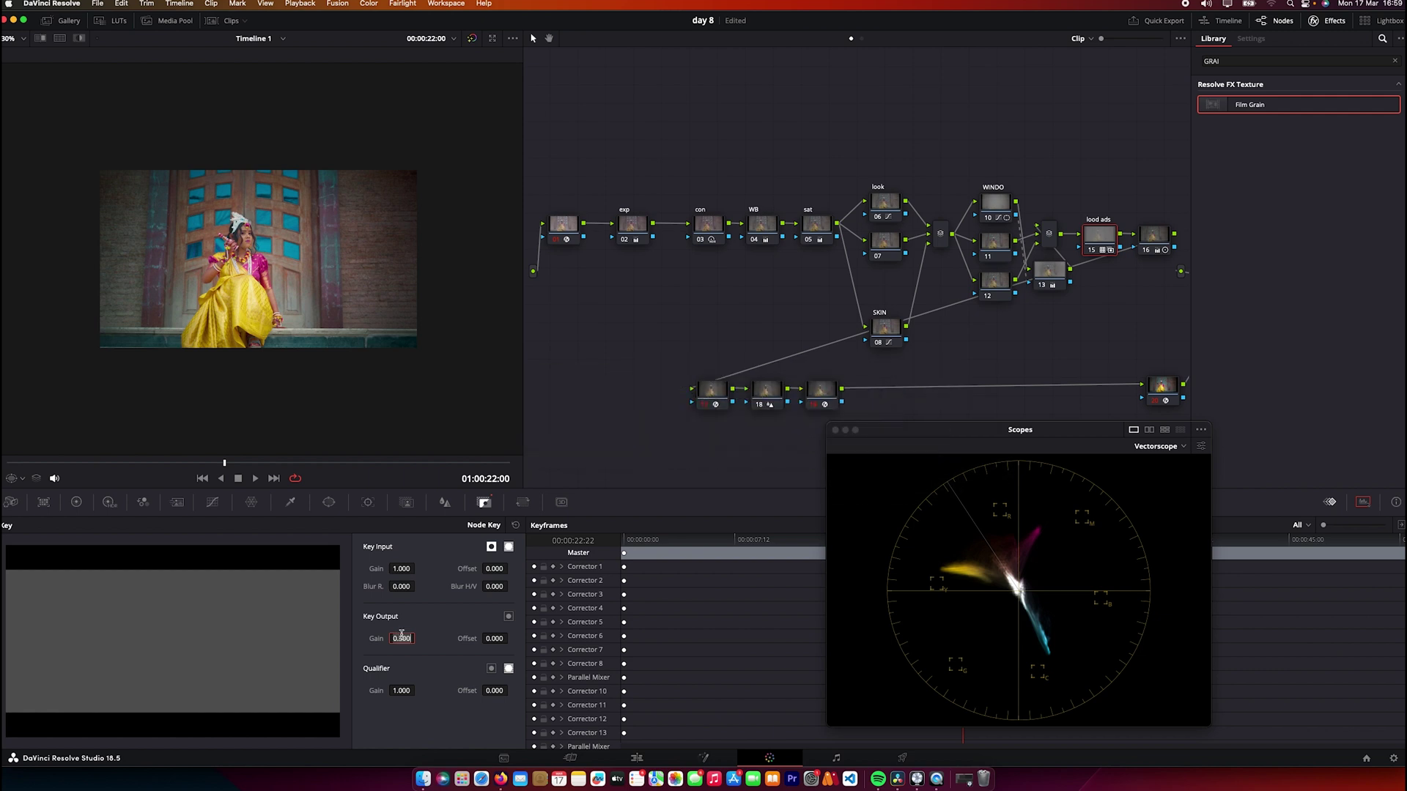
pyautogui.write('0.4')
pyautogui.press('Return')
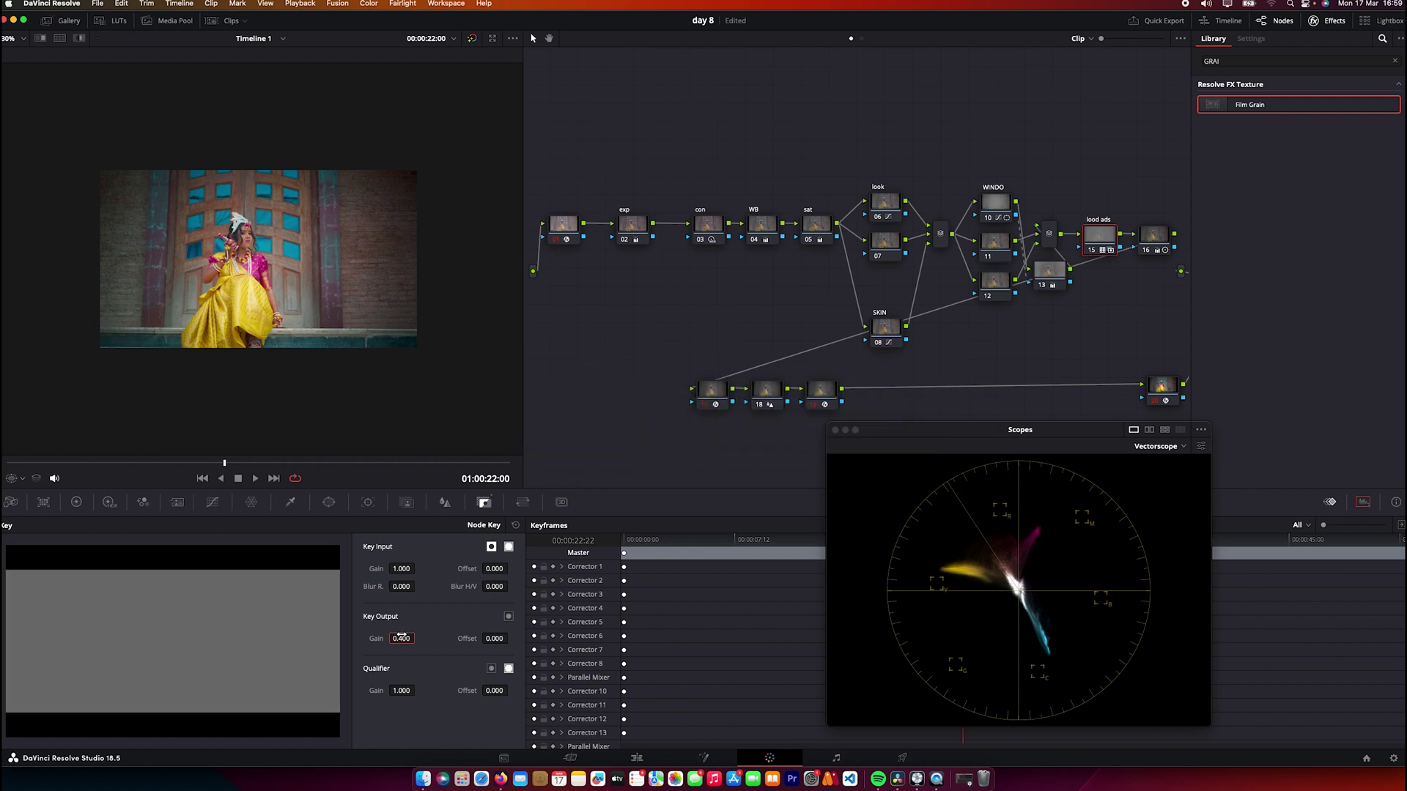
# Shape the con node's custom curve with shadow, midtone and highlight points, pulling the shadows slightly down, and check the image full screen
pyautogui.click(710, 225)
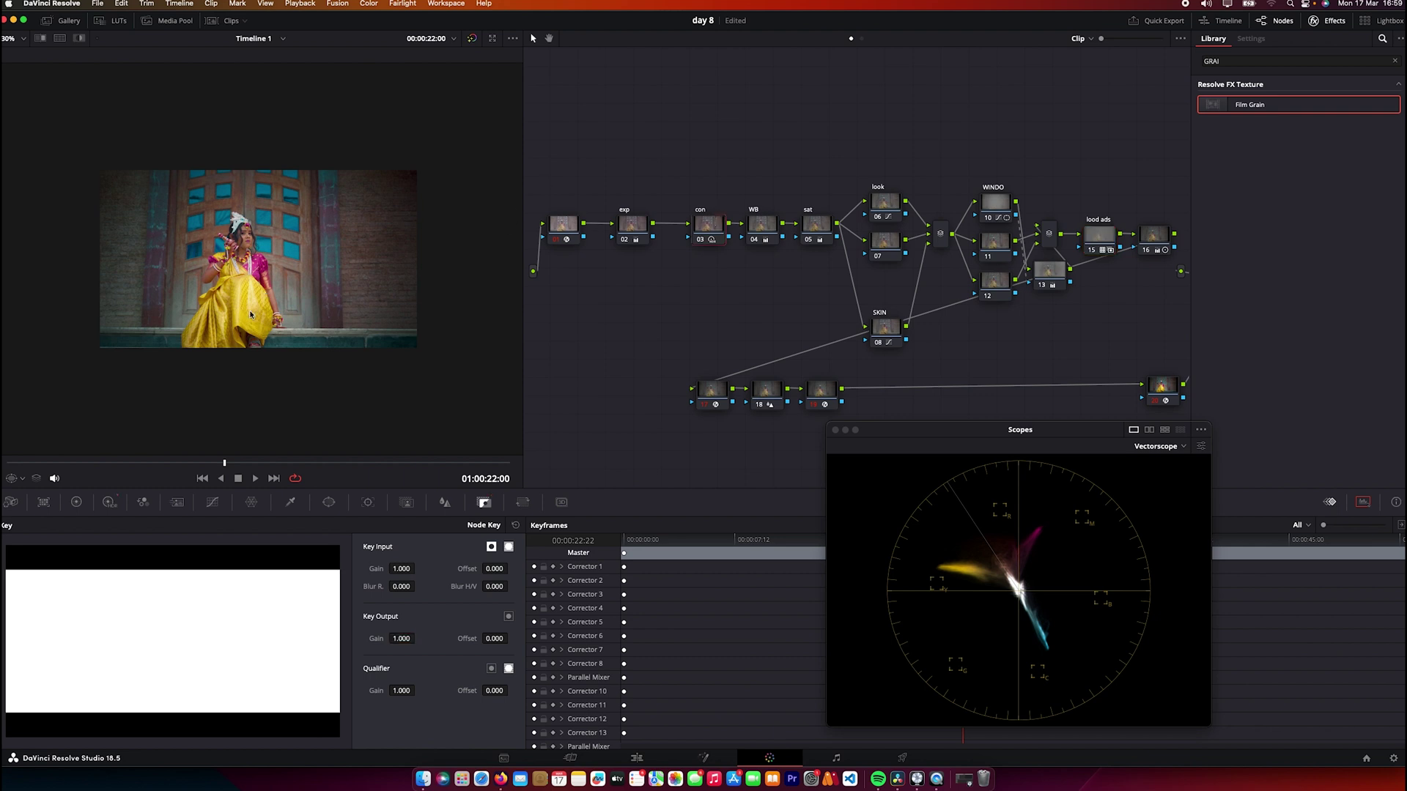
pyautogui.click(213, 502)
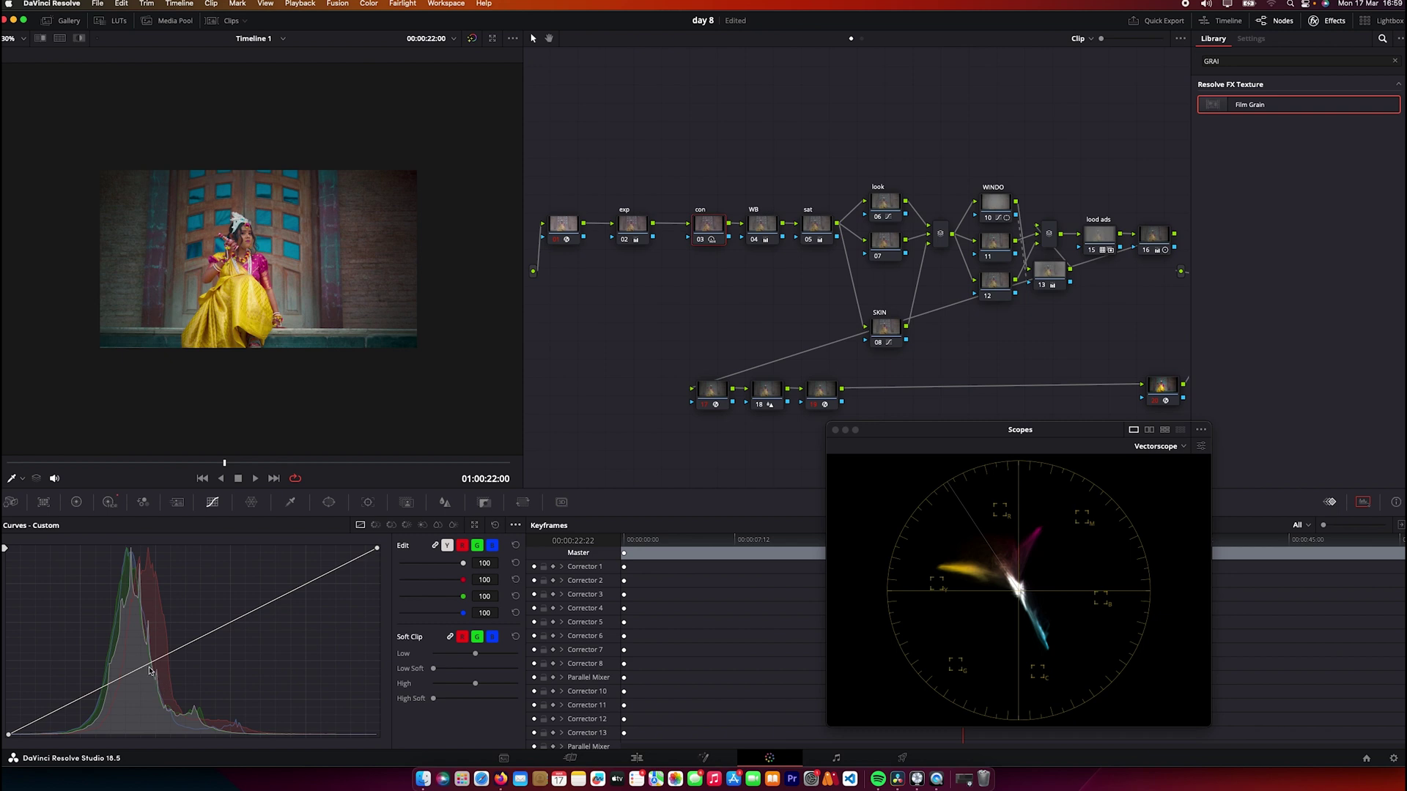
pyautogui.click(516, 525)
pyautogui.click(543, 598)
pyautogui.click(51, 717)
pyautogui.moveTo(51, 718); pyautogui.dragTo(50, 721)
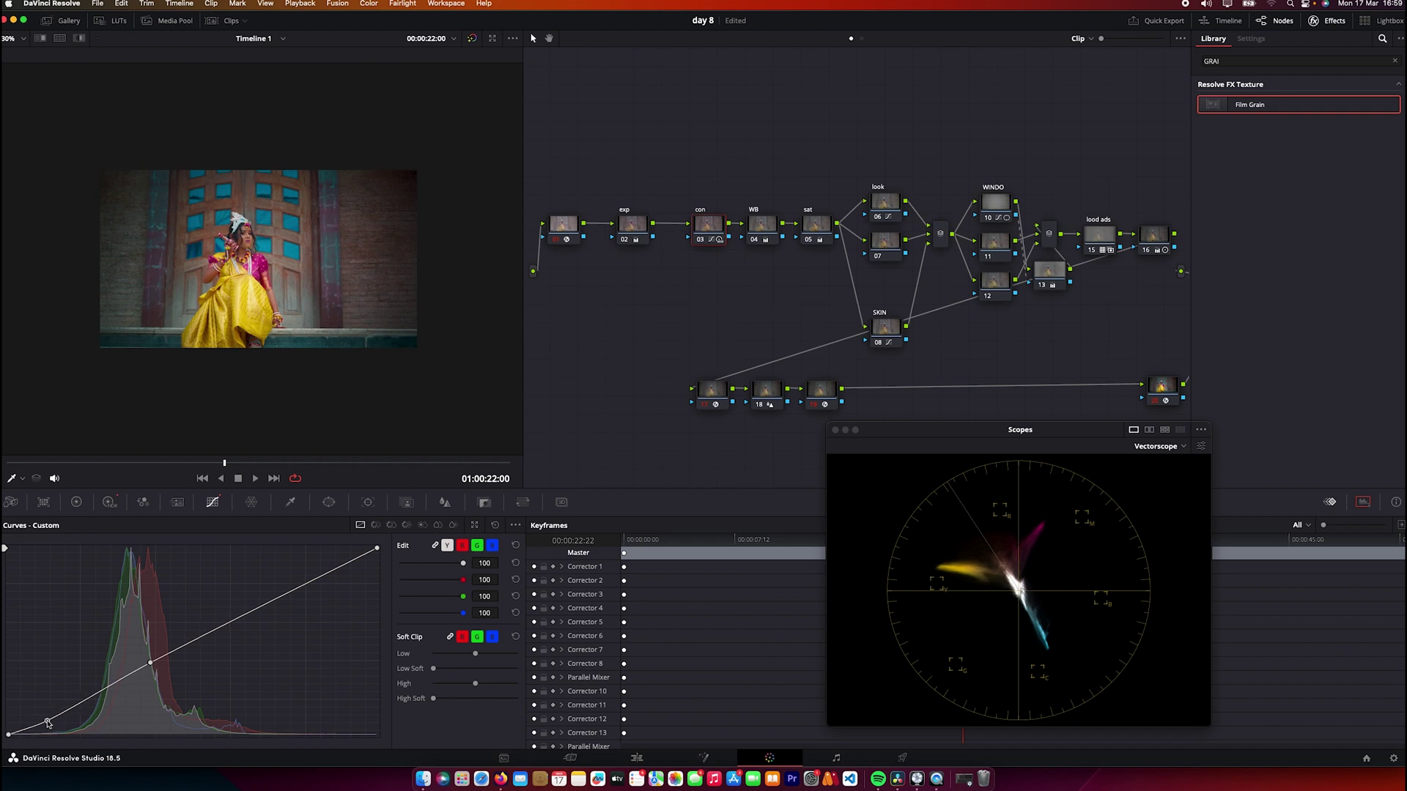
pyautogui.moveTo(46, 726); pyautogui.dragTo(46, 727)
pyautogui.click(241, 616)
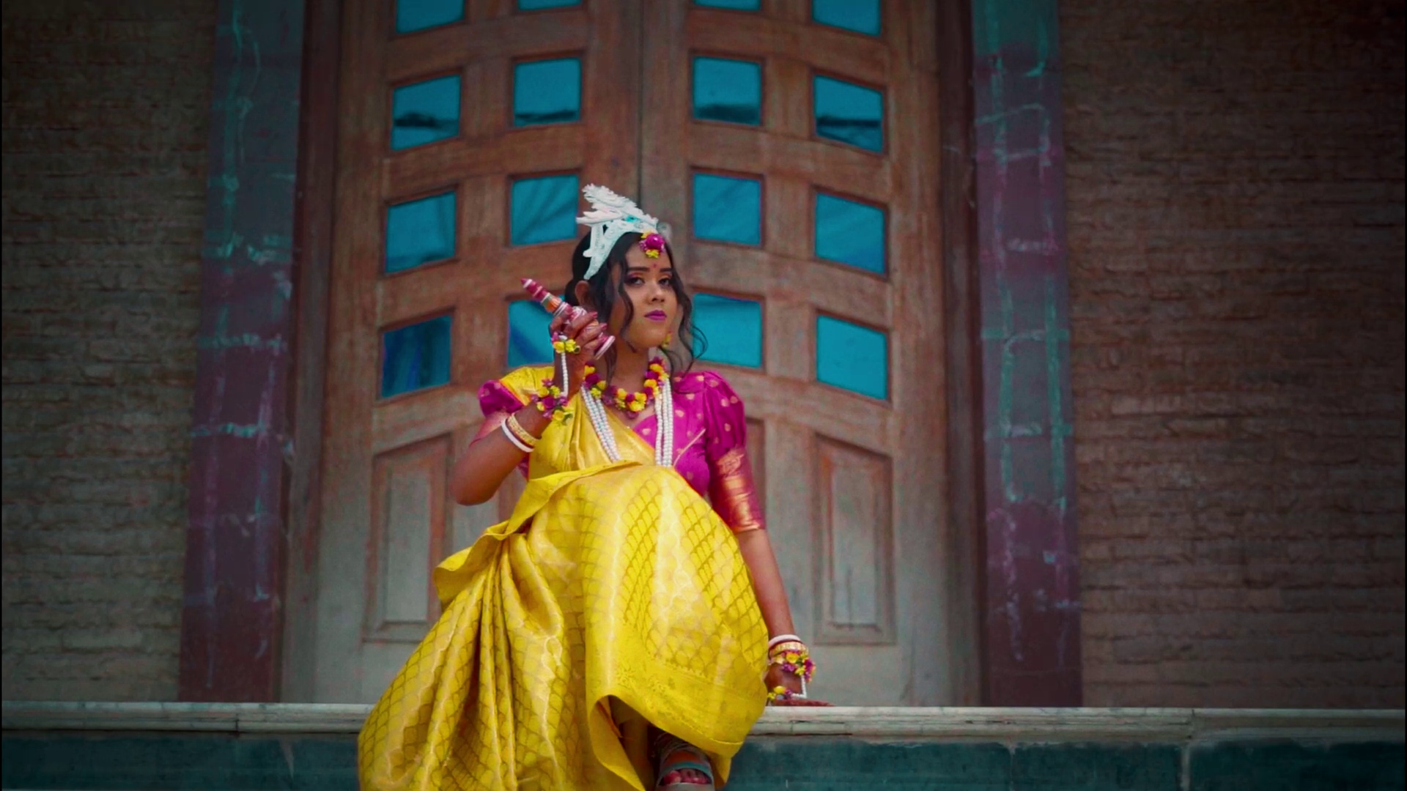
pyautogui.press('Escape')
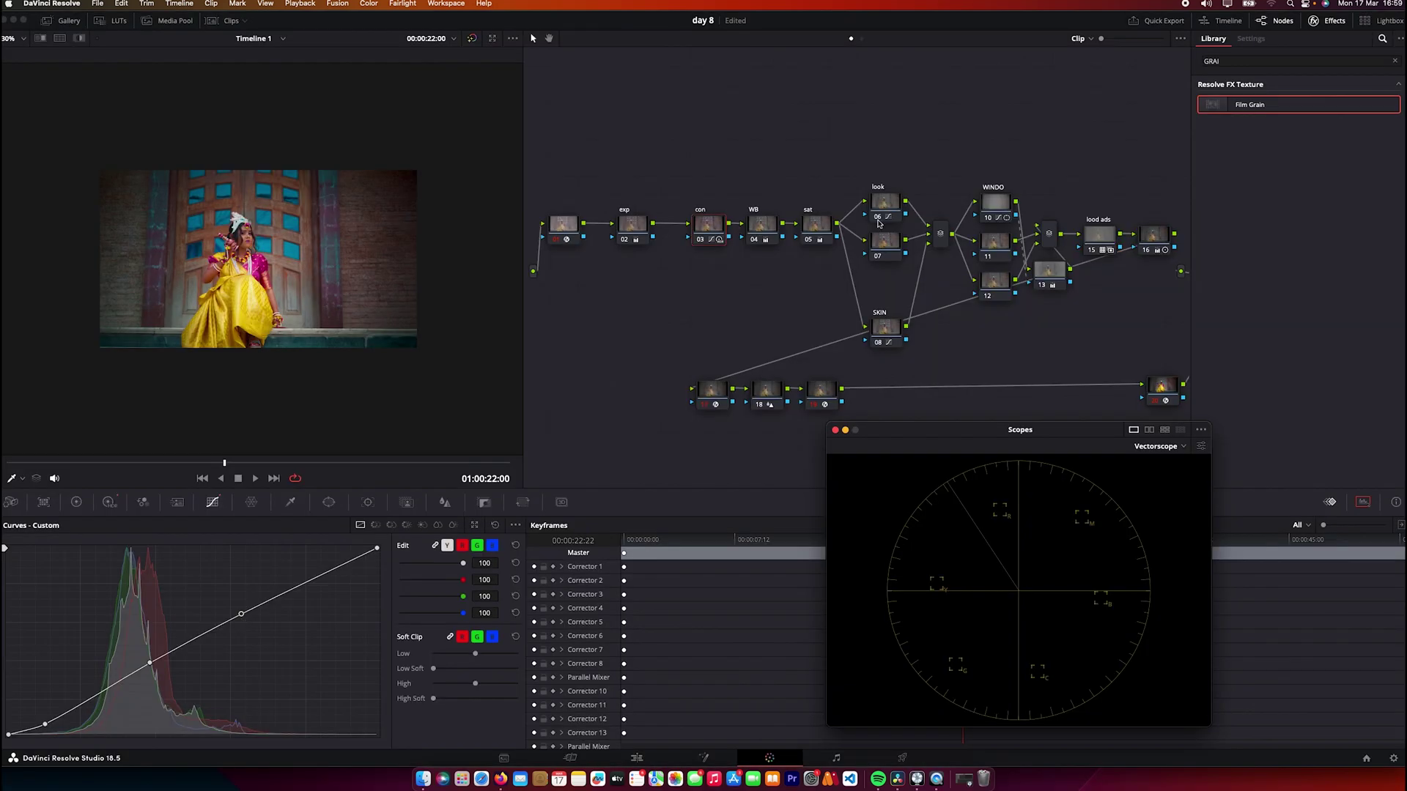
# Set the yellow point's Hue Rotate to -17.83 on the look node's Hue Vs Hue curve and check the image full screen
pyautogui.click(885, 204)
pyautogui.click(376, 526)
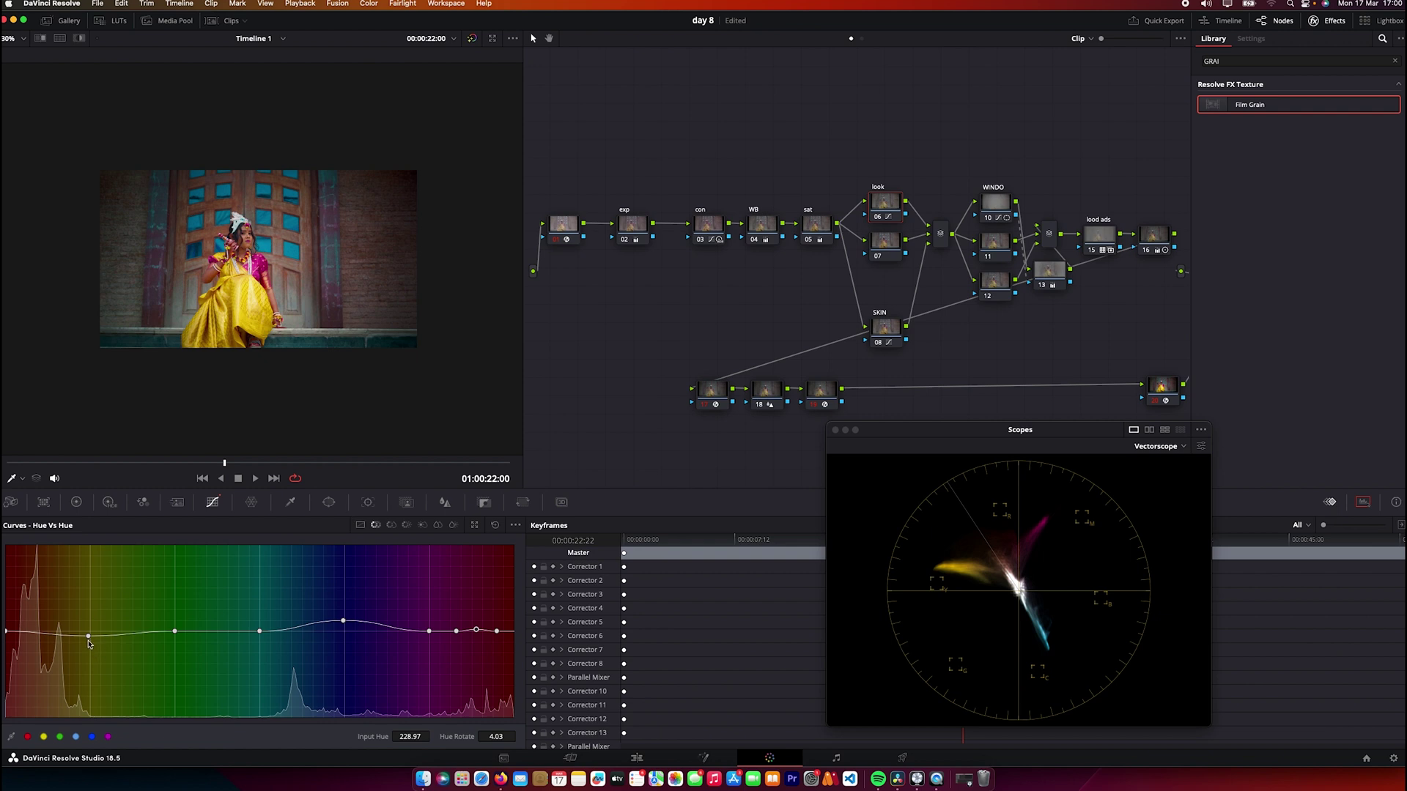
pyautogui.moveTo(88, 637); pyautogui.dragTo(89, 643)
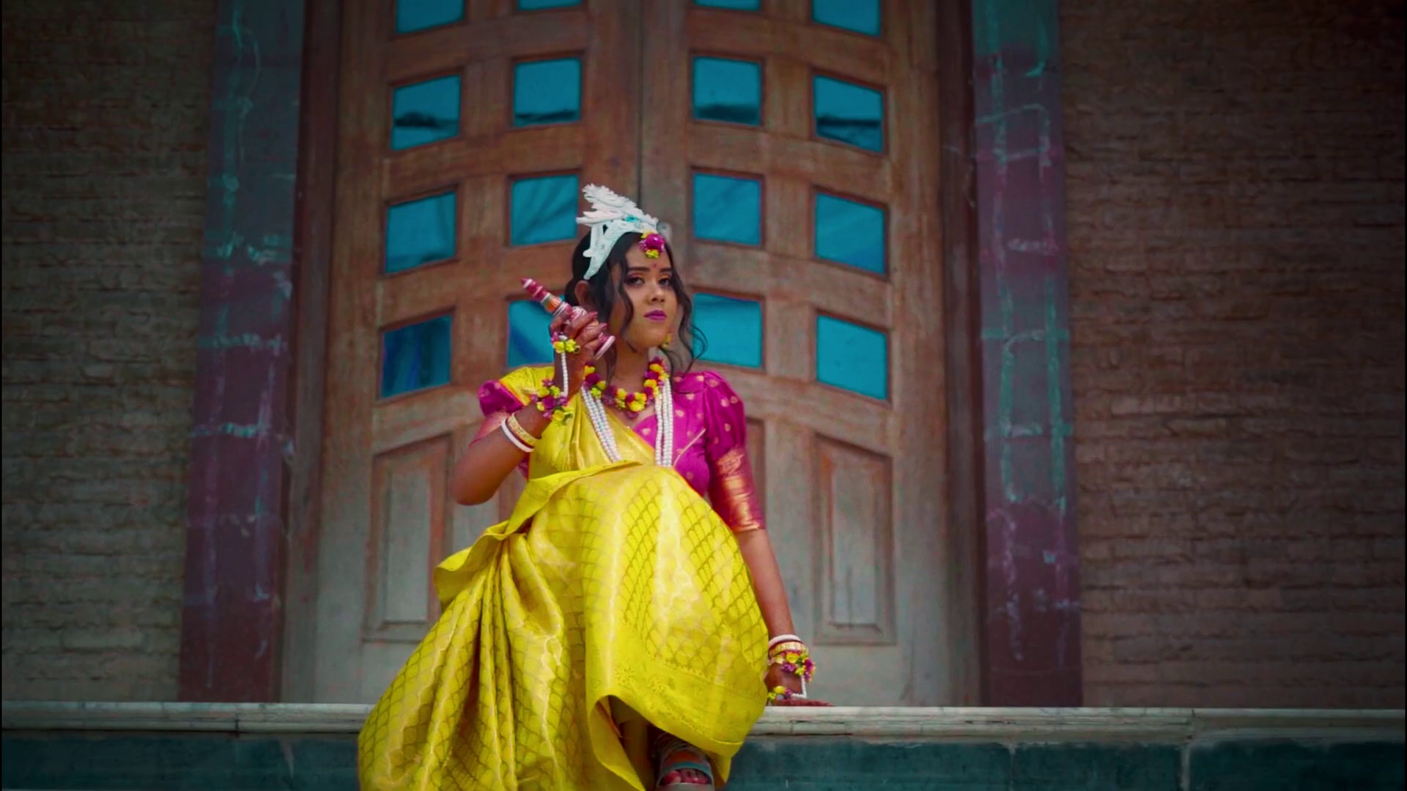
pyautogui.press('Escape')
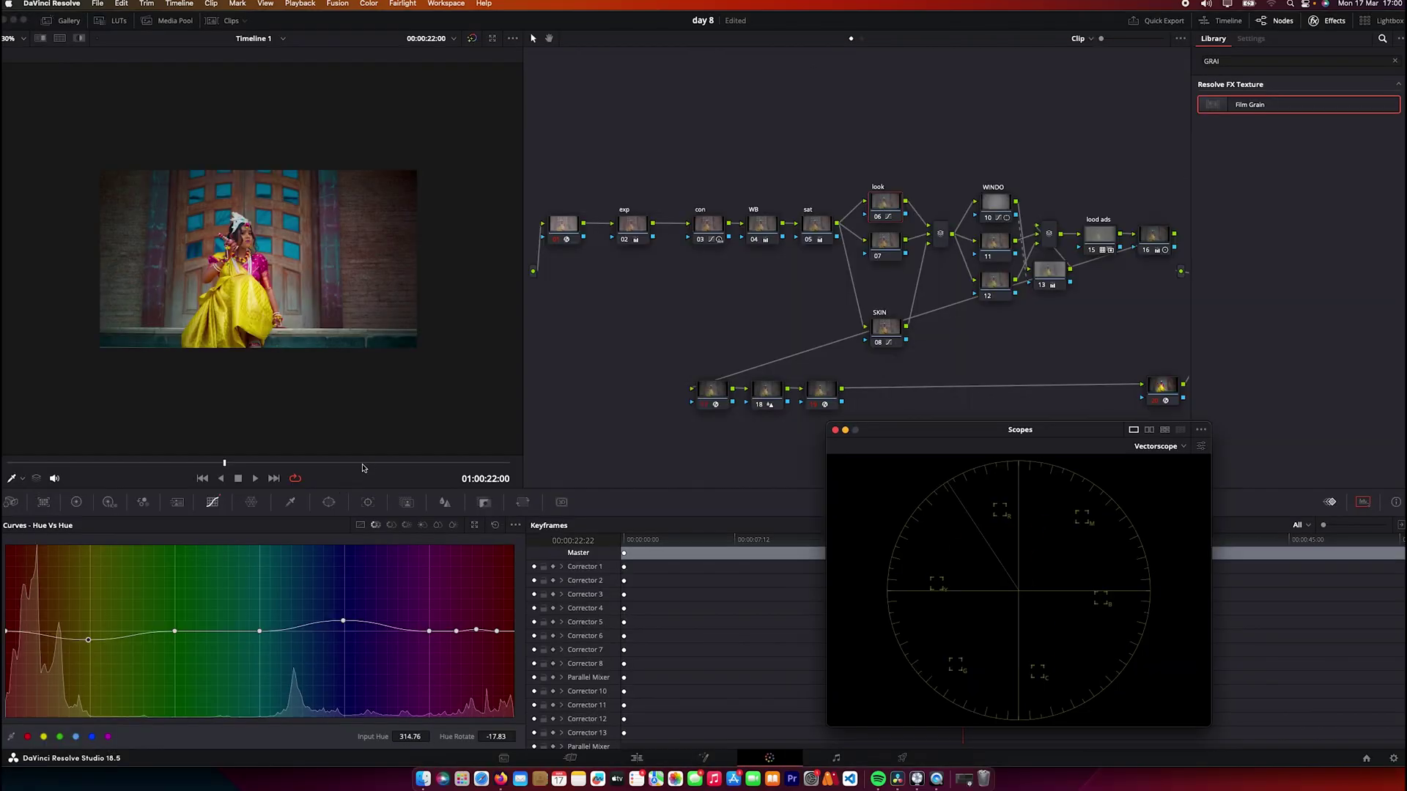
# Review the grade at several frames up to 01:00:49:22, inspecting the subject's skin and clothing enlarged
pyautogui.click(427, 464)
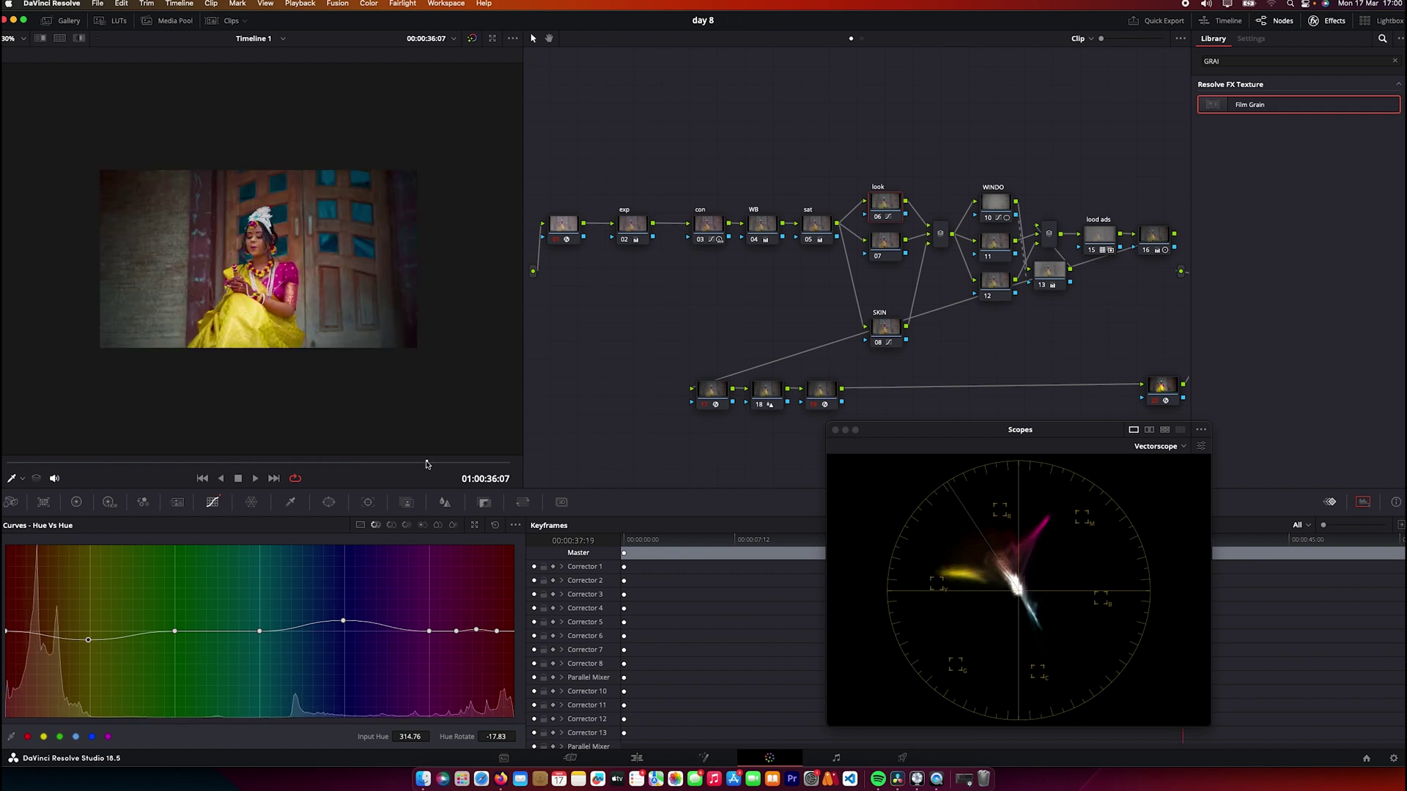
pyautogui.click(425, 463)
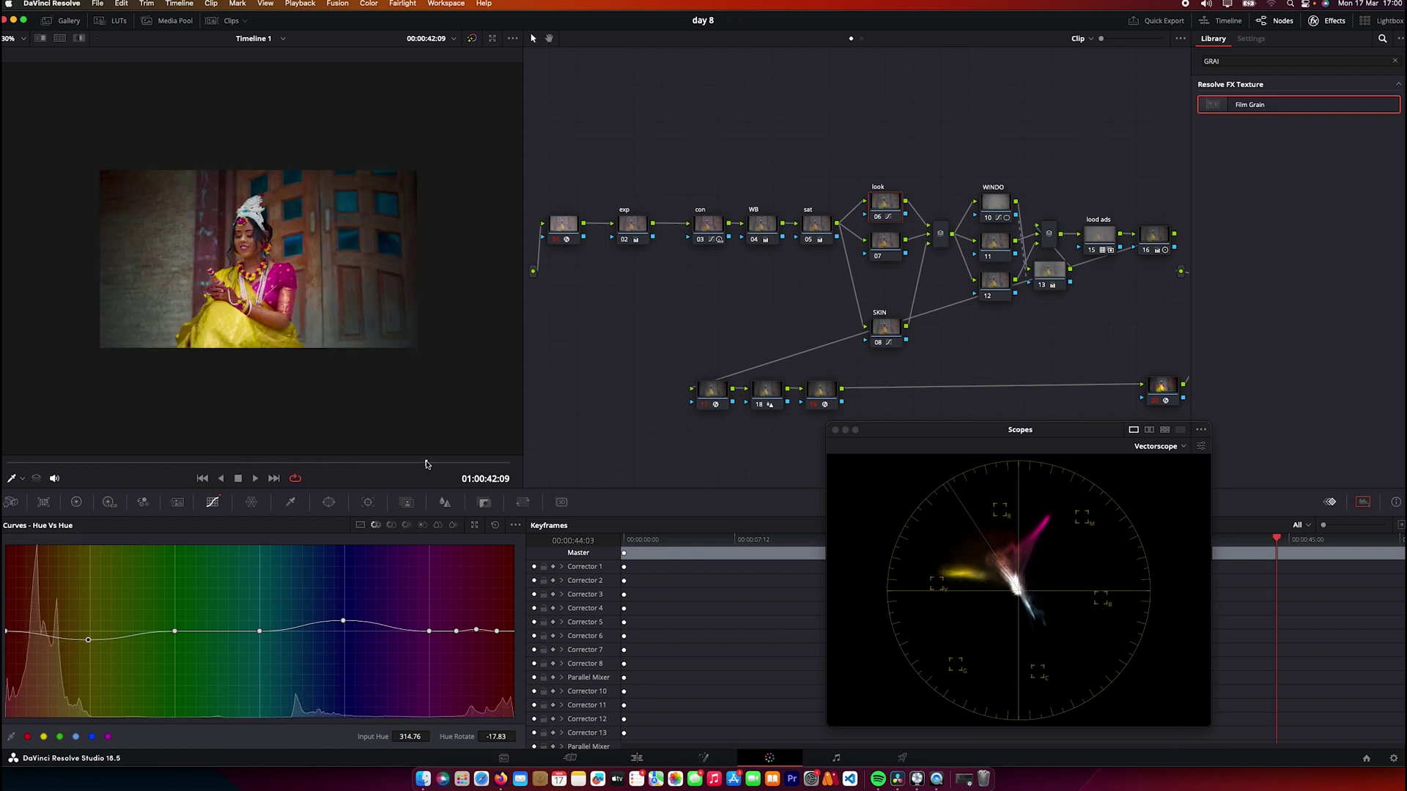
pyautogui.click(477, 466)
pyautogui.scroll(3, 299, 381)
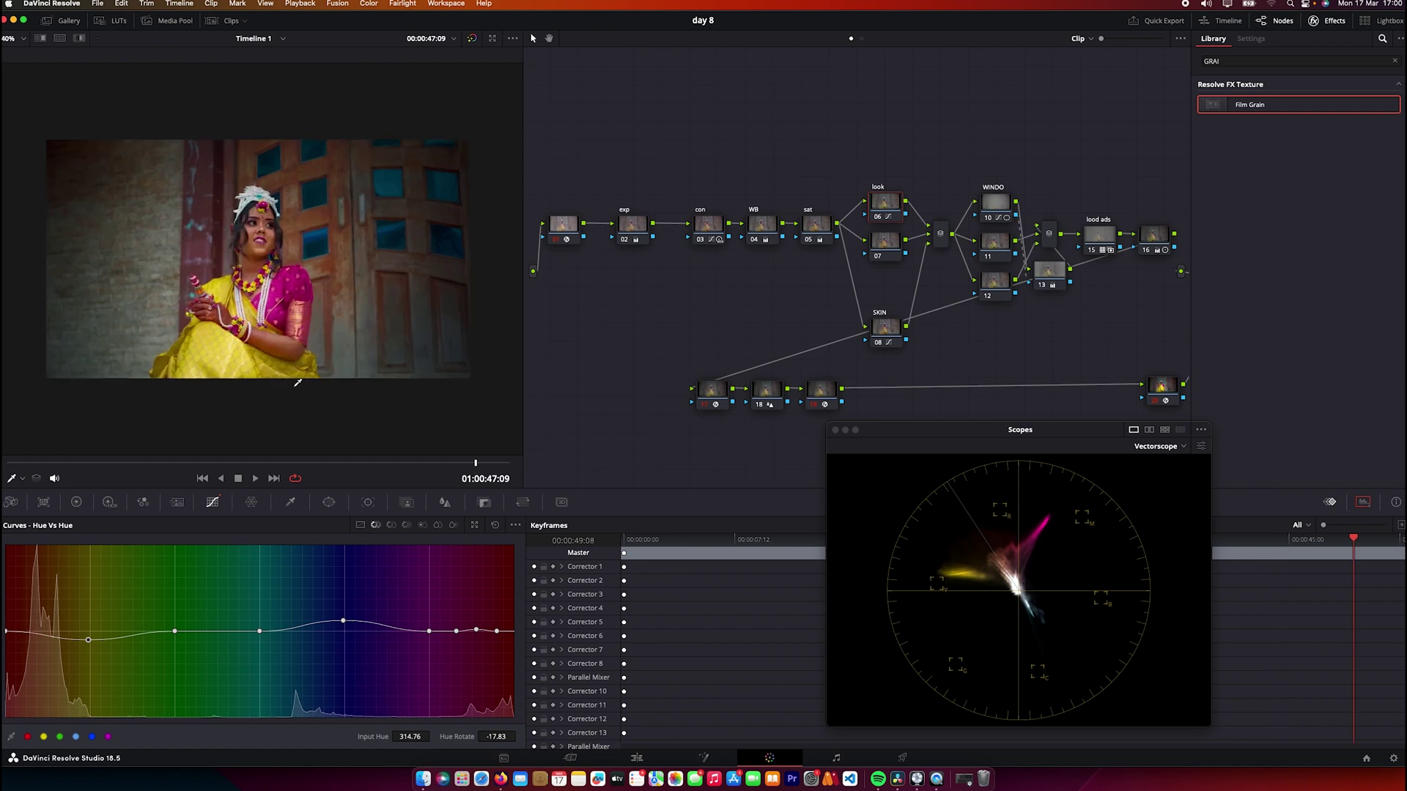
pyautogui.scroll(1, 298, 385)
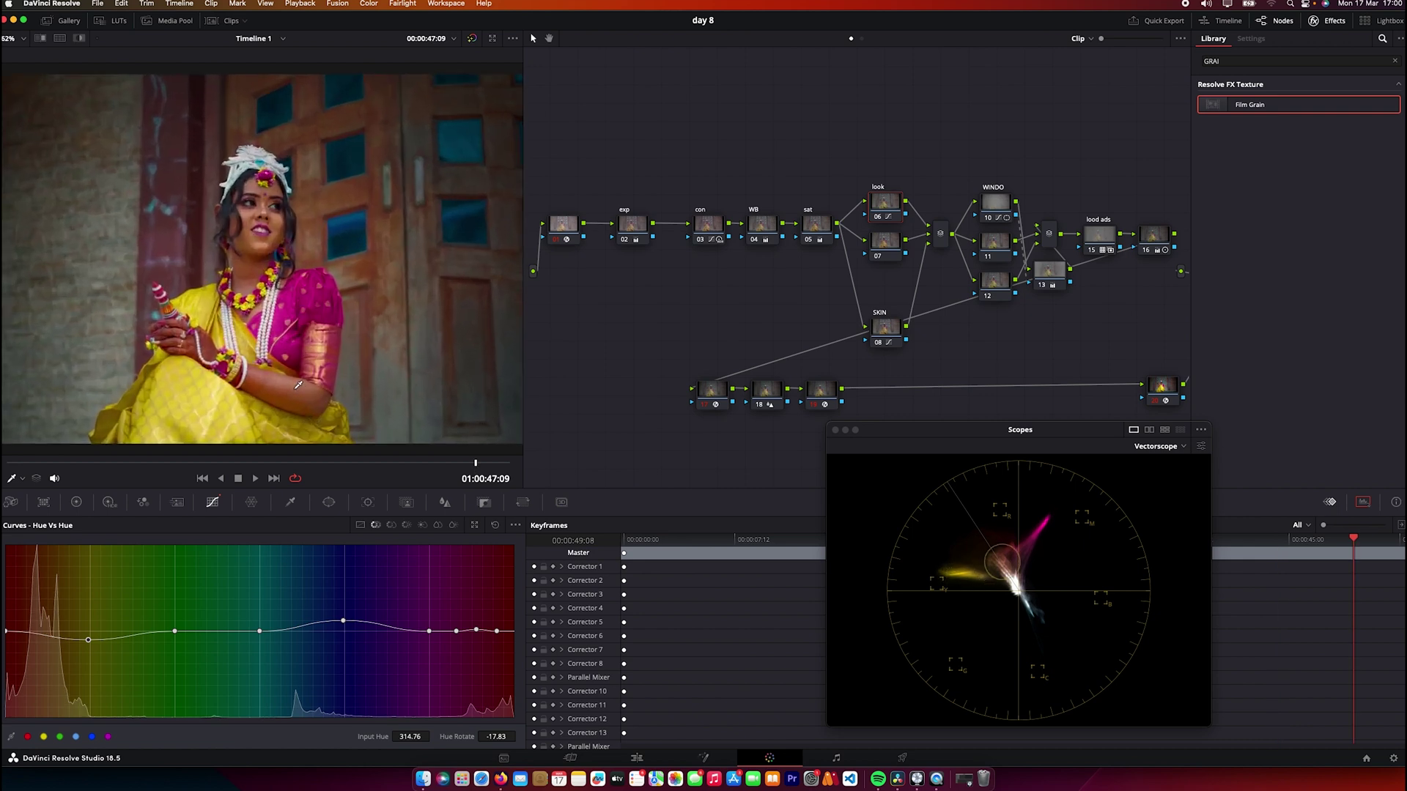
pyautogui.click(502, 466)
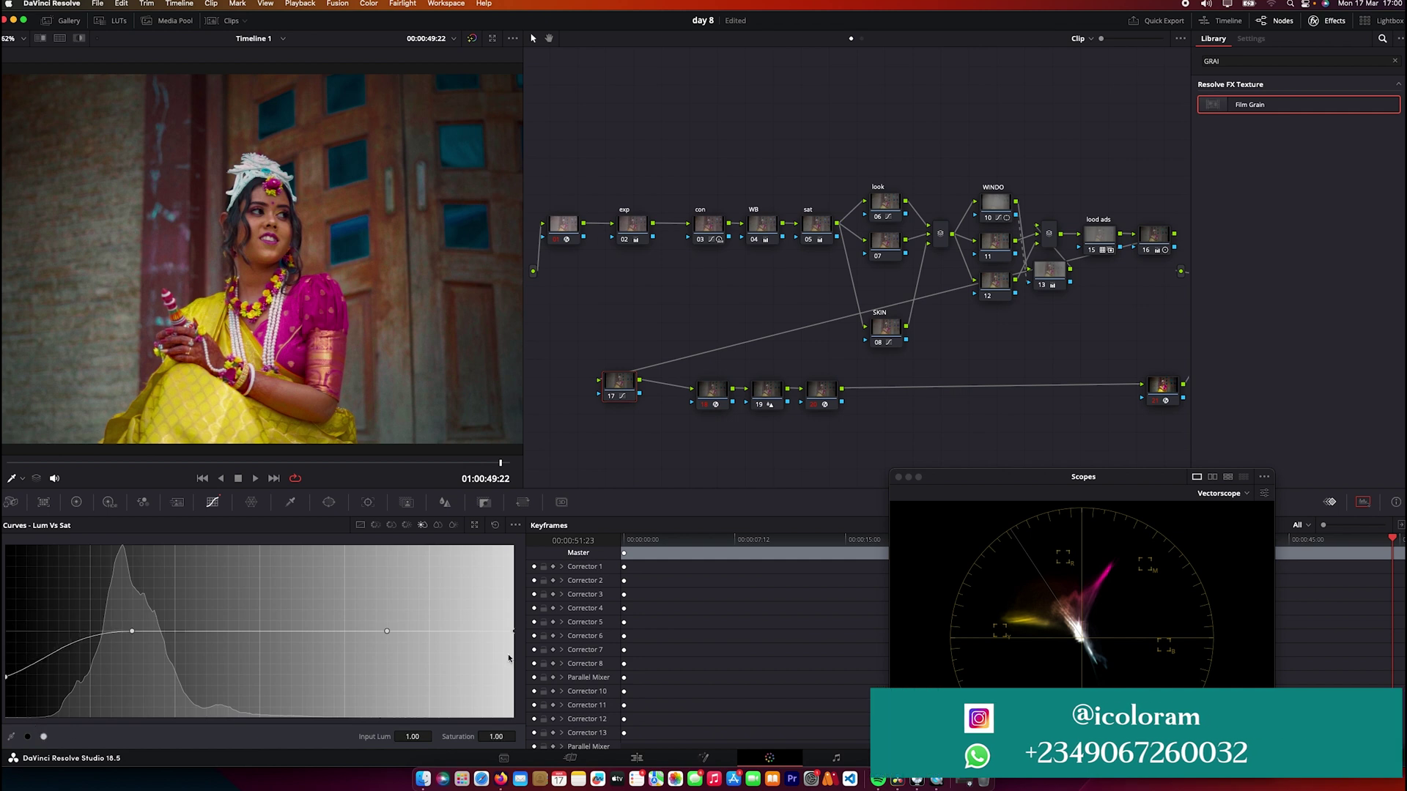
# On node 17, lower the brightest end of Lum Vs Sat to 0.73 and the most saturated end of Sat Vs Sat to 0.73, checking full screen
pyautogui.moveTo(509, 658); pyautogui.dragTo(512, 654)
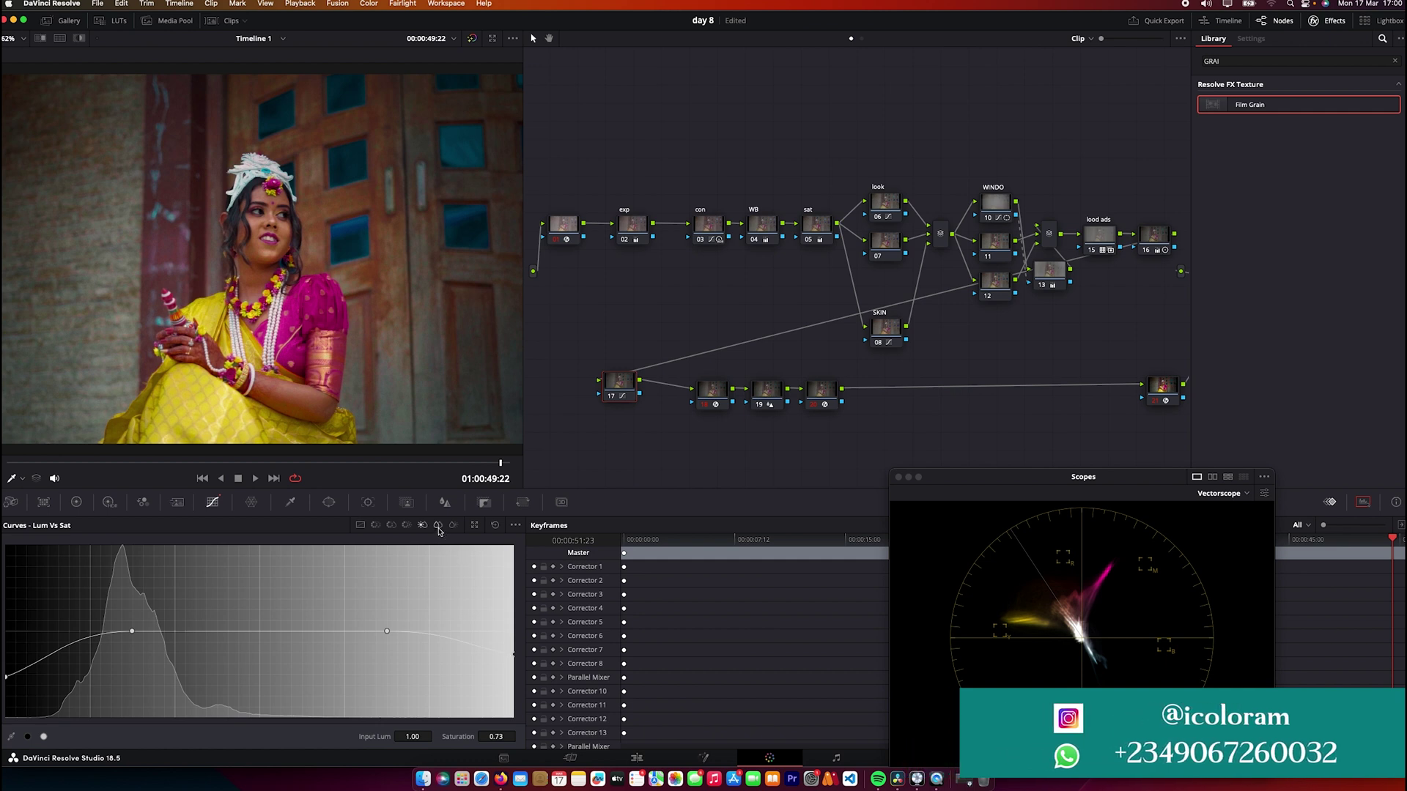
pyautogui.click(438, 526)
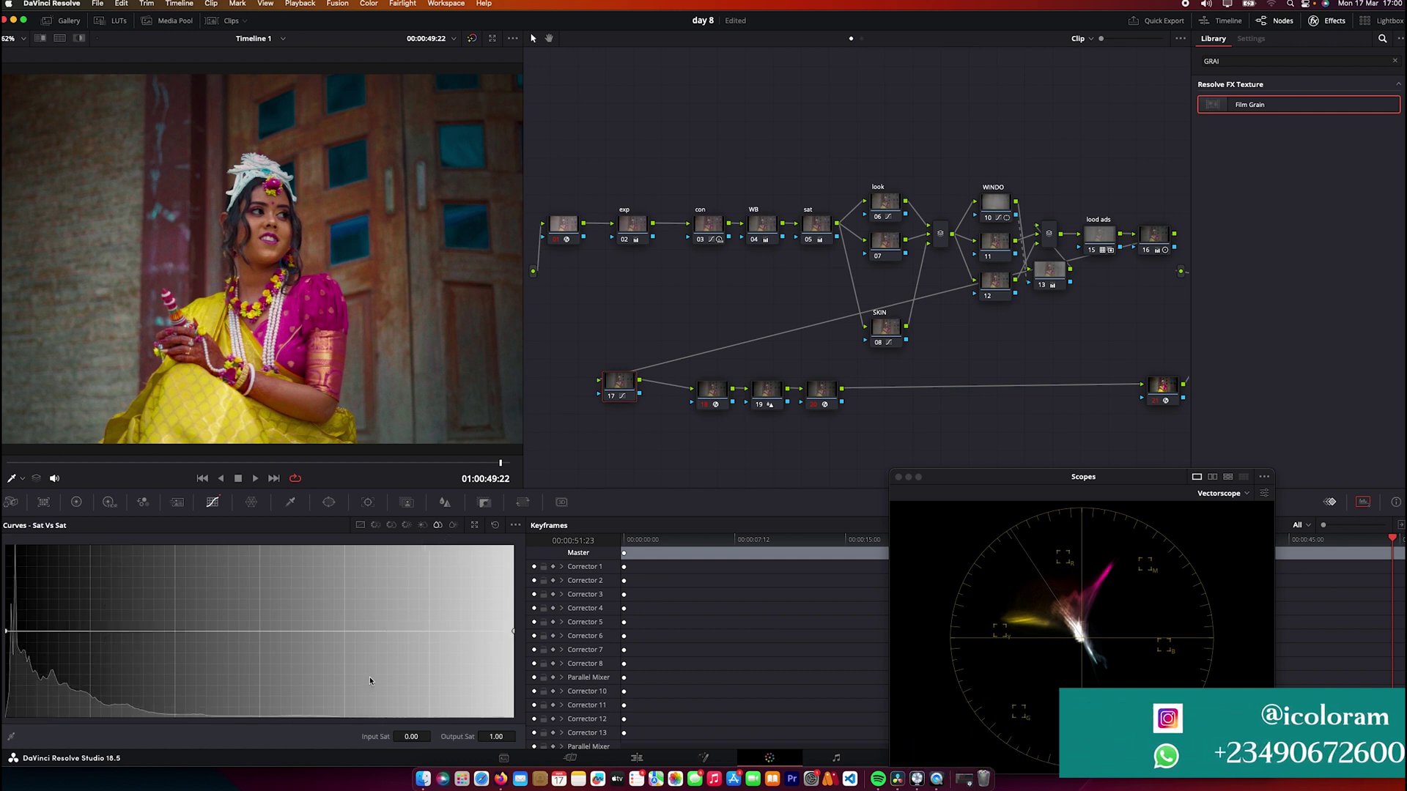
pyautogui.moveTo(513, 634); pyautogui.dragTo(507, 658)
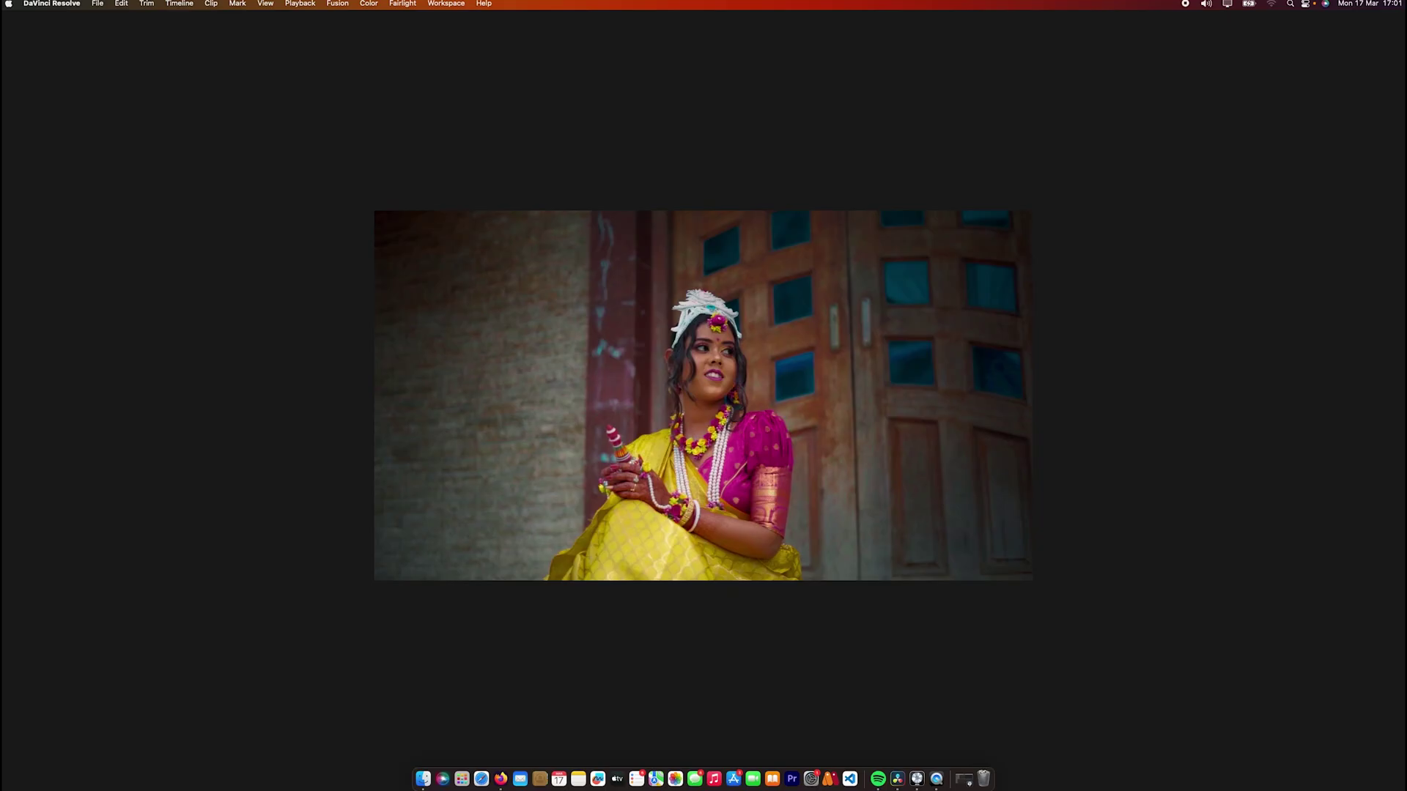
pyautogui.press('Escape')
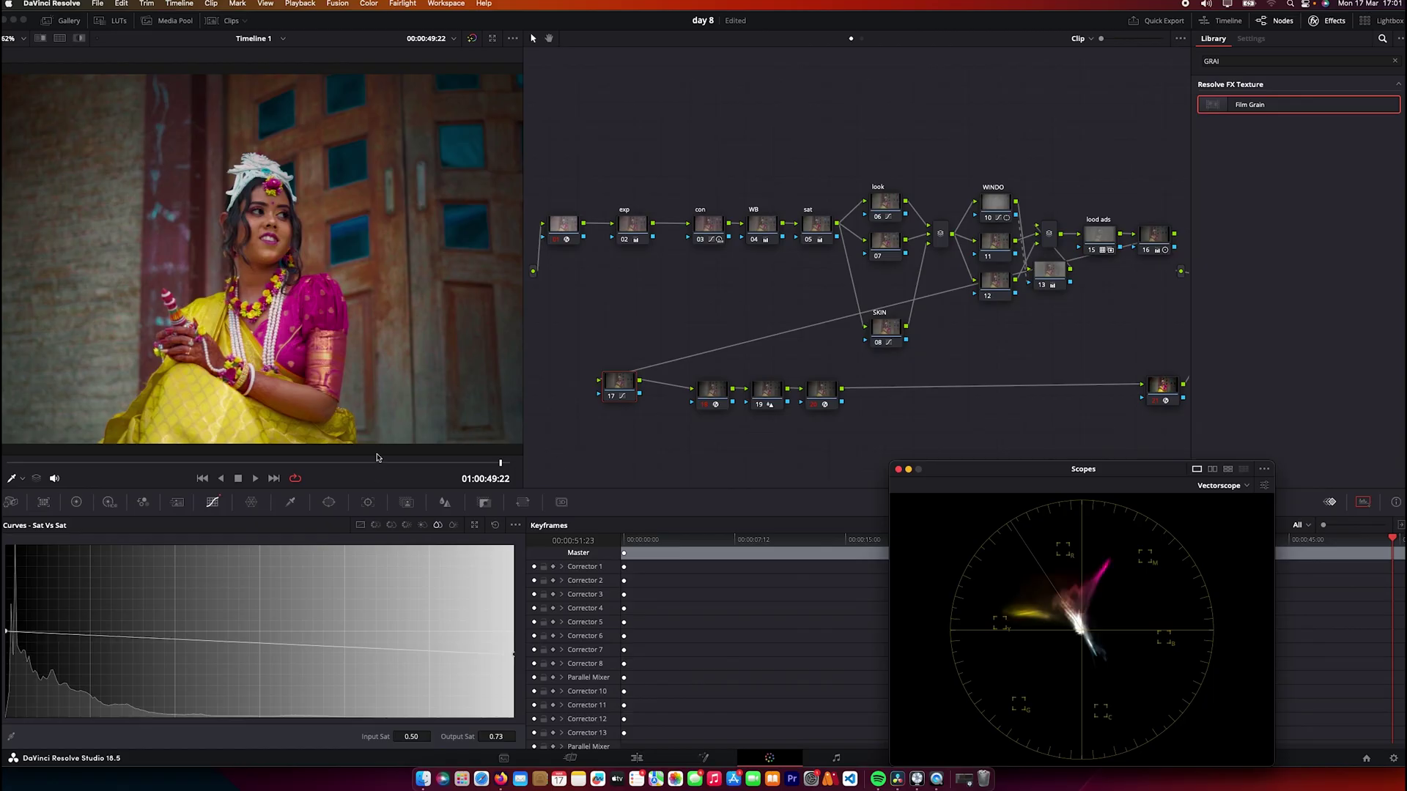
pyautogui.click(384, 494)
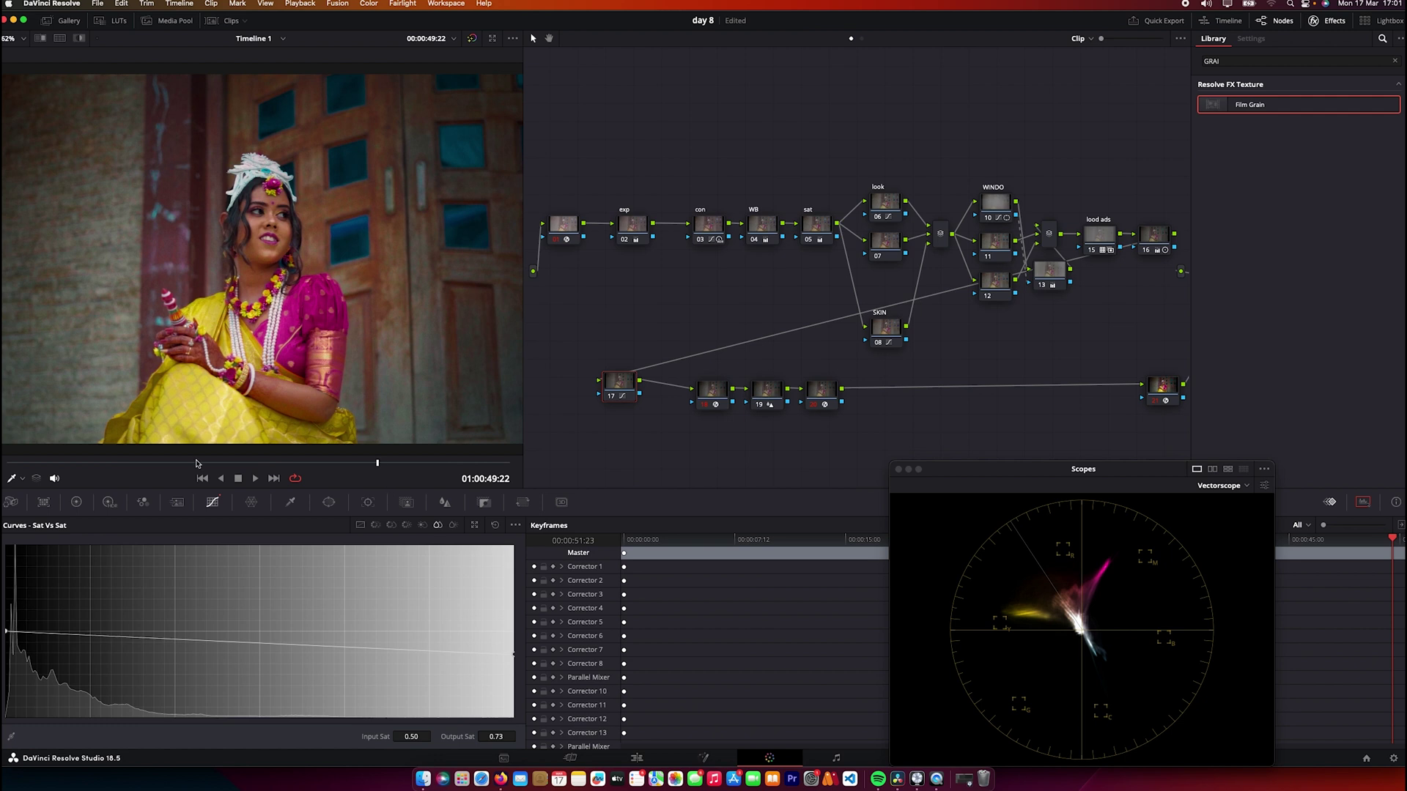